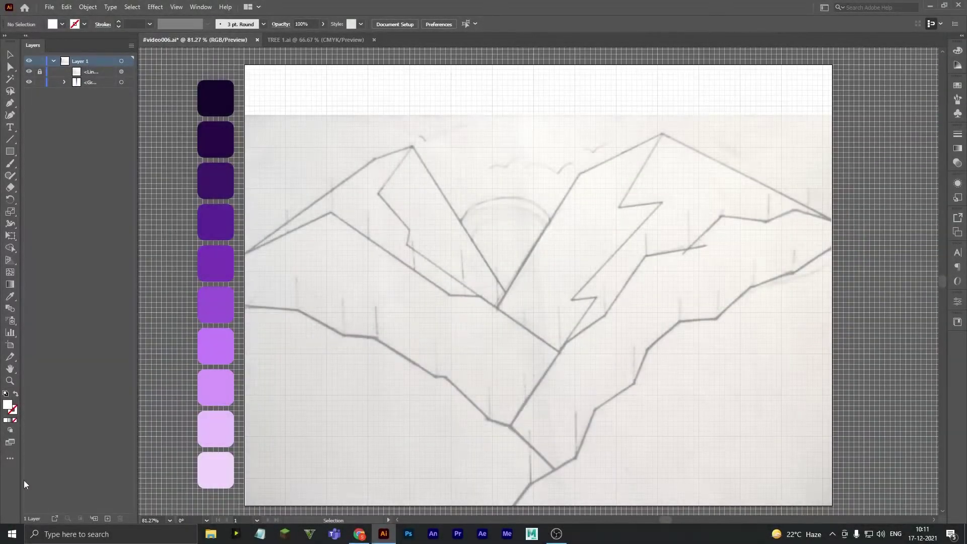
# - Eyedrop a purple from the sketch and make it the stroke with no fill
pyautogui.click(245, 304)
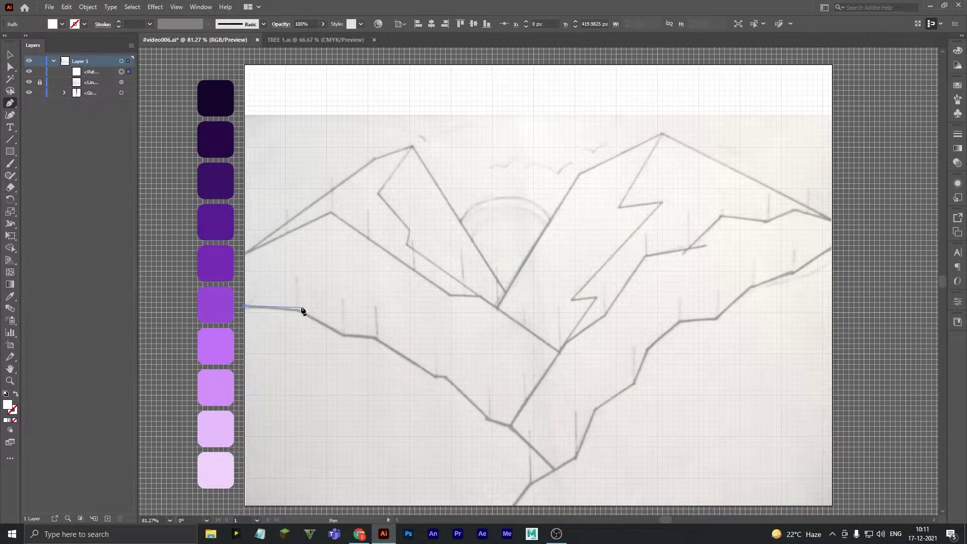
pyautogui.press('i')
pyautogui.click(224, 231)
pyautogui.hotkey('shift', 'x')
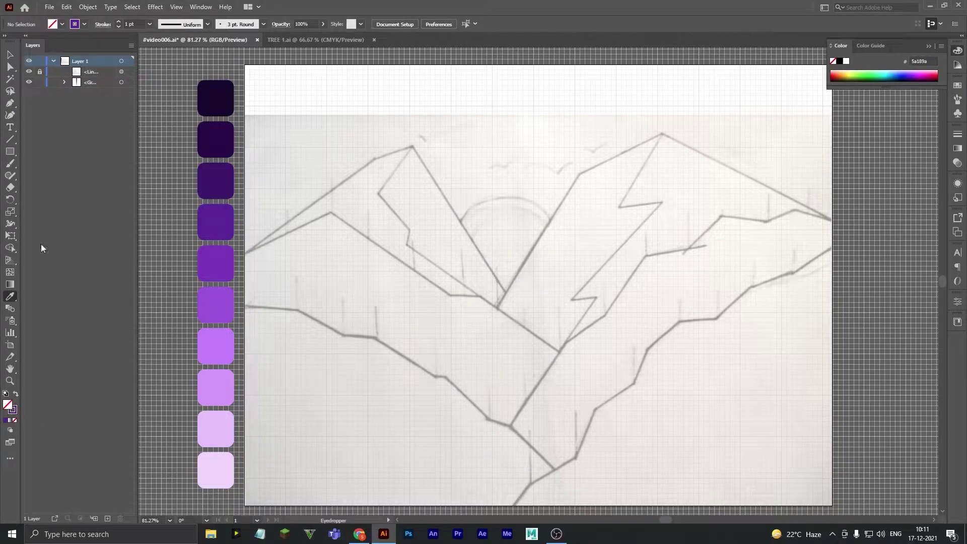
pyautogui.click(8, 106)
# - Trace the left foreground hill down to the bottom-left corner and close it
pyautogui.click(245, 306)
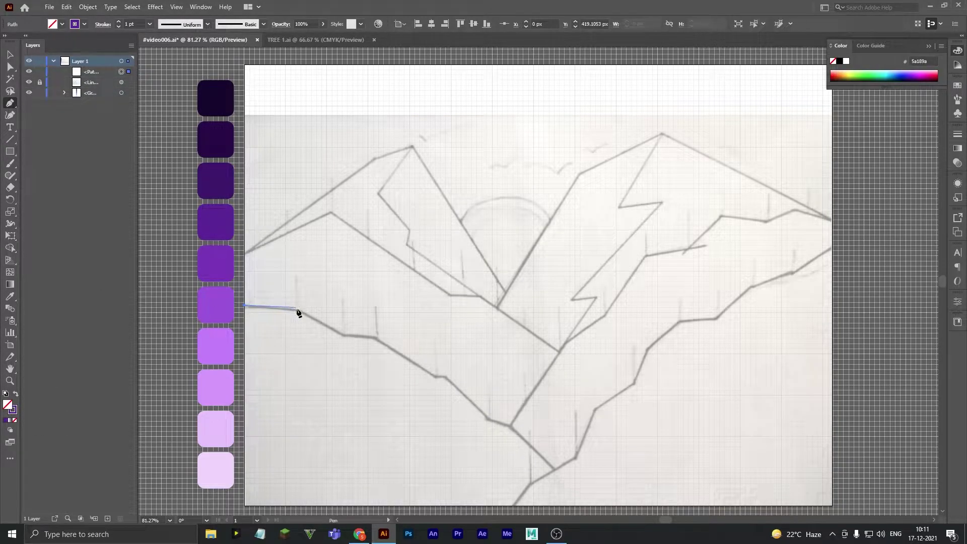
pyautogui.click(301, 307)
pyautogui.click(343, 334)
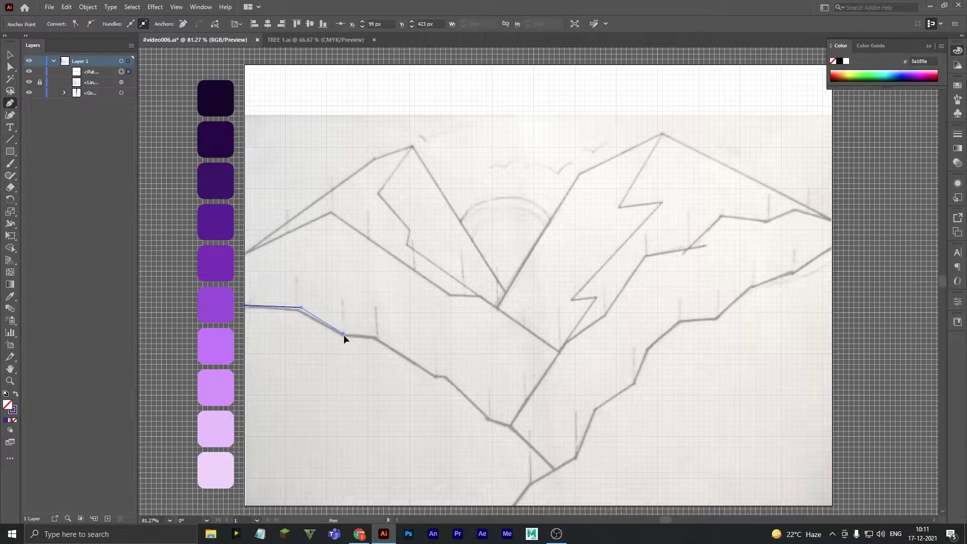
pyautogui.click(374, 339)
pyautogui.click(434, 378)
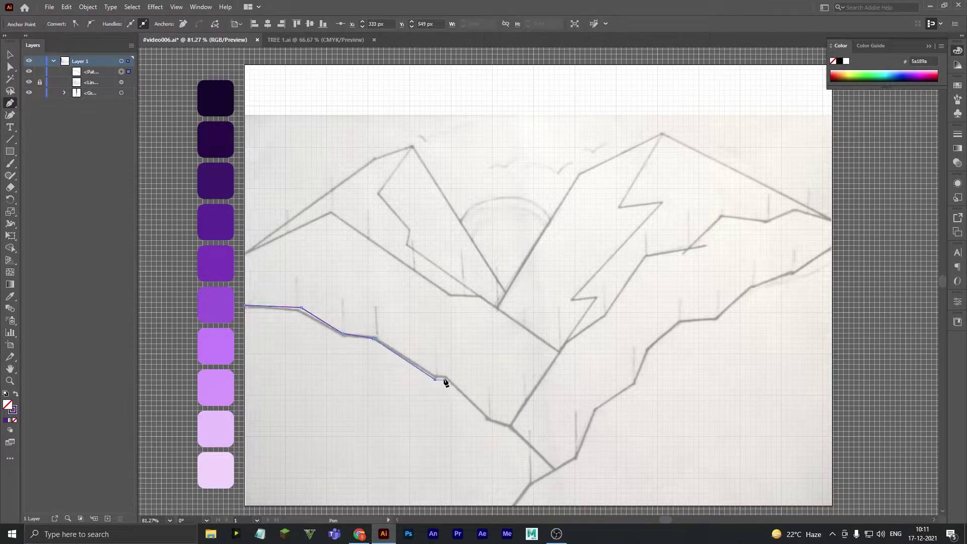
pyautogui.click(487, 421)
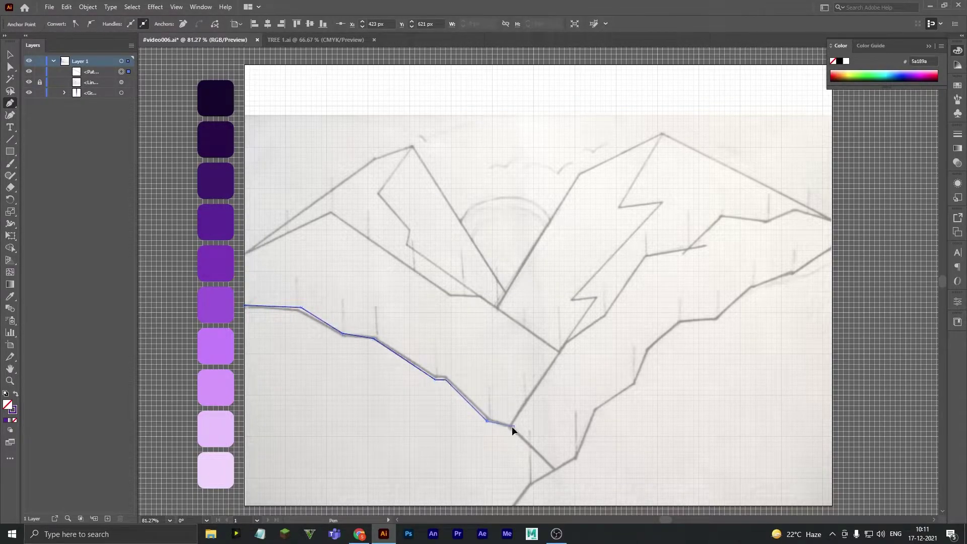
pyautogui.click(584, 505)
pyautogui.click(245, 505)
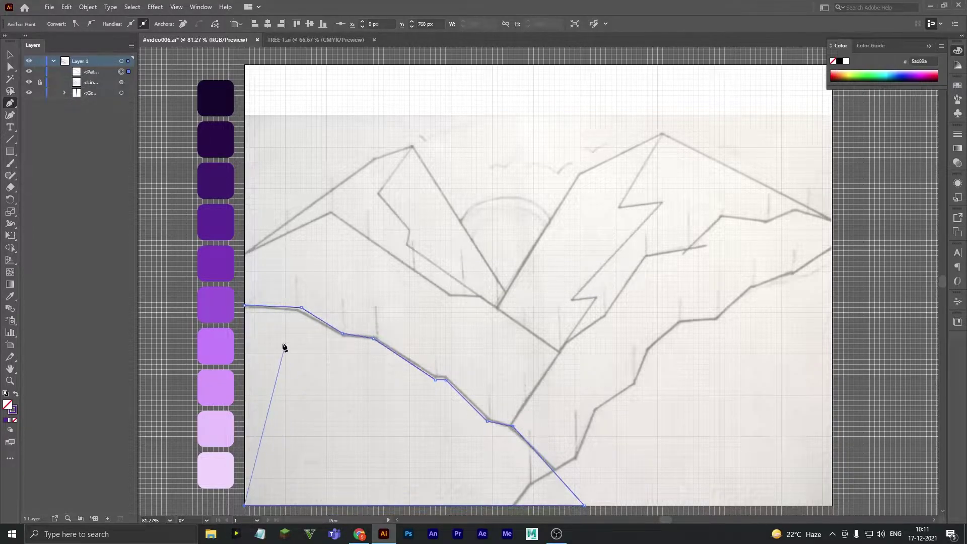
pyautogui.click(245, 306)
pyautogui.click(177, 7)
pyautogui.click(202, 443)
pyautogui.click(245, 305)
# - Trace the right hill from the right edge to the bottom-right corner and close it
pyautogui.click(831, 247)
pyautogui.click(794, 275)
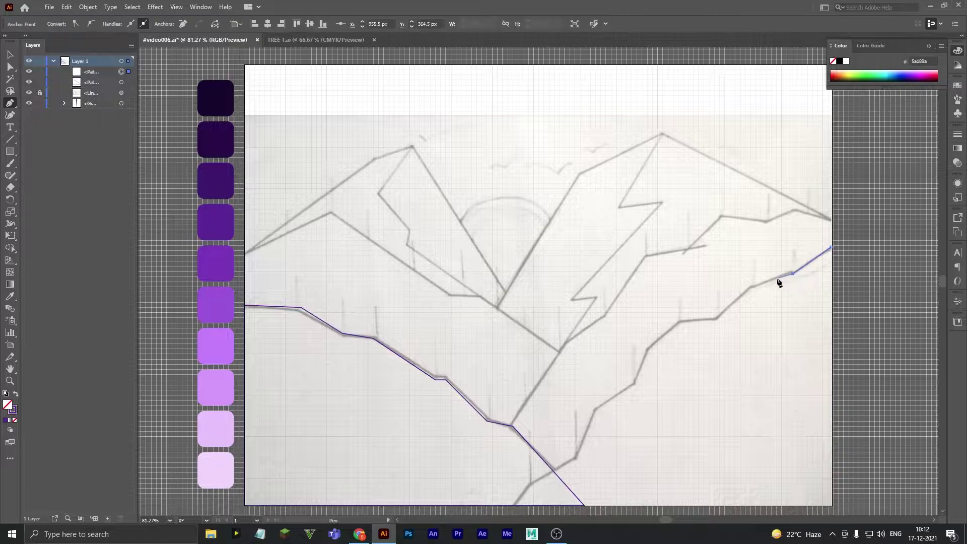
pyautogui.click(750, 287)
pyautogui.click(634, 384)
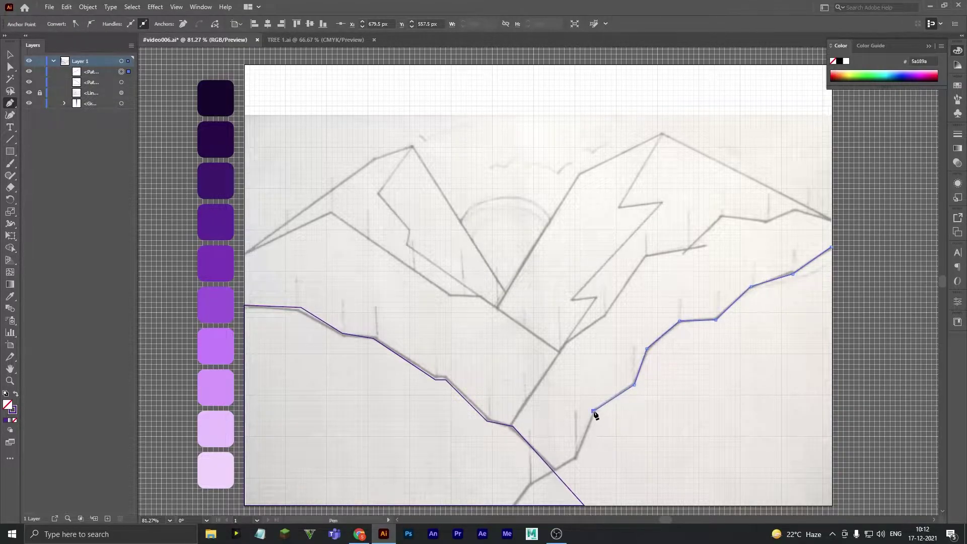
pyautogui.click(531, 485)
pyautogui.click(513, 505)
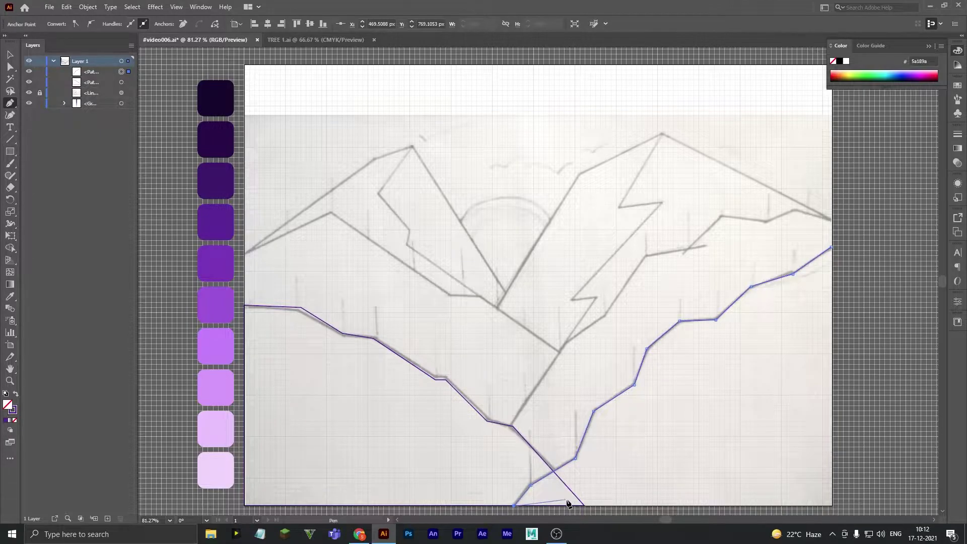
pyautogui.click(831, 505)
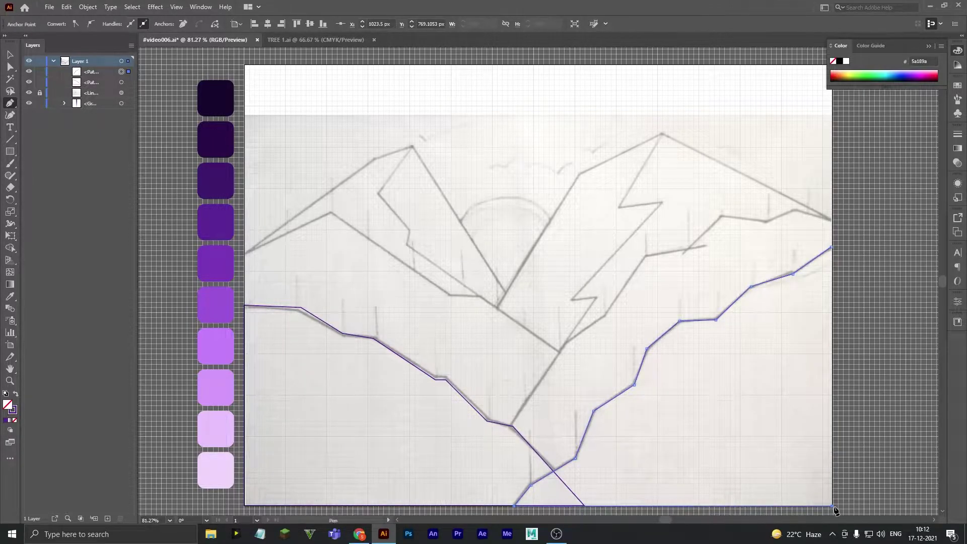
pyautogui.click(831, 247)
# - Deselect the hill and trace the upper far-right ridge line from the right edge
pyautogui.press('v')
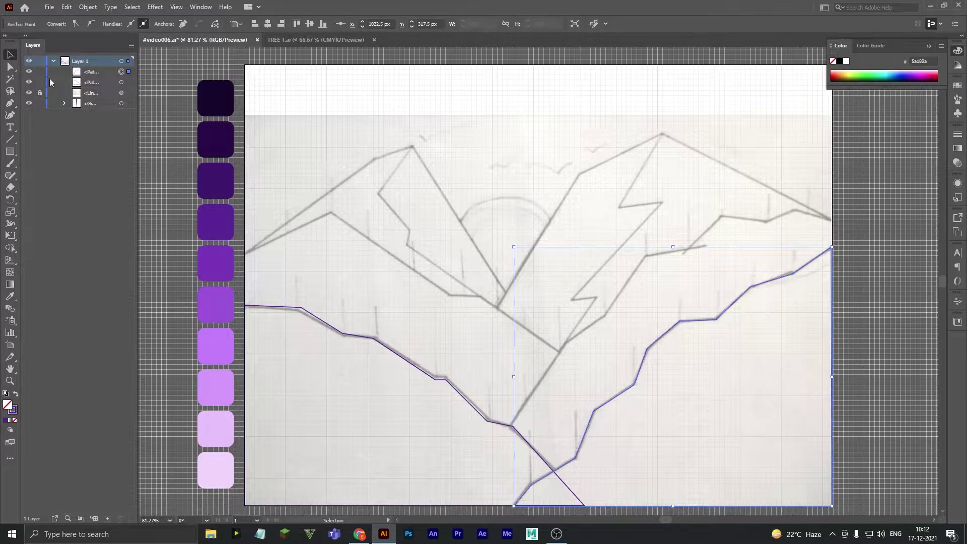
pyautogui.press('a')
pyautogui.click(804, 285)
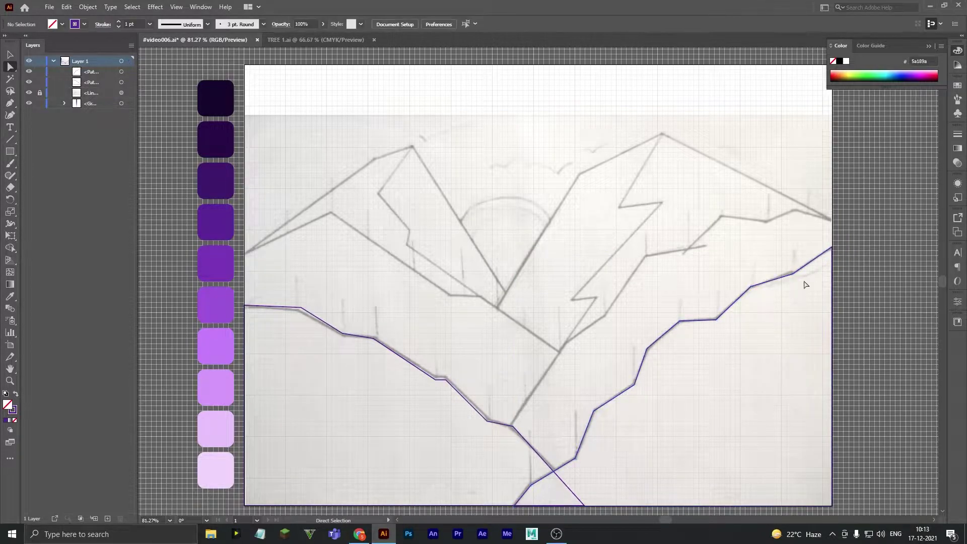
pyautogui.click(11, 104)
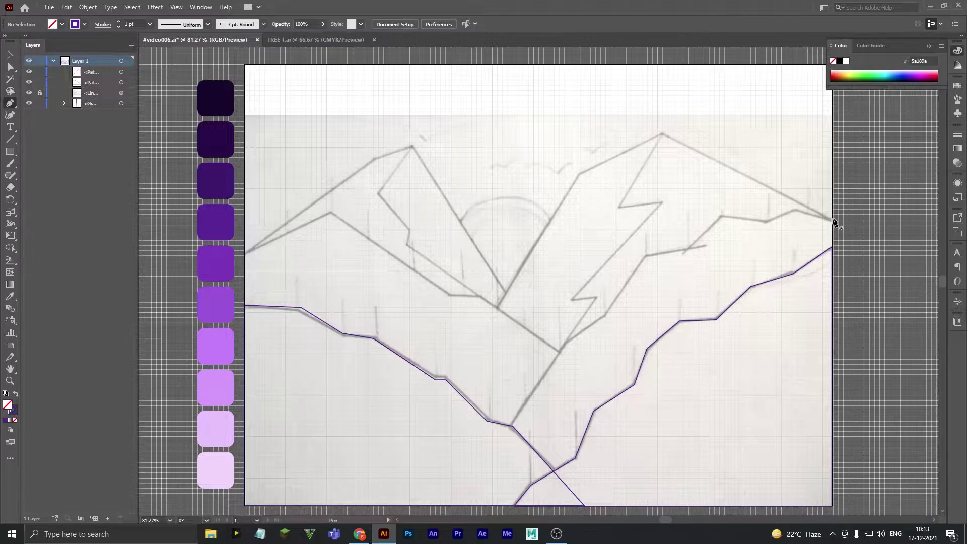
pyautogui.click(832, 218)
pyautogui.click(795, 208)
pyautogui.click(766, 222)
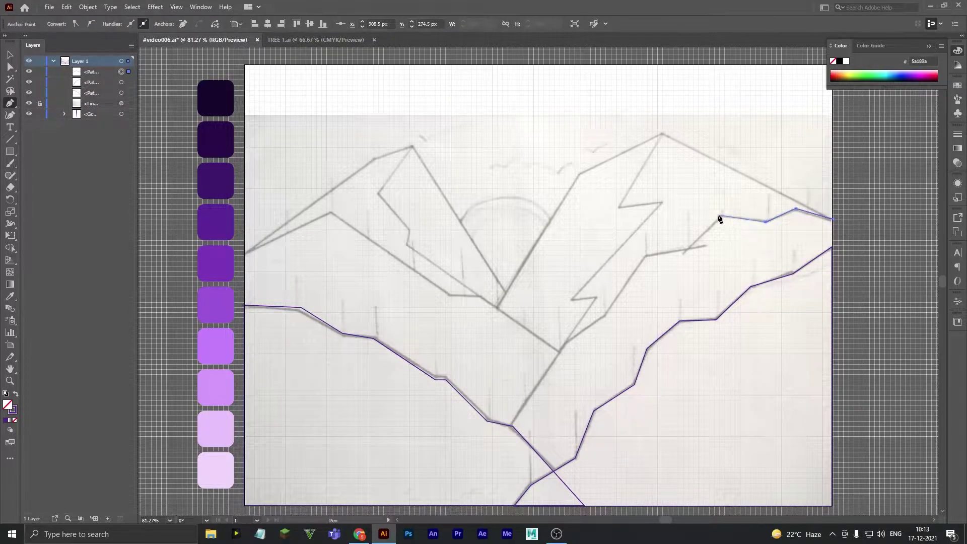
pyautogui.click(720, 216)
pyautogui.click(686, 250)
# - Carry the ridge down to the bottom edge, close at the bottom-right corner, and deselect
pyautogui.click(646, 257)
pyautogui.click(606, 314)
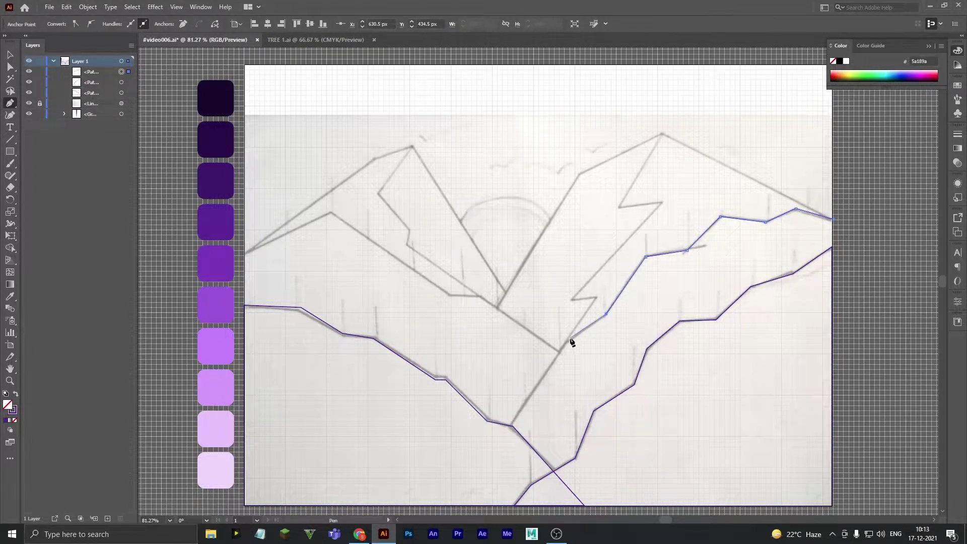
pyautogui.click(564, 342)
pyautogui.click(512, 427)
pyautogui.click(462, 505)
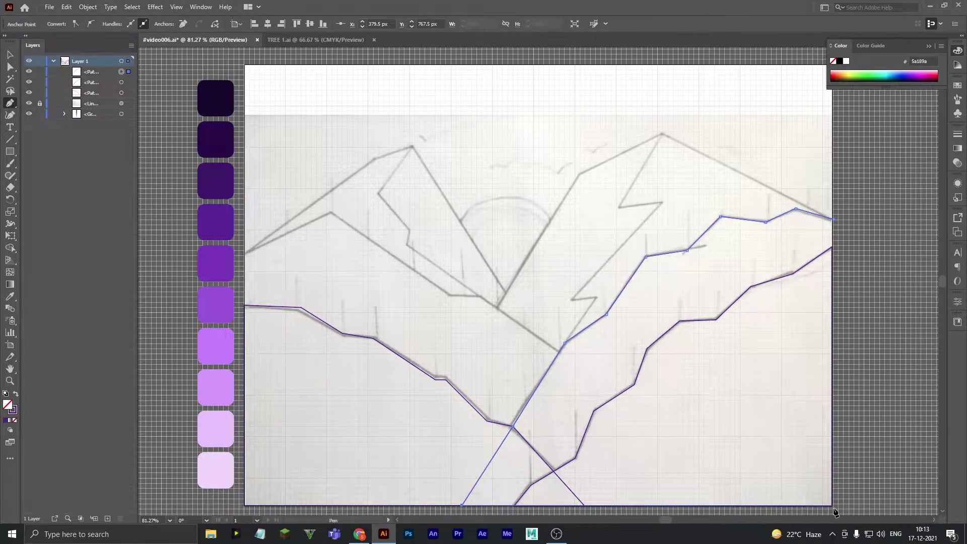
pyautogui.click(832, 505)
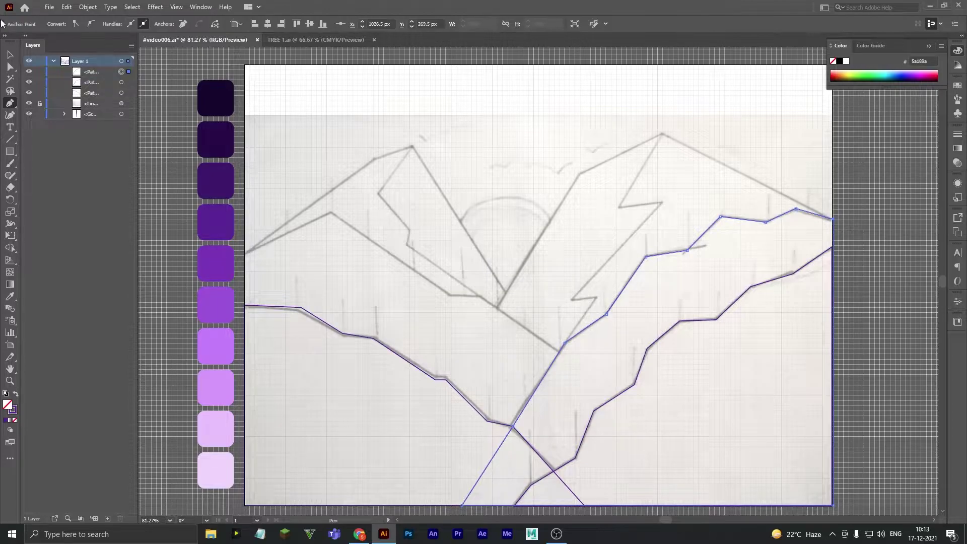
pyautogui.press('ctrl')
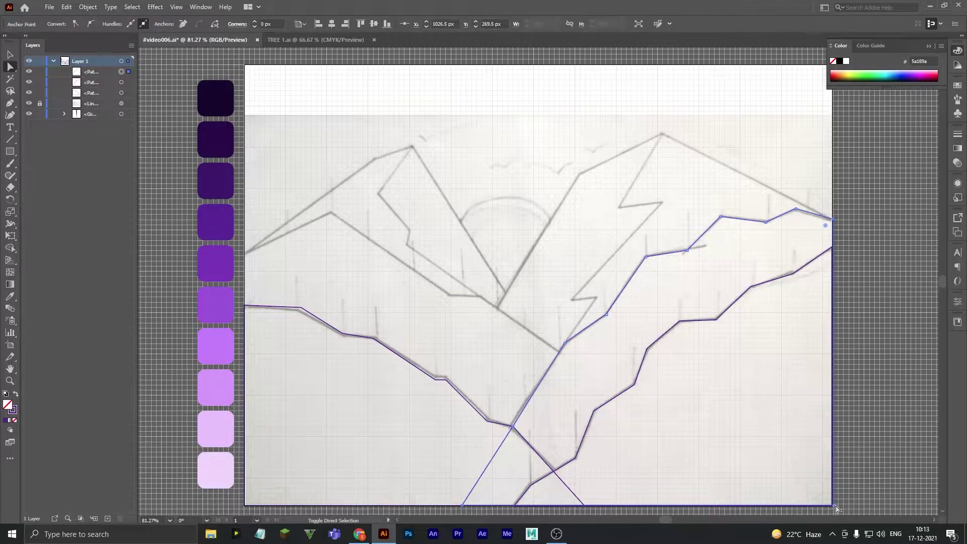
pyautogui.keyDown('ctrl'); pyautogui.click(828, 249); pyautogui.keyUp('ctrl')
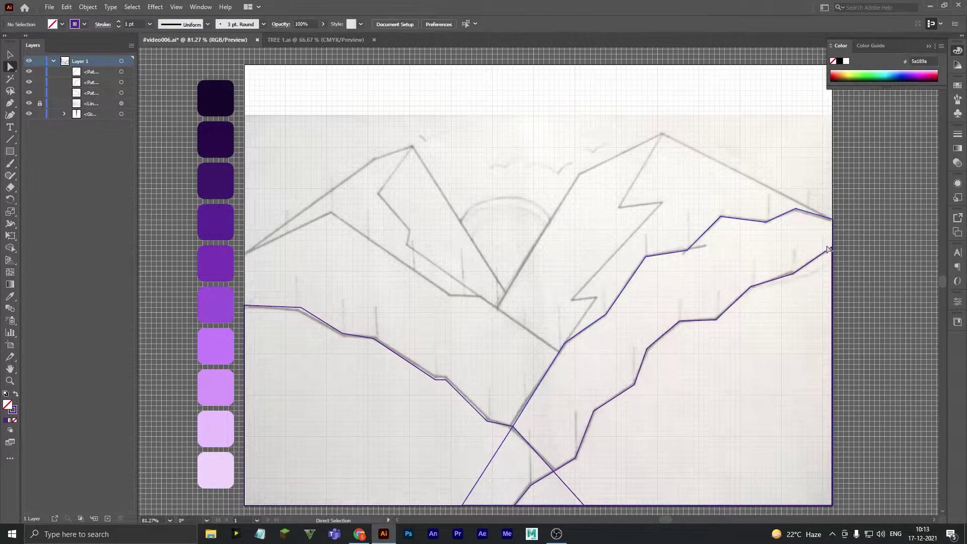
# - Trace the left ridge down to the bottom-left corner as a closed shape
pyautogui.press('p')
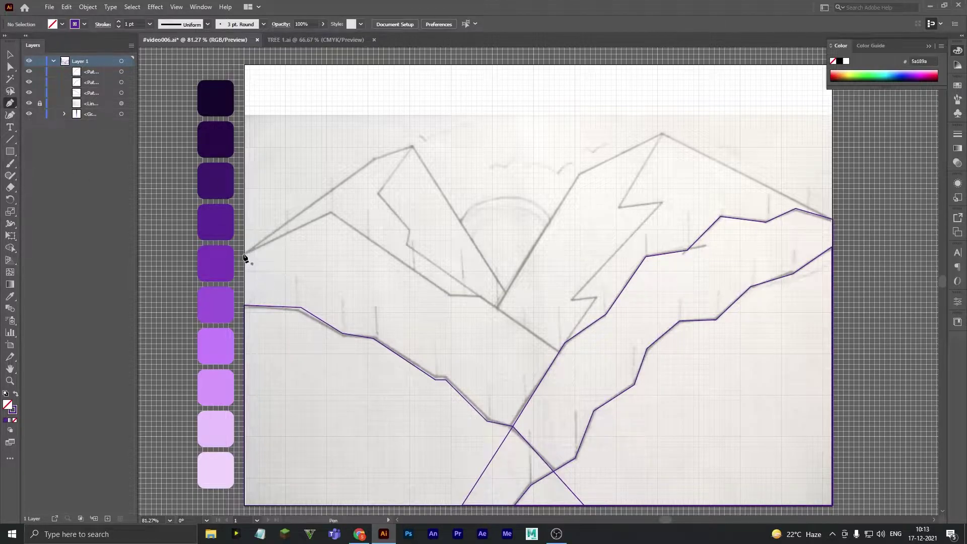
pyautogui.click(243, 254)
pyautogui.click(330, 214)
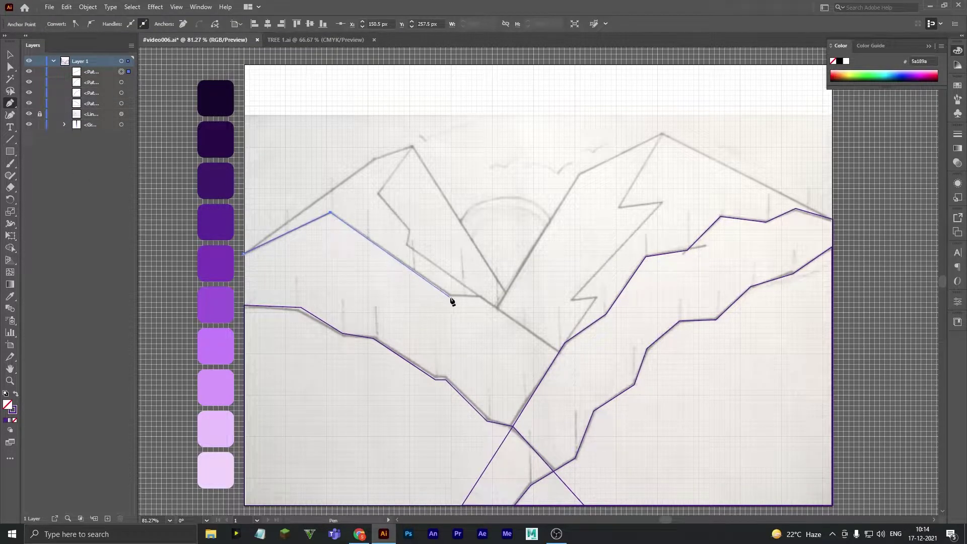
pyautogui.click(450, 297)
pyautogui.click(481, 299)
pyautogui.click(568, 358)
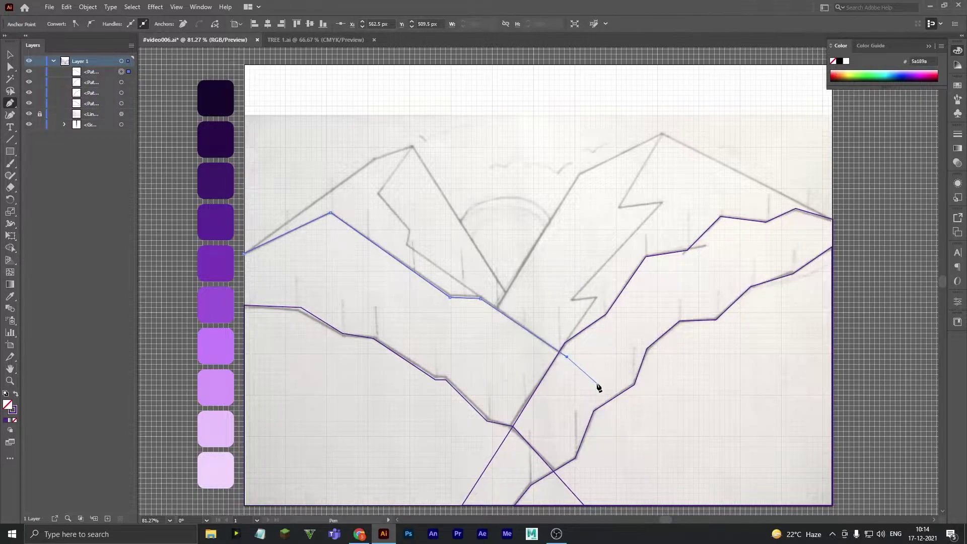
pyautogui.click(597, 383)
pyautogui.click(486, 505)
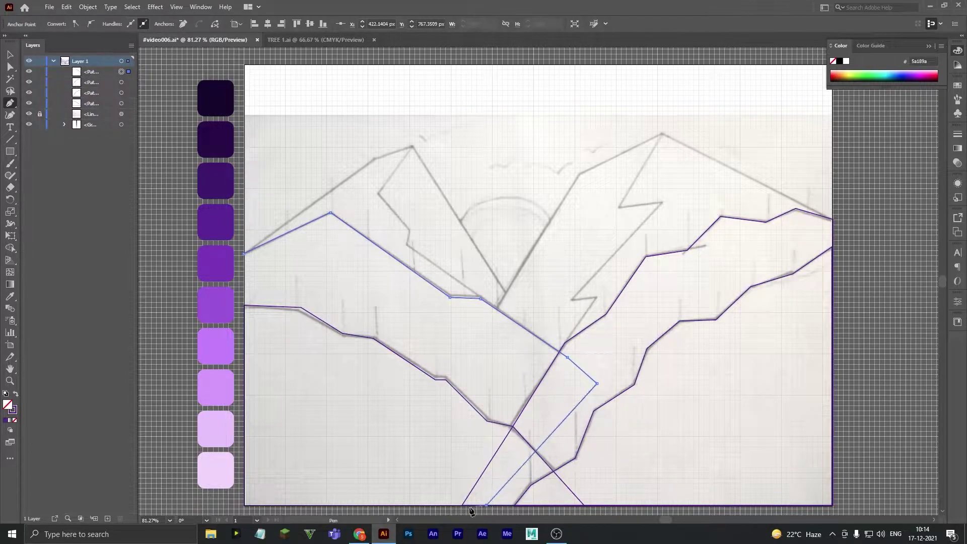
pyautogui.click(245, 505)
pyautogui.click(244, 255)
pyautogui.press('a')
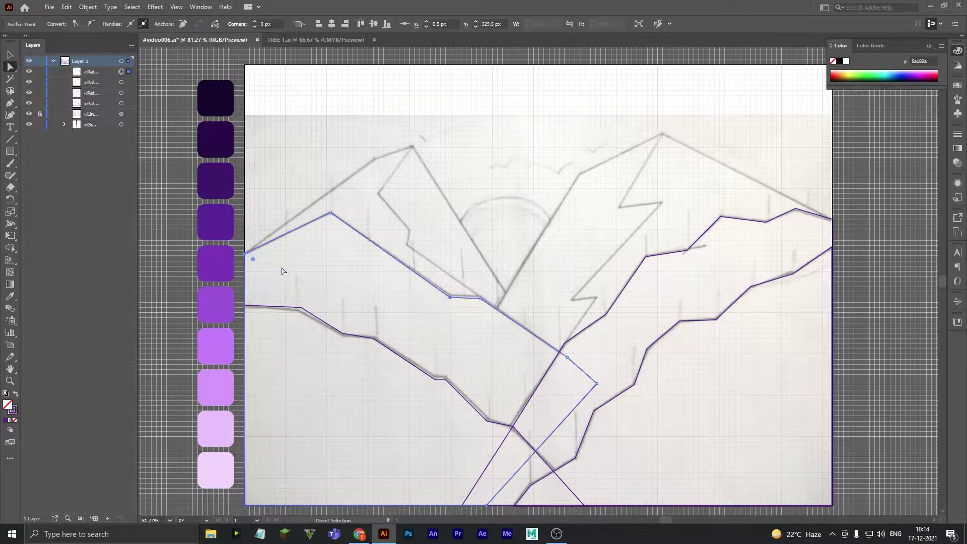
pyautogui.click(282, 271)
# - Outline the tall left peak with its inner edge as a closed shape
pyautogui.click(10, 103)
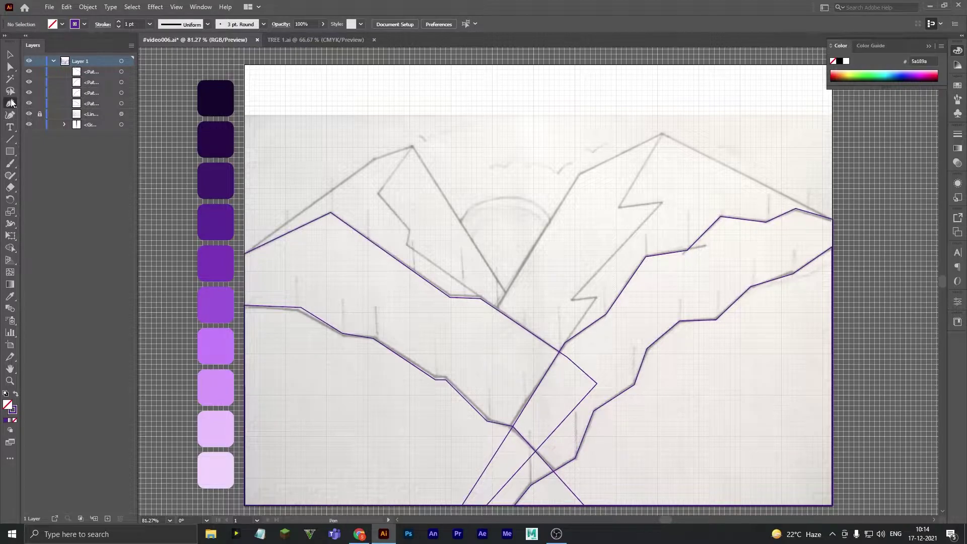
pyautogui.click(245, 253)
pyautogui.click(374, 159)
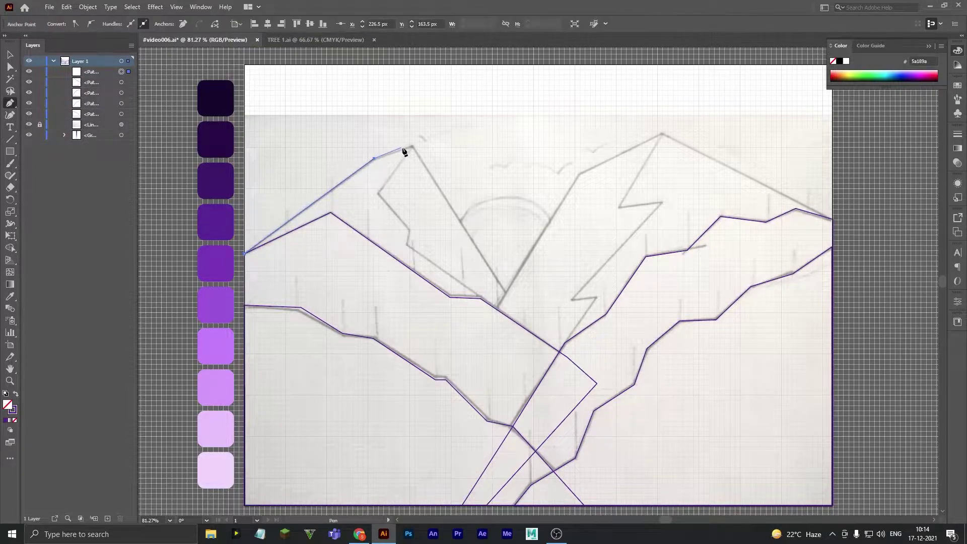
pyautogui.click(413, 146)
pyautogui.click(378, 193)
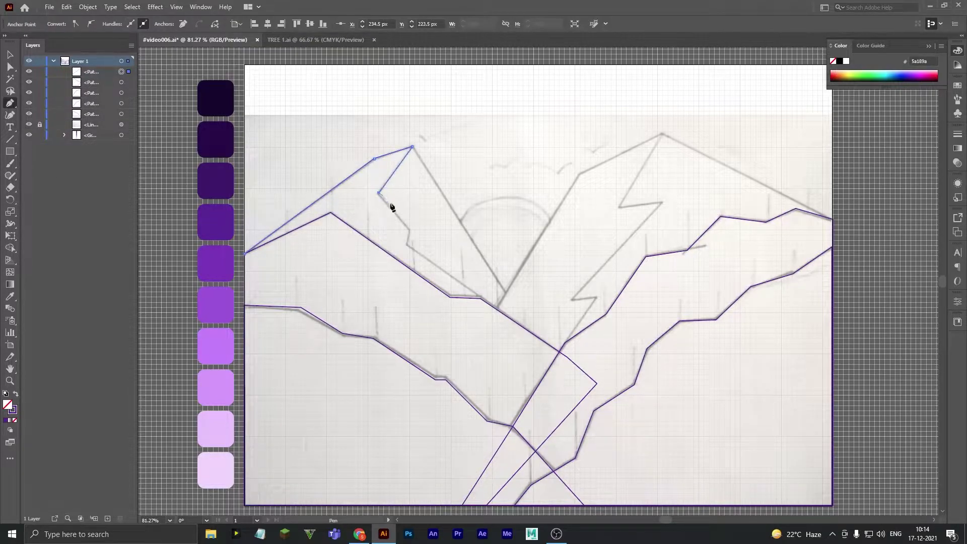
pyautogui.click(406, 245)
pyautogui.click(480, 298)
pyautogui.click(330, 213)
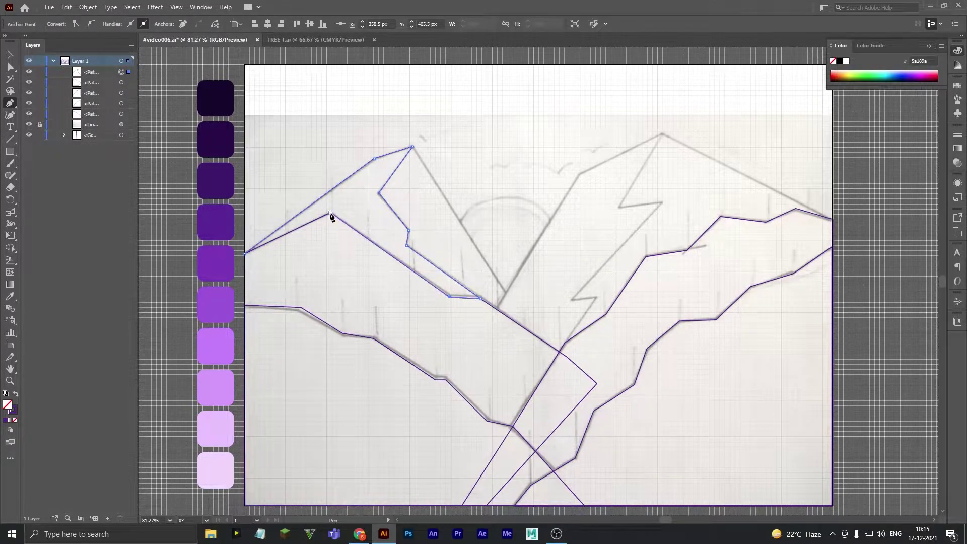
pyautogui.click(244, 254)
pyautogui.click(481, 299)
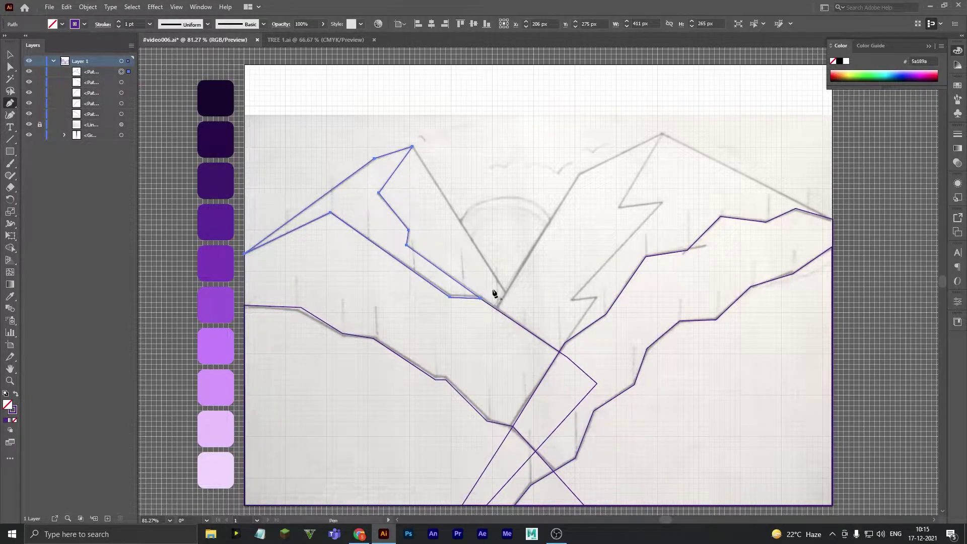
# - Draw the shading facet along the left peak's inner edge up to its top
pyautogui.click(506, 291)
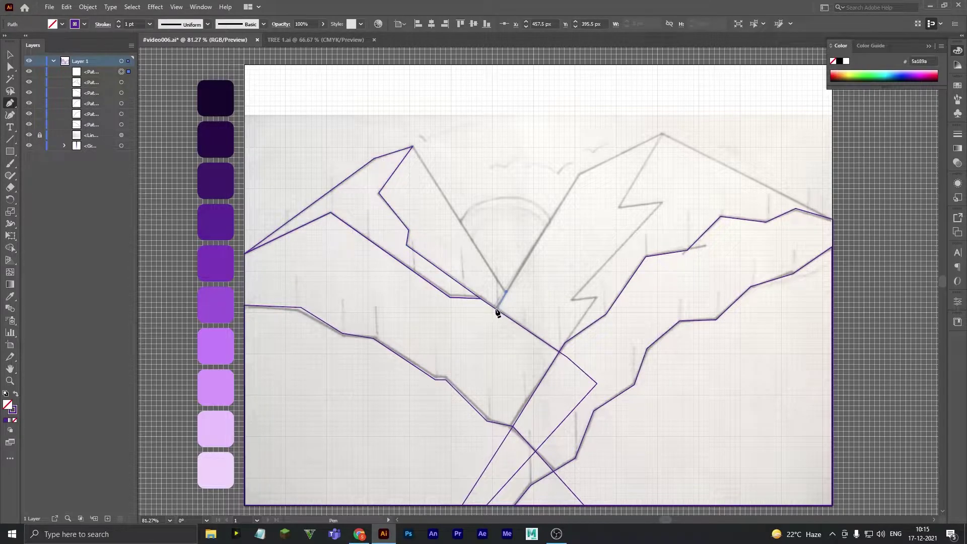
pyautogui.click(496, 312)
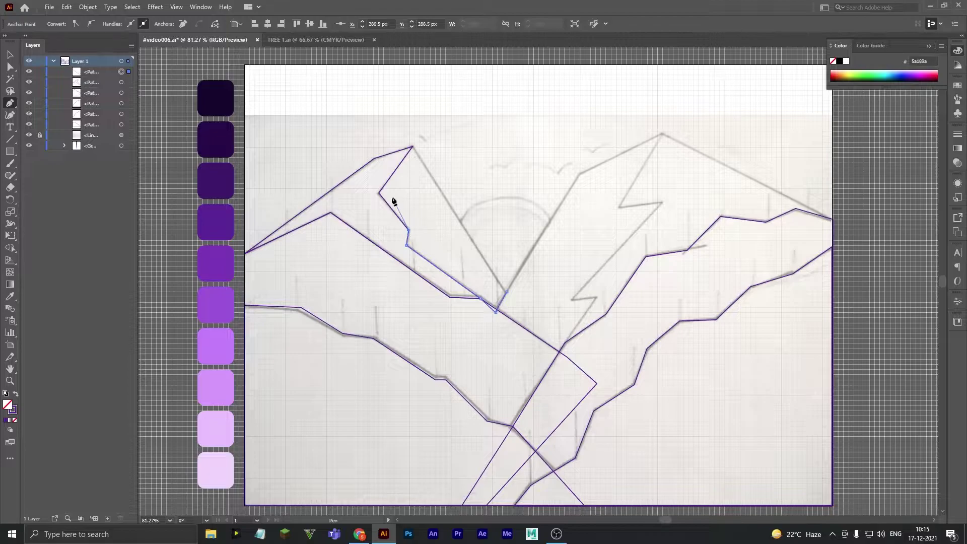
pyautogui.click(379, 193)
pyautogui.click(412, 147)
pyautogui.press('a')
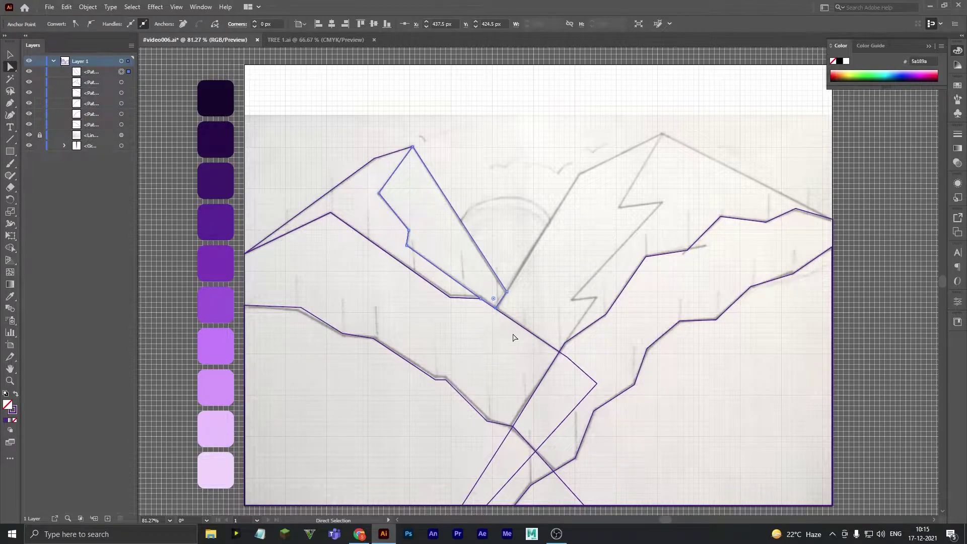
# - Nudge the ridge-junction anchor up slightly, then zoom back to the mountains
pyautogui.hotkey('ctrl', '+')
pyautogui.hotkey('ctrl', '+')
pyautogui.hotkey('ctrl', '+')
pyautogui.hotkey('ctrl', '+')
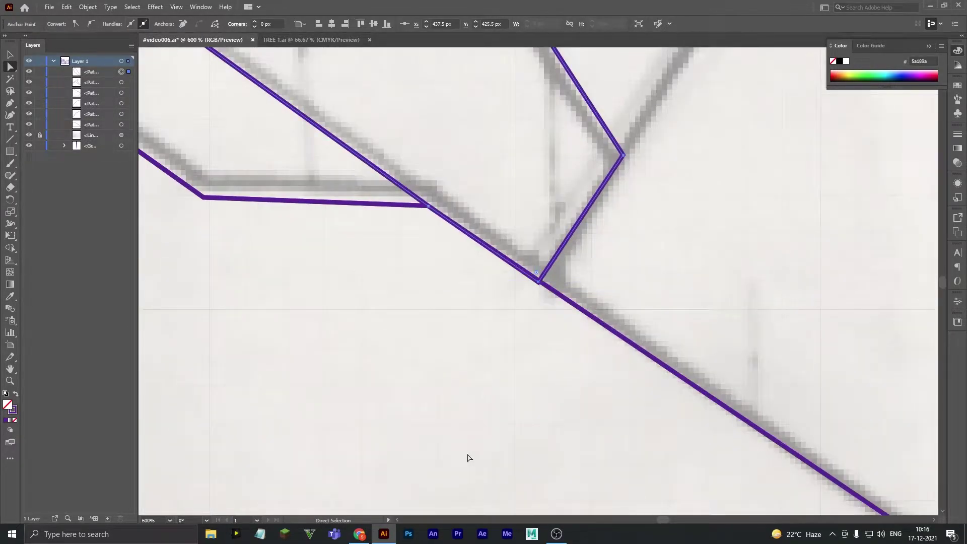
pyautogui.press('Up')
pyautogui.hotkey('ctrl', '-')
pyautogui.hotkey('ctrl', '-')
pyautogui.hotkey('ctrl', '-')
pyautogui.hotkey('ctrl', '-')
pyautogui.hotkey('ctrl', '-')
pyautogui.hotkey('ctrl', '-')
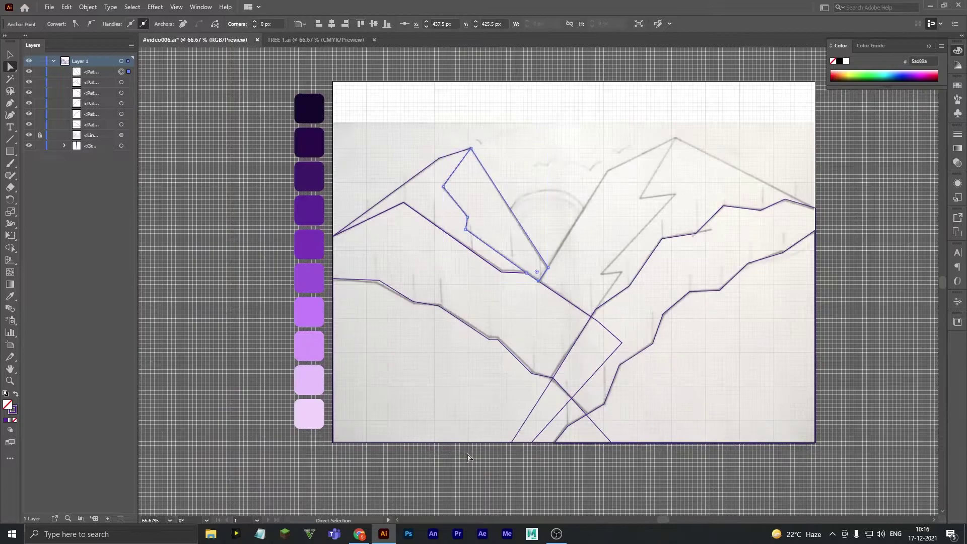
pyautogui.scroll(-2, 708, 190)
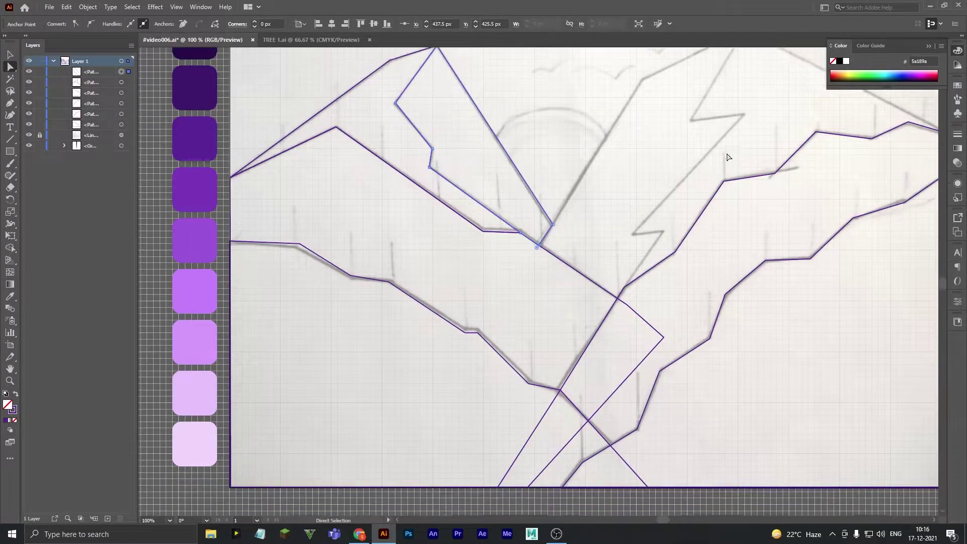
pyautogui.hotkey('ctrl', '+')
pyautogui.scroll(-2, 726, 152)
pyautogui.scroll(2, 698, 134)
# - Start the right peak outline from the right edge through its upper zigzag notches
pyautogui.press('p')
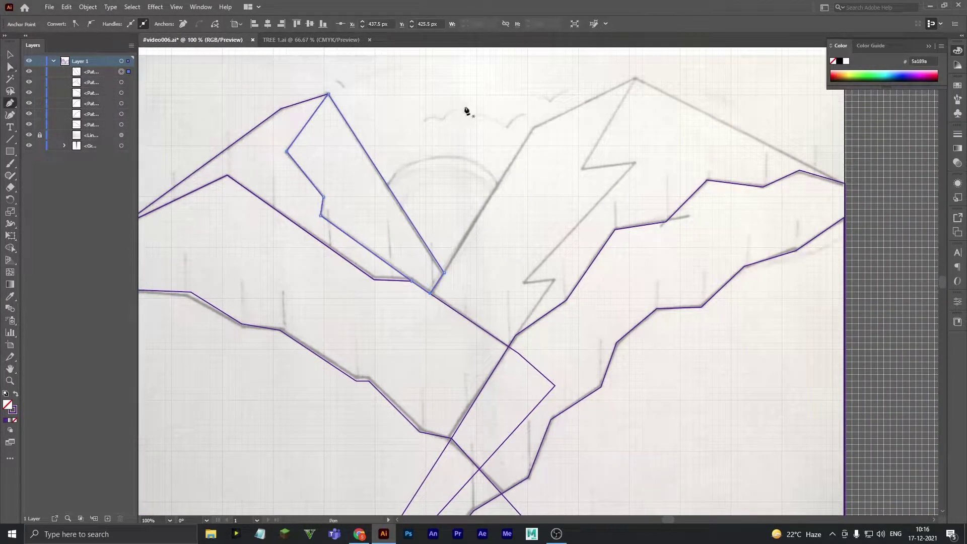
pyautogui.click(845, 184)
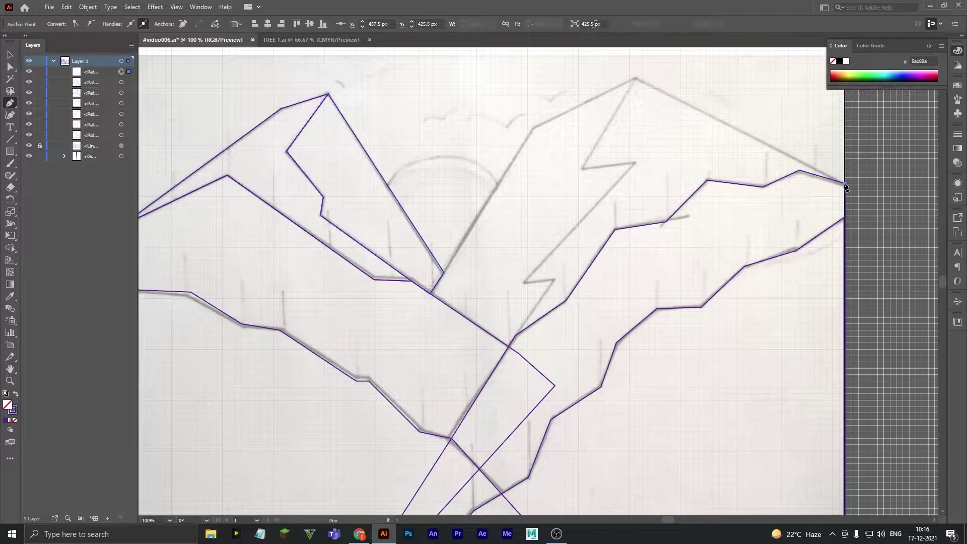
pyautogui.click(634, 78)
pyautogui.click(583, 168)
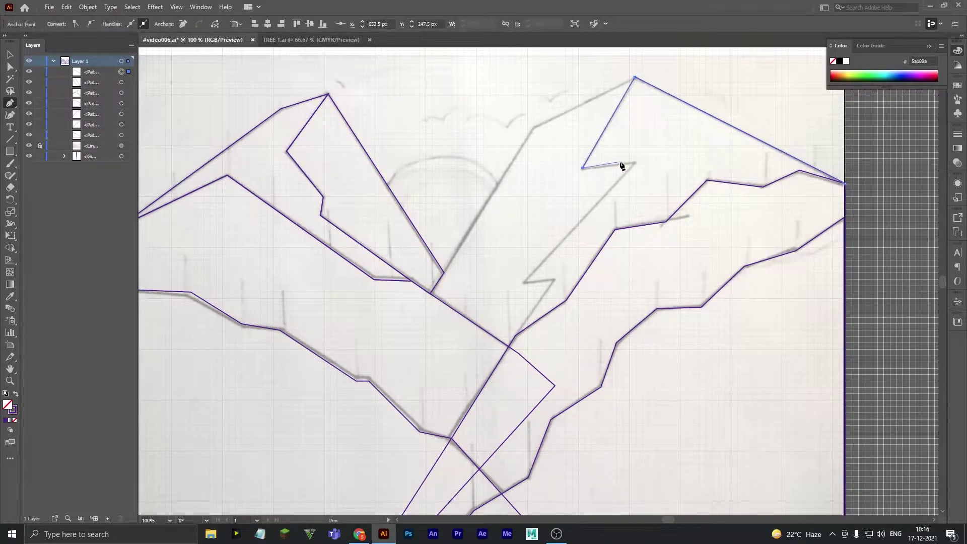
pyautogui.click(636, 161)
pyautogui.click(525, 282)
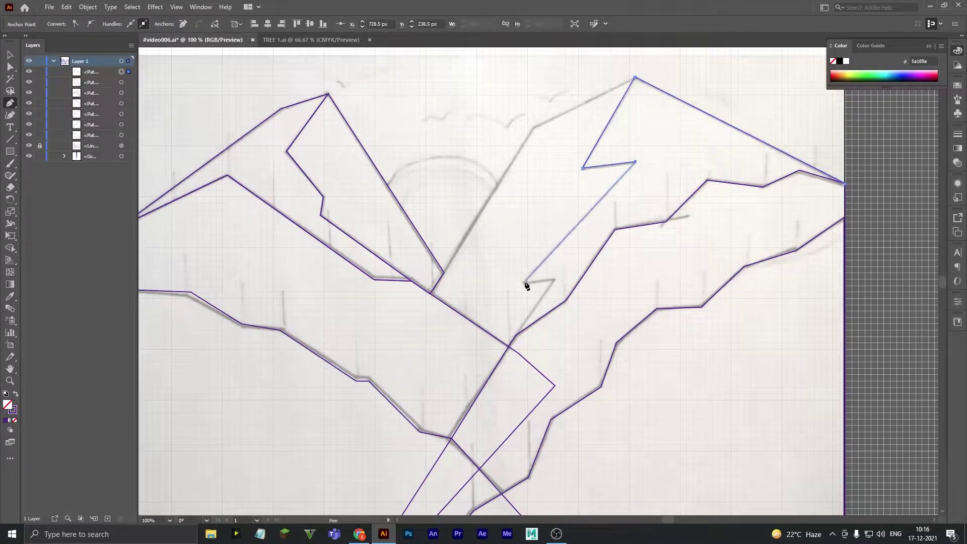
pyautogui.click(554, 279)
# - Finish the right peak along its lower ridge and close it at the right edge
pyautogui.click(515, 334)
pyautogui.click(559, 328)
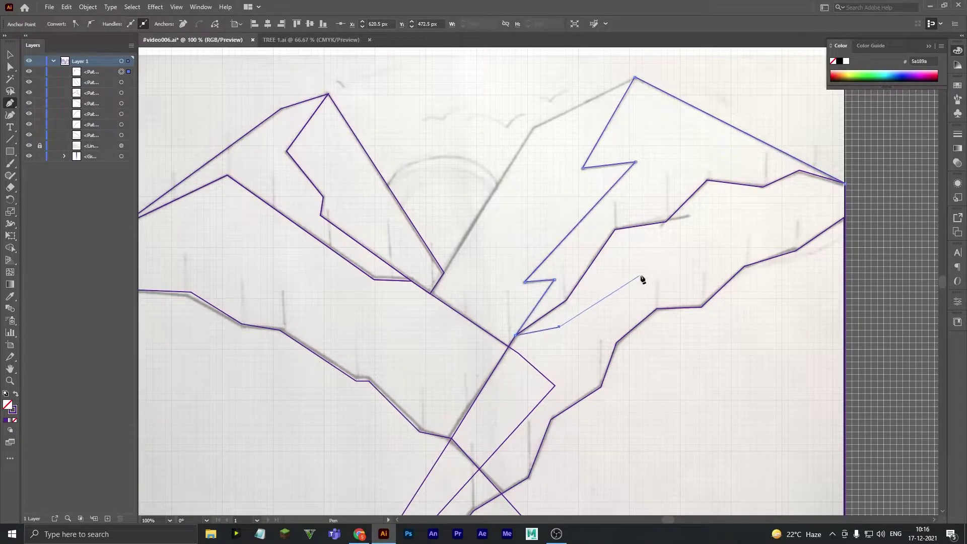
pyautogui.click(646, 271)
pyautogui.click(787, 208)
pyautogui.click(845, 183)
pyautogui.press('+')
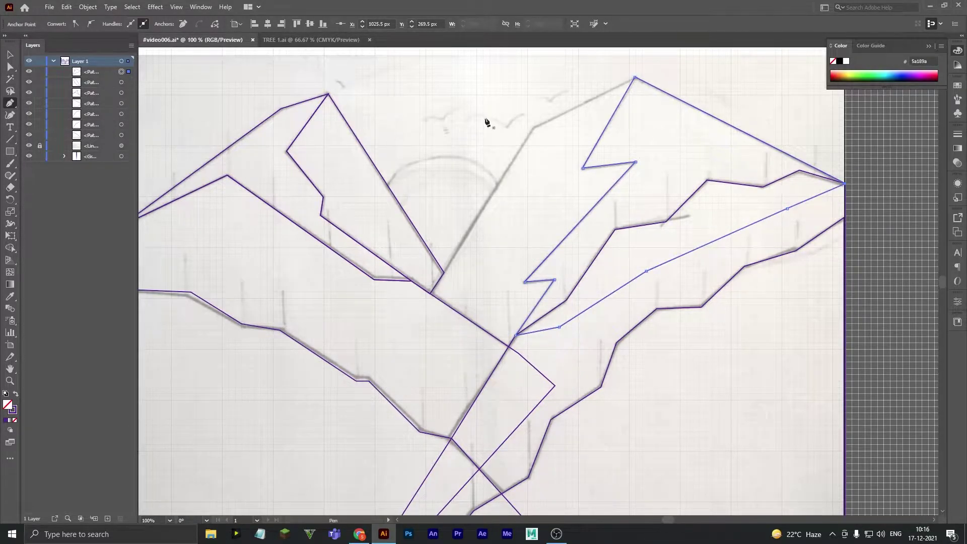
pyautogui.click(636, 79)
pyautogui.click(567, 283)
# - Trace the middle mountain's left slope up to the peak and down the zigzag, closing it
pyautogui.click(430, 293)
pyautogui.click(443, 272)
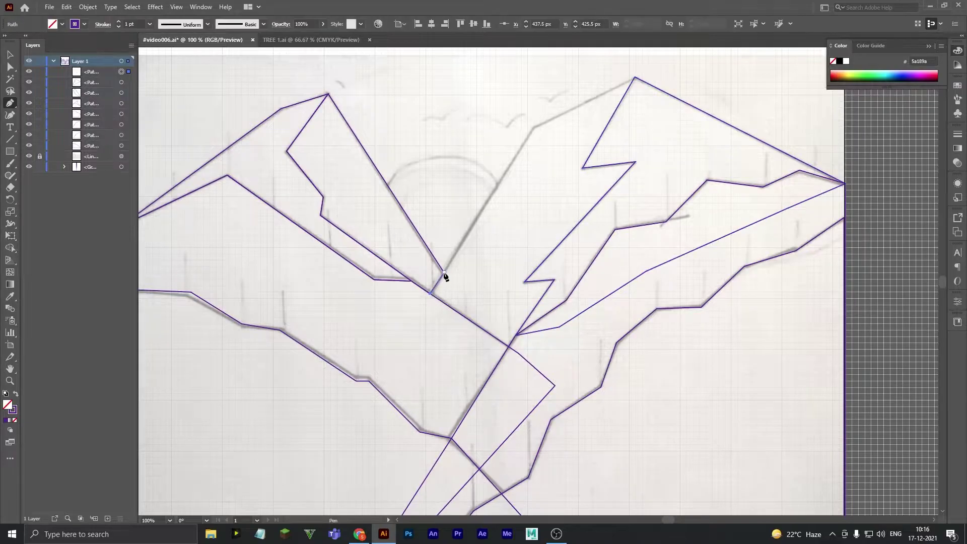
pyautogui.click(534, 127)
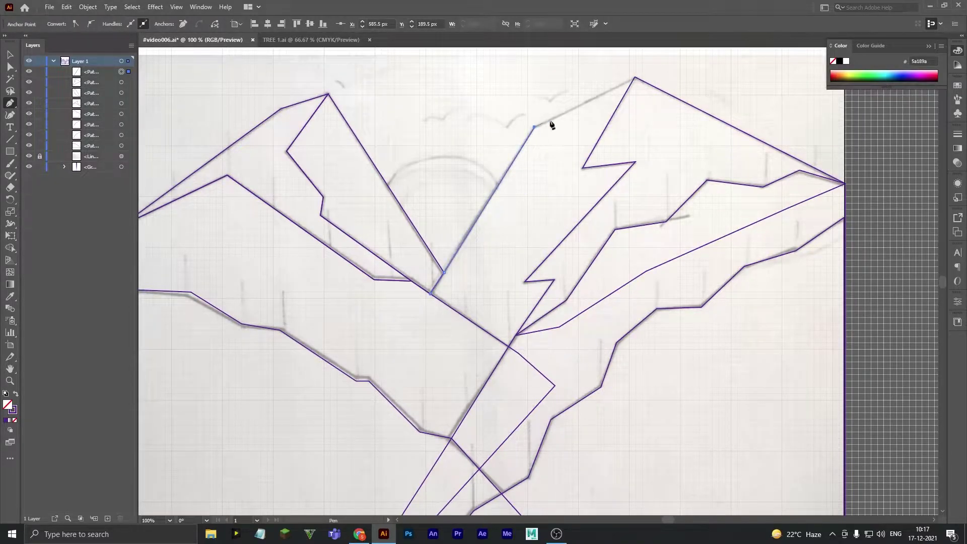
pyautogui.click(634, 78)
pyautogui.click(583, 168)
pyautogui.click(635, 162)
pyautogui.click(525, 282)
pyautogui.click(508, 349)
pyautogui.click(431, 303)
pyautogui.scroll(2, 509, 222)
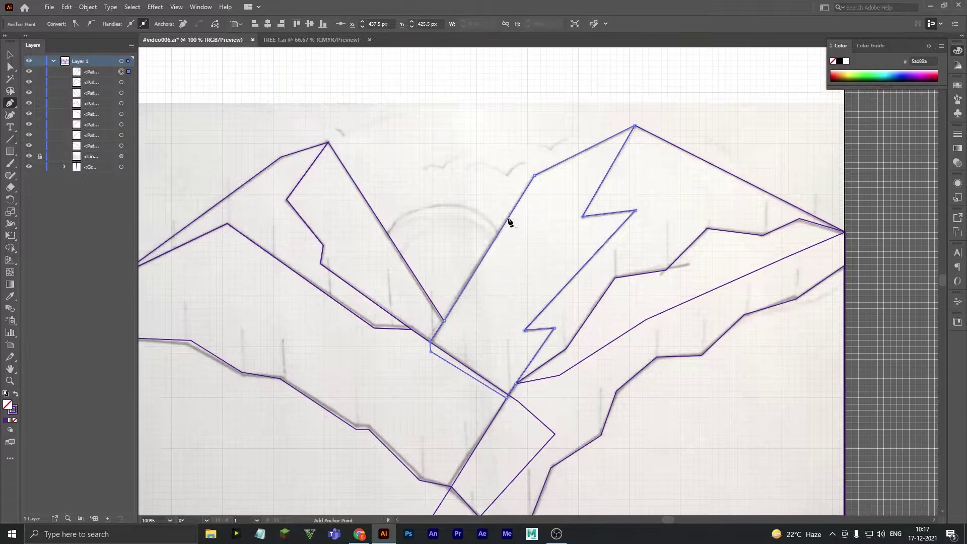
pyautogui.press('v')
pyautogui.hotkey('ctrl', '-')
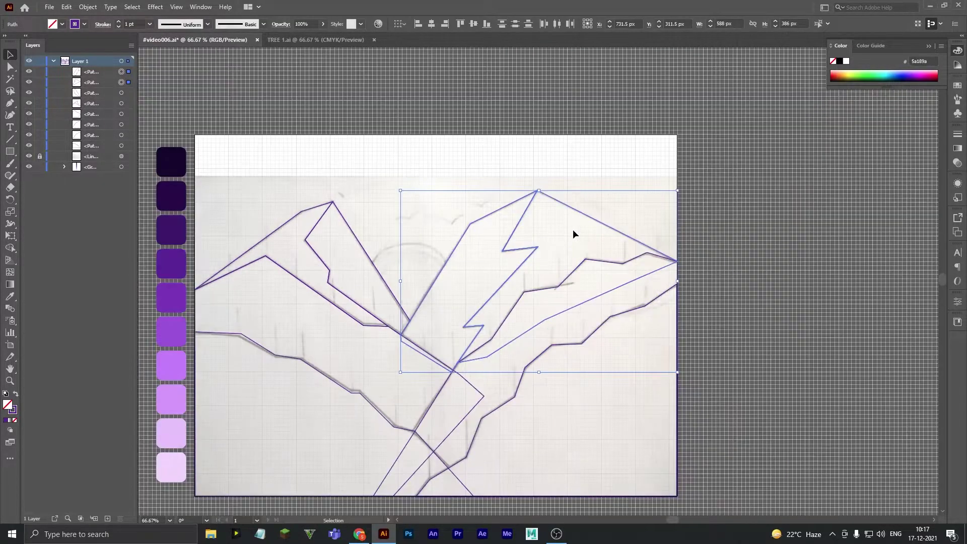
# - Toggle grid snapping and draw a 1024 × 768 px rectangle over the entire artboard
pyautogui.scroll(1, 504, 217)
pyautogui.click(439, 199)
pyautogui.hscroll(-3, 478, 197)
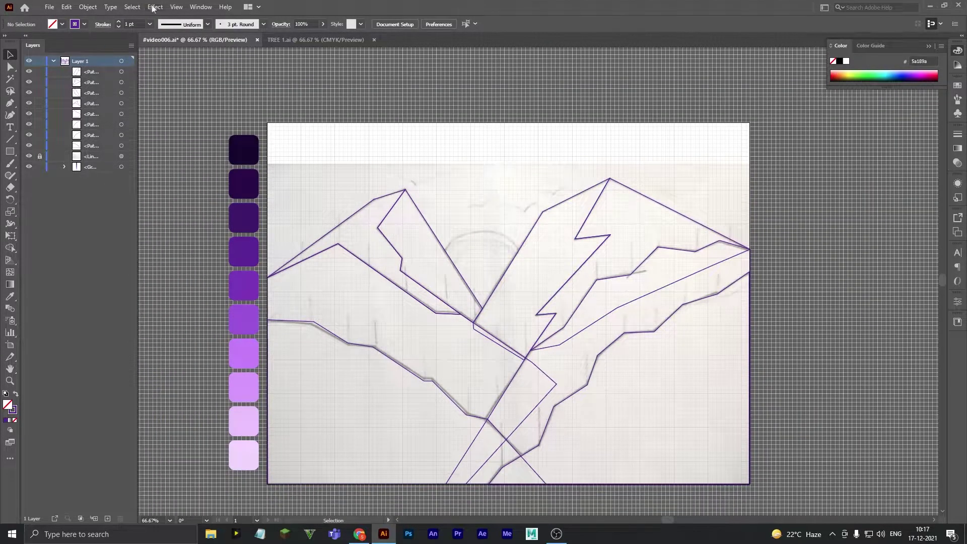
pyautogui.click(176, 7)
pyautogui.click(228, 432)
pyautogui.press('m')
pyautogui.moveTo(271, 127); pyautogui.dragTo(749, 484)
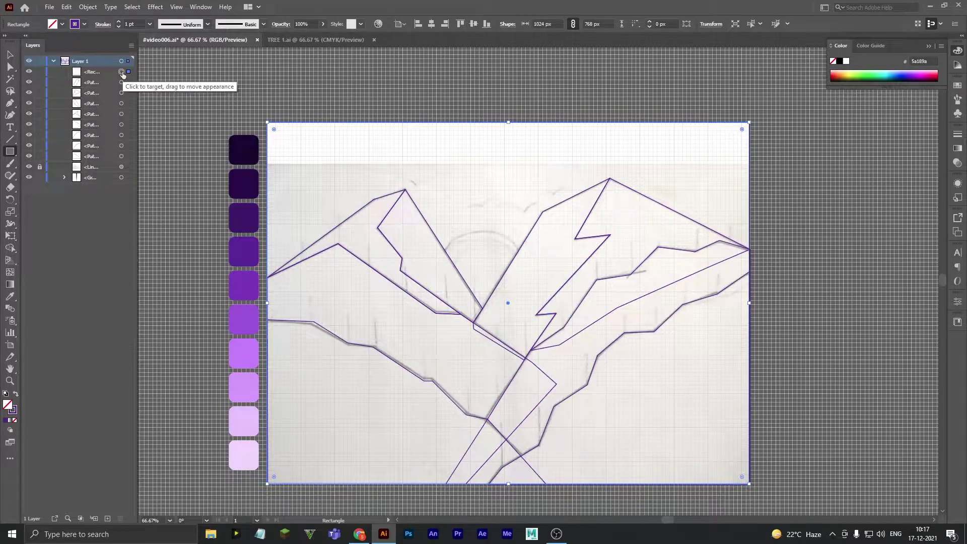
# - Restack the background rectangle below the mountain paths, just above the sketch
pyautogui.moveTo(122, 93); pyautogui.dragTo(122, 171)
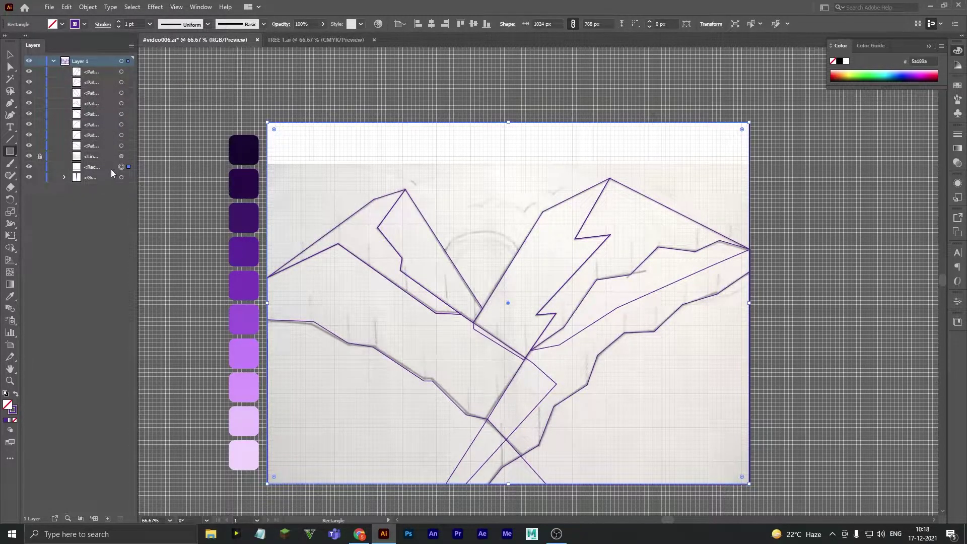
pyautogui.hotkey('ctrl', ']')
pyautogui.click(7, 57)
pyautogui.click(588, 295)
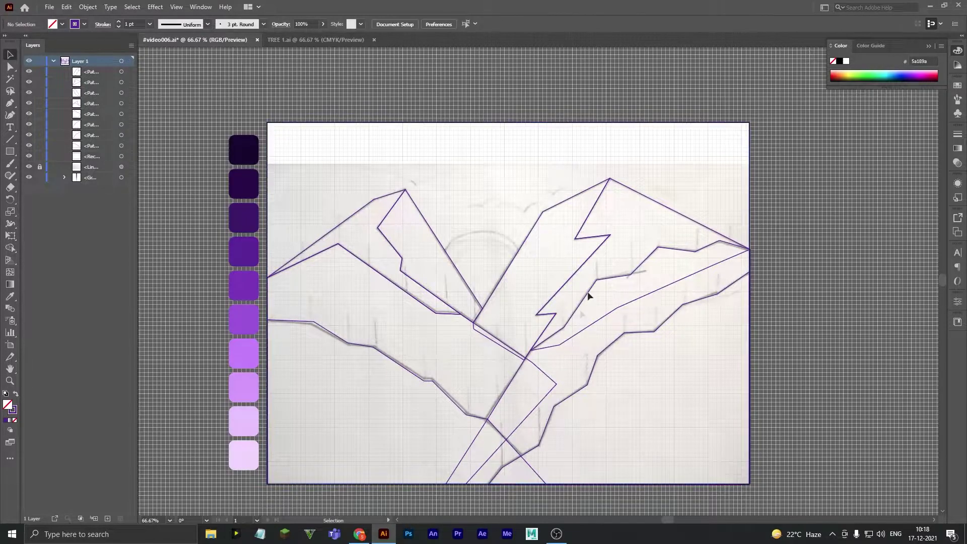
# - Draw a 196 × 196 px moon circle over the sketched moon, beneath the mountain paths
pyautogui.moveTo(12, 151); pyautogui.dragTo(51, 172)
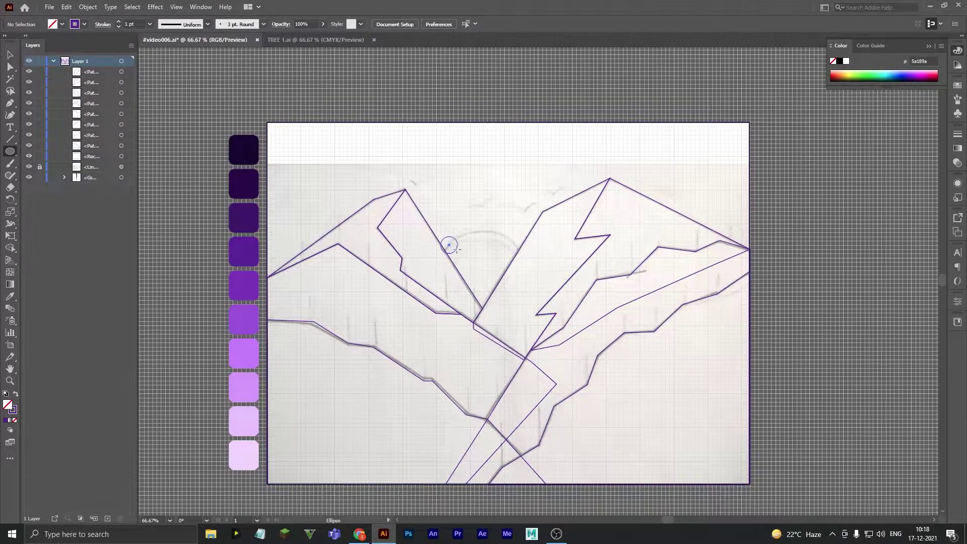
pyautogui.moveTo(449, 245); pyautogui.dragTo(501, 297)
pyautogui.moveTo(448, 249)
pyautogui.mouseDown()
pyautogui.moveTo(483, 279)
pyautogui.moveTo(530, 274)
pyautogui.mouseUp()
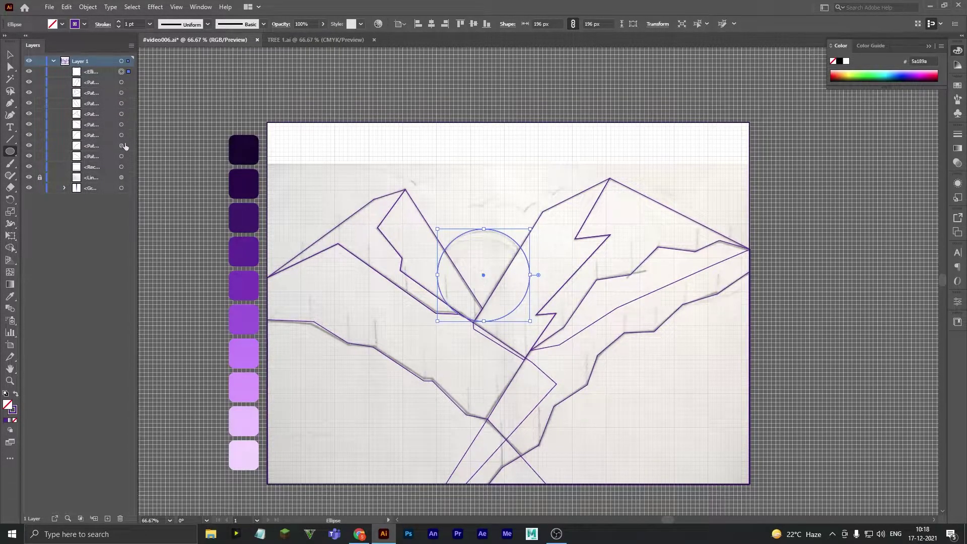
pyautogui.moveTo(91, 72); pyautogui.dragTo(91, 162)
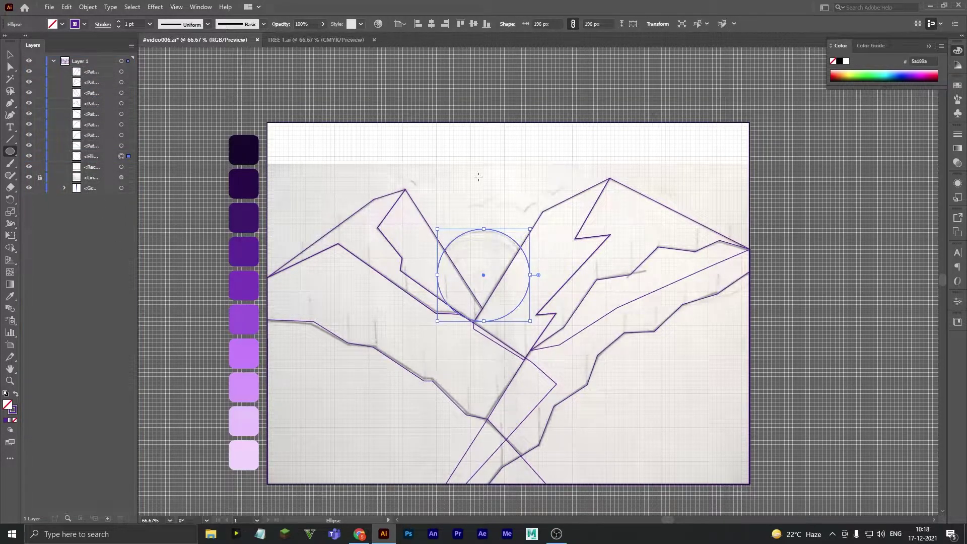
# - Rename the circle's layer to "moon" and hide it
pyautogui.click(478, 176)
pyautogui.press('Escape')
pyautogui.doubleClick(92, 155)
pyautogui.write('moon')
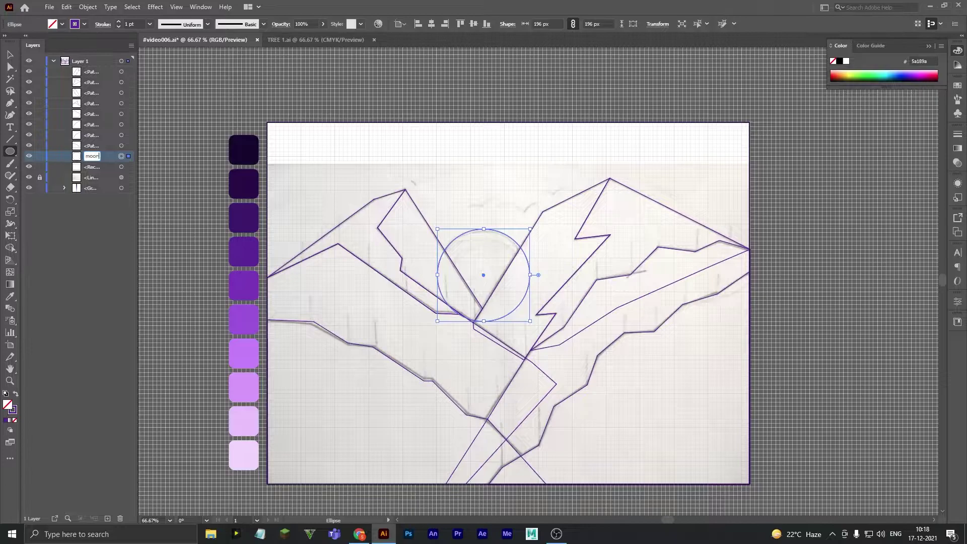
pyautogui.press('Return')
pyautogui.hotkey('ctrl', '3')
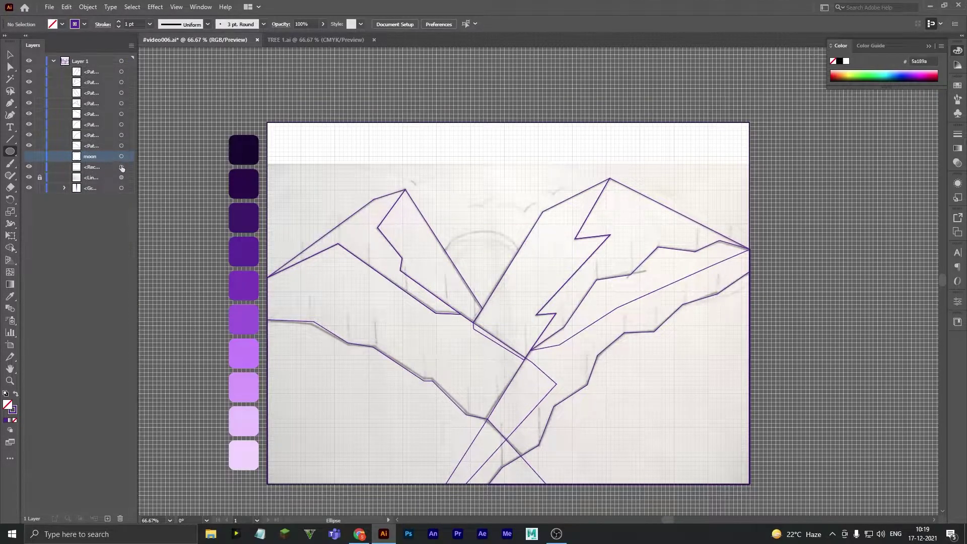
# - Rename the rectangle's layer to "bg" and lock it
pyautogui.click(122, 166)
pyautogui.doubleClick(93, 166)
pyautogui.write('bg')
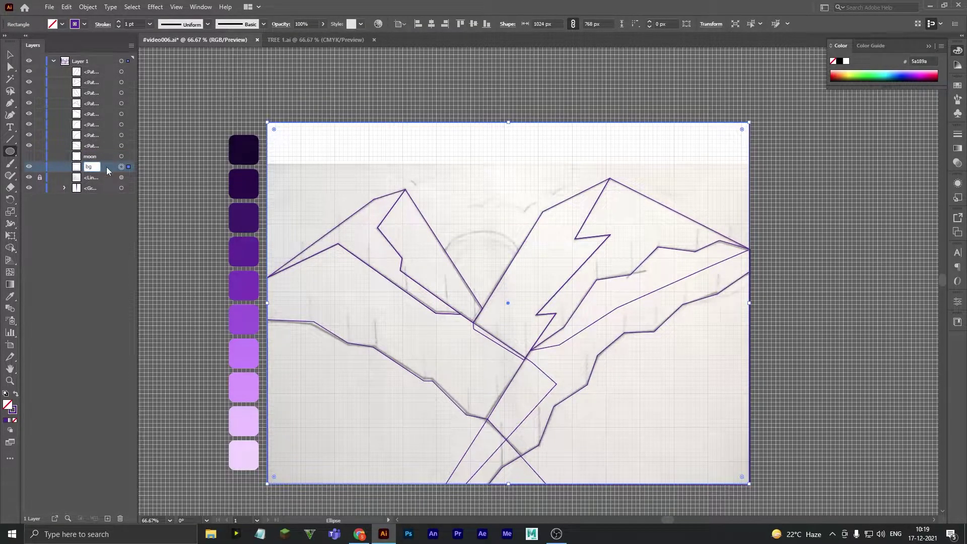
pyautogui.press('Return')
pyautogui.click(10, 55)
pyautogui.click(181, 344)
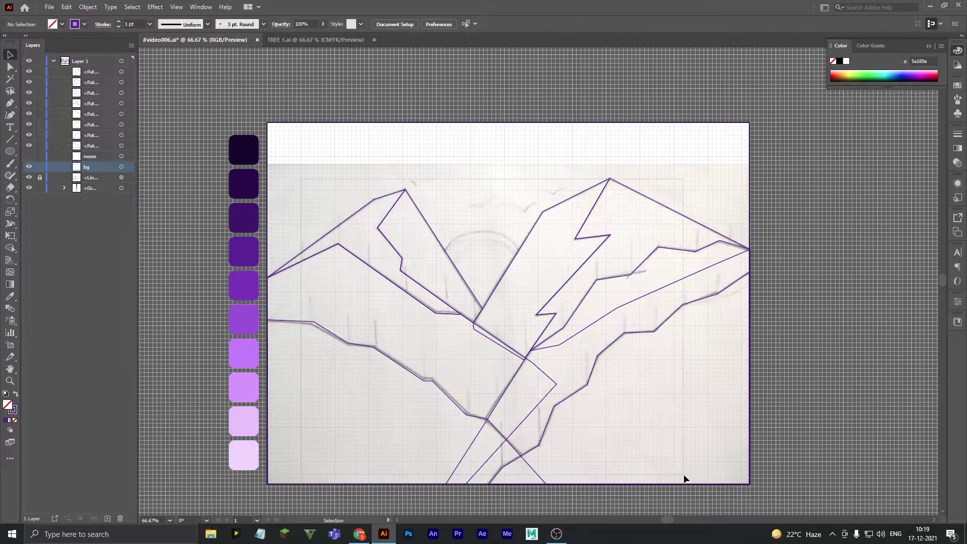
pyautogui.hotkey('ctrl', 'a')
pyautogui.click(40, 166)
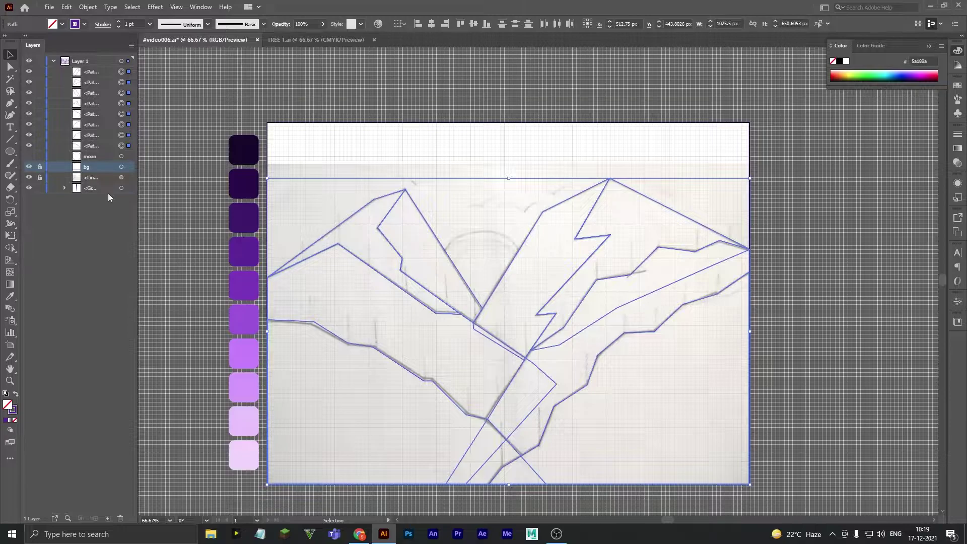
# - Shape Builder-merge the lower, left and right outline regions into separate mountain shapes, then deselect
pyautogui.hotkey('shift', 'm')
pyautogui.moveTo(425, 425)
pyautogui.mouseDown()
pyautogui.moveTo(485, 466)
pyautogui.moveTo(528, 472)
pyautogui.mouseUp()
pyautogui.moveTo(524, 398); pyautogui.dragTo(529, 428)
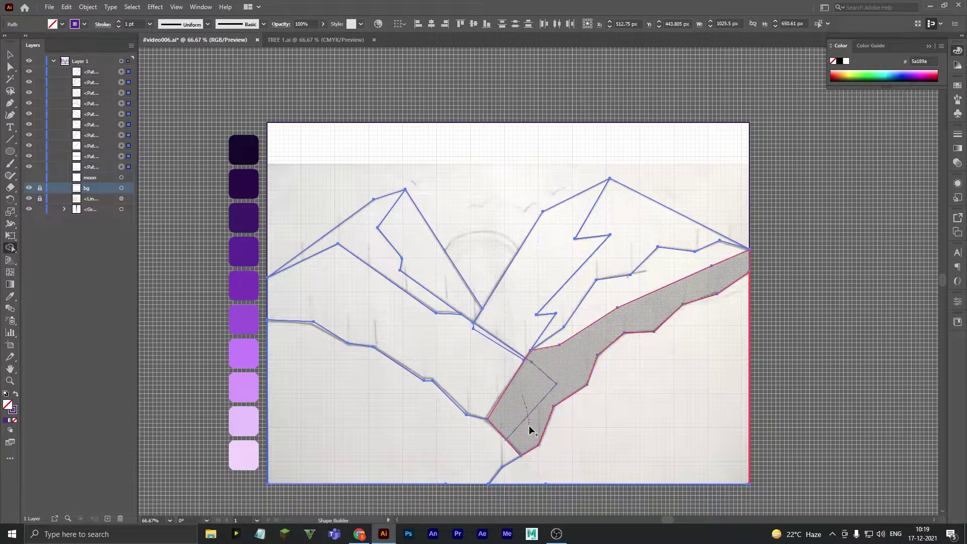
pyautogui.moveTo(443, 332); pyautogui.dragTo(479, 388)
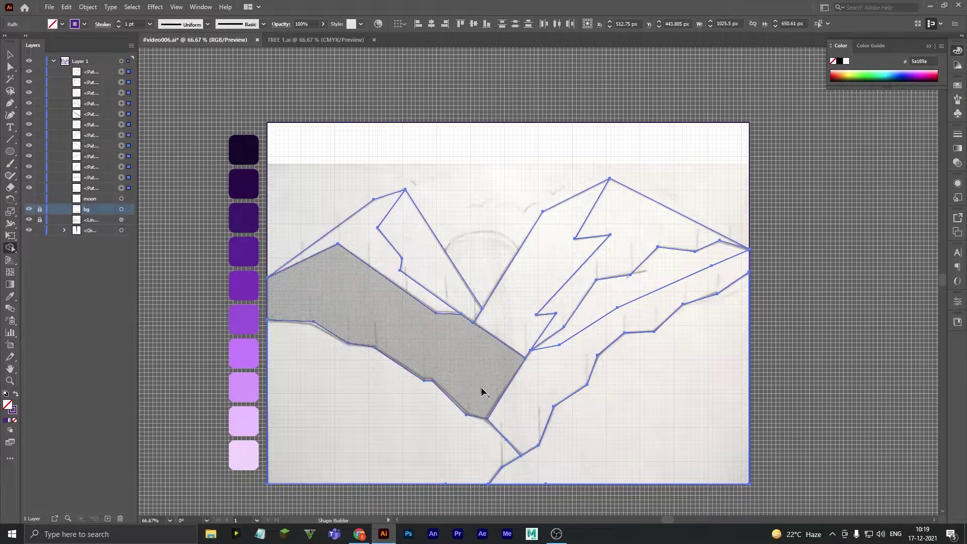
pyautogui.moveTo(543, 388); pyautogui.dragTo(572, 339)
pyautogui.click(566, 312)
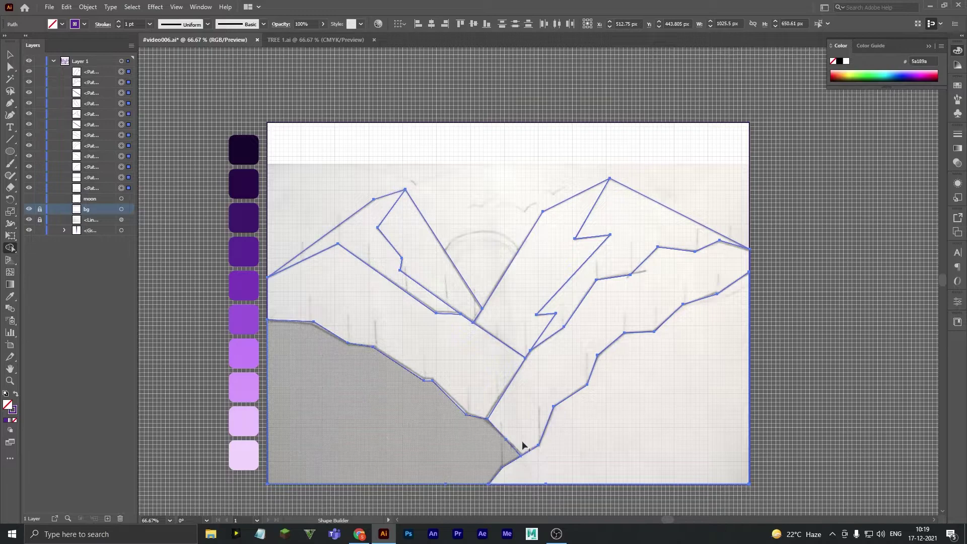
pyautogui.click(10, 55)
pyautogui.click(407, 288)
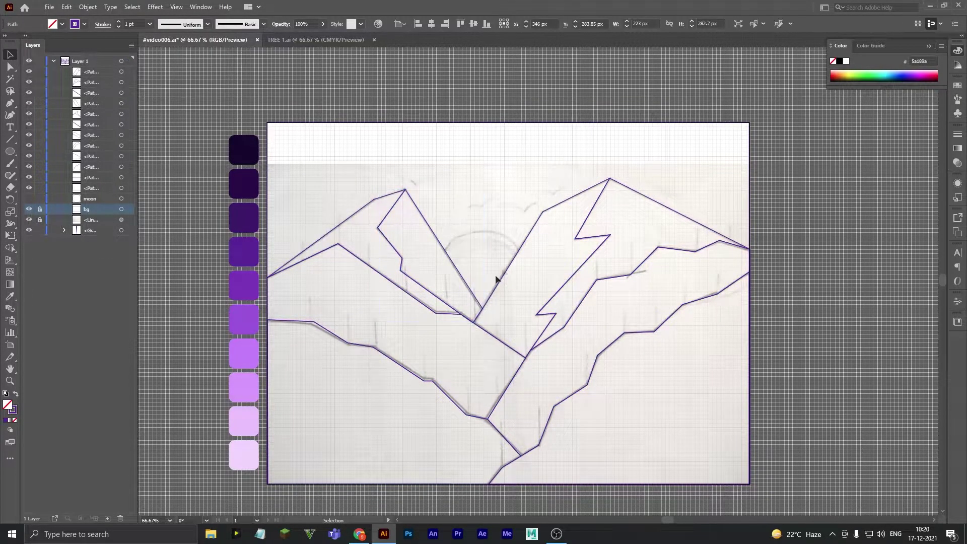
pyautogui.click(121, 178)
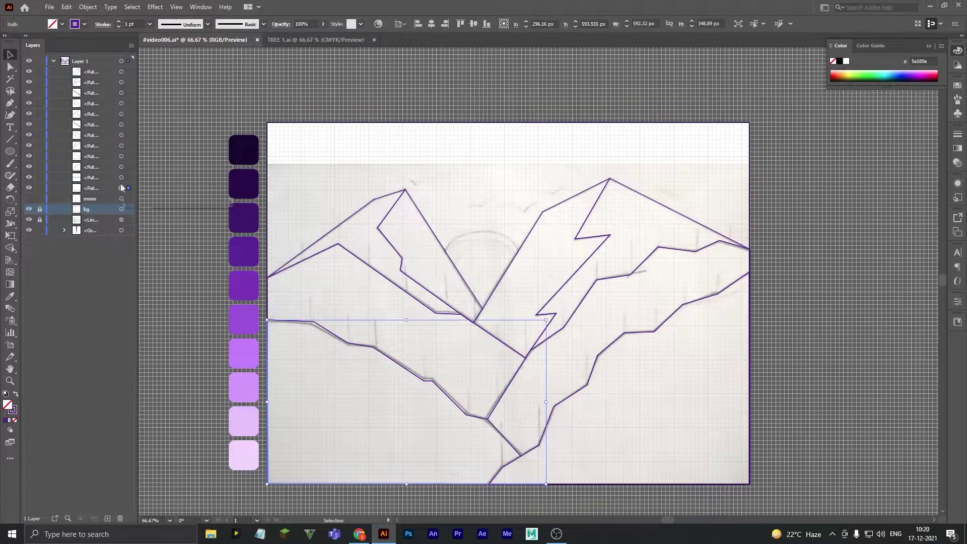
pyautogui.press('Delete')
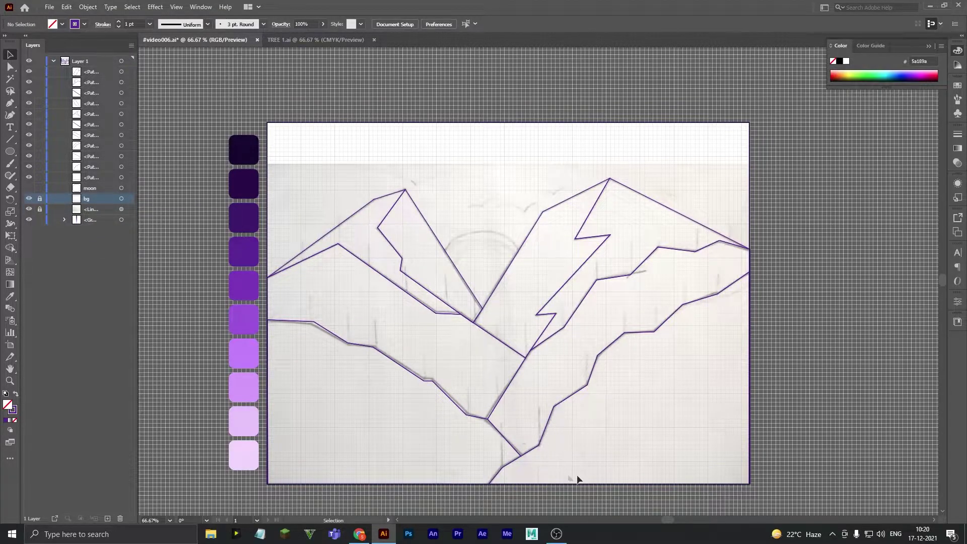
pyautogui.click(29, 198)
pyautogui.click(596, 460)
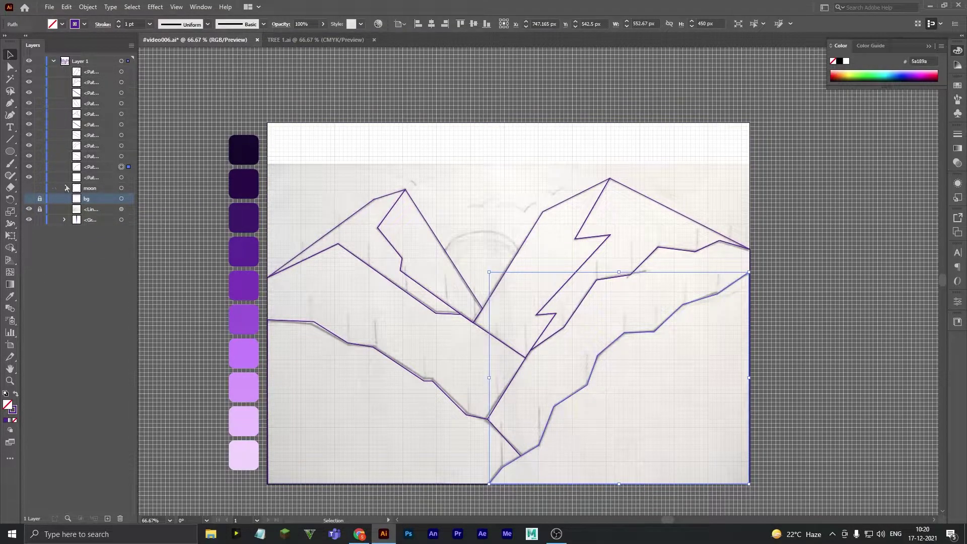
pyautogui.click(121, 177)
pyautogui.click(121, 156)
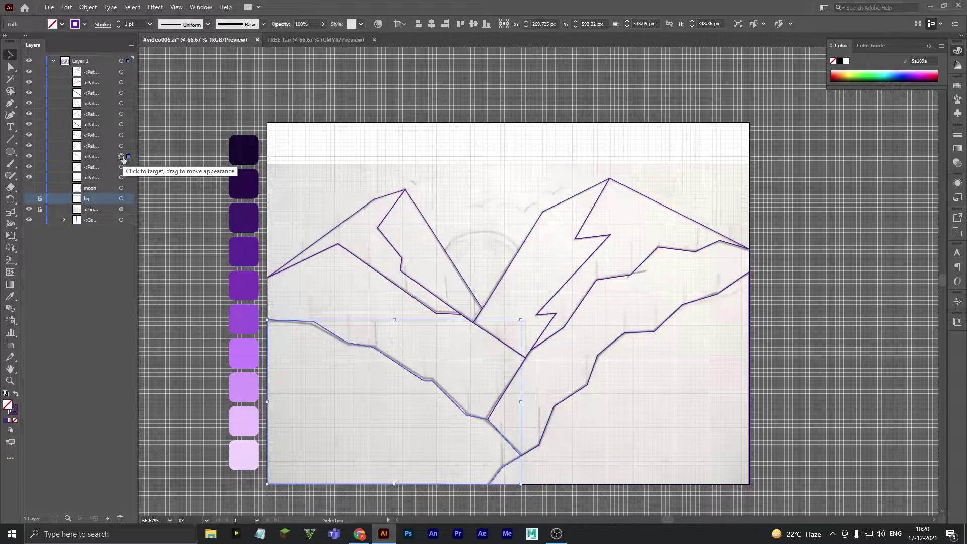
pyautogui.click(122, 177)
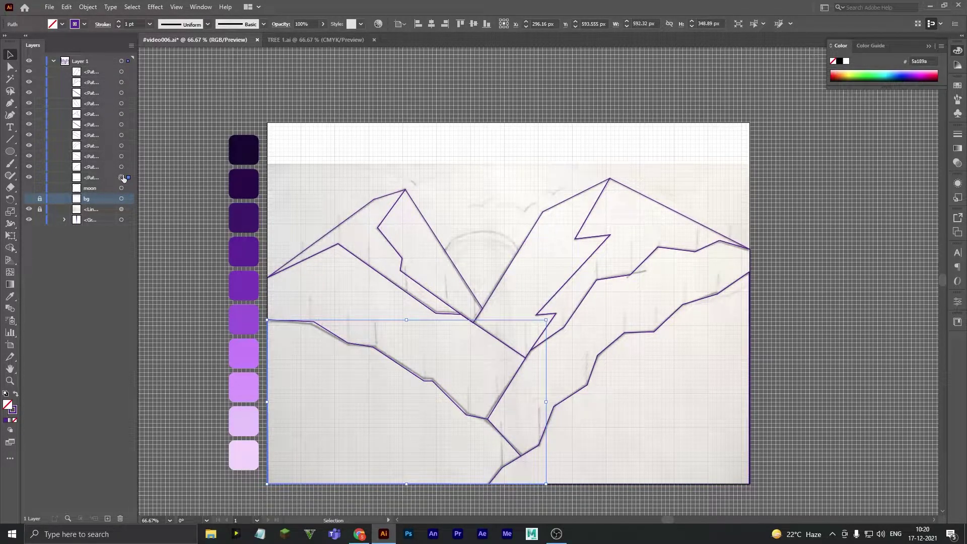
pyautogui.press('Delete')
pyautogui.click(122, 156)
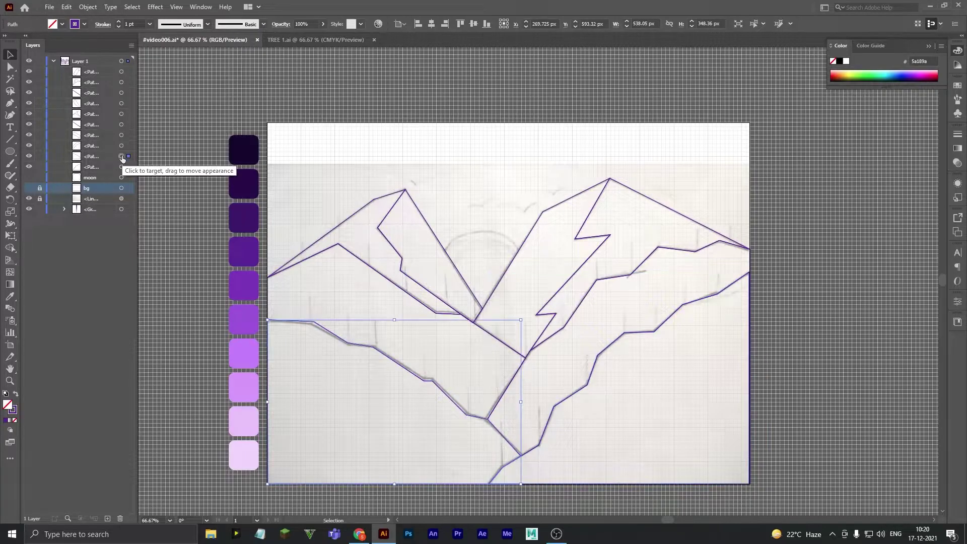
pyautogui.click(122, 146)
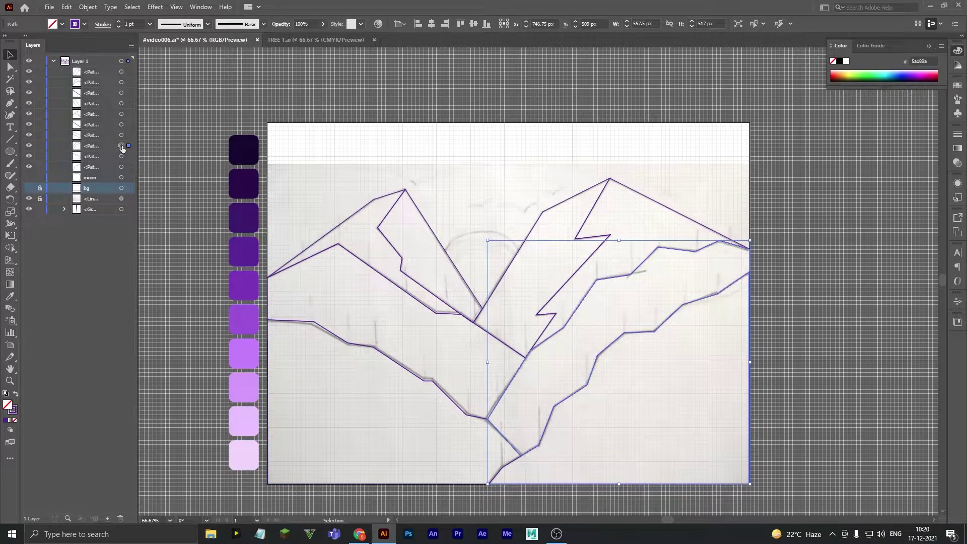
pyautogui.moveTo(584, 298); pyautogui.dragTo(745, 301)
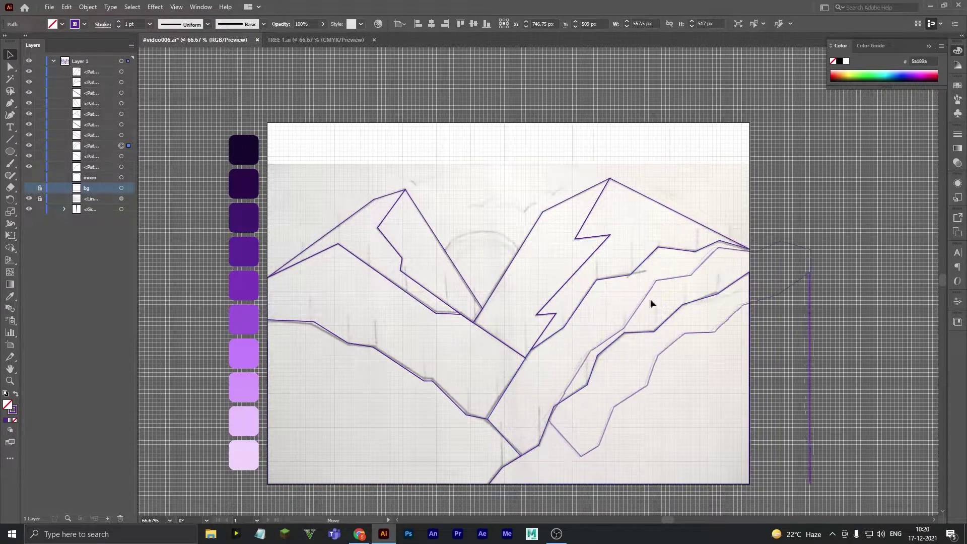
pyautogui.hotkey('ctrl', 'z')
pyautogui.click(746, 301)
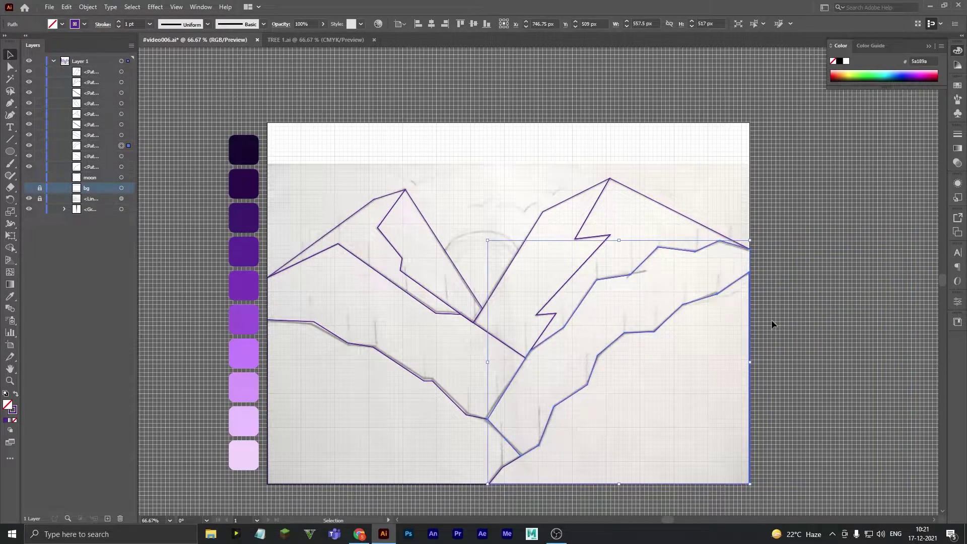
# - Zoom in on the artboard's right edge around the middle mountain outline's endpoint
pyautogui.click(10, 66)
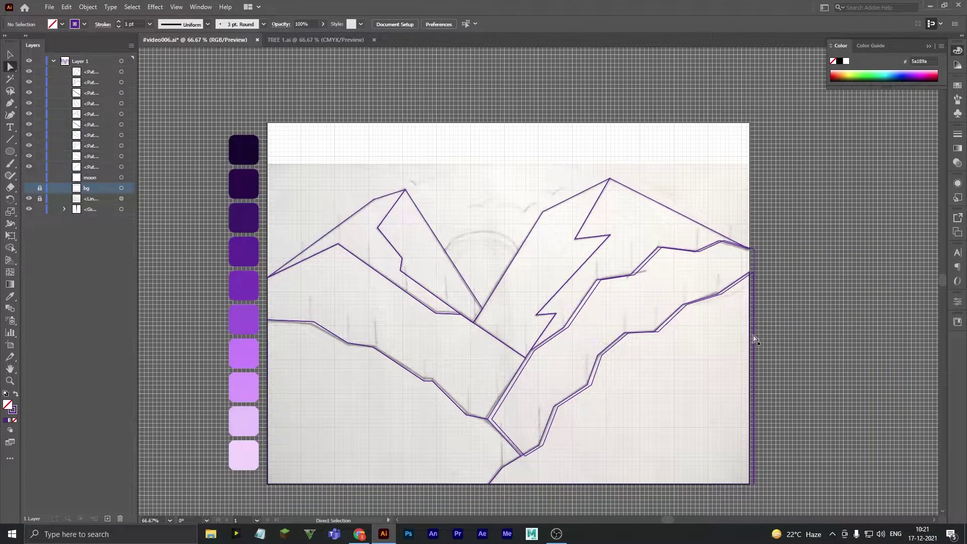
pyautogui.click(753, 347)
pyautogui.hotkey('ctrl', '+')
pyautogui.hotkey('ctrl', '+')
pyautogui.scroll(2, 779, 371)
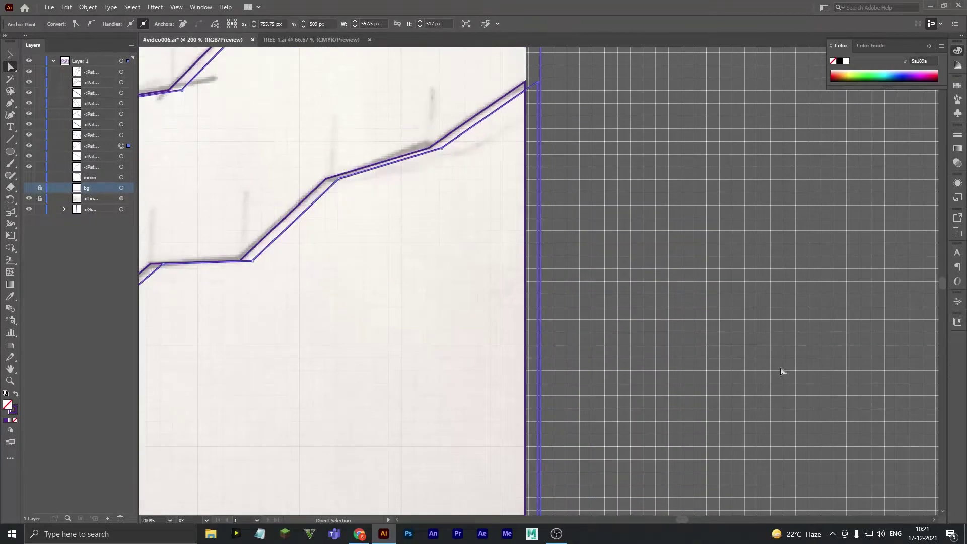
pyautogui.hotkey('ctrl', '+')
pyautogui.scroll(1, 559, 226)
pyautogui.scroll(-3, 569, 282)
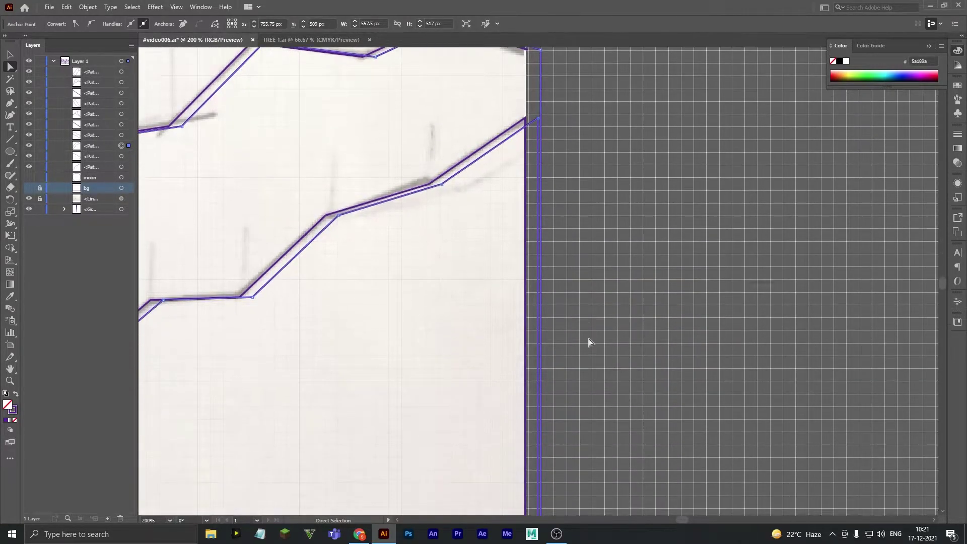
pyautogui.scroll(-3, 585, 362)
pyautogui.scroll(-3, 579, 384)
pyautogui.click(534, 483)
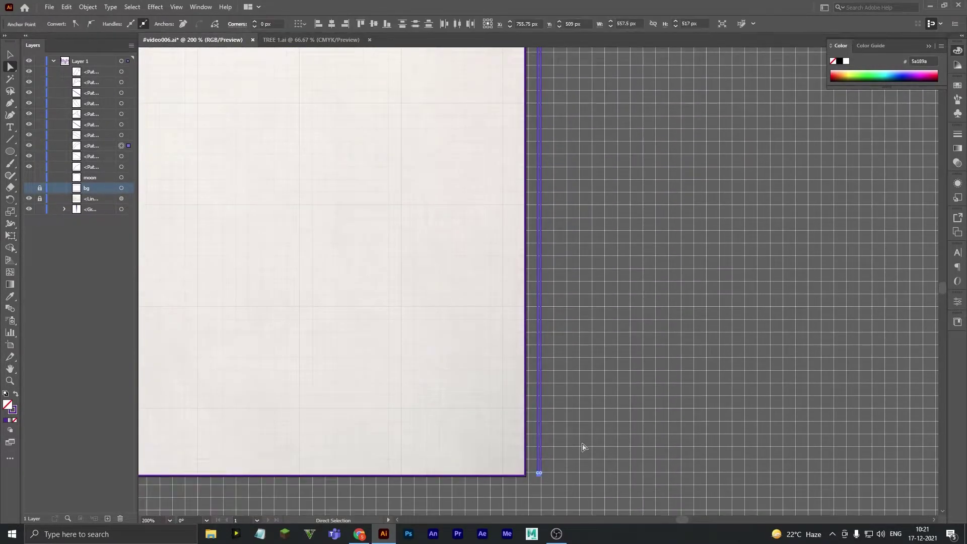
pyautogui.scroll(3, 584, 433)
pyautogui.scroll(3, 584, 428)
pyautogui.scroll(3, 579, 427)
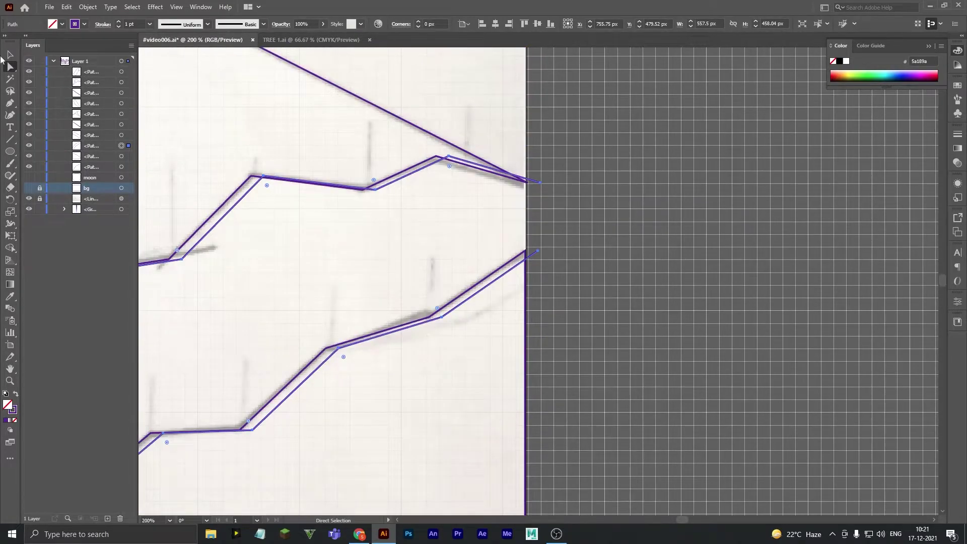
# - Extend the outline from its right endpoint down to the lower ridge's end with the Pen tool
pyautogui.click(13, 102)
pyautogui.click(540, 183)
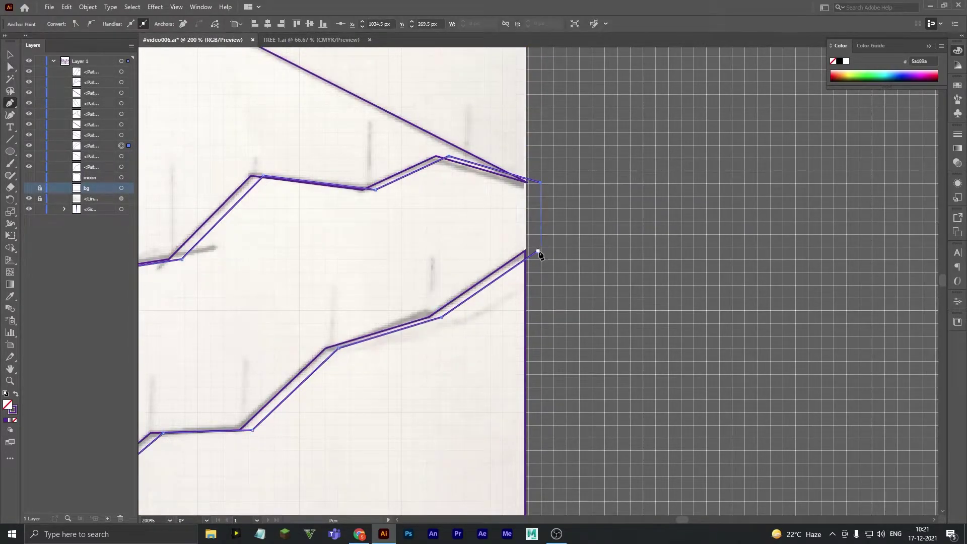
pyautogui.click(539, 248)
pyautogui.click(176, 7)
pyautogui.hotkey('ctrl', '-')
pyautogui.hotkey('ctrl', '-')
pyautogui.hotkey('ctrl', '-')
pyautogui.click(10, 55)
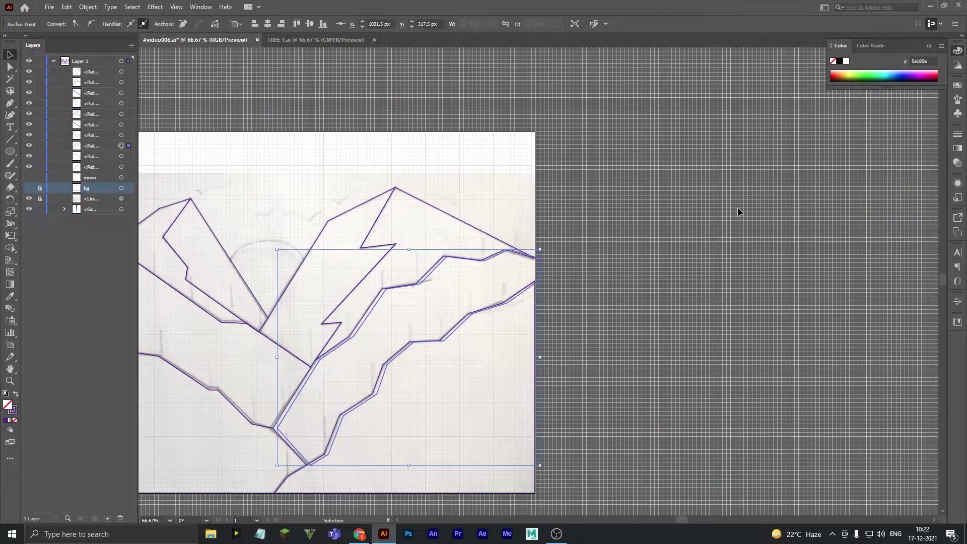
# - Nudge the extended outline slightly left and zoom in on its right end
pyautogui.click(492, 305)
pyautogui.hotkey('shift', 'Left')
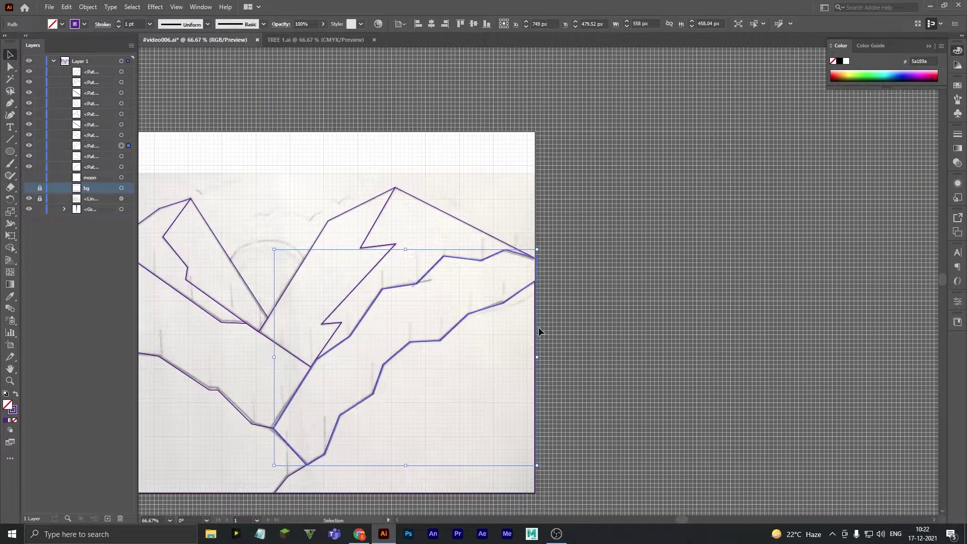
pyautogui.press('Left')
pyautogui.hotkey('ctrl', '+')
pyautogui.hotkey('ctrl', '+')
pyautogui.scroll(2, 800, 190)
pyautogui.hscroll(2, 829, 137)
pyautogui.hscroll(2, 829, 137)
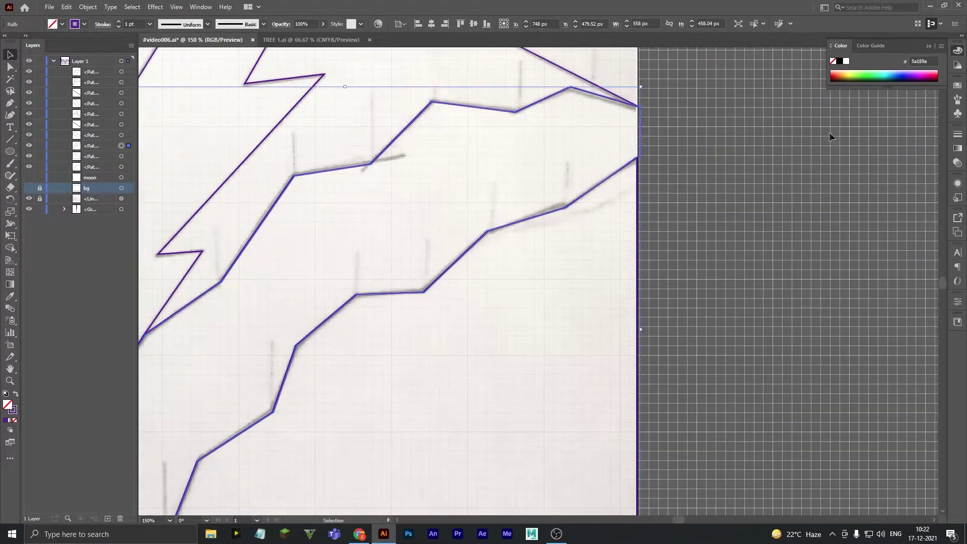
# - Inspect the right-edge corner and lower ridge anchors with the Direct Selection tool
pyautogui.click(10, 66)
pyautogui.click(642, 109)
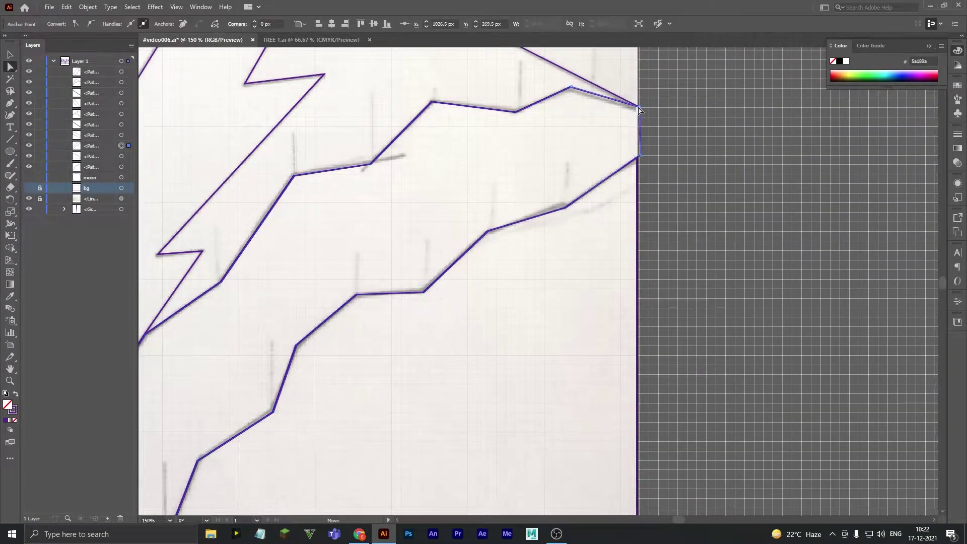
pyautogui.click(648, 158)
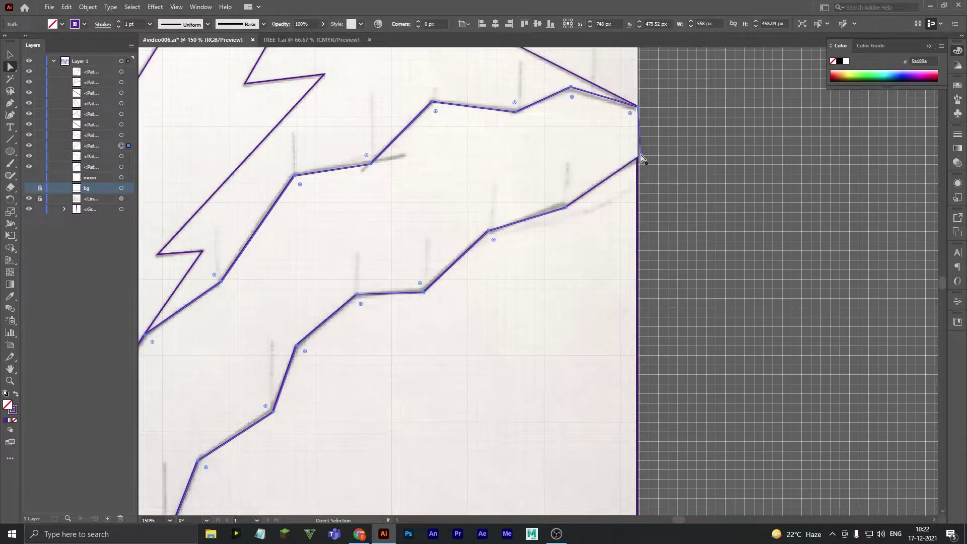
pyautogui.click(641, 158)
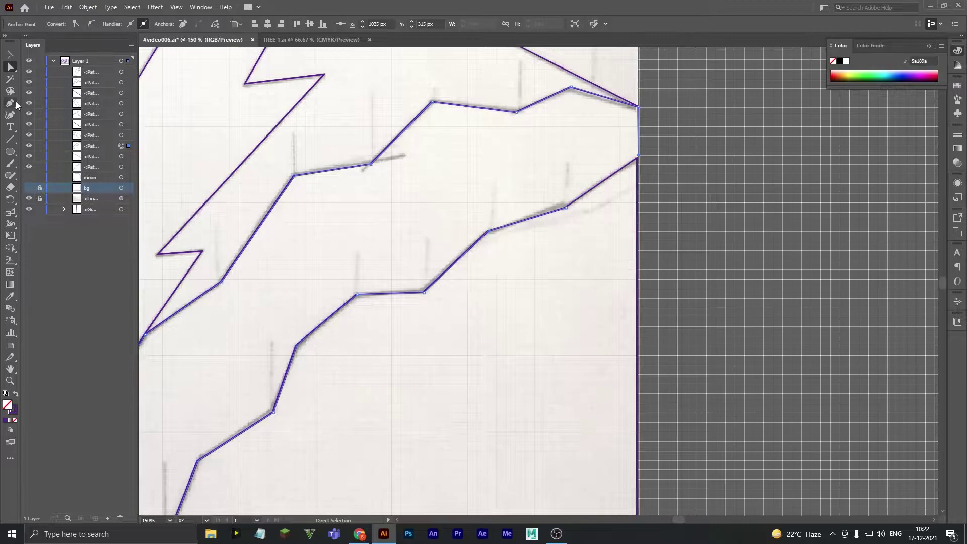
pyautogui.press('v')
pyautogui.click(756, 250)
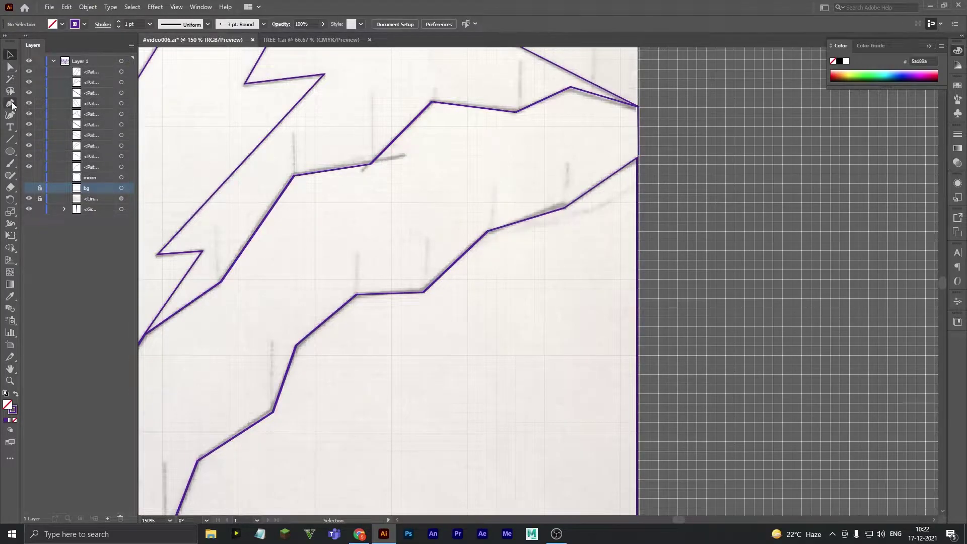
pyautogui.click(568, 210)
pyautogui.press('a')
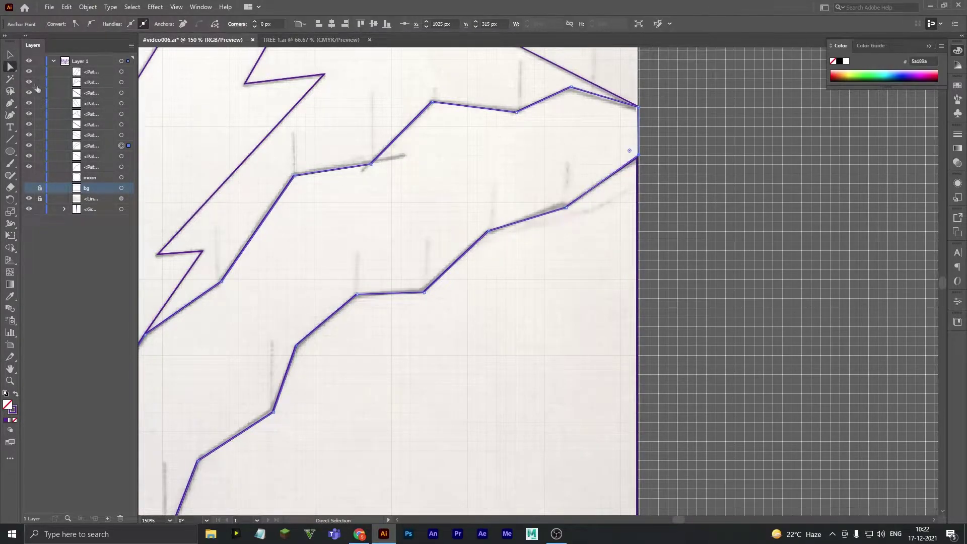
pyautogui.keyDown('shift'); pyautogui.click(638, 106); pyautogui.keyUp('shift')
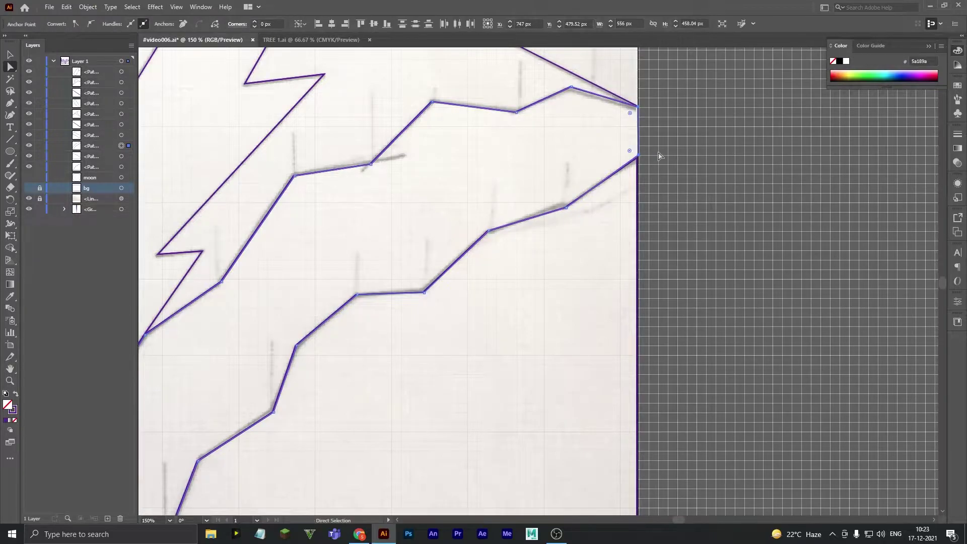
pyautogui.click(642, 170)
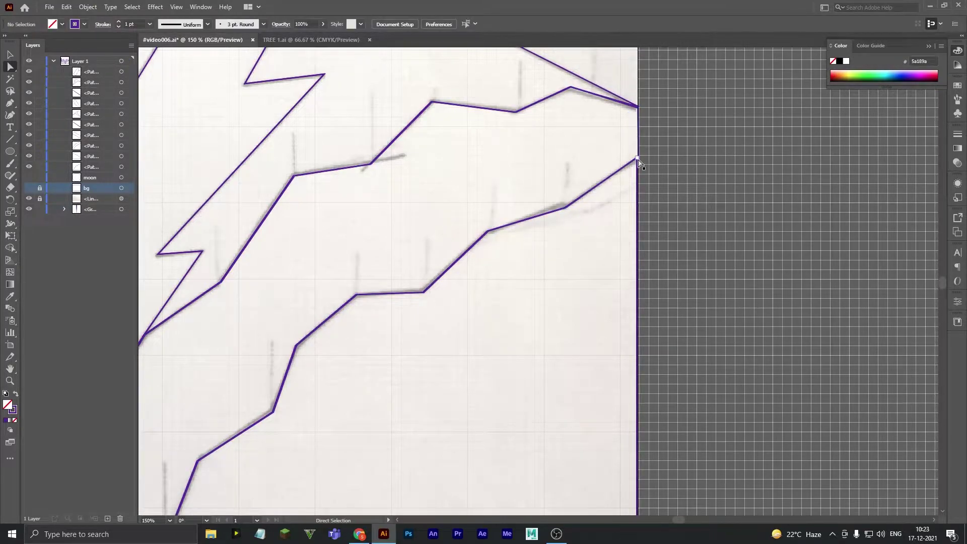
pyautogui.click(637, 158)
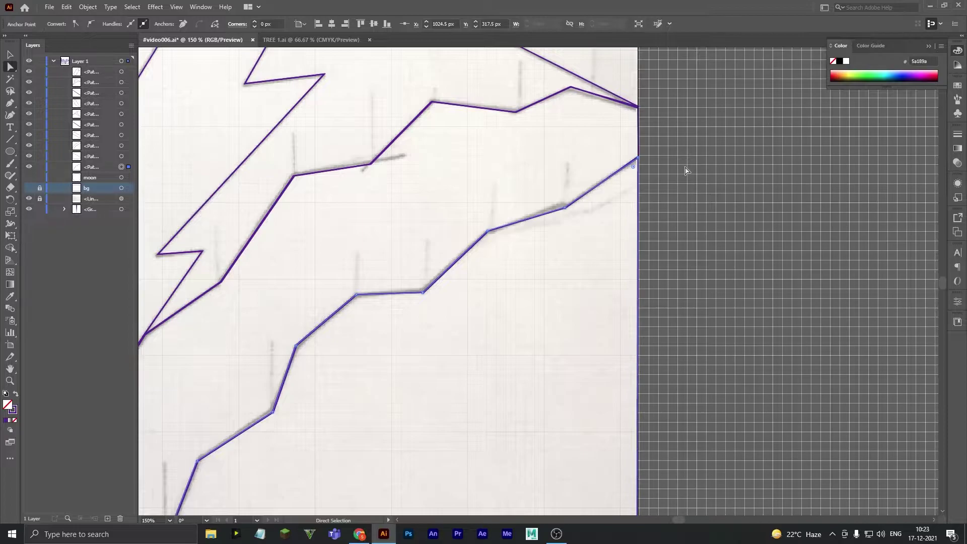
# - Check the upper ridge's right-end and corner anchors, then zoom back out
pyautogui.scroll(1, 685, 170)
pyautogui.click(639, 132)
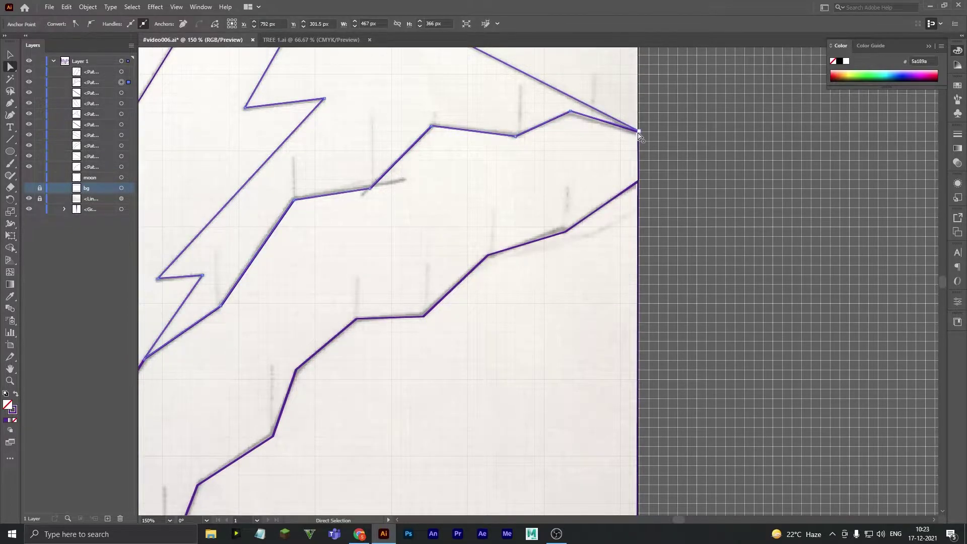
pyautogui.click(745, 123)
pyautogui.scroll(2, 746, 122)
pyautogui.hscroll(2, 763, 134)
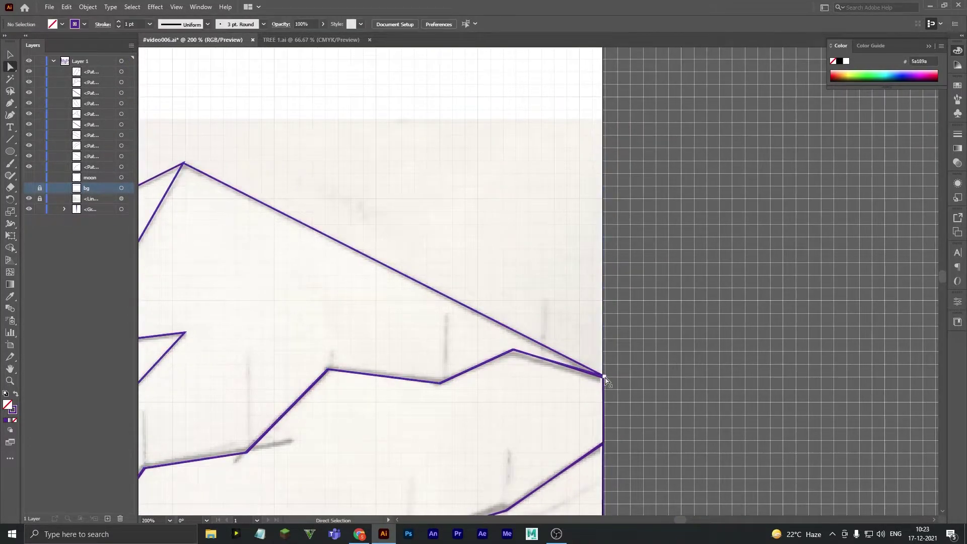
pyautogui.click(604, 376)
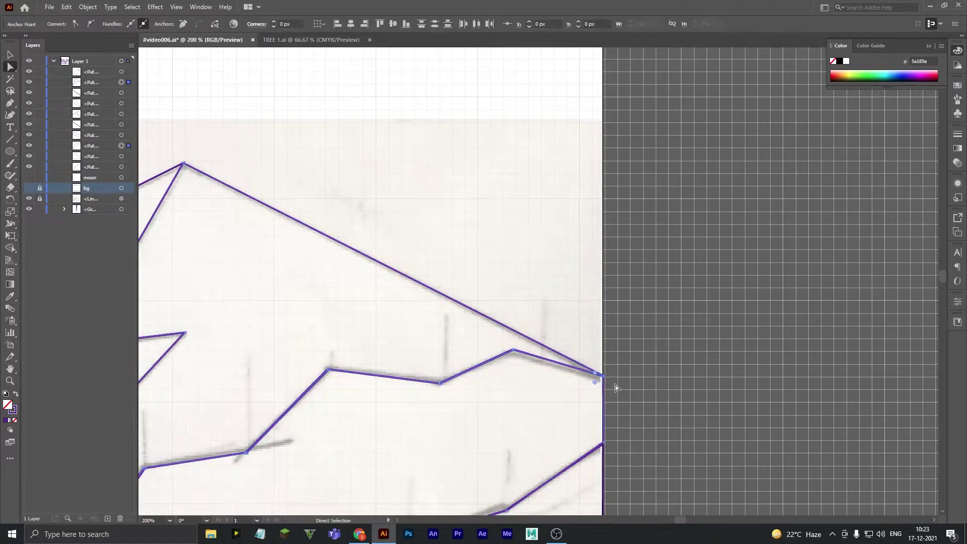
pyautogui.hotkey('ctrl', '-')
pyautogui.hotkey('ctrl', '-')
pyautogui.hscroll(-4, 655, 479)
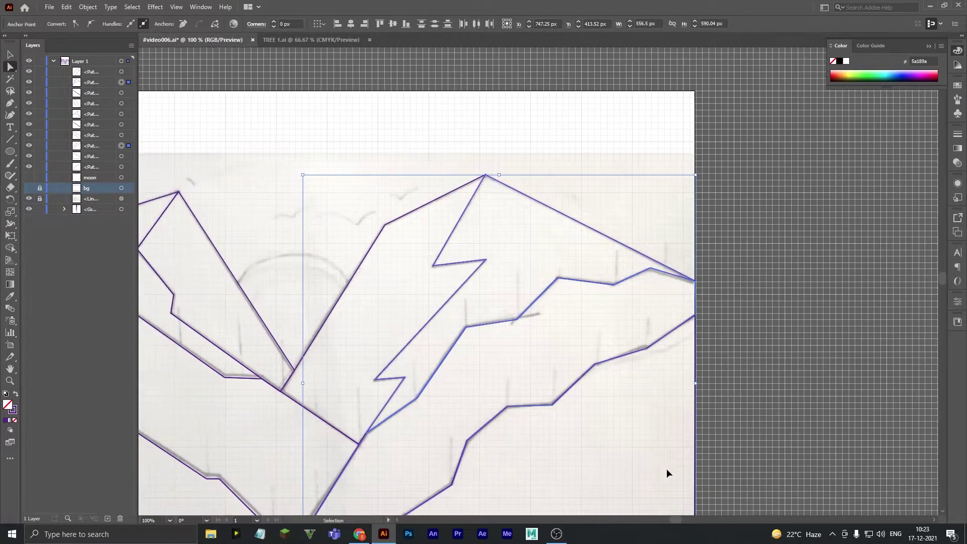
pyautogui.hscroll(-3, 666, 468)
pyautogui.hscroll(-2, 679, 391)
# - Delete a small stray path near the lower-left mountain outlines
pyautogui.click(121, 135)
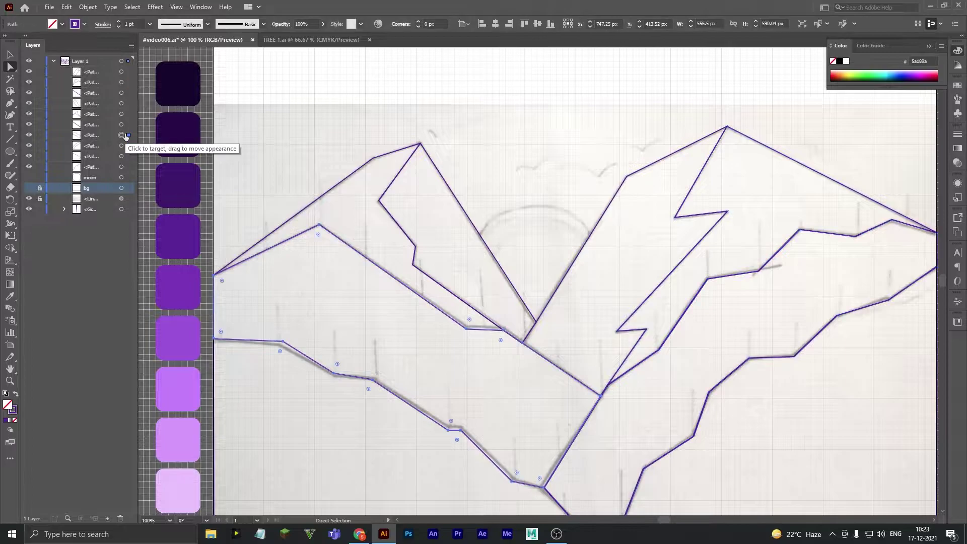
pyautogui.click(121, 125)
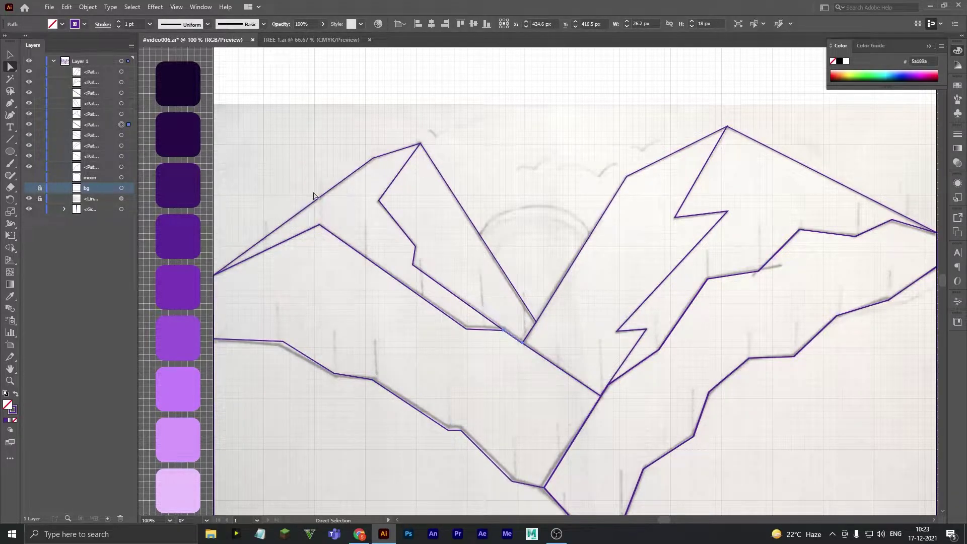
pyautogui.press('Delete')
pyautogui.click(121, 124)
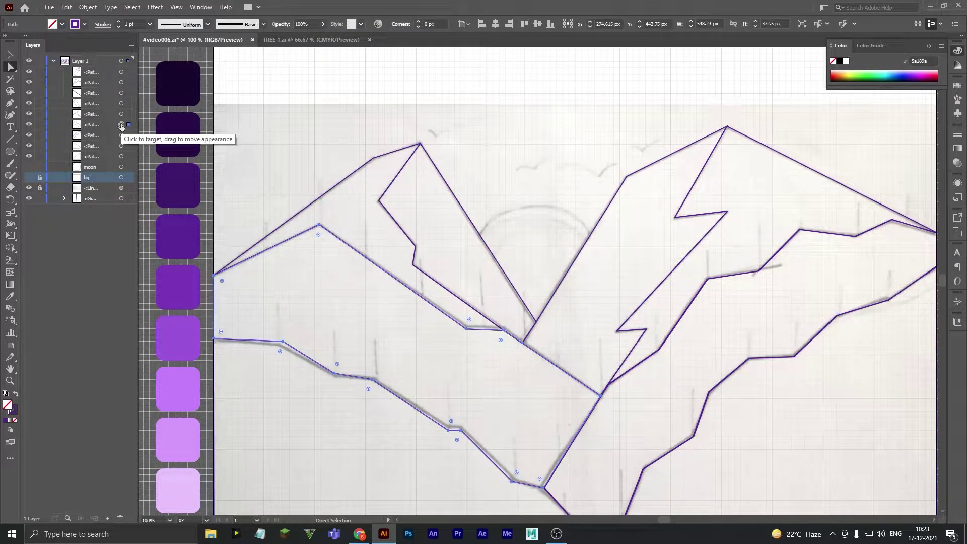
pyautogui.click(121, 92)
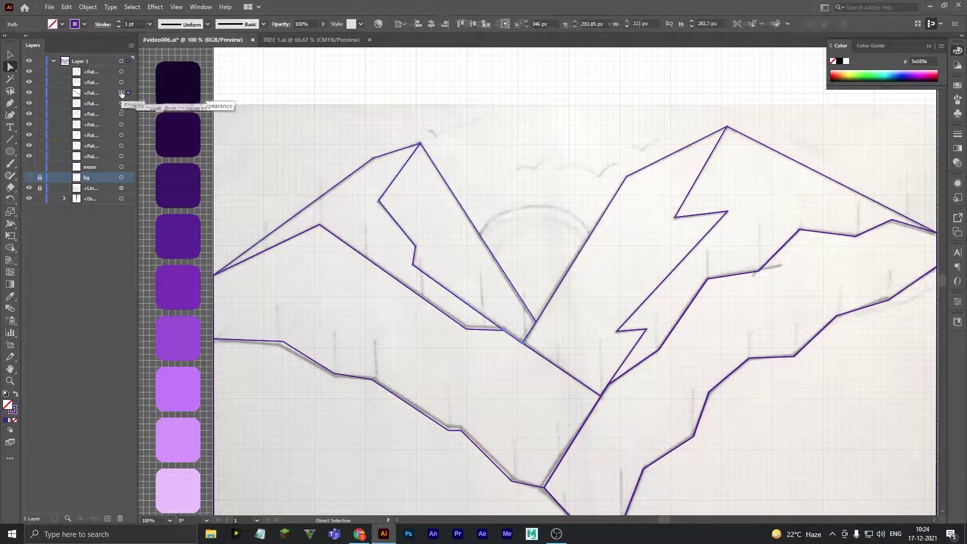
pyautogui.click(441, 191)
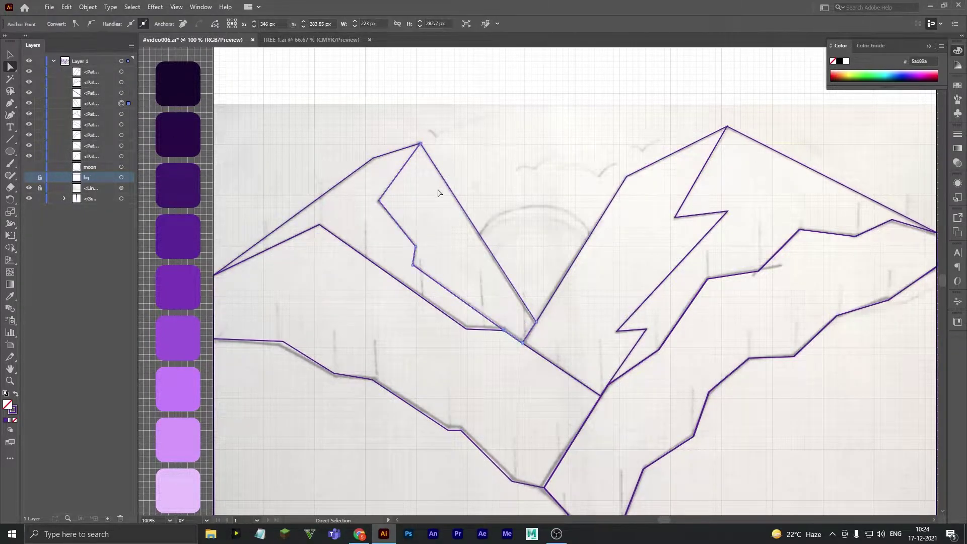
# - Merge the doubled left inner mountain outline into a single path
pyautogui.click(10, 54)
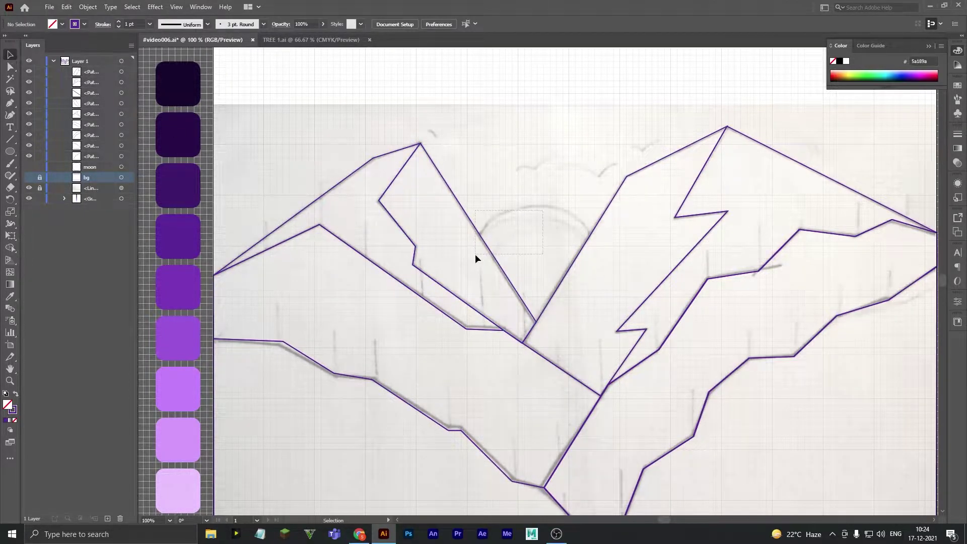
pyautogui.click(473, 256)
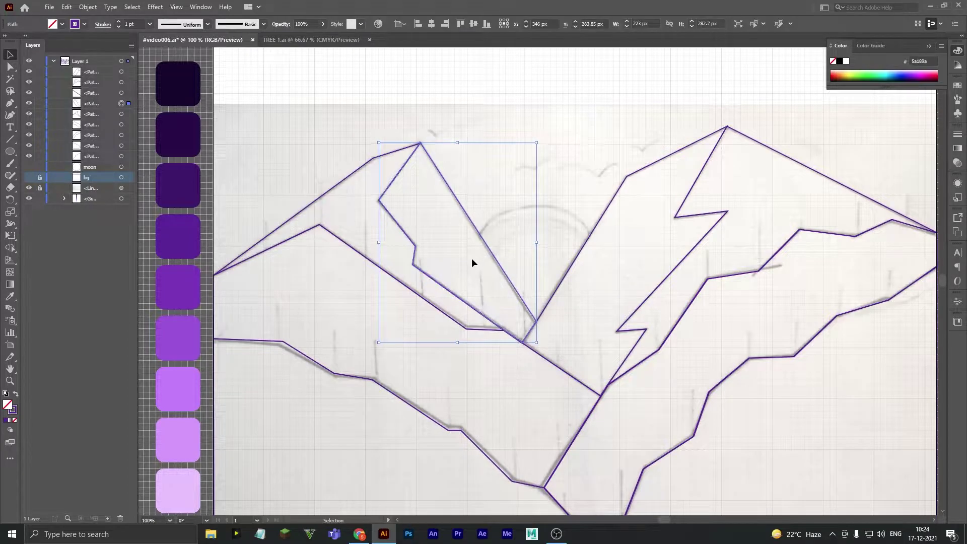
pyautogui.hotkey('ctrl', 'f')
pyautogui.click(532, 198)
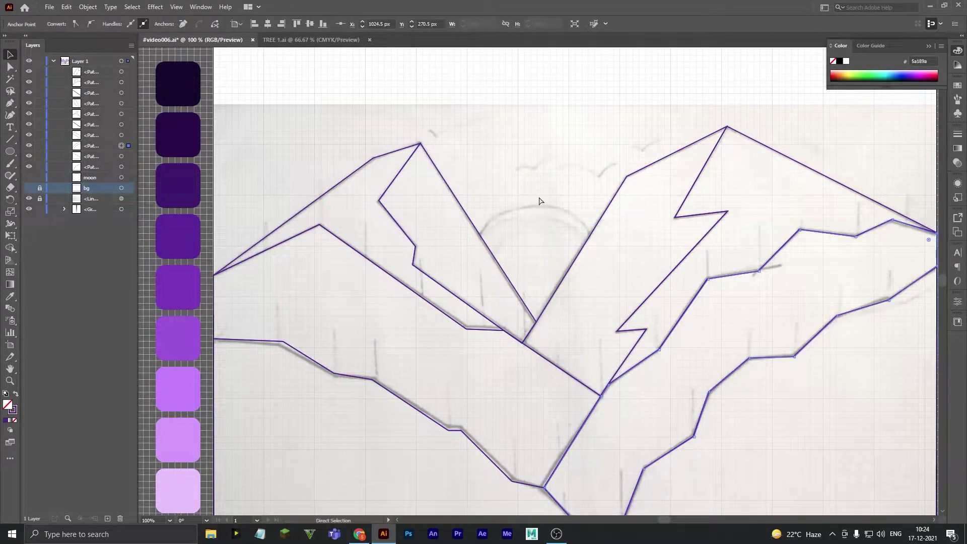
# - Delete the stray duplicate path and zoom out to the whole artboard
pyautogui.hscroll(1, 354, 217)
pyautogui.click(121, 114)
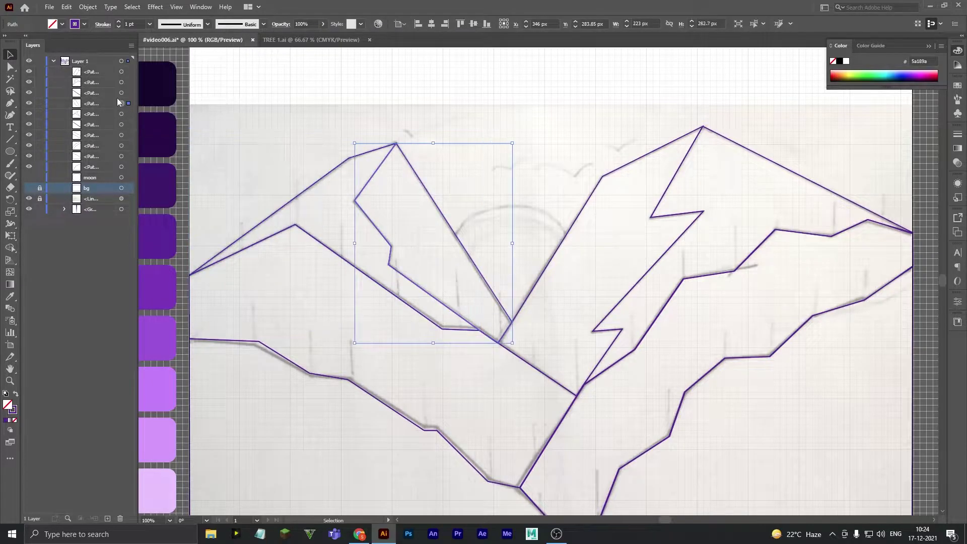
pyautogui.press('Delete')
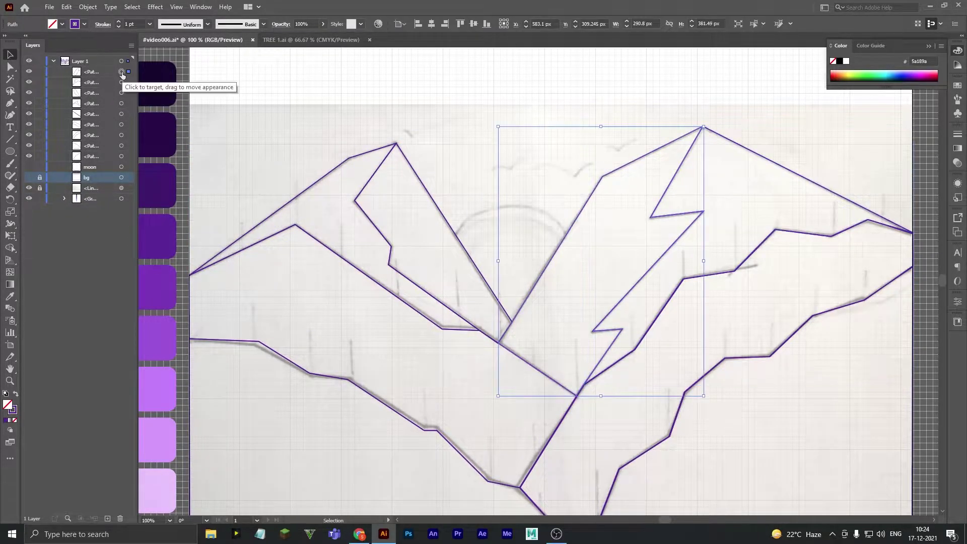
pyautogui.scroll(-2, 521, 258)
pyautogui.hotkey('ctrl', '-')
# - Show the background and moon layers and apply a gradient to the background rectangle
pyautogui.scroll(1, 523, 272)
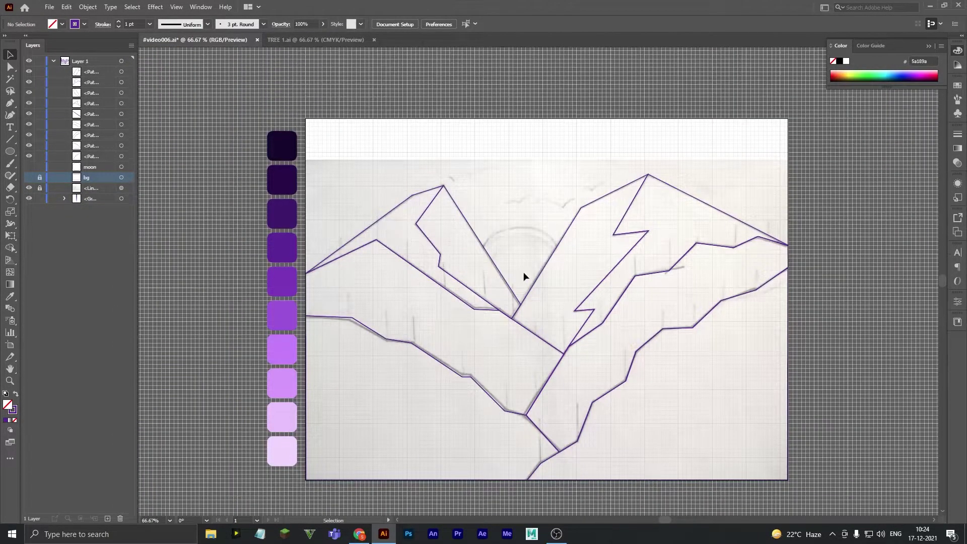
pyautogui.scroll(2, 457, 236)
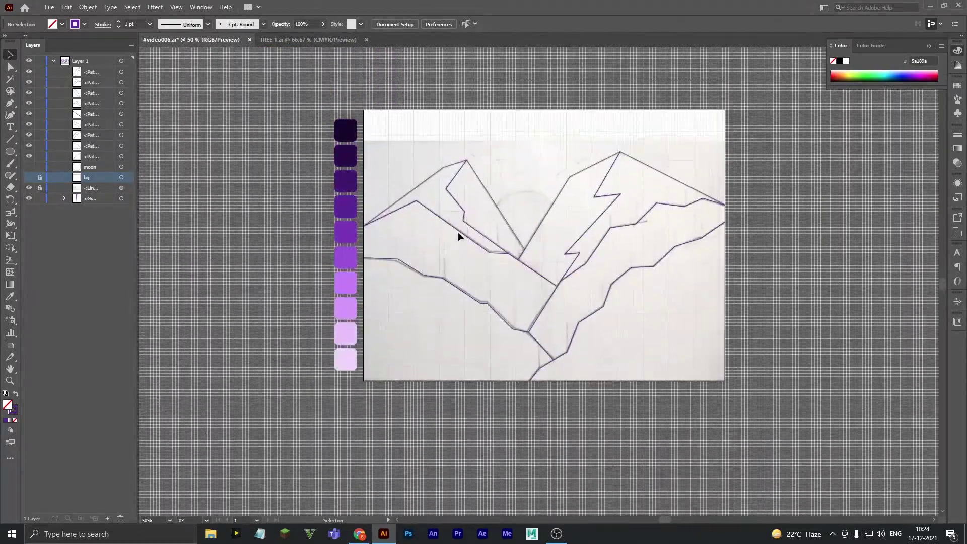
pyautogui.scroll(-1, 458, 234)
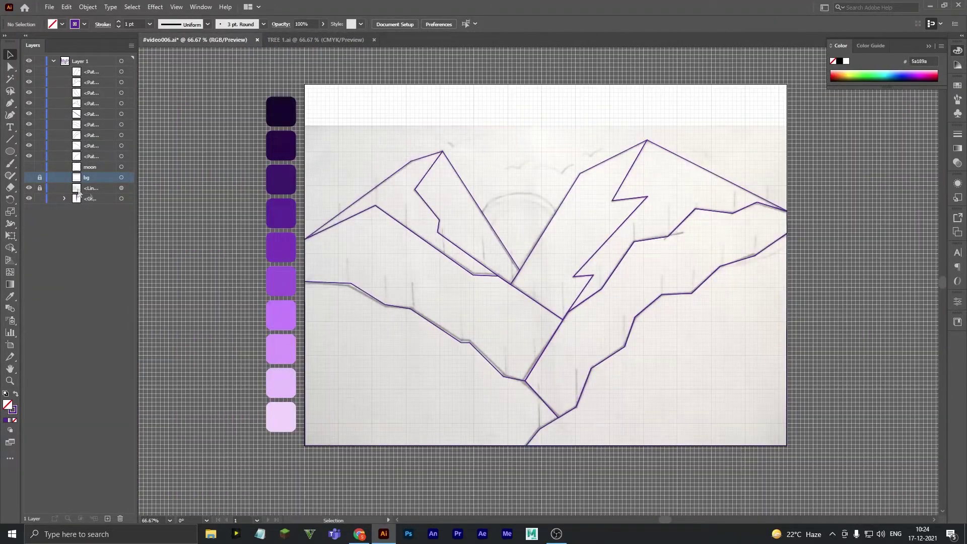
pyautogui.click(28, 178)
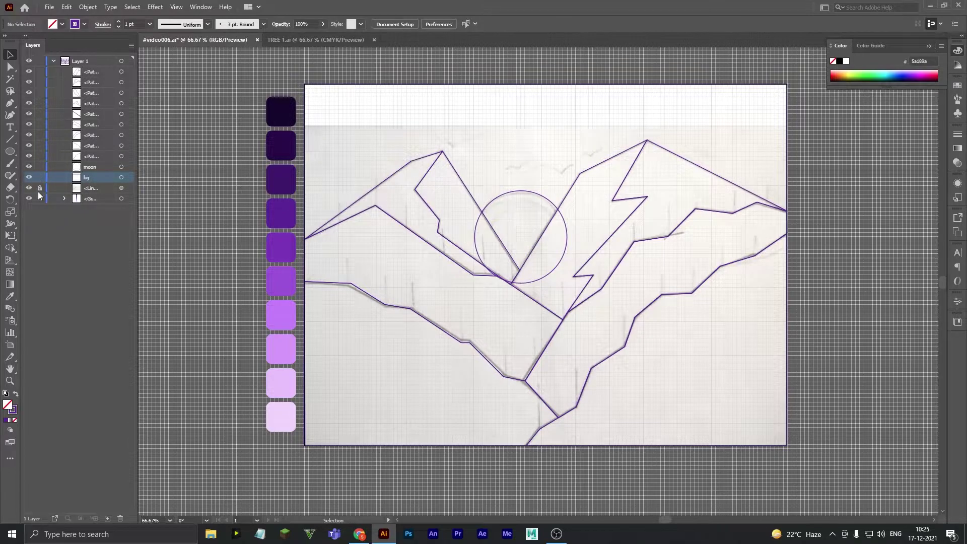
pyautogui.moveTo(378, 78); pyautogui.dragTo(379, 77)
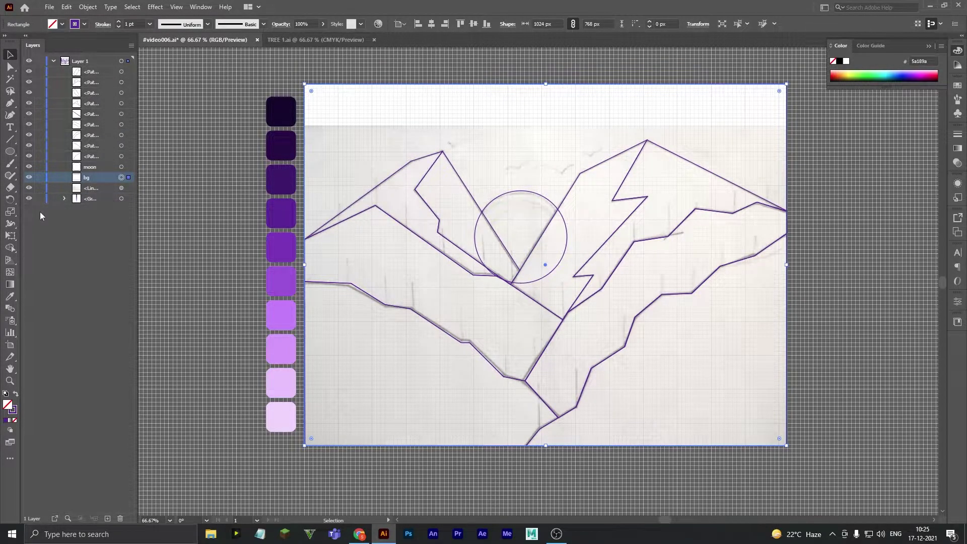
pyautogui.click(10, 296)
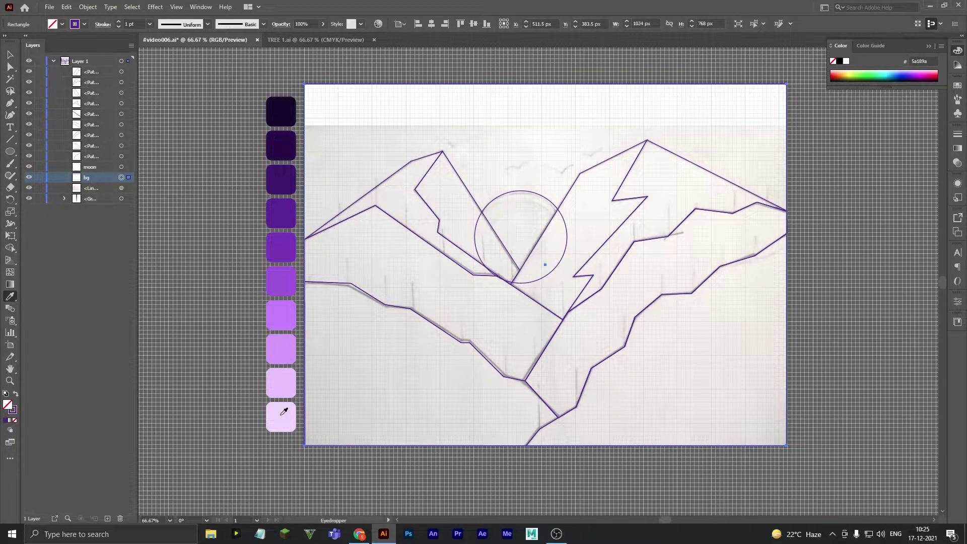
pyautogui.click(8, 421)
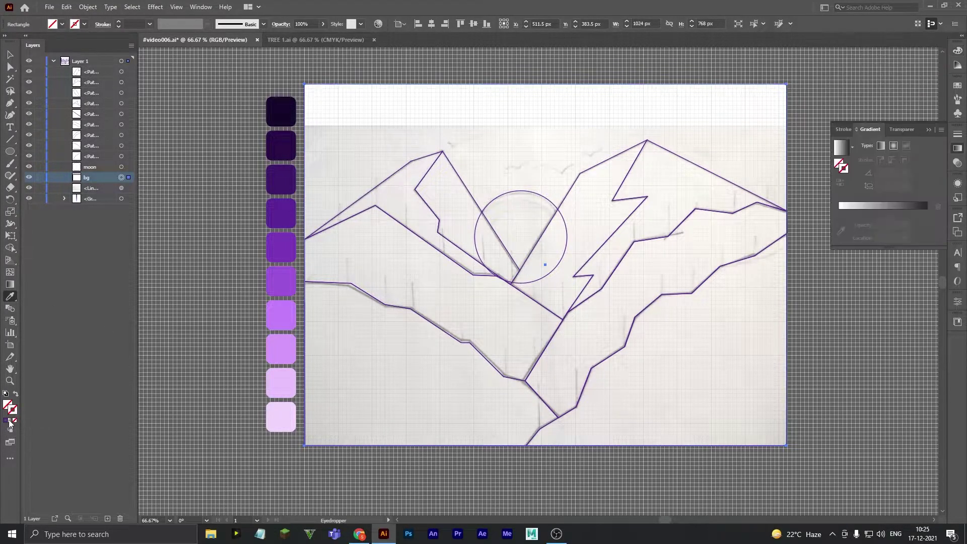
# - Move the gradient onto the rectangle's fill and set its left stop to the palest lavender swatch
pyautogui.doubleClick(838, 224)
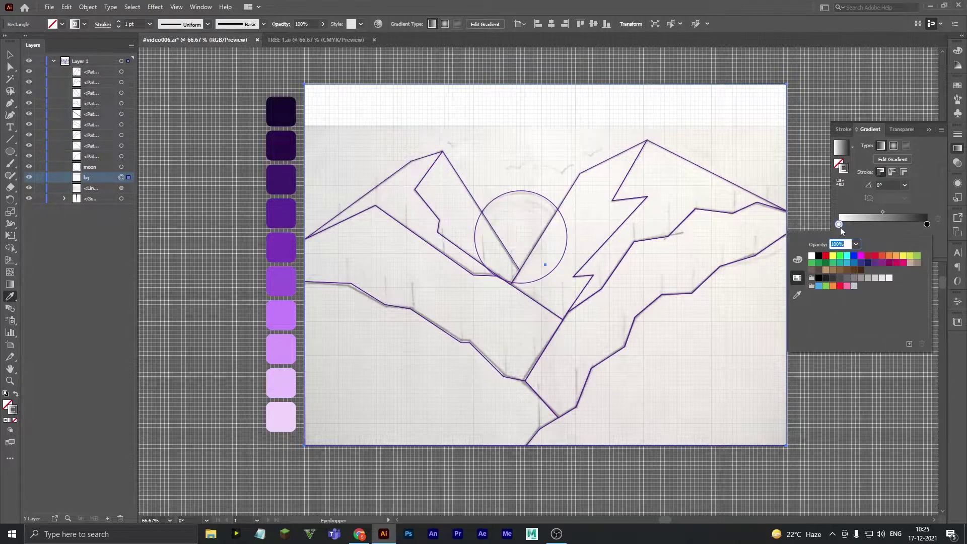
pyautogui.click(840, 230)
pyautogui.click(295, 378)
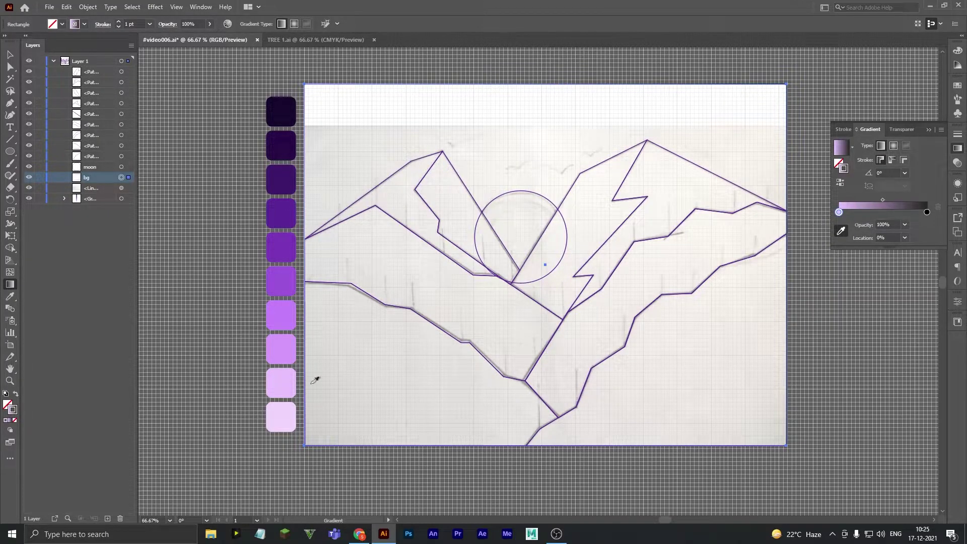
pyautogui.click(14, 420)
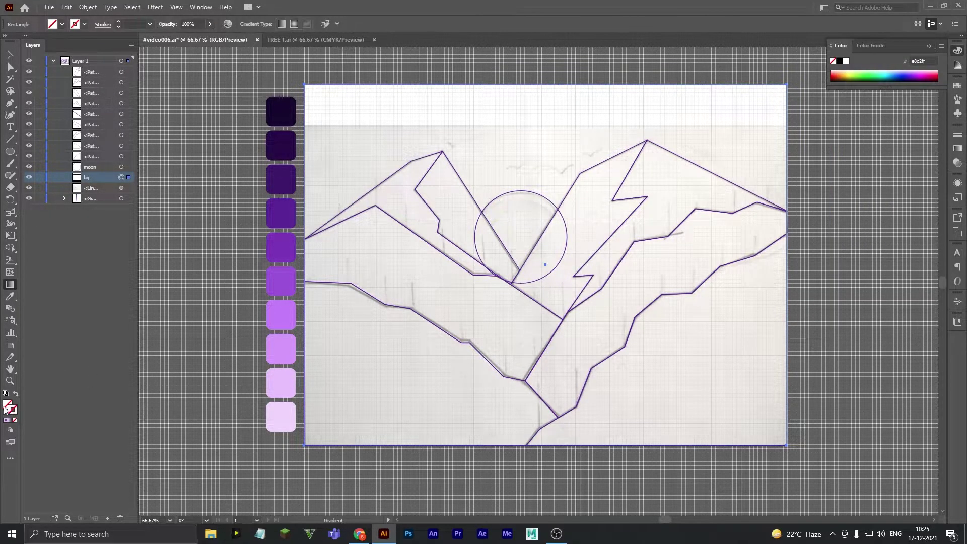
pyautogui.click(11, 420)
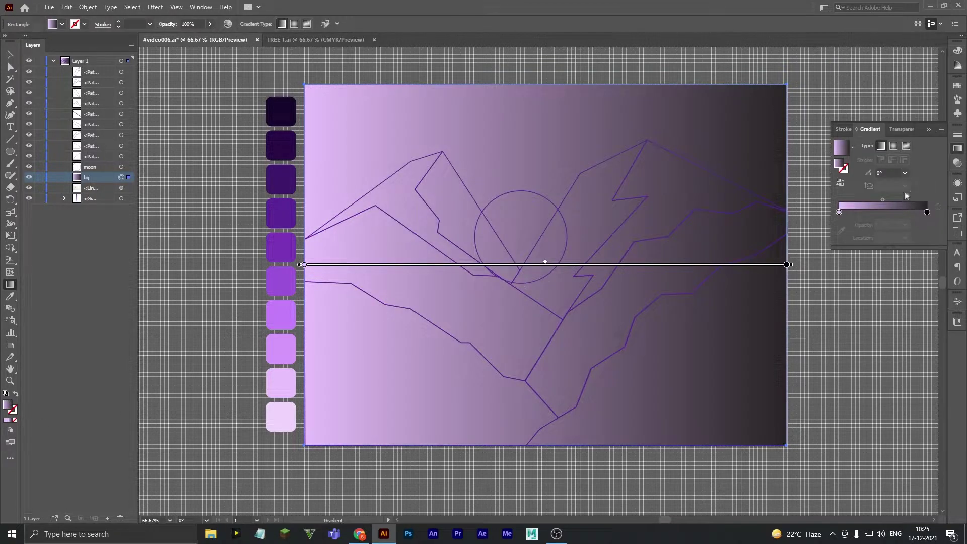
pyautogui.click(838, 212)
pyautogui.doubleClick(839, 212)
pyautogui.click(840, 230)
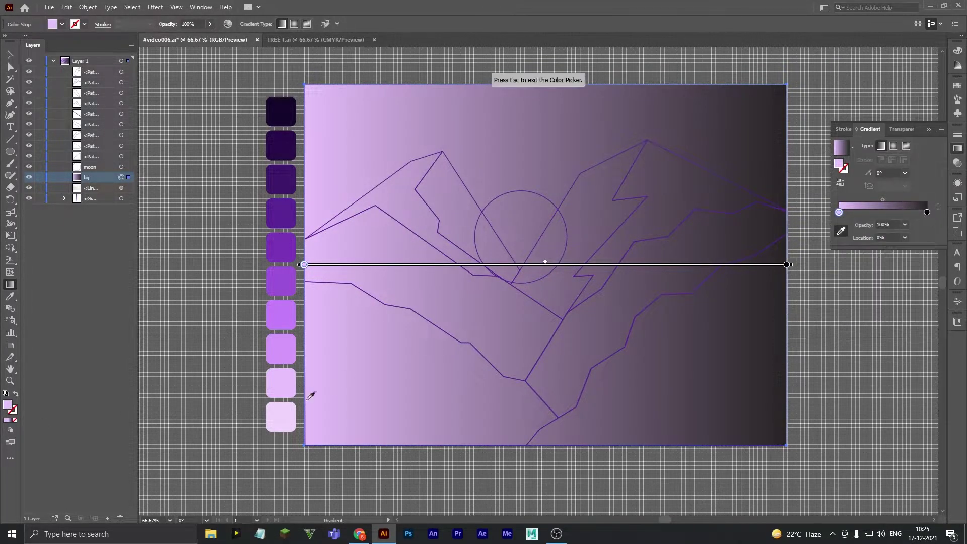
pyautogui.click(284, 416)
# - Set the right gradient stop to purple, the angle to 90°, and rebalance the midpoint
pyautogui.doubleClick(927, 212)
pyautogui.click(840, 230)
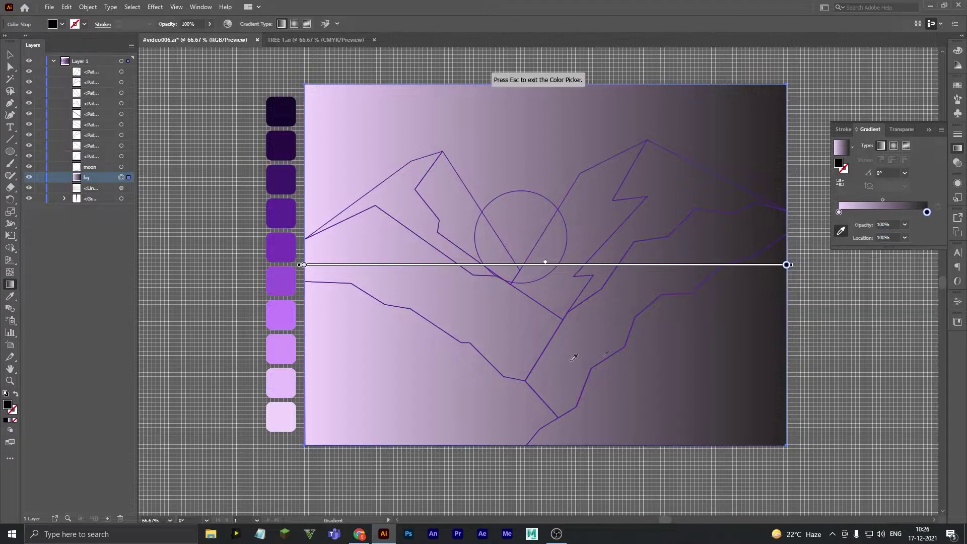
pyautogui.click(280, 373)
pyautogui.click(283, 355)
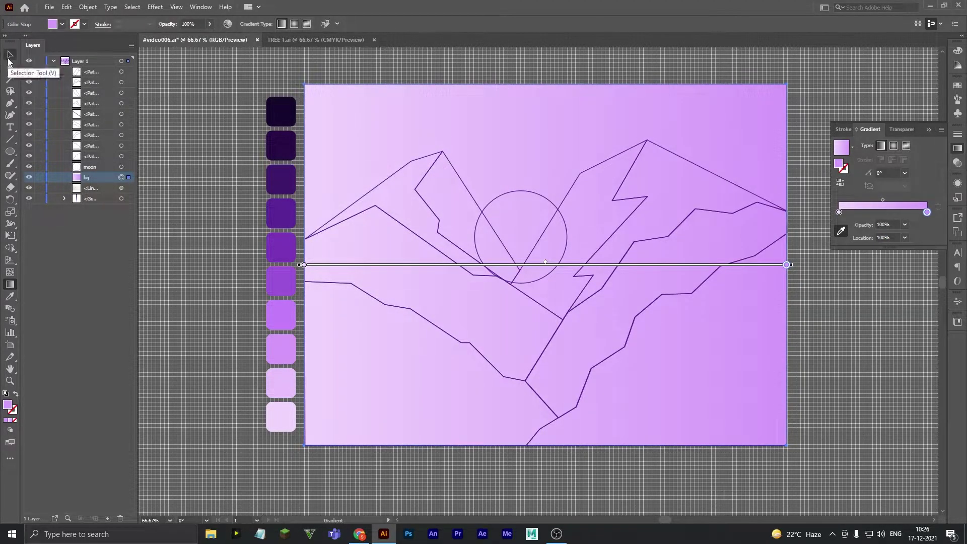
pyautogui.click(11, 53)
pyautogui.click(904, 185)
pyautogui.click(901, 217)
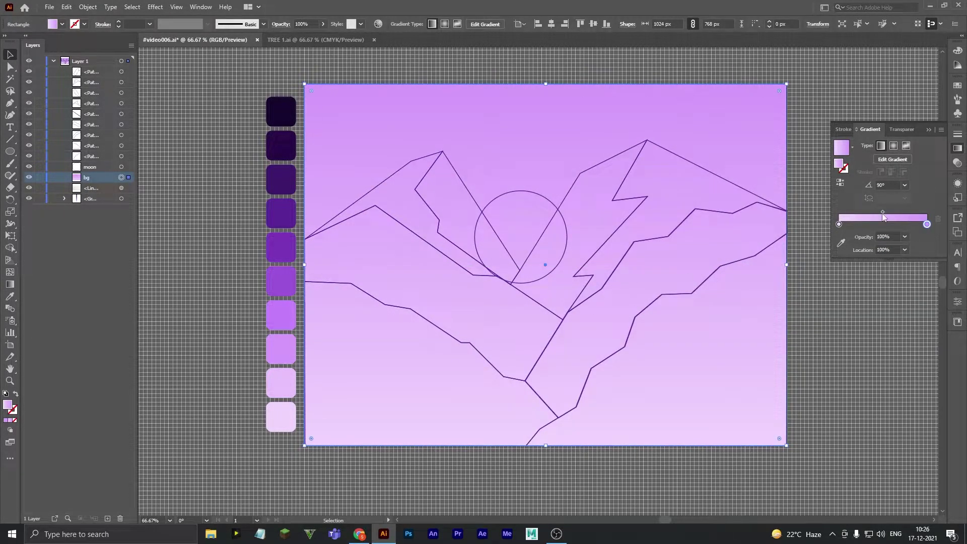
pyautogui.moveTo(882, 213); pyautogui.dragTo(887, 212)
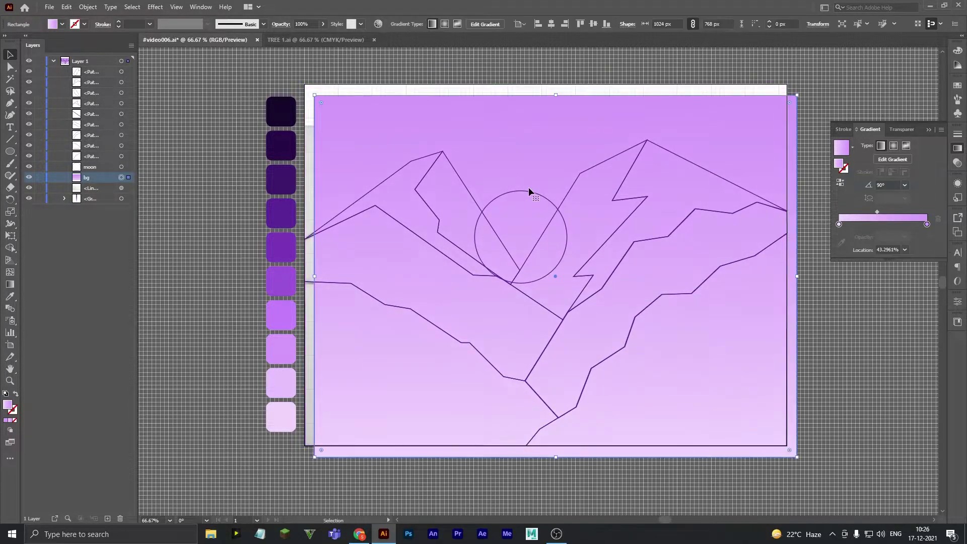
pyautogui.click(177, 352)
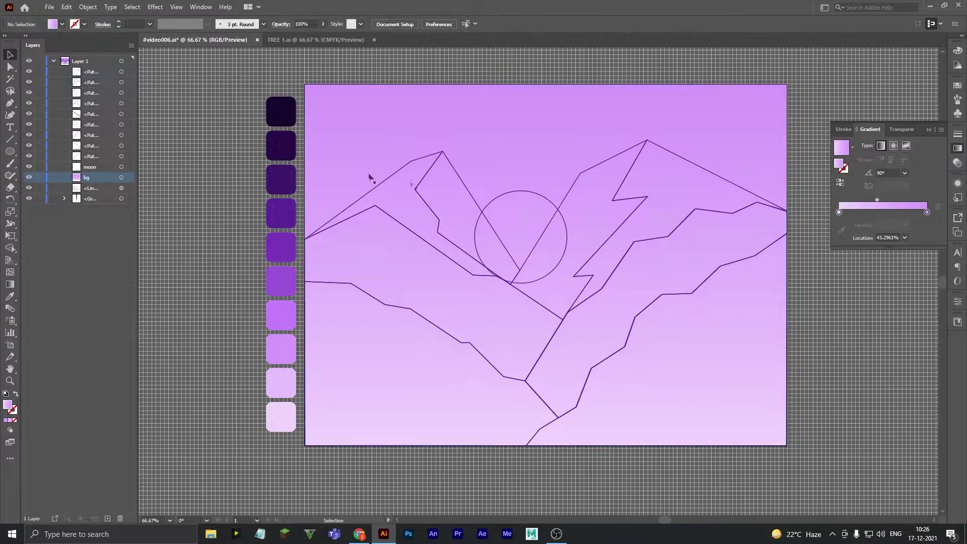
# - Lock the background and traced sketch layers
pyautogui.click(122, 178)
pyautogui.click(40, 177)
pyautogui.click(522, 173)
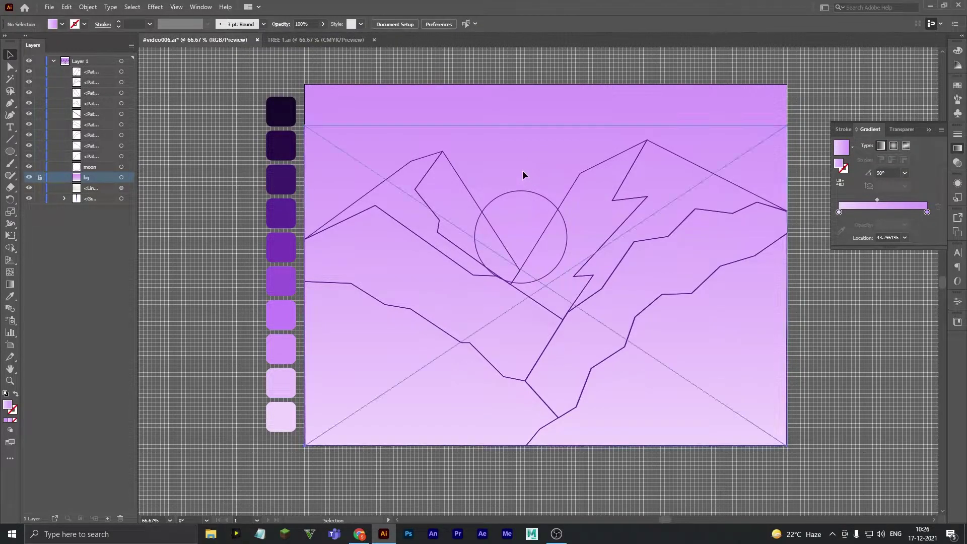
pyautogui.click(40, 188)
# - Fill the moon circle with light lavender from the swatches
pyautogui.click(494, 209)
pyautogui.press('i')
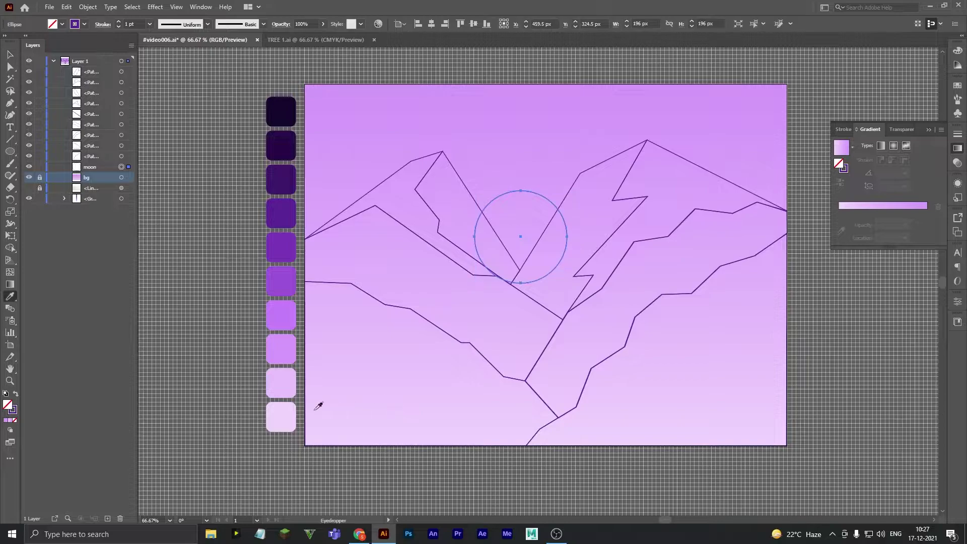
pyautogui.click(280, 416)
pyautogui.press('v')
pyautogui.click(234, 217)
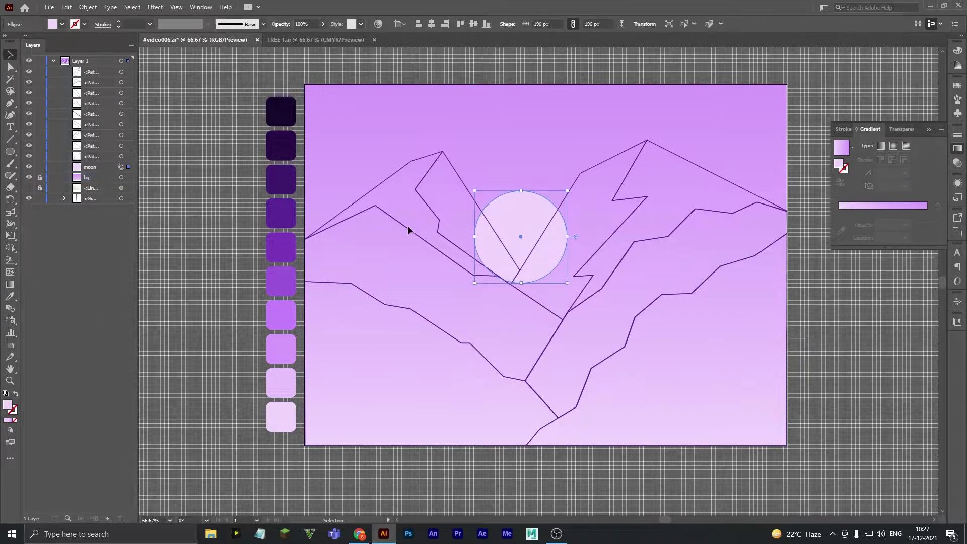
# - Fill the inner left and right mountain faces with medium purple
pyautogui.click(453, 187)
pyautogui.press('i')
pyautogui.click(290, 378)
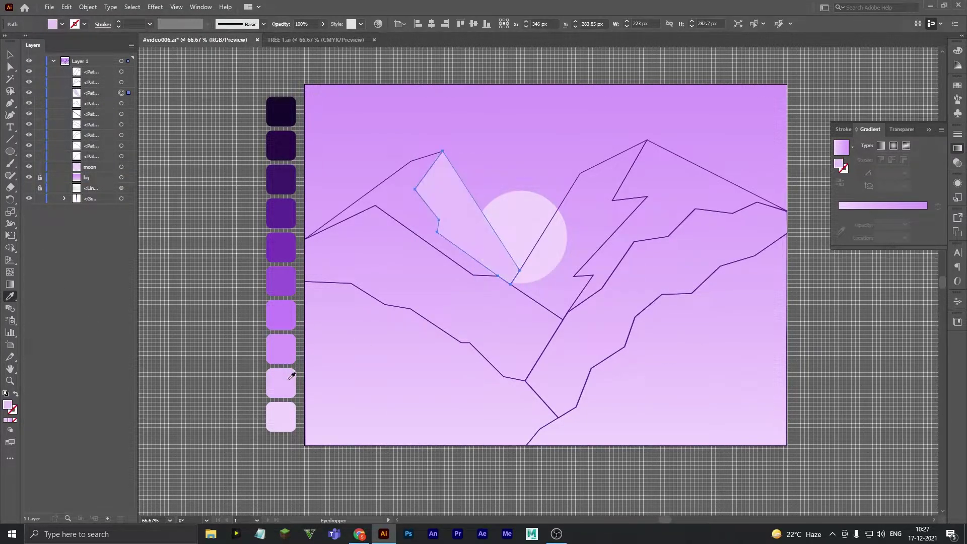
pyautogui.click(291, 351)
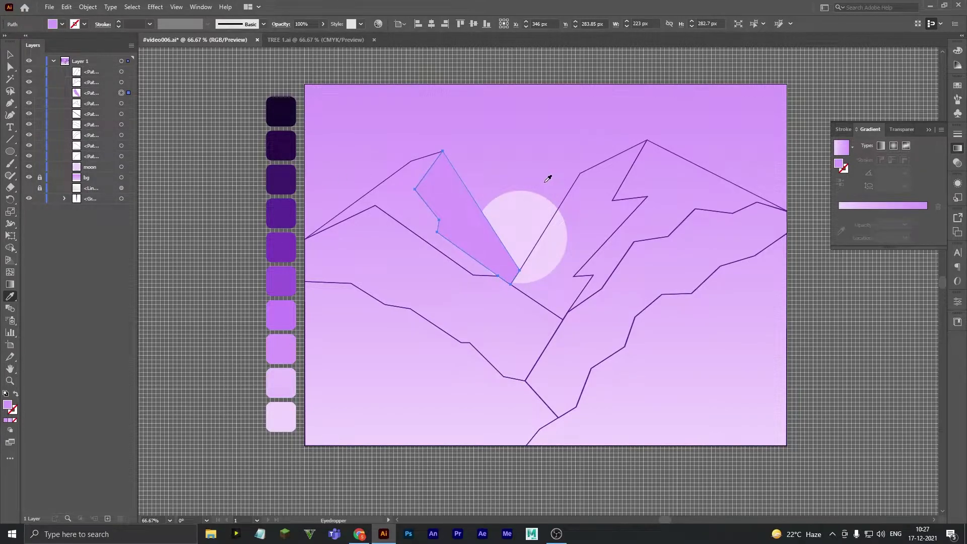
pyautogui.keyDown('ctrl'); pyautogui.click(579, 188); pyautogui.keyUp('ctrl')
pyautogui.click(473, 220)
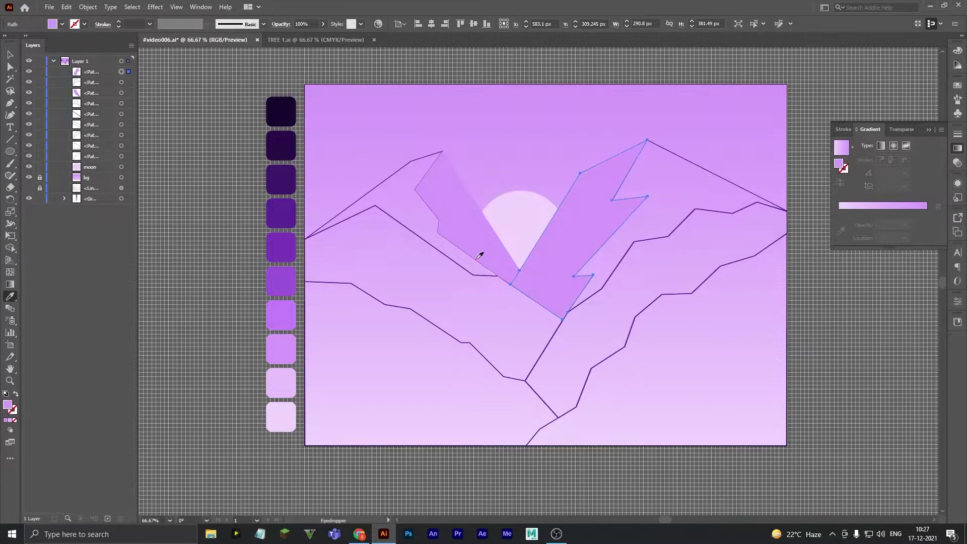
pyautogui.press('v')
pyautogui.click(187, 263)
# - Fill the outer left and right mountain shapes with medium purple
pyautogui.click(409, 172)
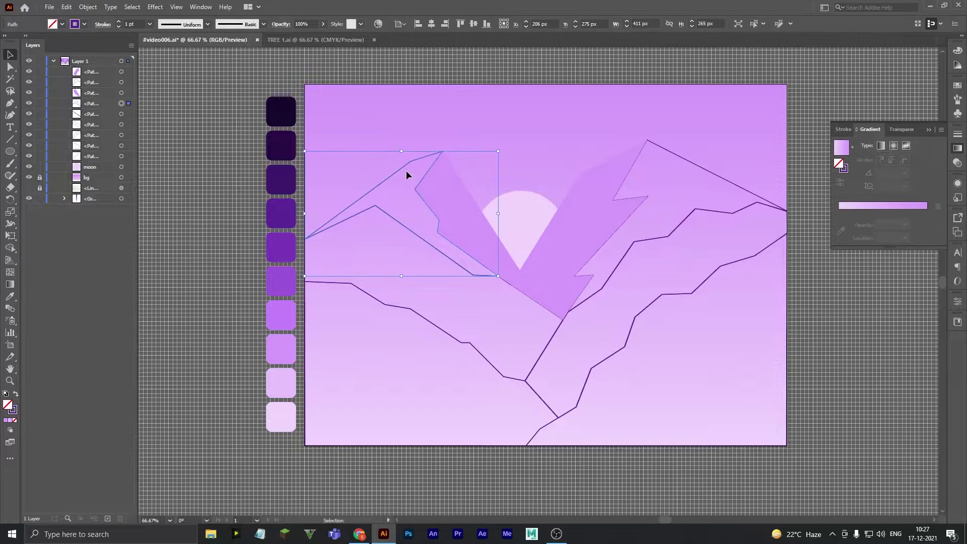
pyautogui.press('i')
pyautogui.click(281, 314)
pyautogui.press('v')
pyautogui.click(675, 190)
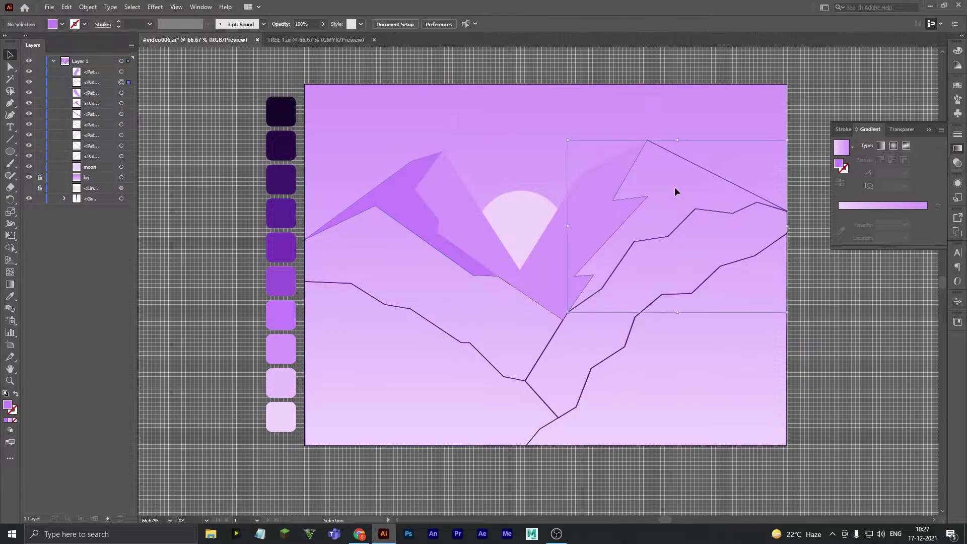
pyautogui.press('i')
pyautogui.click(280, 312)
pyautogui.press('v')
pyautogui.click(346, 291)
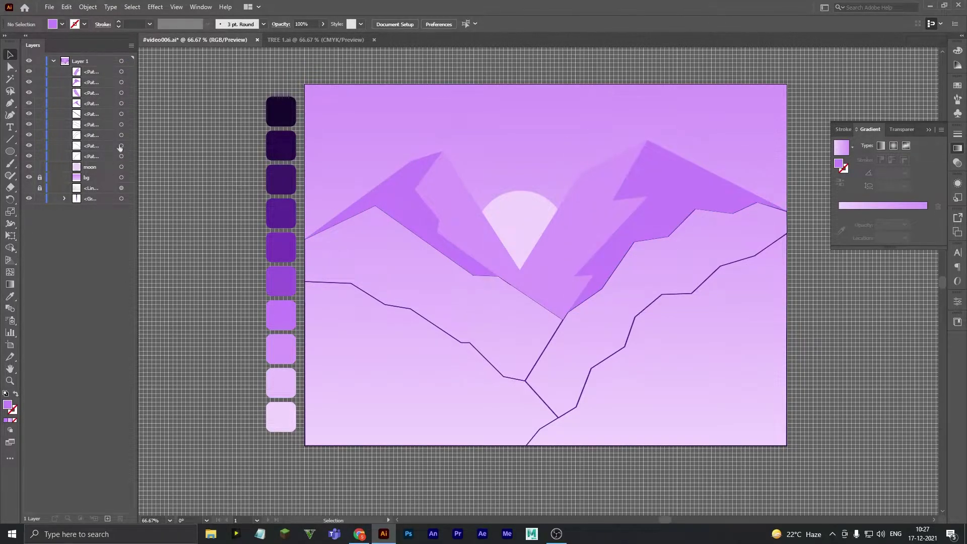
# - Fill the lower left mountain band purple and the right ridge band dark purple
pyautogui.click(121, 114)
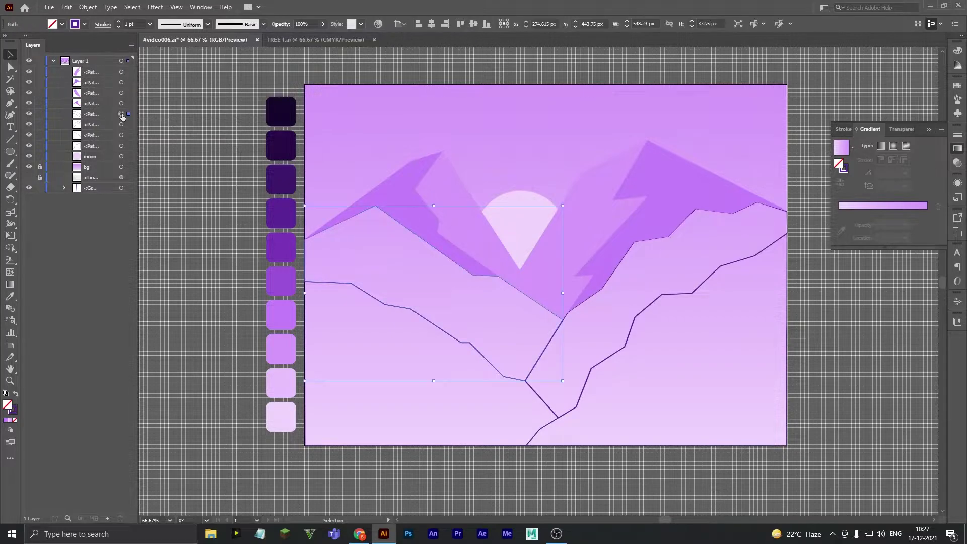
pyautogui.press('i')
pyautogui.click(287, 273)
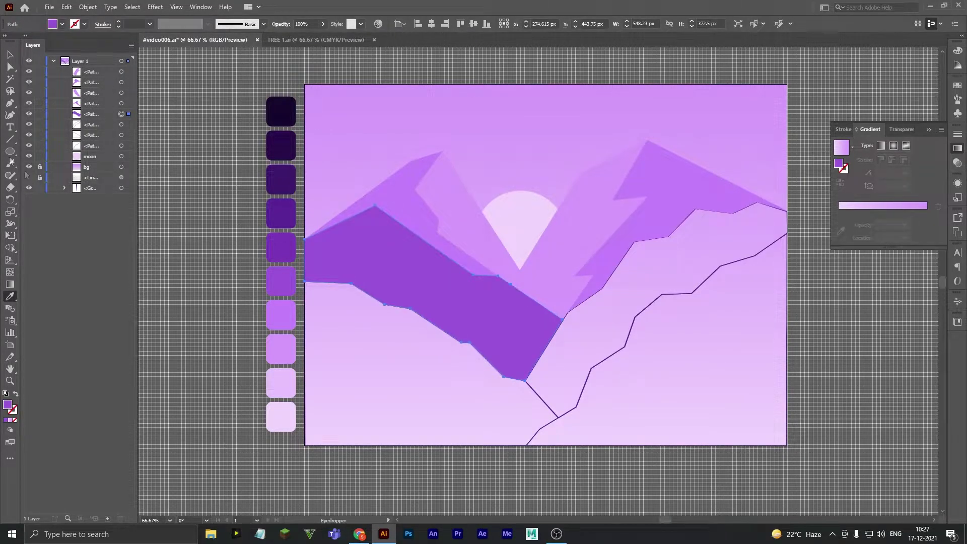
pyautogui.press('v')
pyautogui.click(778, 230)
pyautogui.press('i')
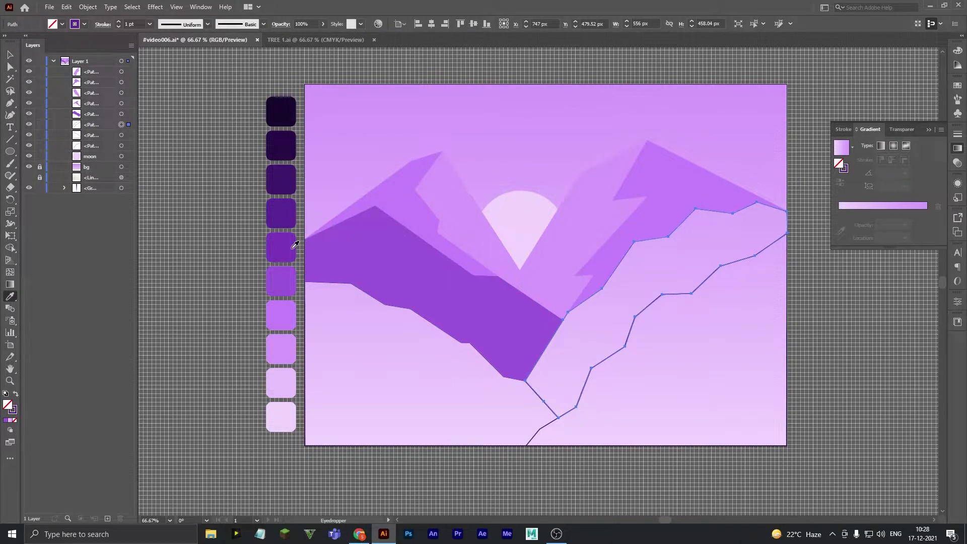
pyautogui.click(294, 245)
# - Fill the lower-left and bottom-right foreground mountains with the darkest swatch purples
pyautogui.keyDown('ctrl'); pyautogui.click(316, 284); pyautogui.keyUp('ctrl')
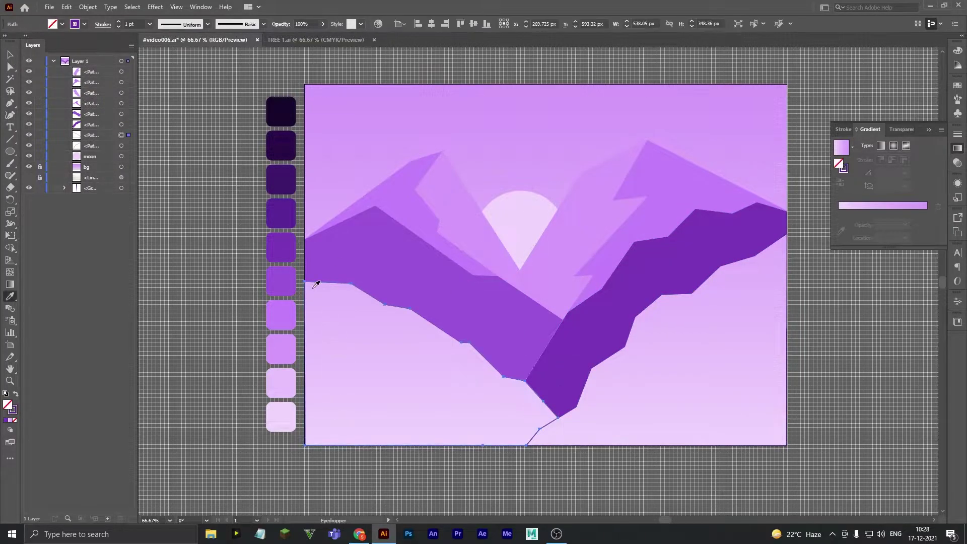
pyautogui.click(277, 192)
pyautogui.press('v')
pyautogui.click(737, 453)
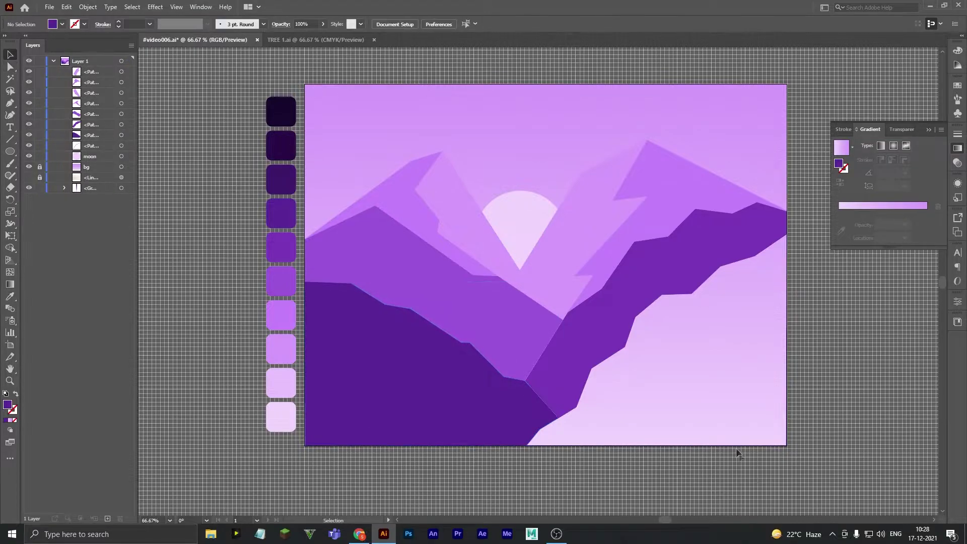
pyautogui.press('i')
pyautogui.click(287, 151)
pyautogui.click(289, 181)
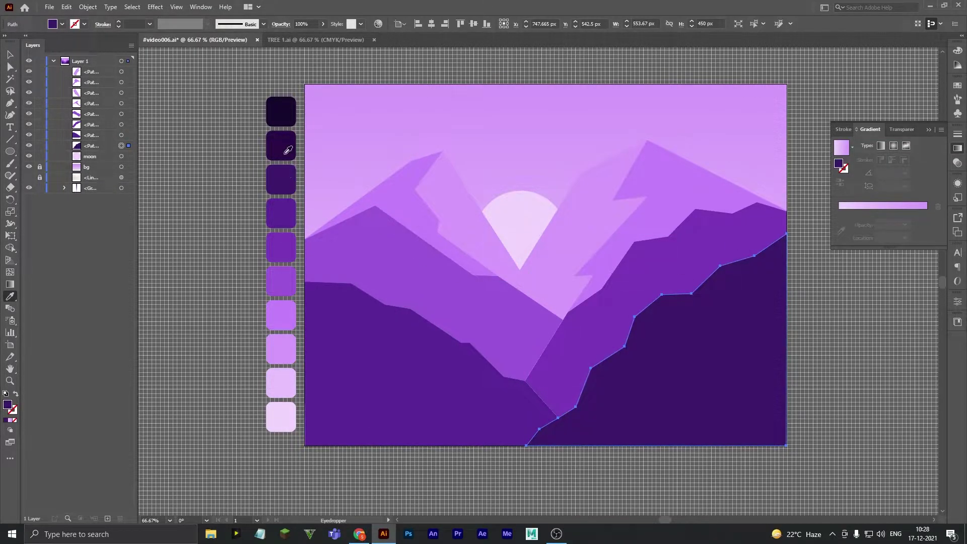
pyautogui.click(288, 150)
pyautogui.click(10, 54)
pyautogui.click(189, 229)
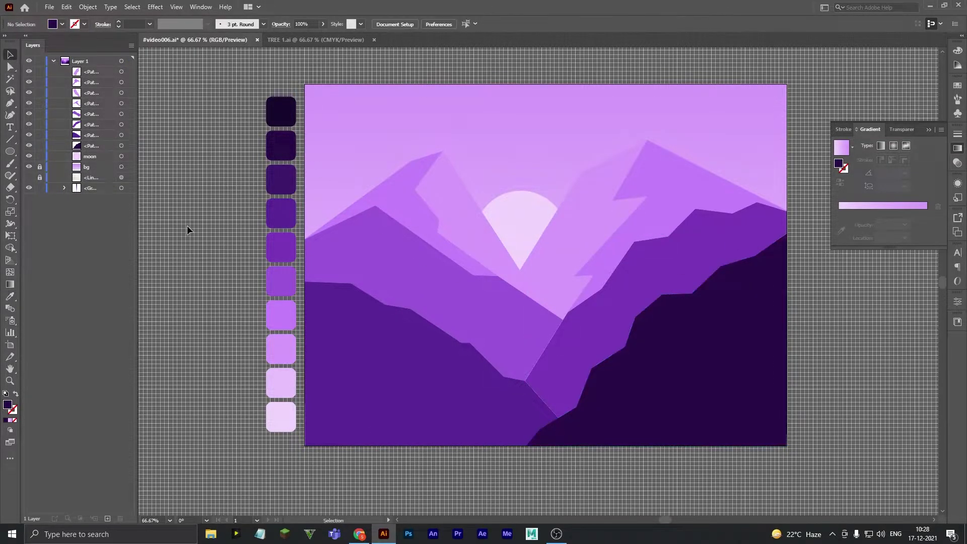
pyautogui.click(577, 343)
# - Zoom in and select anchor points along the middle purple ridge with Direct Selection
pyautogui.hotkey('ctrl', '=')
pyautogui.hotkey('ctrl', '=')
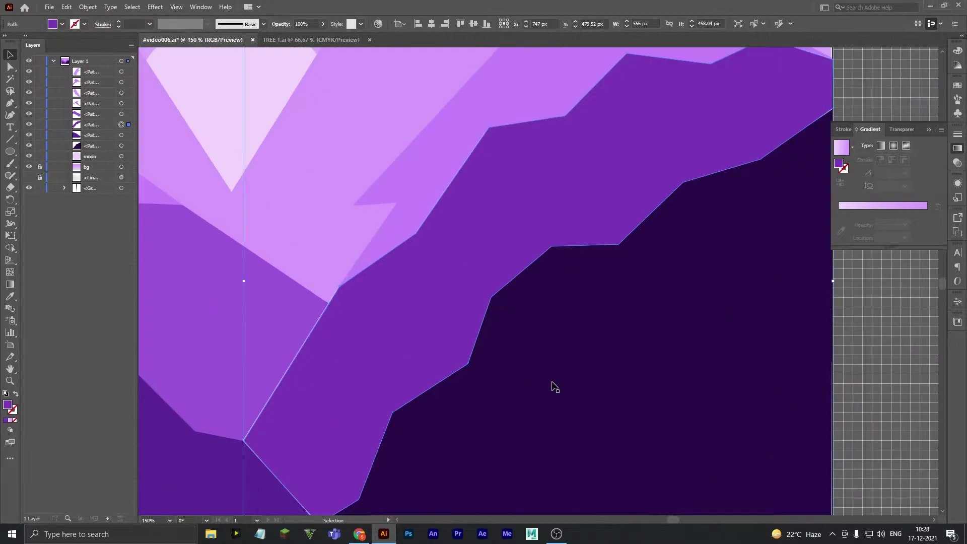
pyautogui.click(10, 66)
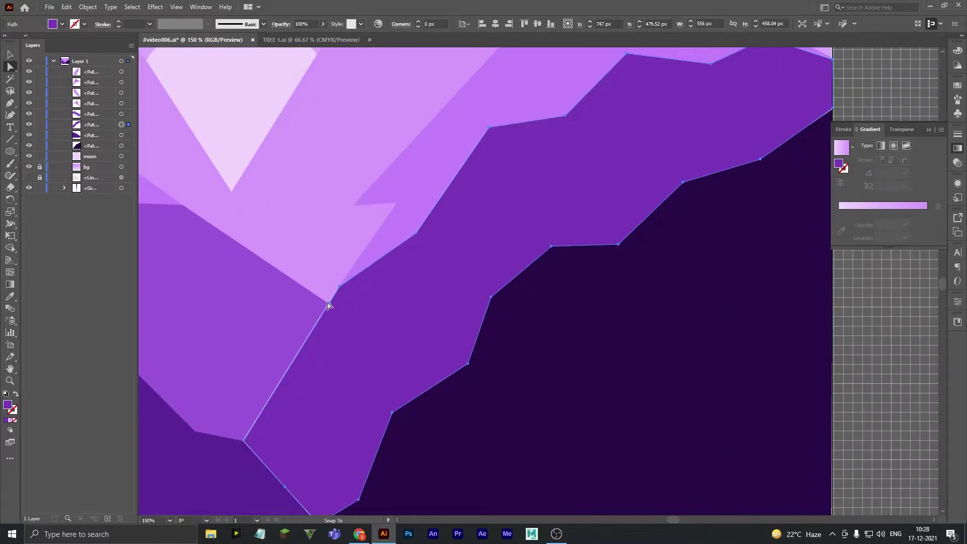
pyautogui.hotkey('ctrl', 'z')
pyautogui.click(328, 302)
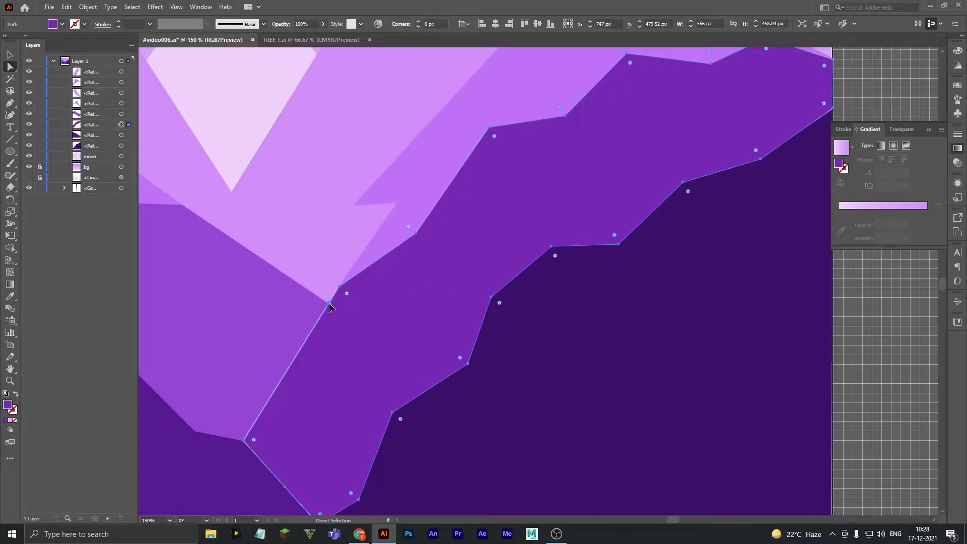
pyautogui.click(339, 285)
pyautogui.keyDown('shift'); pyautogui.click(243, 440); pyautogui.keyUp('shift')
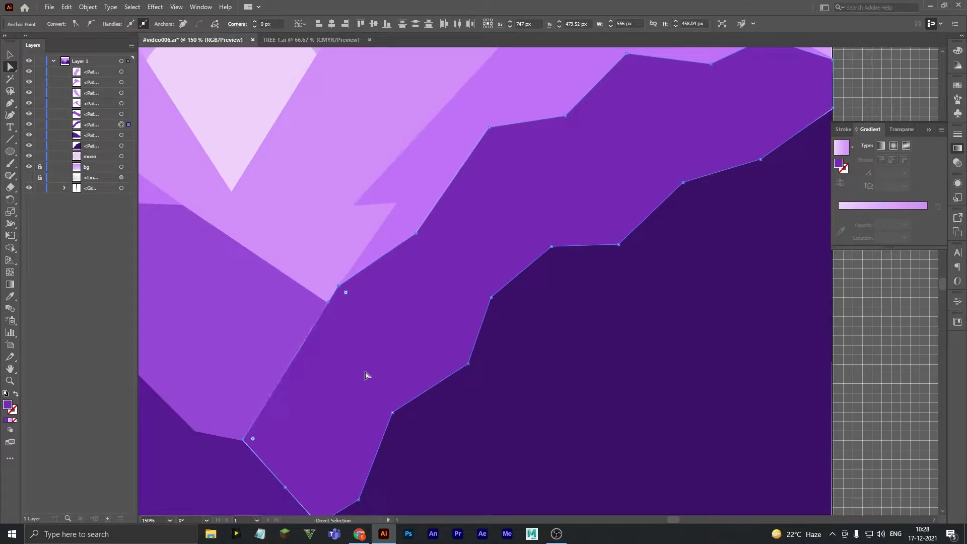
pyautogui.scroll(-3, 373, 374)
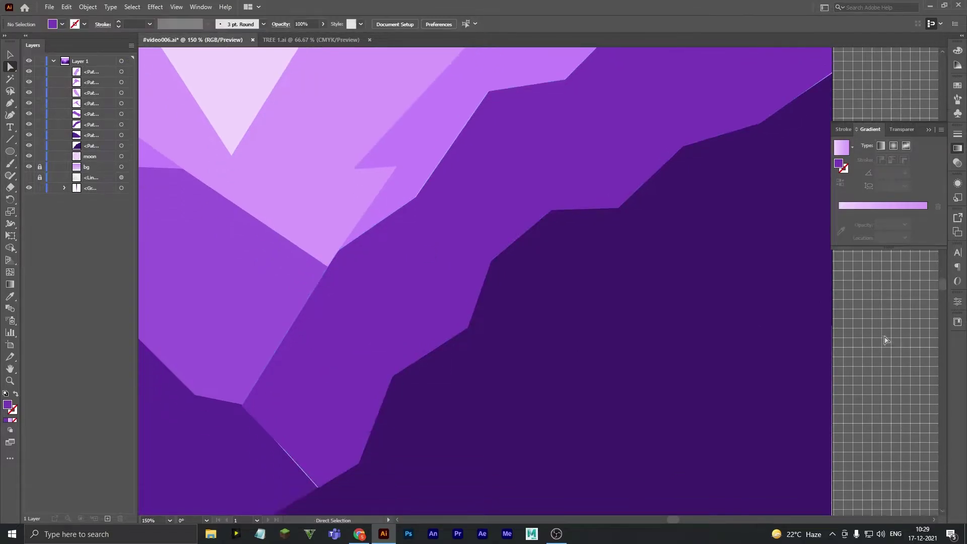
pyautogui.click(319, 447)
pyautogui.click(855, 381)
# - Adjust the middle ridge's bottom anchor where it meets the dark foreground mountains
pyautogui.hotkey('ctrl', '-')
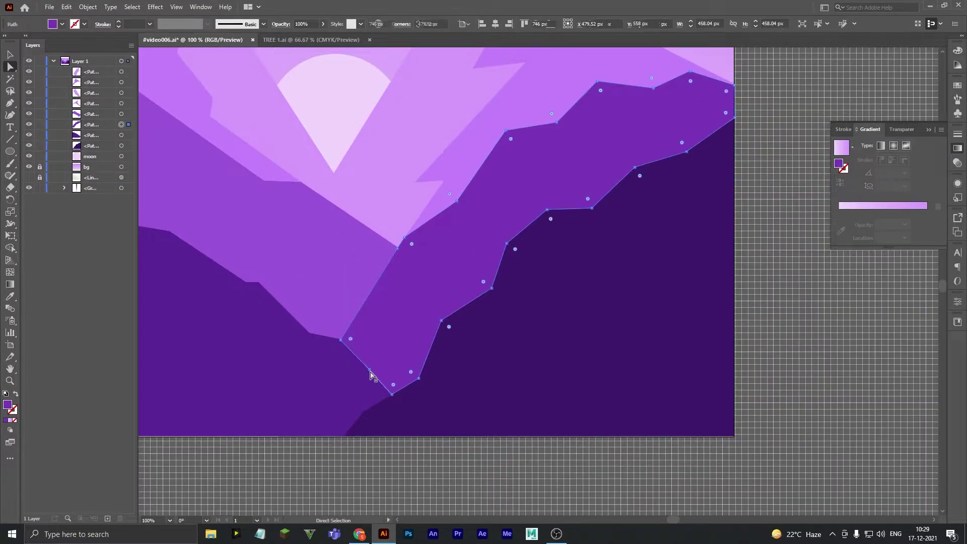
pyautogui.click(393, 394)
pyautogui.click(524, 468)
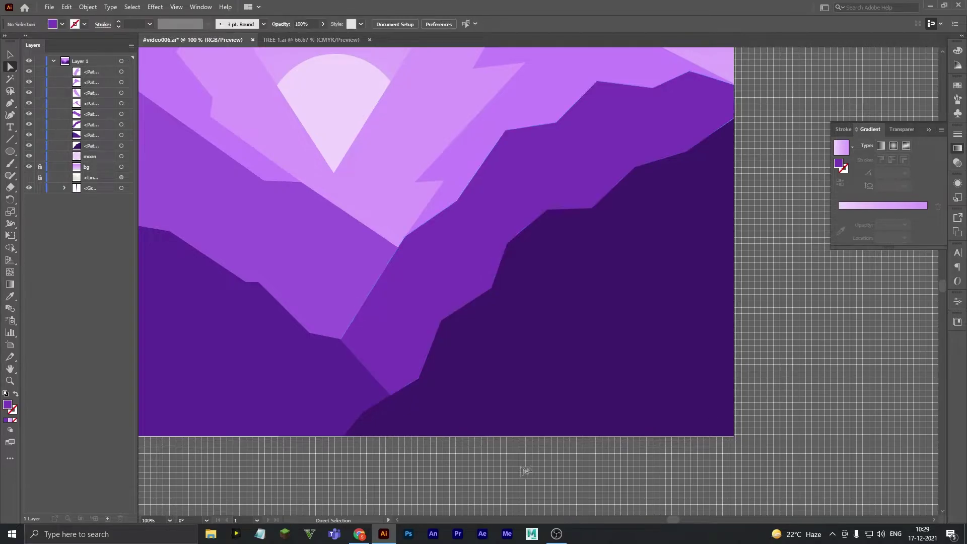
pyautogui.hscroll(-3, 461, 475)
pyautogui.scroll(-1, 460, 470)
pyautogui.scroll(1, 483, 432)
pyautogui.scroll(2, 504, 403)
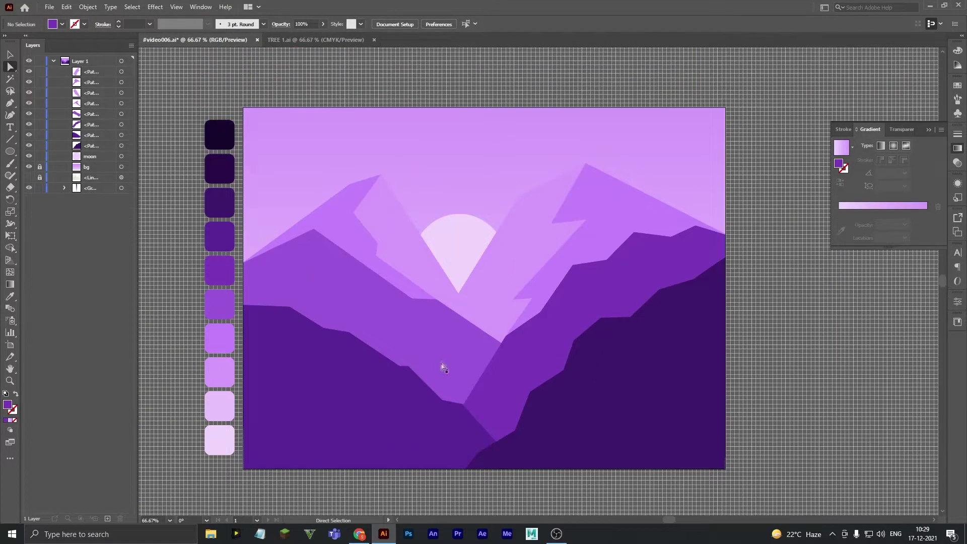
# - Unlock the bg layer and shift the sky gradient's midpoint to about 62%
pyautogui.click(40, 166)
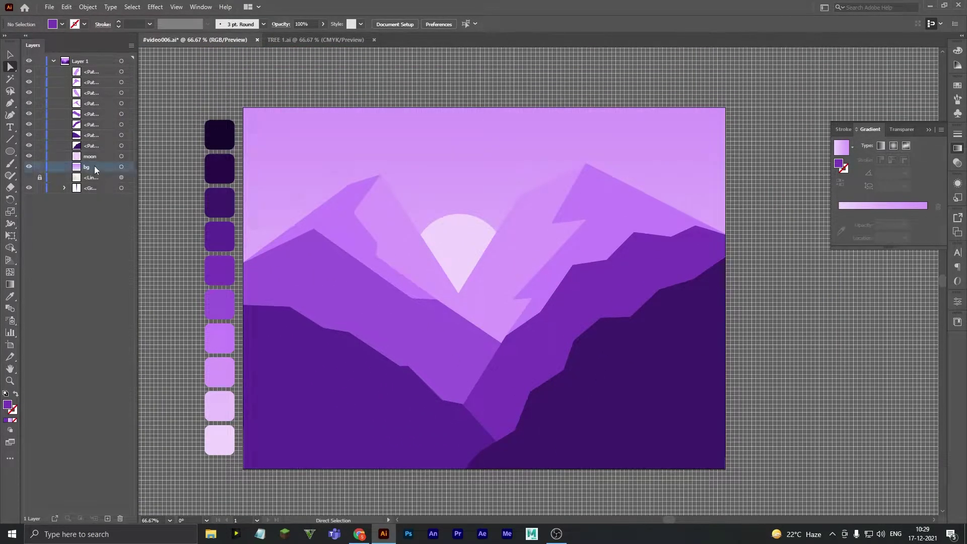
pyautogui.click(267, 224)
pyautogui.moveTo(899, 212); pyautogui.dragTo(894, 211)
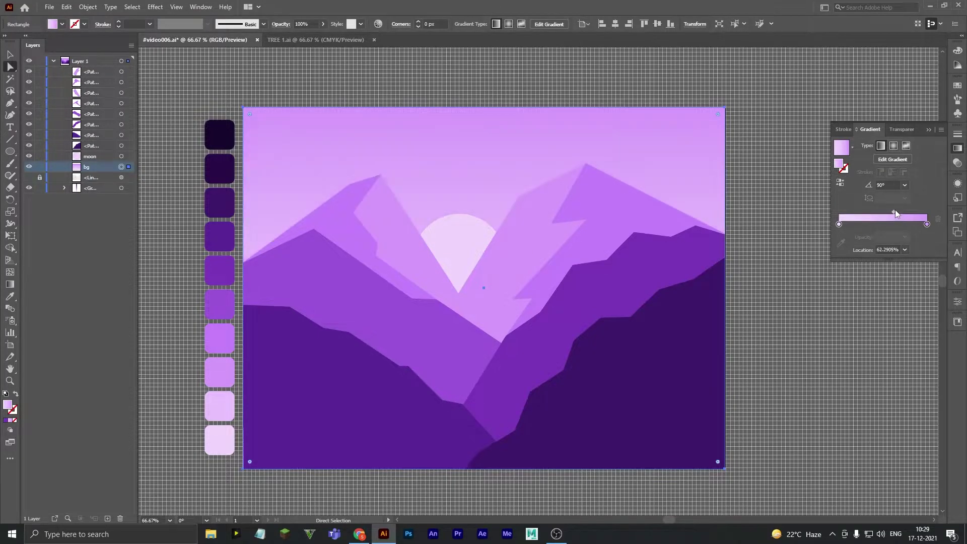
pyautogui.click(774, 293)
pyautogui.scroll(-1, 776, 390)
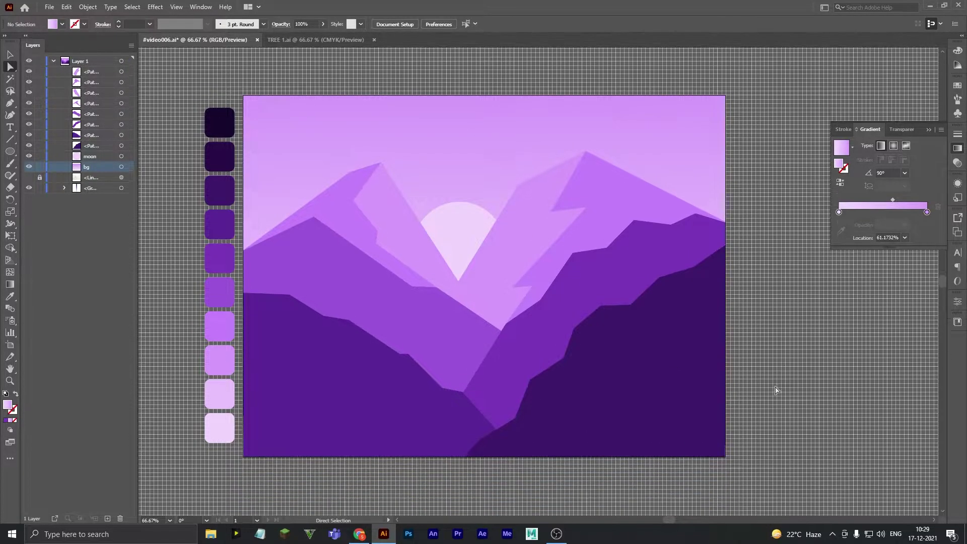
# - Check the right foreground mountain's corner anchor, then hide and lock the bg layer
pyautogui.click(675, 406)
pyautogui.moveTo(734, 464); pyautogui.dragTo(713, 447)
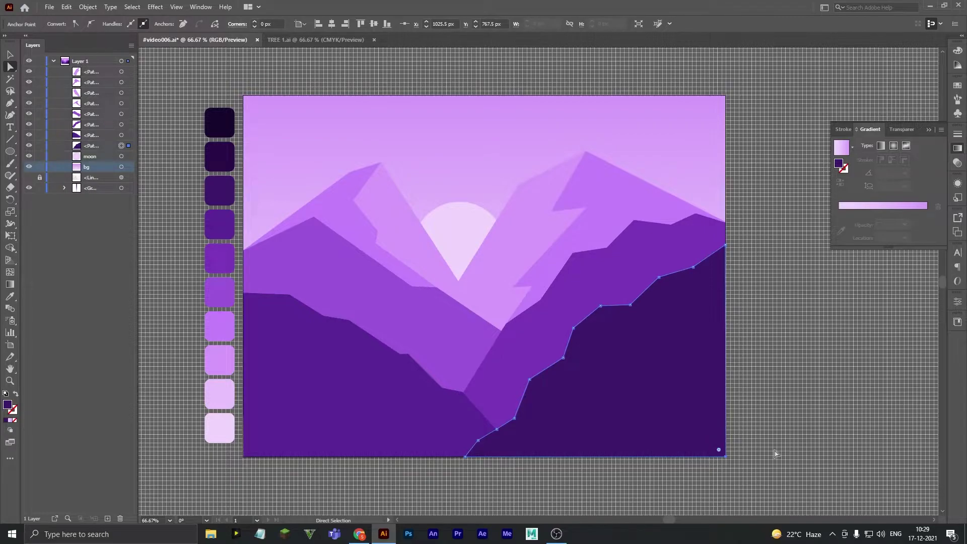
pyautogui.click(775, 453)
pyautogui.scroll(2, 670, 428)
pyautogui.hscroll(-4, 670, 428)
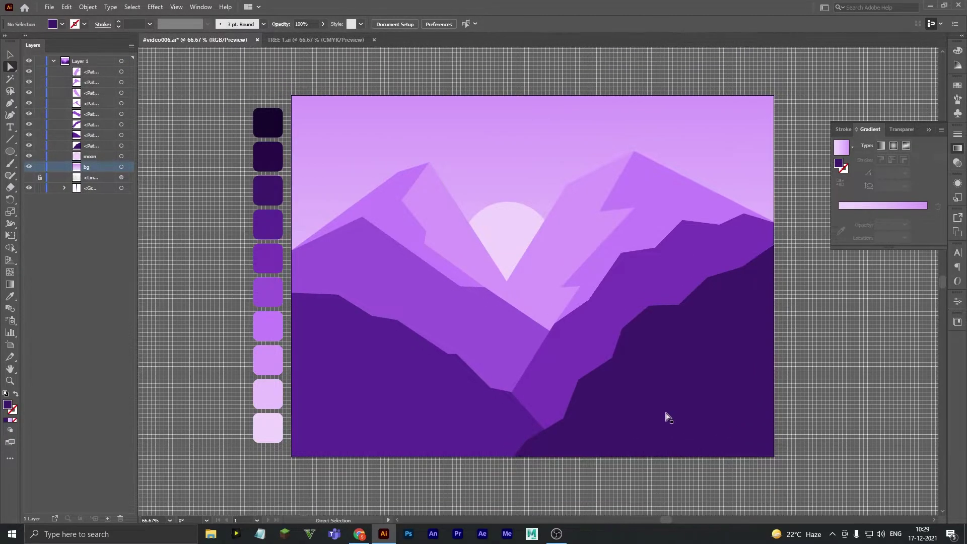
pyautogui.click(39, 167)
pyautogui.click(29, 167)
# - Draw a small circle above the left mountains with no fill and a 2 pt stroke
pyautogui.click(10, 151)
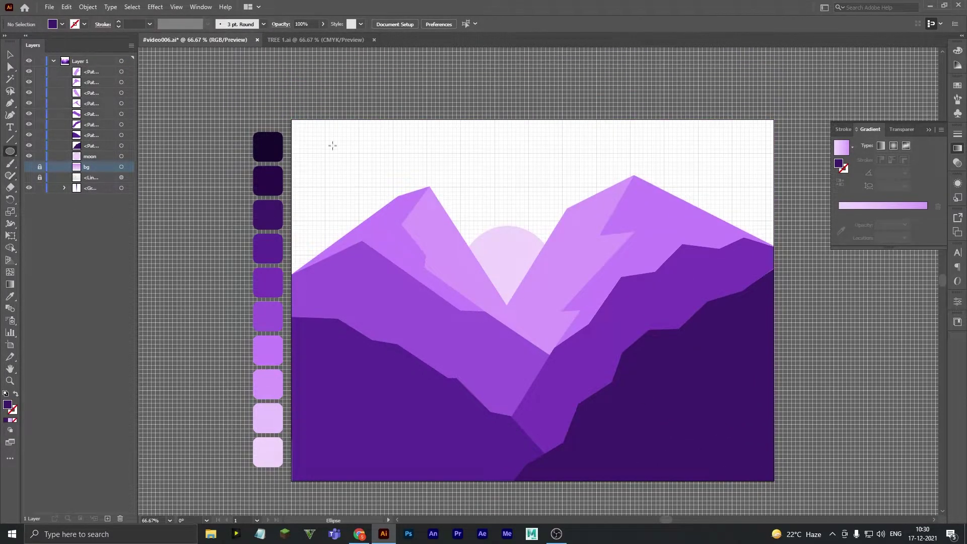
pyautogui.moveTo(331, 143); pyautogui.dragTo(356, 169)
pyautogui.click(12, 410)
pyautogui.click(5, 419)
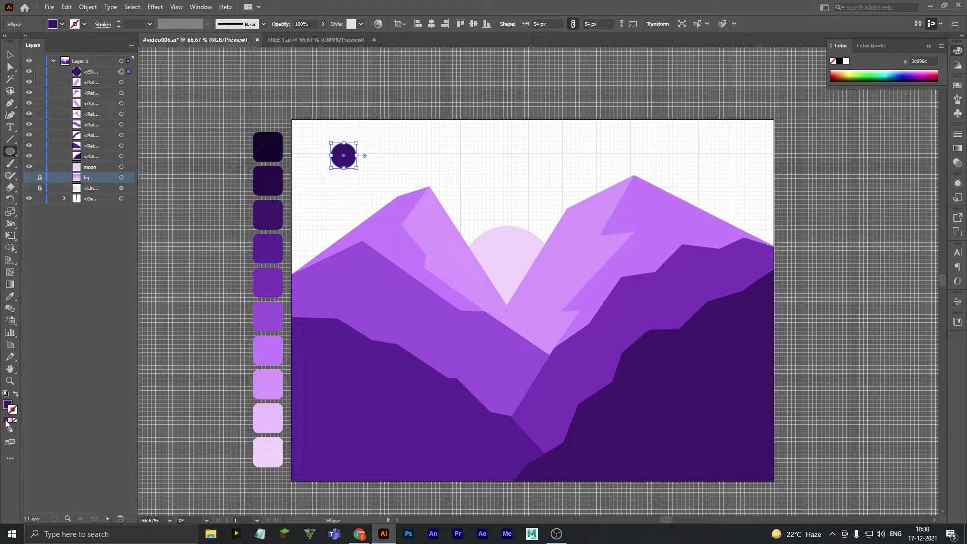
pyautogui.click(15, 420)
pyautogui.click(957, 134)
pyautogui.click(868, 144)
# - Alt-drag an overlapping duplicate of the circle to its right
pyautogui.press('v')
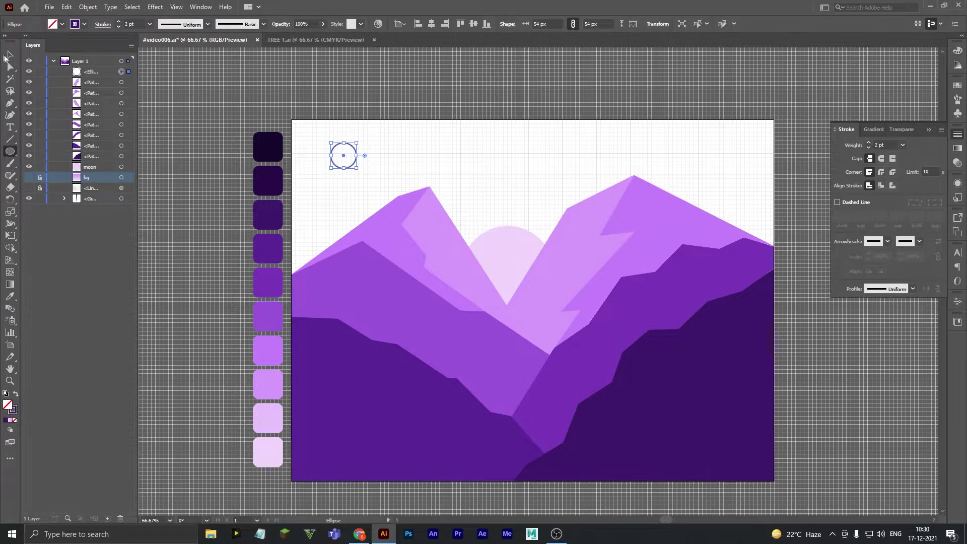
pyautogui.hotkey('ctrl', '=')
pyautogui.hotkey('ctrl', '=')
pyautogui.scroll(-2, 634, 355)
pyautogui.hscroll(4, 572, 350)
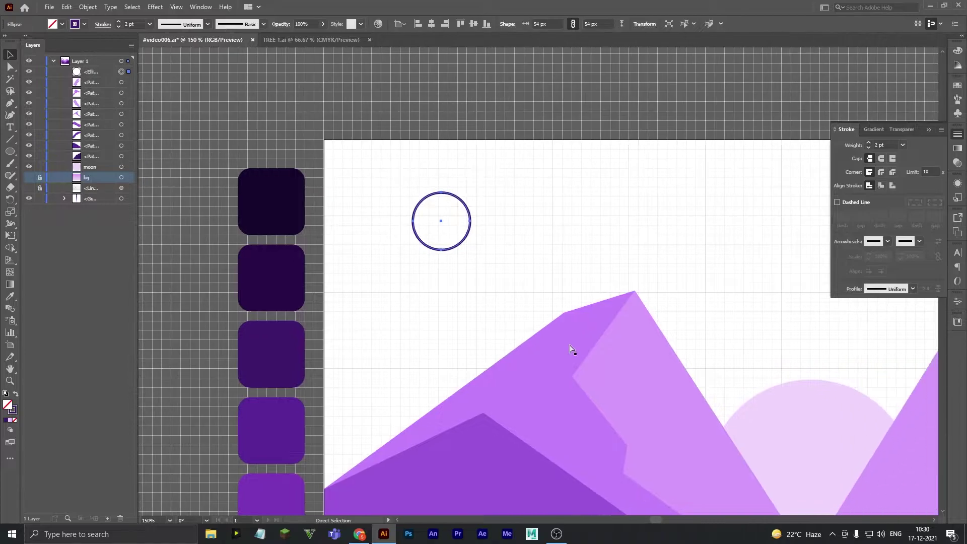
pyautogui.hscroll(4, 572, 339)
pyautogui.scroll(-2, 572, 339)
pyautogui.hotkey('shift', 'v')
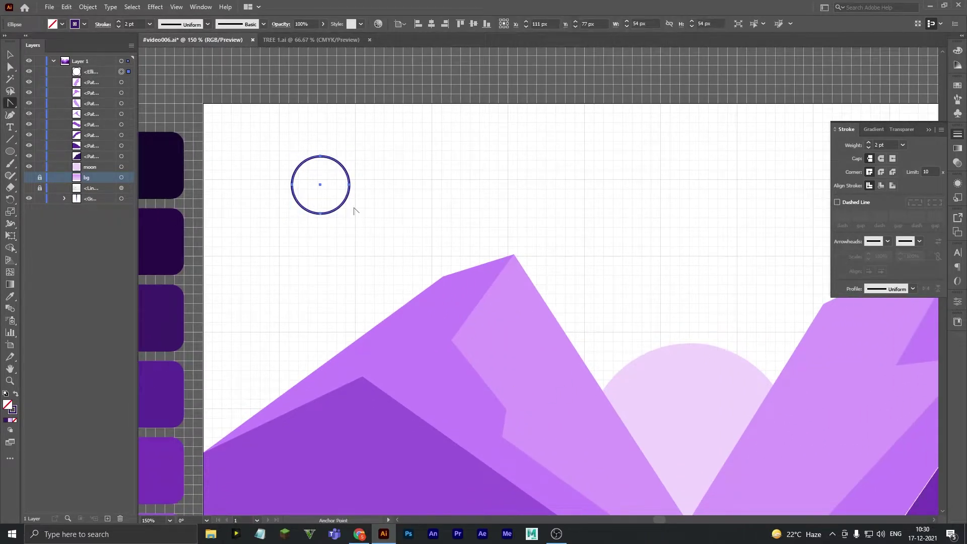
pyautogui.press('v')
pyautogui.moveTo(320, 184); pyautogui.dragTo(392, 185)
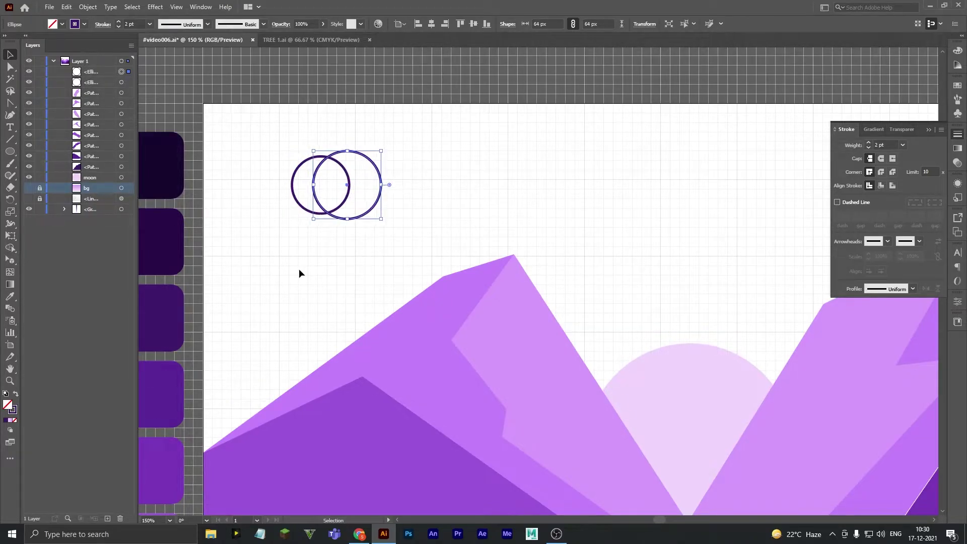
# - Duplicate the right circle further right and enlarge the new copy to 80 px
pyautogui.click(286, 280)
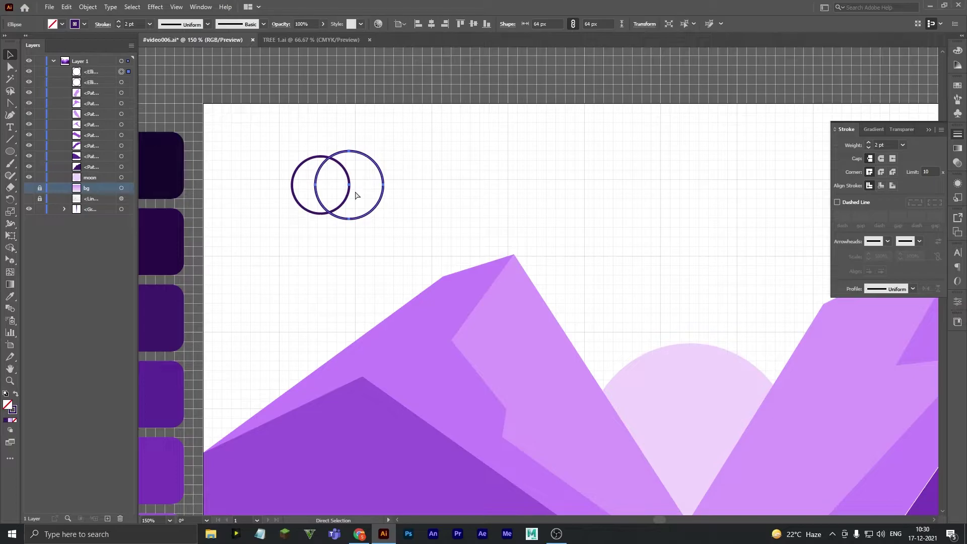
pyautogui.moveTo(356, 195); pyautogui.dragTo(356, 195)
pyautogui.hotkey('shift', 'Right')
pyautogui.hotkey('shift', 'Right')
pyautogui.hotkey('shift', 'Right')
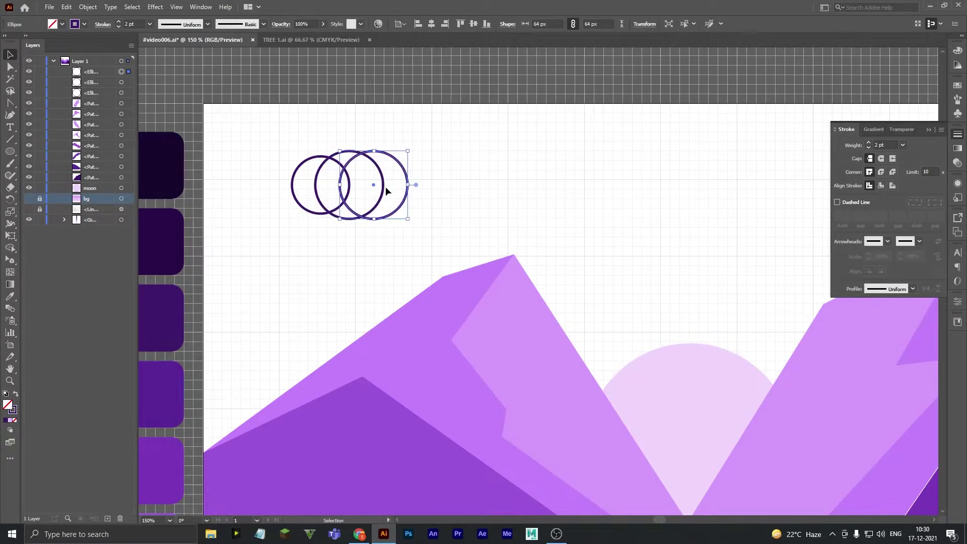
pyautogui.press('Right')
pyautogui.press('Right')
pyautogui.press('Right')
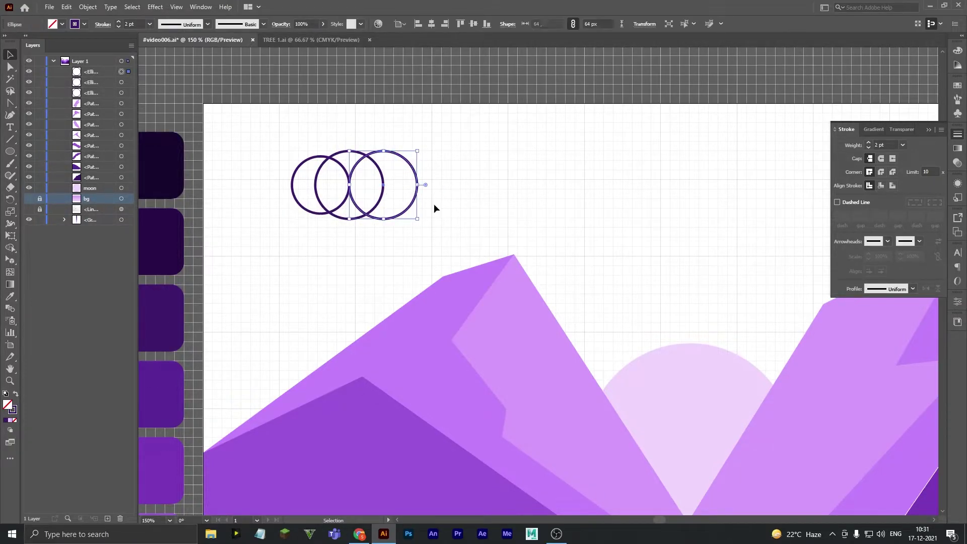
pyautogui.moveTo(417, 186); pyautogui.dragTo(433, 185)
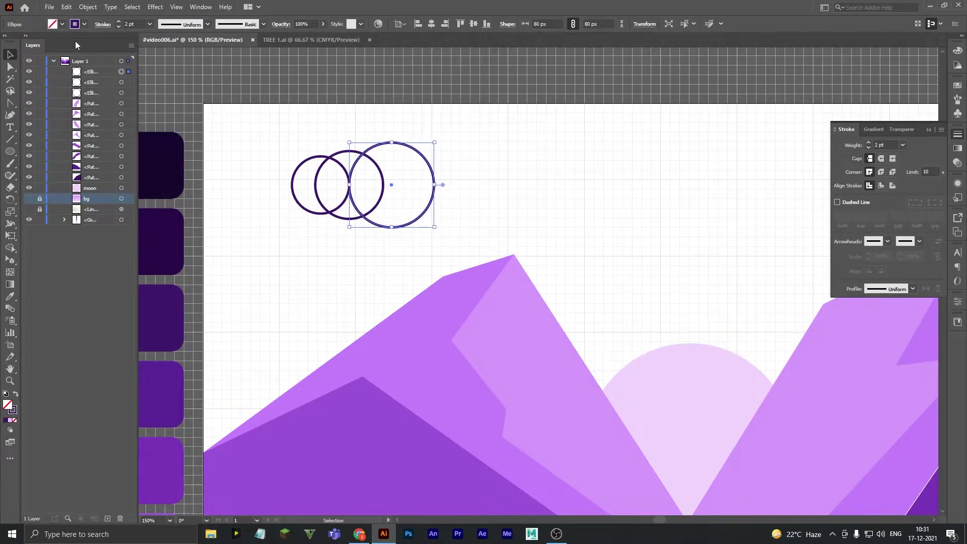
pyautogui.click(381, 249)
# - Duplicate the left circle further left and shrink the copy around its centre
pyautogui.click(303, 174)
pyautogui.moveTo(324, 171); pyautogui.dragTo(302, 164)
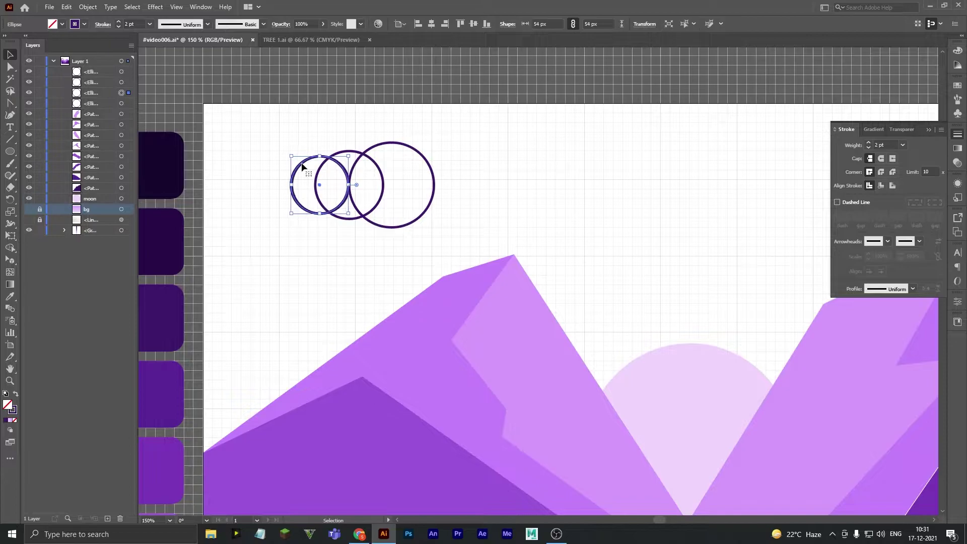
pyautogui.press('Left')
pyautogui.press('Left')
pyautogui.press('Left')
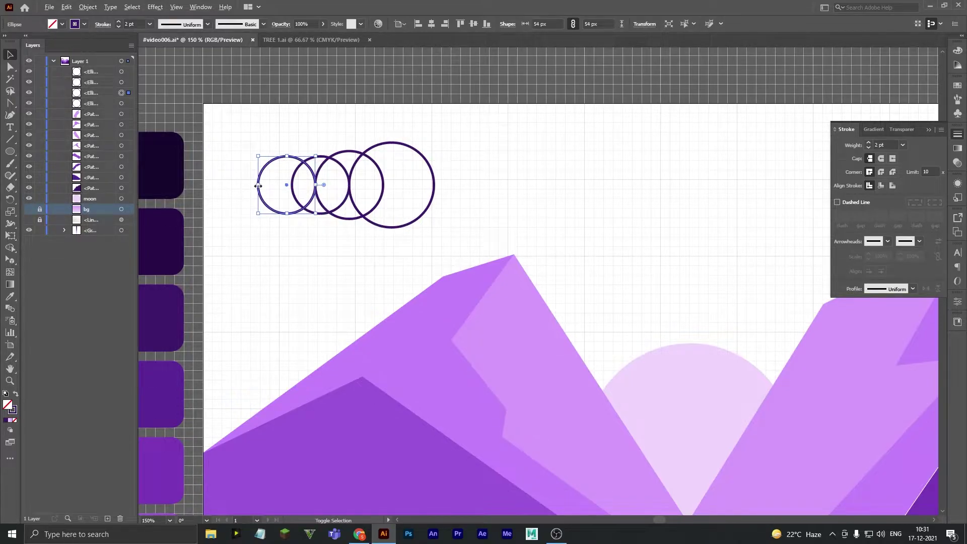
pyautogui.moveTo(257, 186); pyautogui.dragTo(264, 186)
pyautogui.click(389, 177)
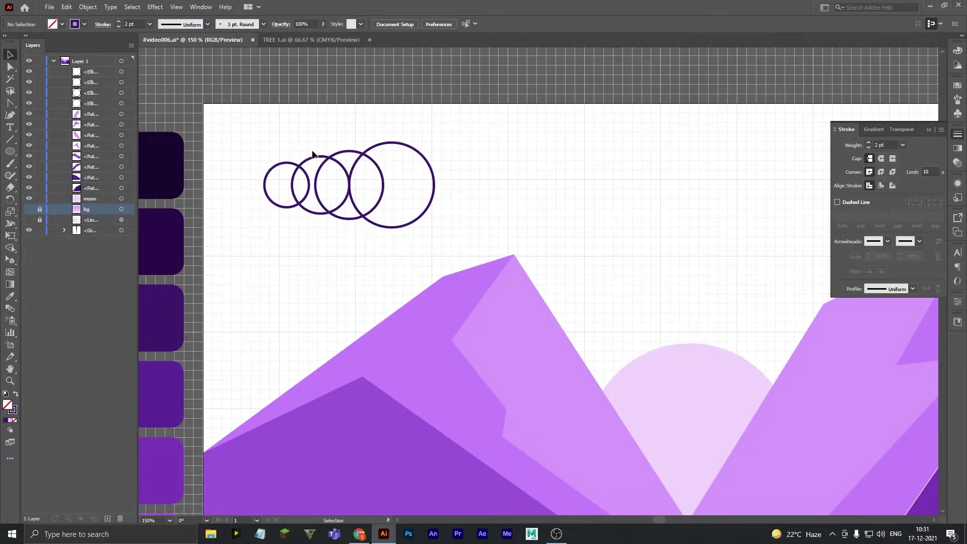
# - Paste a mirrored copy of the two middle circles in front and nudge it right
pyautogui.moveTo(330, 160); pyautogui.dragTo(335, 164)
pyautogui.hotkey('ctrl', 'c')
pyautogui.hotkey('ctrl', 'f')
pyautogui.rightClick(336, 165)
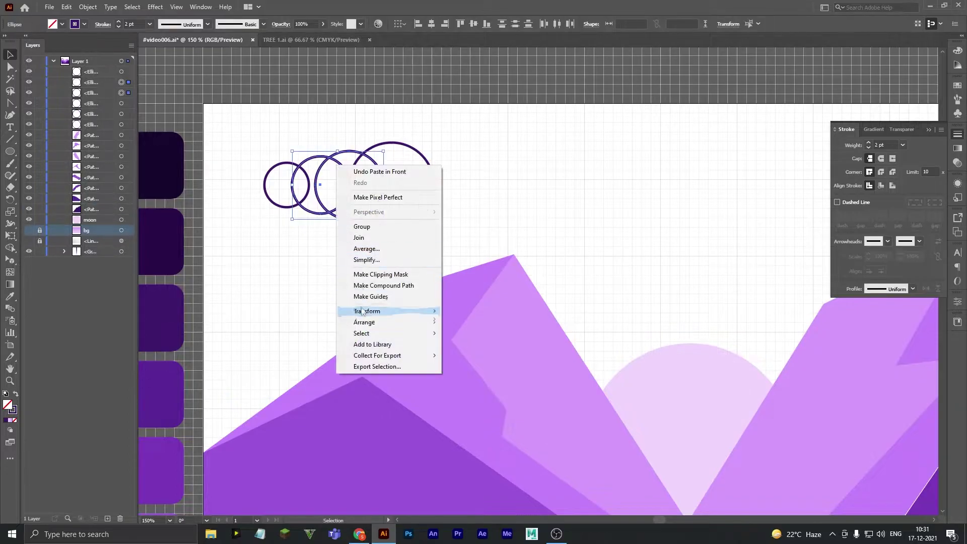
pyautogui.click(460, 348)
pyautogui.click(487, 330)
pyautogui.press('Right')
pyautogui.press('Right')
pyautogui.press('Right')
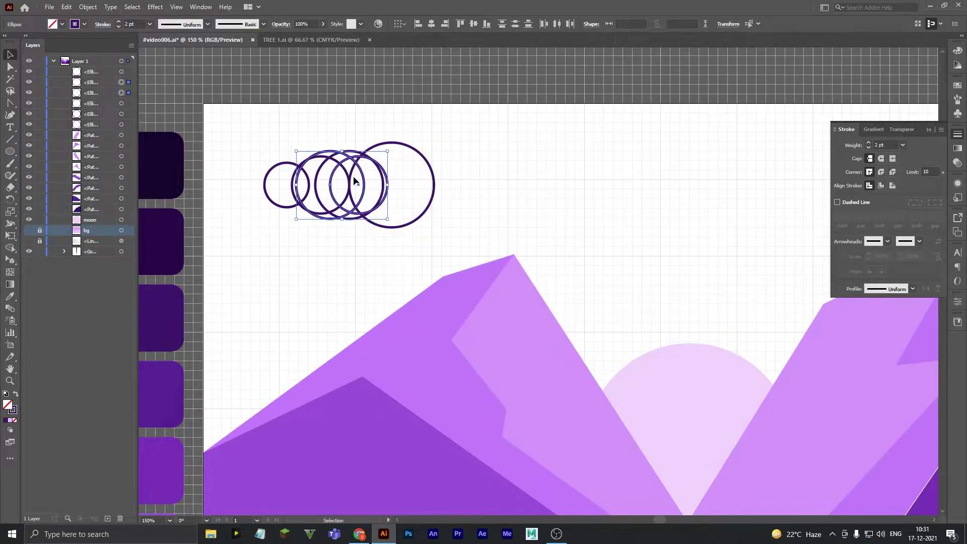
pyautogui.press('Right')
pyautogui.press('Right')
pyautogui.press('Right')
pyautogui.press('Right')
pyautogui.press('Right')
pyautogui.press('Right')
pyautogui.press('Right')
pyautogui.press('Right')
pyautogui.press('Right')
pyautogui.press('Right')
pyautogui.press('Right')
pyautogui.press('Right')
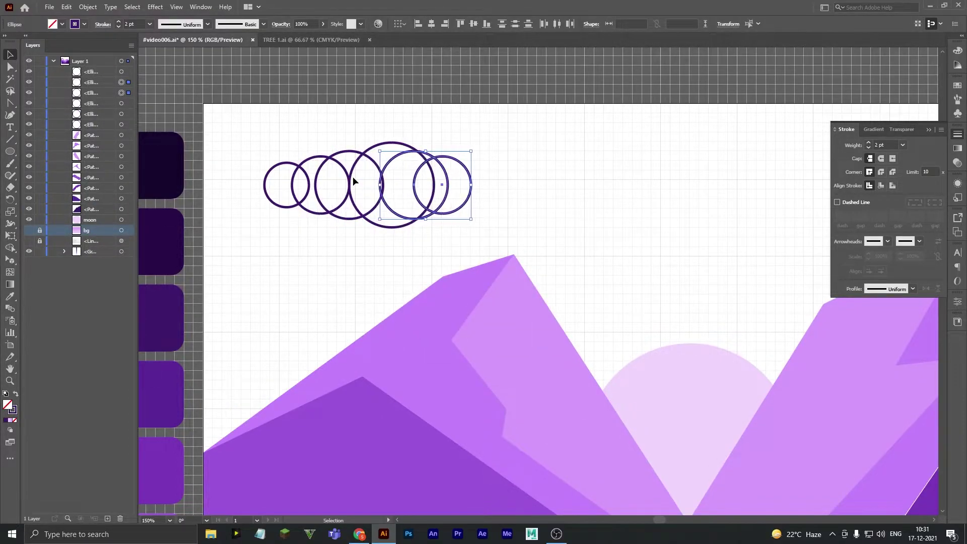
pyautogui.press('Right')
pyautogui.press('Right')
pyautogui.press('Right')
pyautogui.press('Right')
pyautogui.press('Right')
pyautogui.press('Right')
pyautogui.press('Right')
pyautogui.press('Right')
pyautogui.press('Right')
pyautogui.click(296, 259)
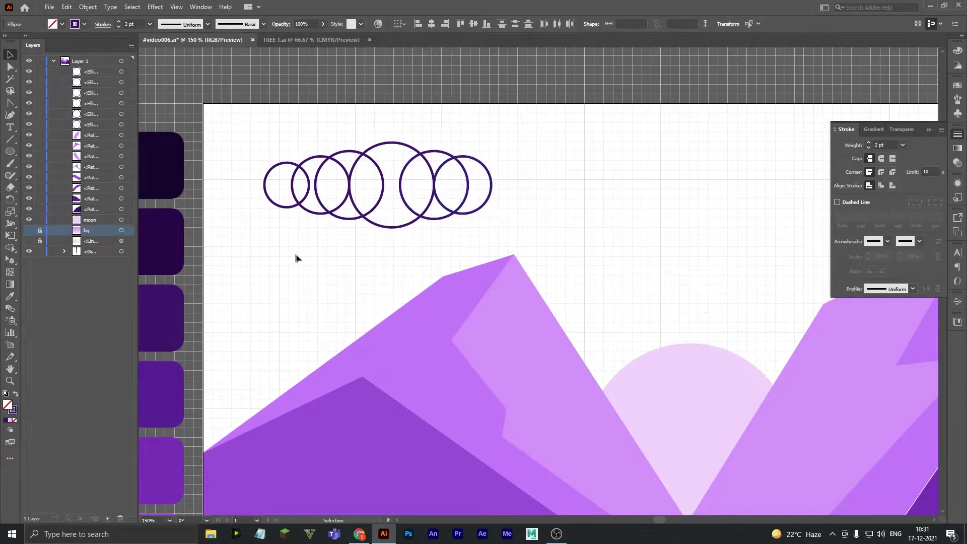
# - Check the row of circles and delete the extra rightmost circle
pyautogui.moveTo(345, 166); pyautogui.dragTo(515, 176)
pyautogui.click(452, 193)
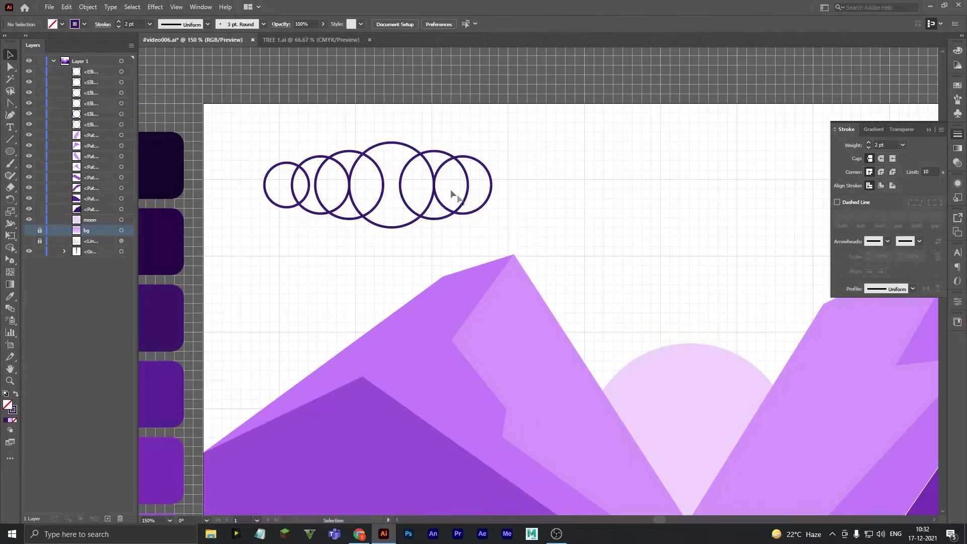
pyautogui.click(491, 188)
pyautogui.press('Delete')
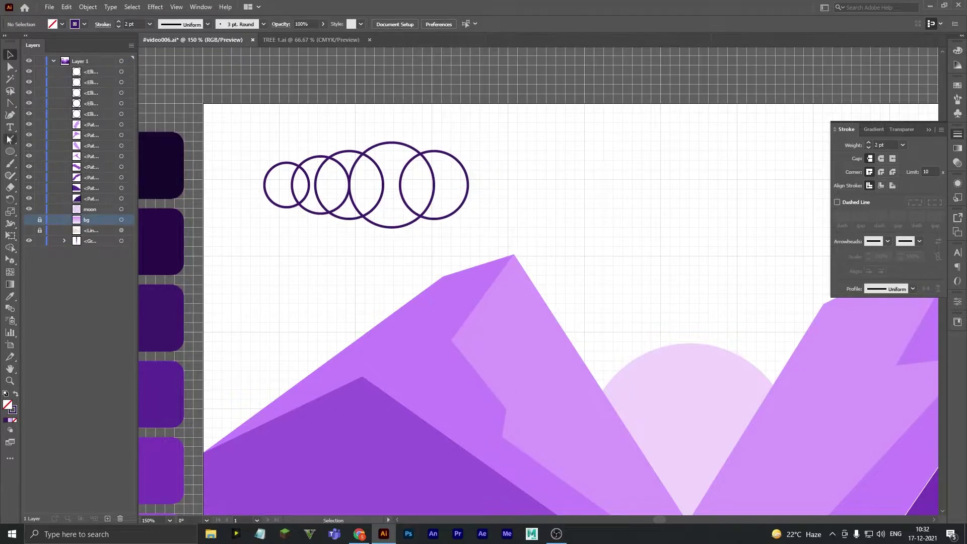
pyautogui.click(10, 92)
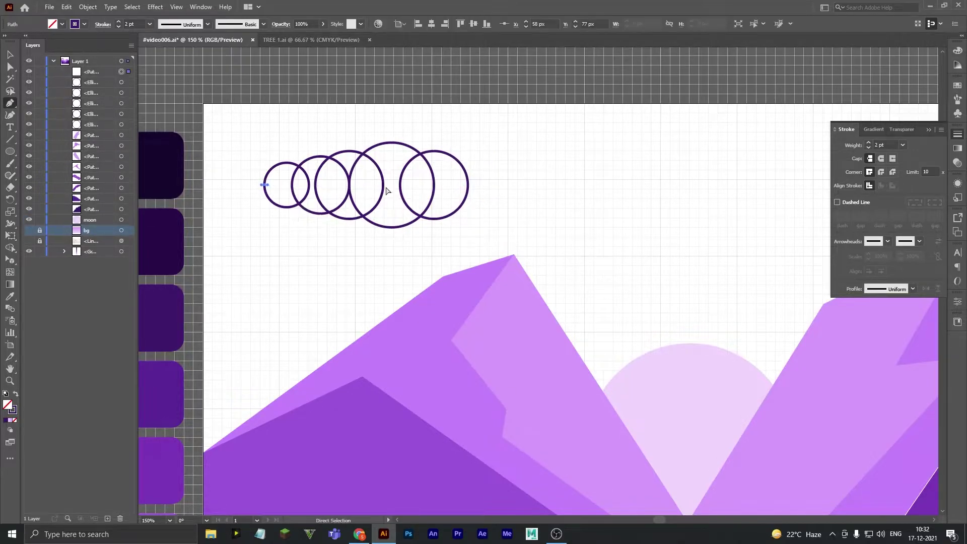
# - Draw a horizontal line across the circles and merge the upper and lower halves with Shape Builder
pyautogui.click(264, 185)
pyautogui.click(434, 185)
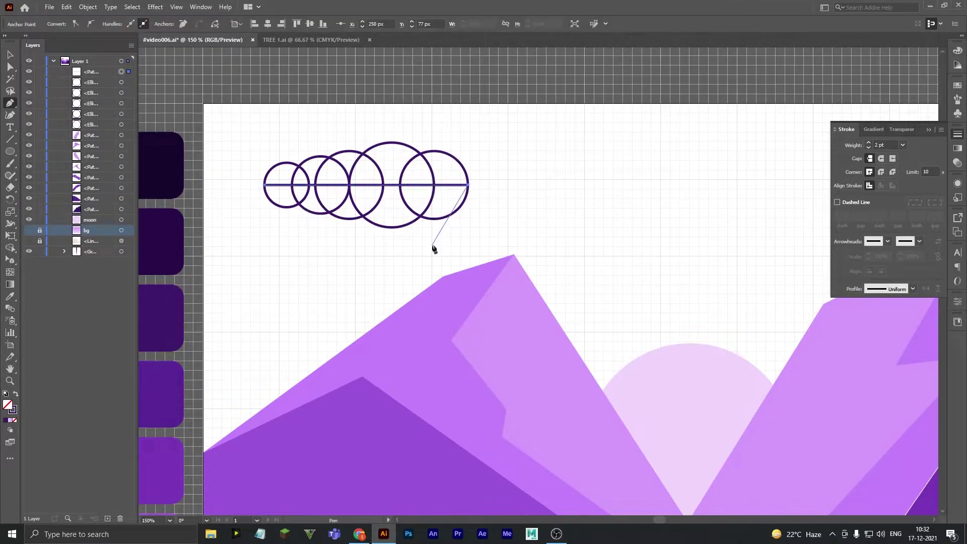
pyautogui.press('v')
pyautogui.moveTo(479, 234); pyautogui.dragTo(254, 136)
pyautogui.click(10, 247)
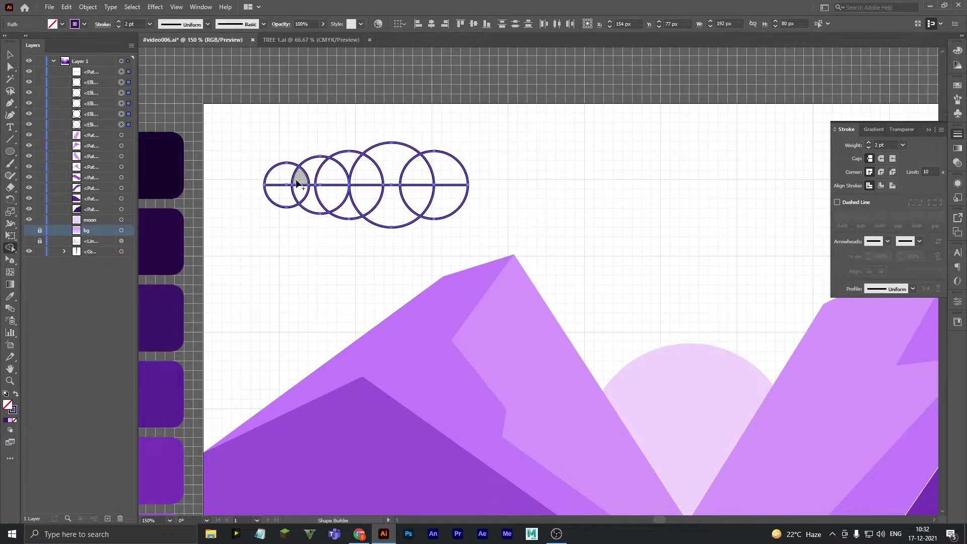
pyautogui.moveTo(282, 172); pyautogui.dragTo(453, 169)
pyautogui.moveTo(280, 196); pyautogui.dragTo(439, 205)
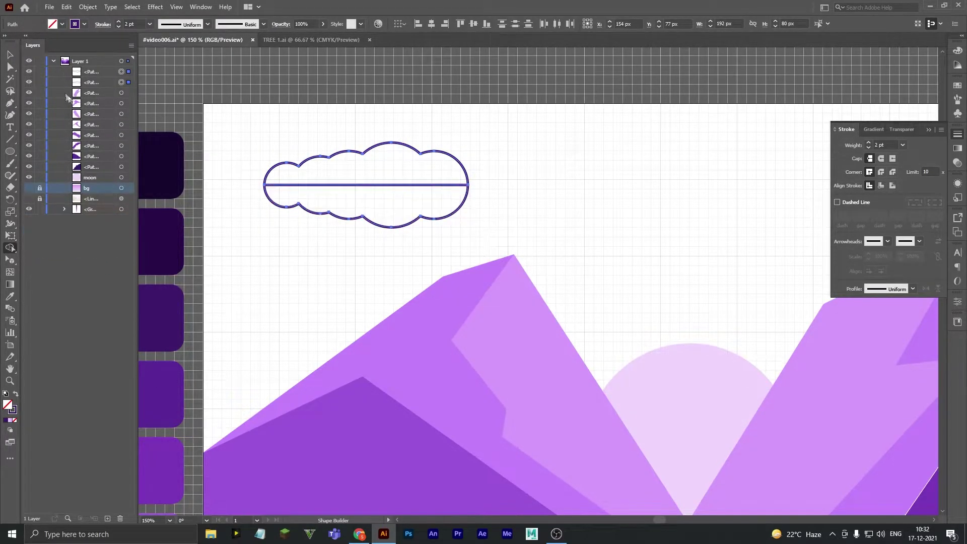
pyautogui.press('v')
pyautogui.click(210, 179)
# - Nudge the top cloud half up and rotate the bottom half 180°
pyautogui.click(307, 164)
pyautogui.press('Up')
pyautogui.press('Up')
pyautogui.press('Up')
pyautogui.press('Up')
pyautogui.press('Up')
pyautogui.press('Up')
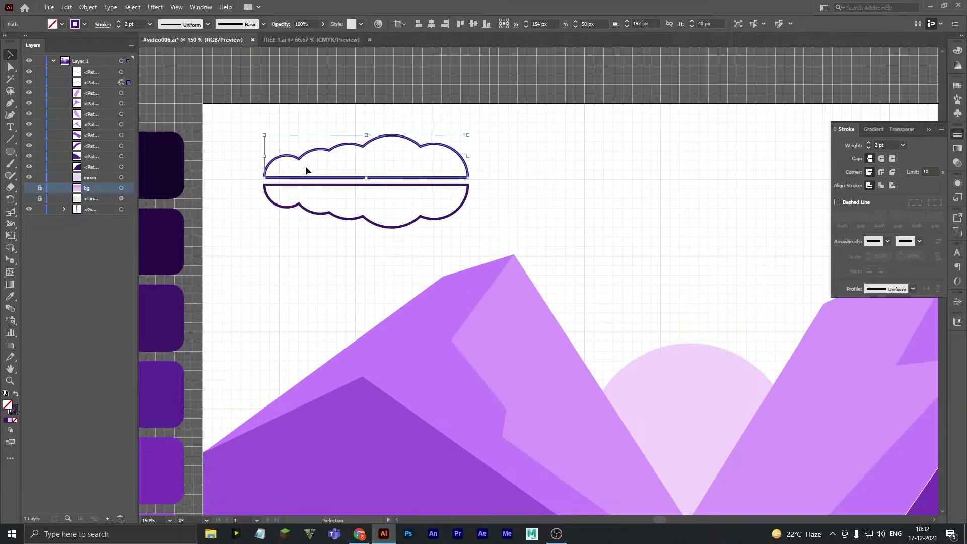
pyautogui.click(356, 223)
pyautogui.rightClick(431, 217)
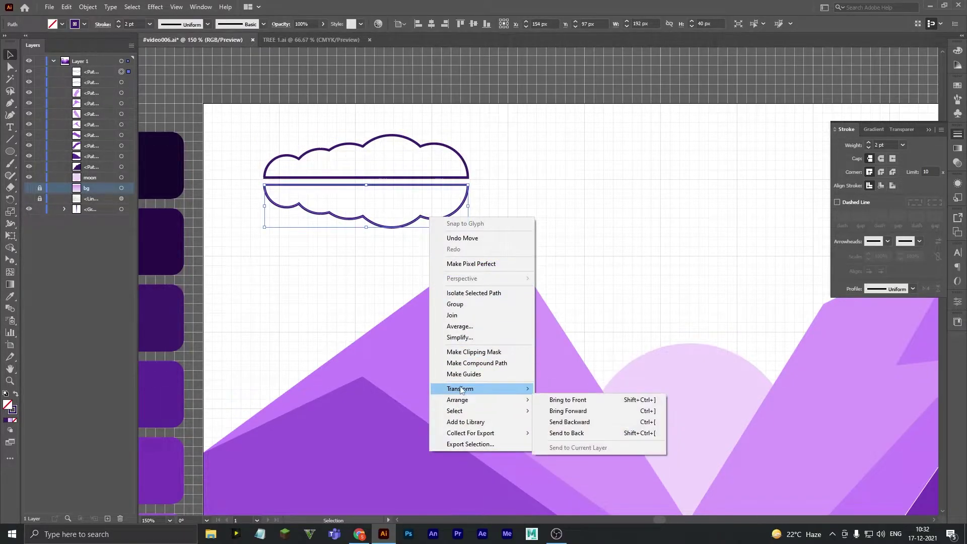
pyautogui.click(559, 410)
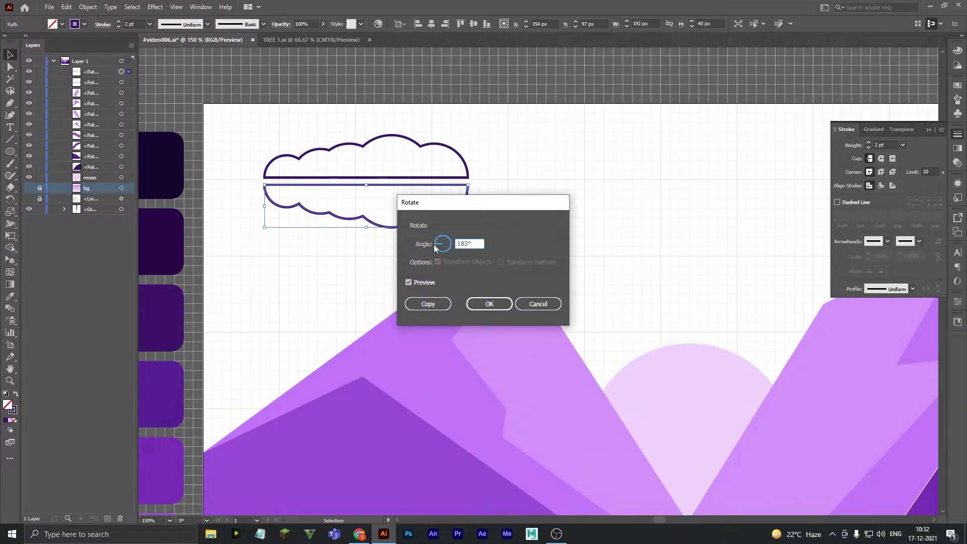
pyautogui.moveTo(442, 240); pyautogui.dragTo(430, 244)
pyautogui.click(488, 304)
# - Zoom out and move the flipped cloud half to the lower right
pyautogui.hotkey('ctrl', '-')
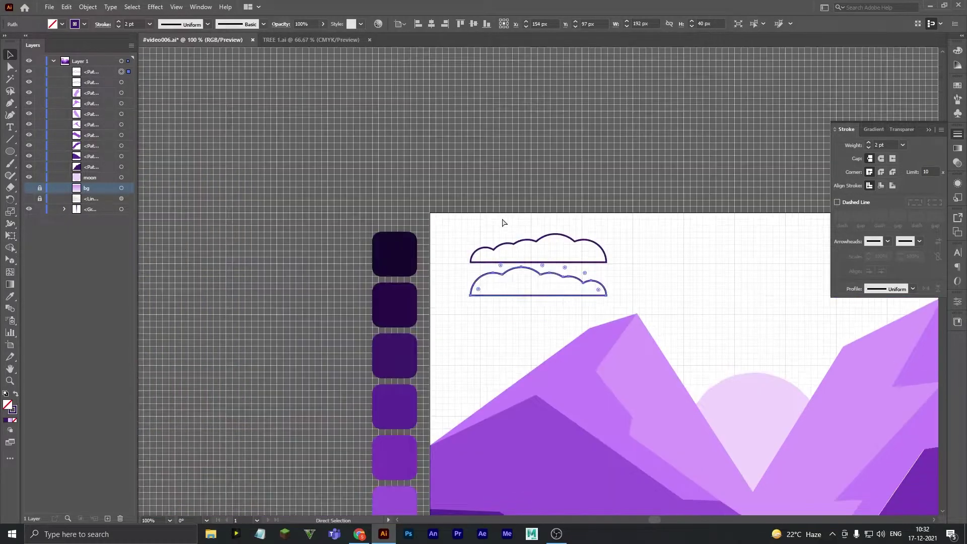
pyautogui.scroll(-2, 504, 202)
pyautogui.hscroll(3, 504, 201)
pyautogui.scroll(-3, 493, 200)
pyautogui.scroll(-2, 493, 199)
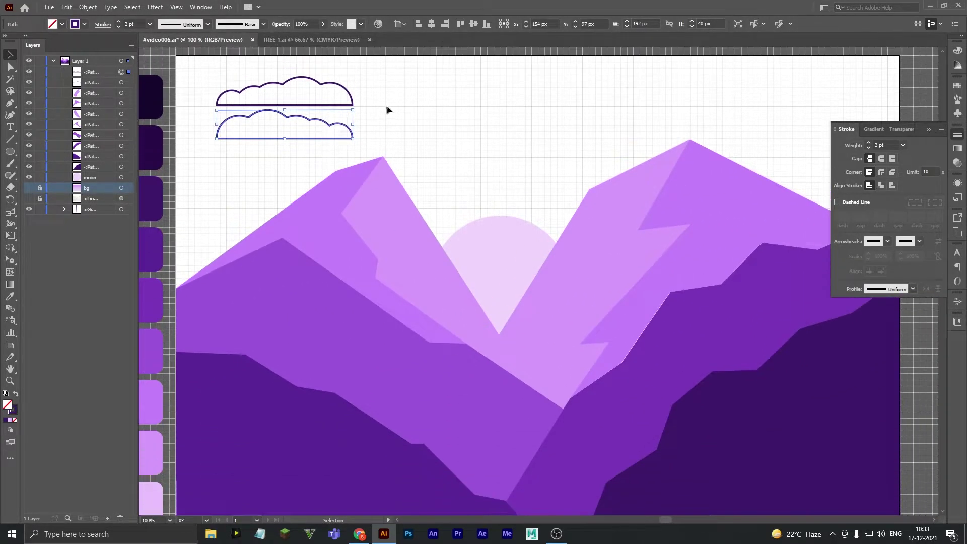
pyautogui.moveTo(315, 121); pyautogui.dragTo(460, 132)
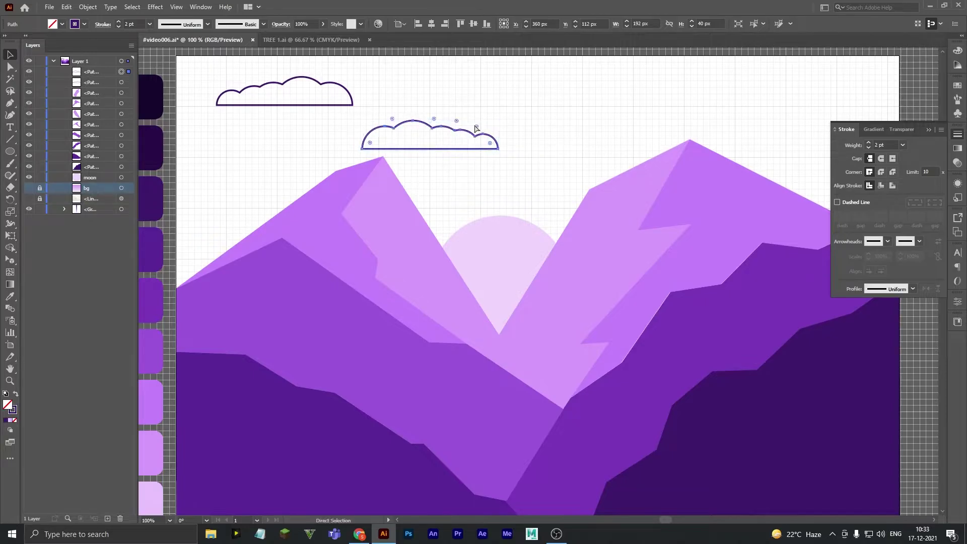
# - Alt-drag a copy of the lower cloud to the top right of the sky
pyautogui.click(485, 121)
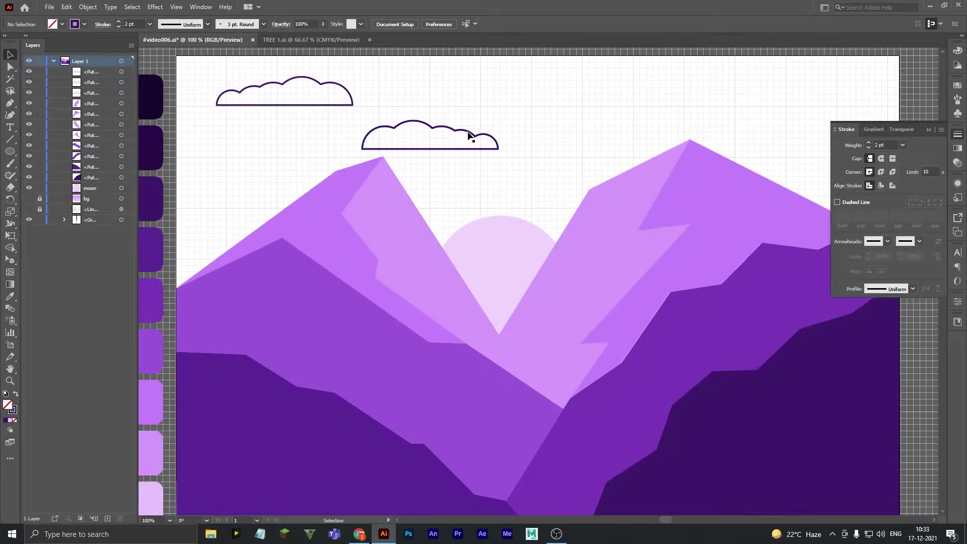
pyautogui.moveTo(474, 135)
pyautogui.mouseDown()
pyautogui.moveTo(614, 141)
pyautogui.moveTo(758, 77)
pyautogui.mouseUp()
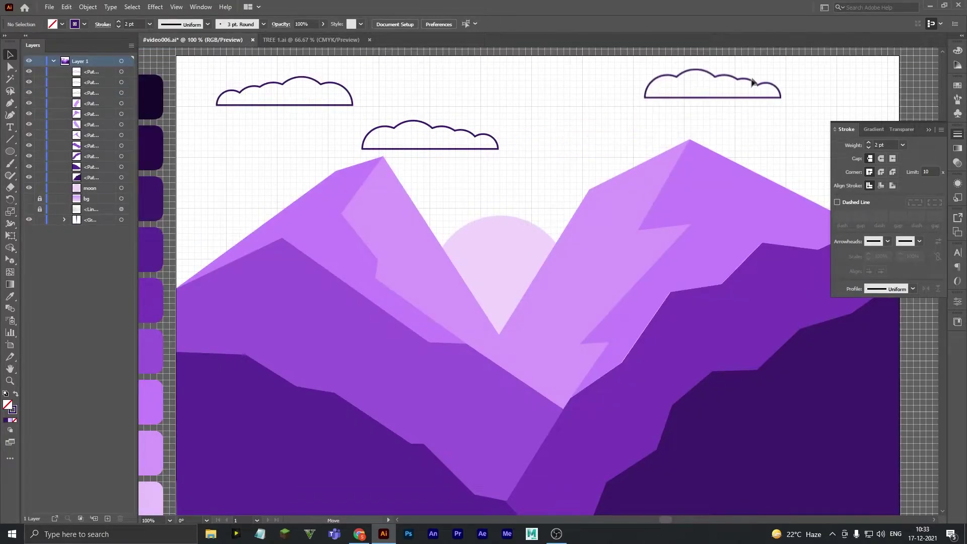
pyautogui.click(498, 148)
pyautogui.press('a')
pyautogui.click(384, 99)
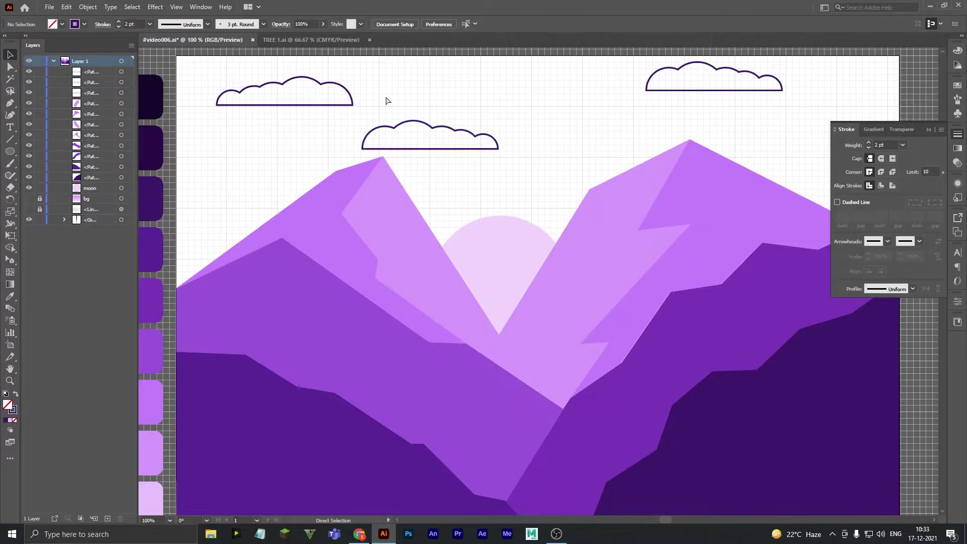
pyautogui.press('v')
pyautogui.hotkey('ctrl', '-')
# - Paste a copy of the top-left cloud on the right, adjust placement, and show the bg layer
pyautogui.click(413, 182)
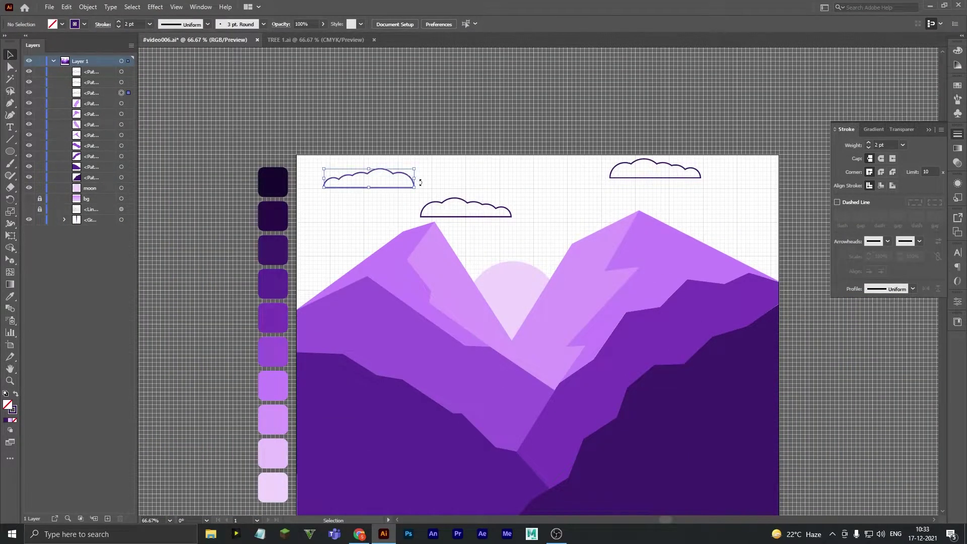
pyautogui.hotkey('ctrl', 'c')
pyautogui.hotkey('ctrl', 'v')
pyautogui.moveTo(556, 276)
pyautogui.mouseDown()
pyautogui.moveTo(681, 201)
pyautogui.moveTo(734, 198)
pyautogui.moveTo(706, 200)
pyautogui.mouseUp()
pyautogui.click(656, 177)
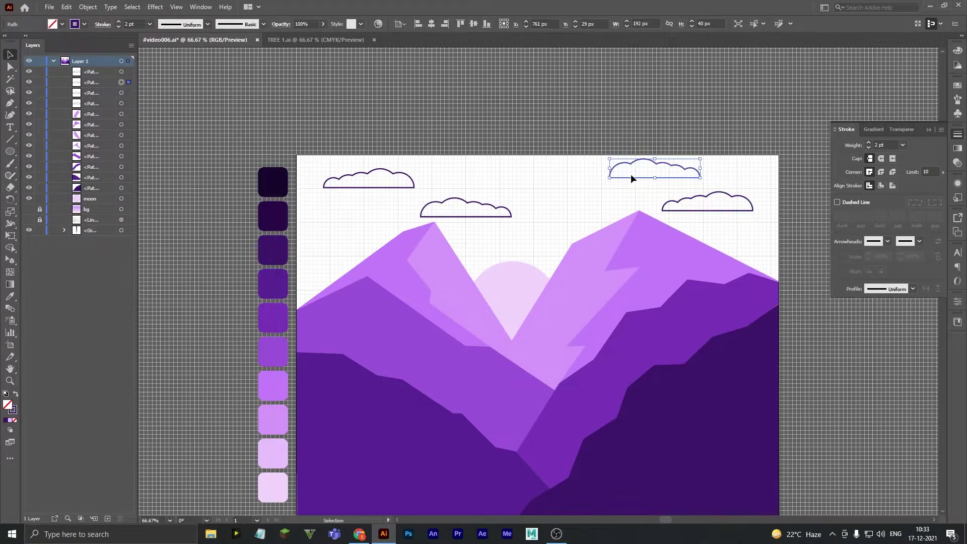
pyautogui.hotkey('shift', 'Left')
pyautogui.hotkey('shift', 'Left')
pyautogui.hotkey('shift', 'Left')
pyautogui.hotkey('shift', 'Left')
pyautogui.hotkey('shift', 'Left')
pyautogui.hotkey('shift', 'Left')
pyautogui.click(497, 190)
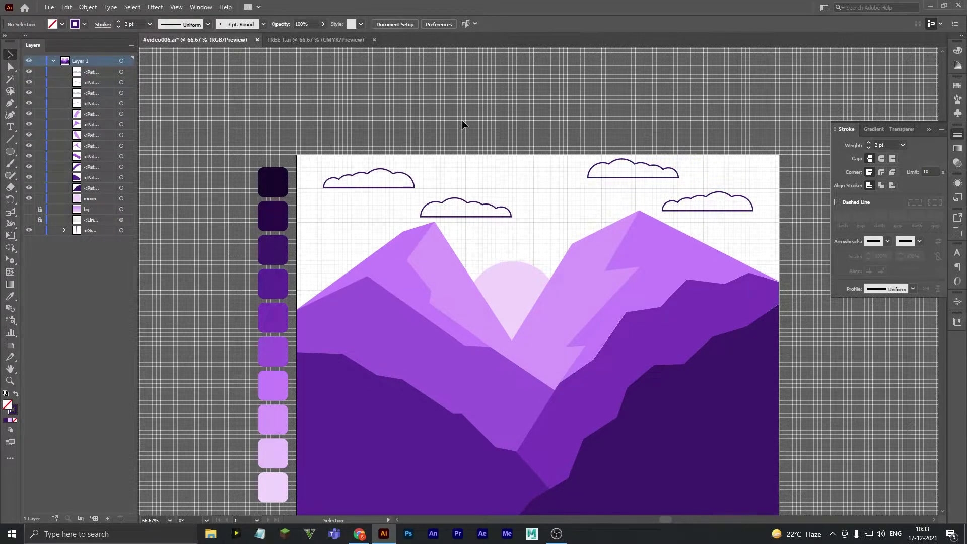
pyautogui.click(28, 208)
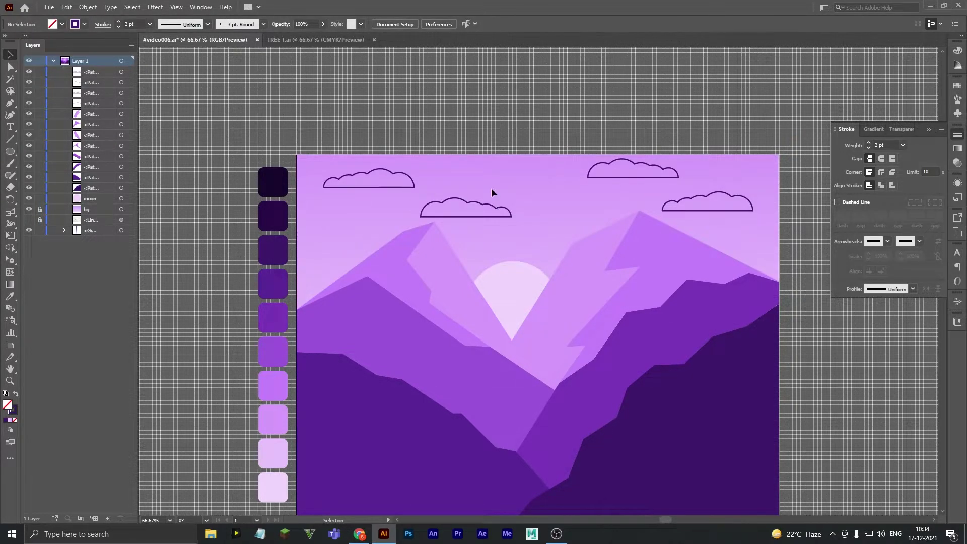
# - Select all four clouds and give them a pale fill sampled with the Eyedropper
pyautogui.click(463, 215)
pyautogui.keyDown('shift'); pyautogui.click(413, 183); pyautogui.keyUp('shift')
pyautogui.keyDown('shift'); pyautogui.click(616, 165); pyautogui.keyUp('shift')
pyautogui.keyDown('shift'); pyautogui.click(712, 193); pyautogui.keyUp('shift')
pyautogui.scroll(-3, 680, 206)
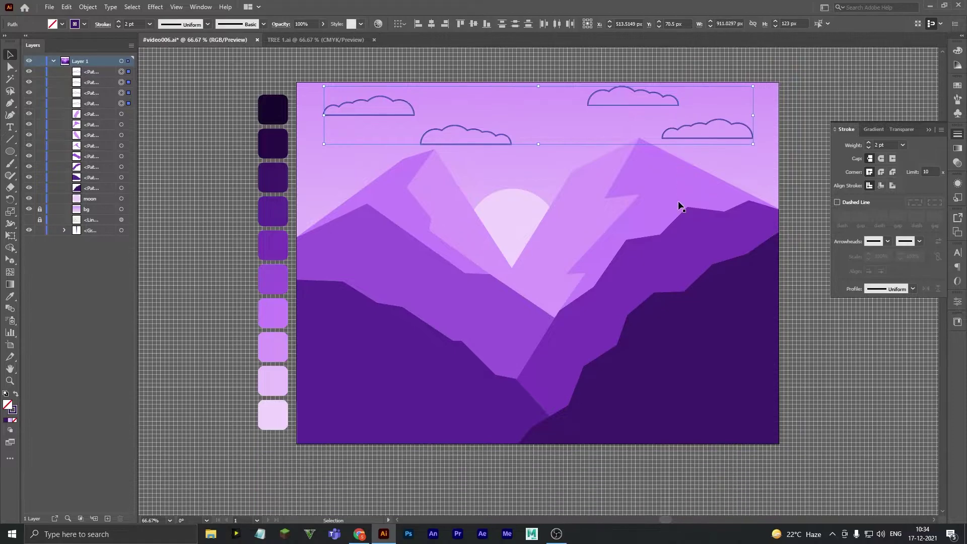
pyautogui.press('i')
pyautogui.click(273, 410)
# - Lower the clouds' opacity to 58%, then select the dark right foreground mountain
pyautogui.click(323, 23)
pyautogui.moveTo(322, 36); pyautogui.dragTo(306, 44)
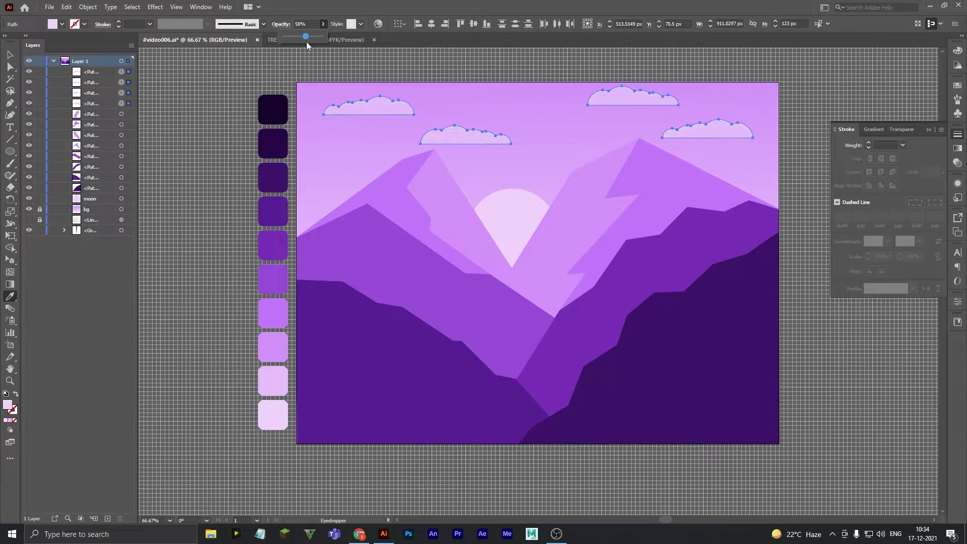
pyautogui.click(10, 55)
pyautogui.click(305, 227)
pyautogui.scroll(2, 464, 181)
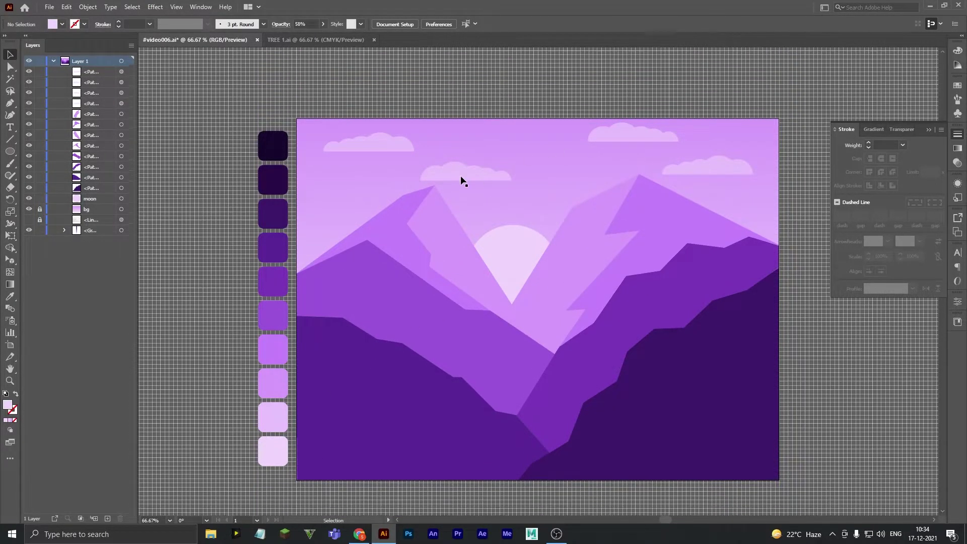
pyautogui.click(636, 423)
# - Fill the right front mountain with a dark purple gradient from palette swatches and adjust its blend
pyautogui.click(11, 420)
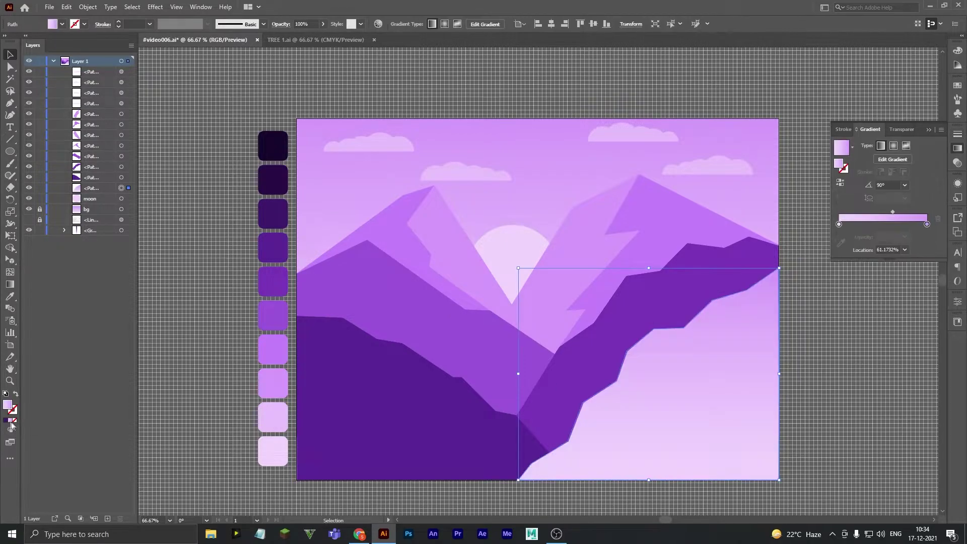
pyautogui.click(926, 224)
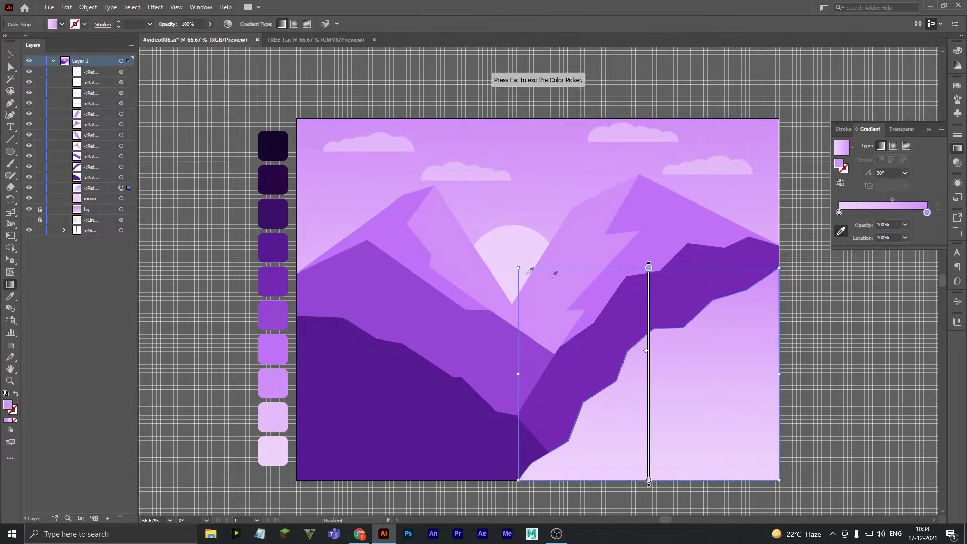
pyautogui.click(273, 179)
pyautogui.doubleClick(839, 213)
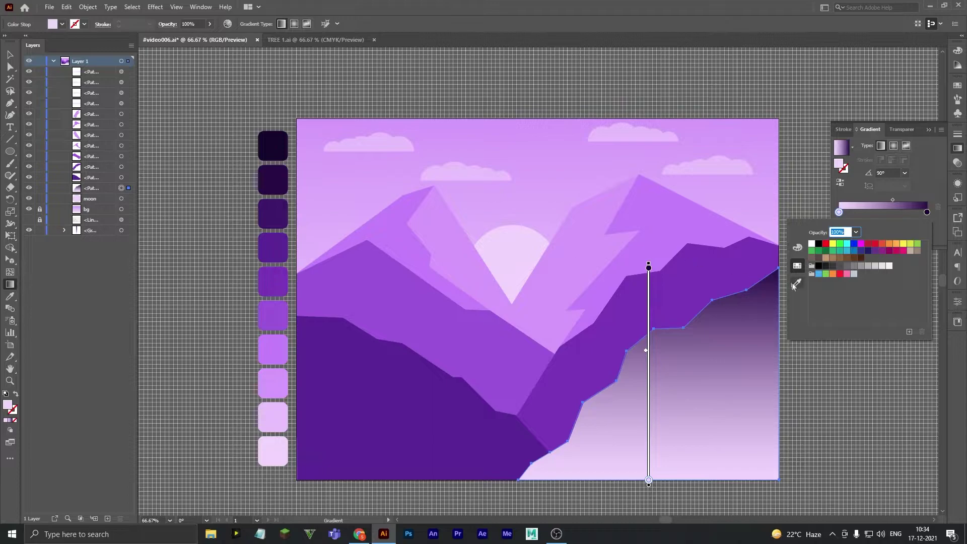
pyautogui.click(796, 284)
pyautogui.click(275, 218)
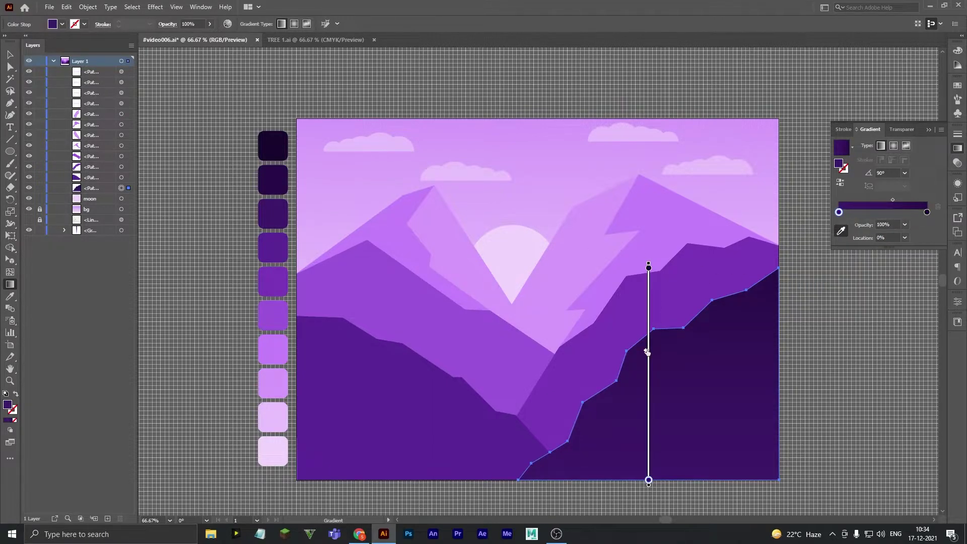
pyautogui.moveTo(646, 402); pyautogui.dragTo(646, 416)
# - Give the dark left foreground mountain the copied gradient, run it vertically with the third and fourth palette purples
pyautogui.press('v')
pyautogui.click(398, 417)
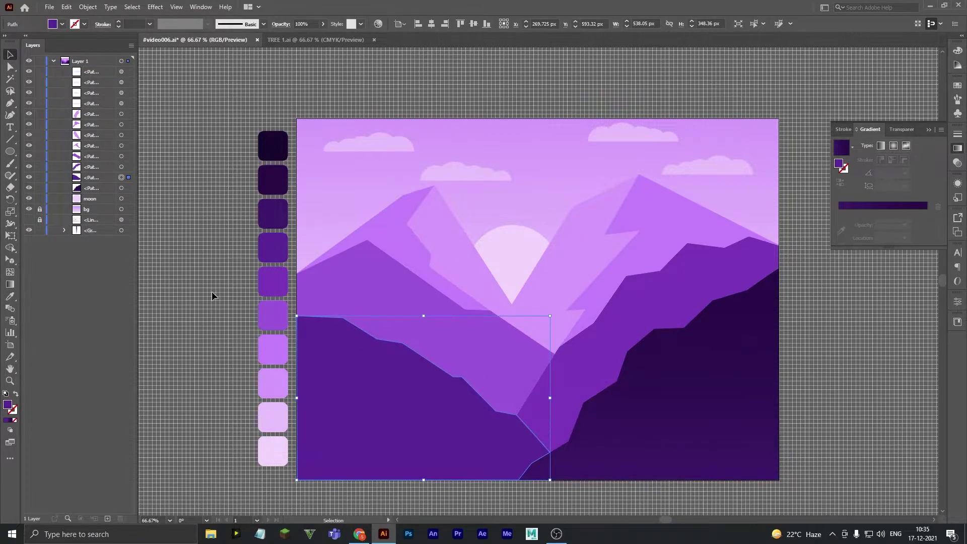
pyautogui.press('i')
pyautogui.click(647, 441)
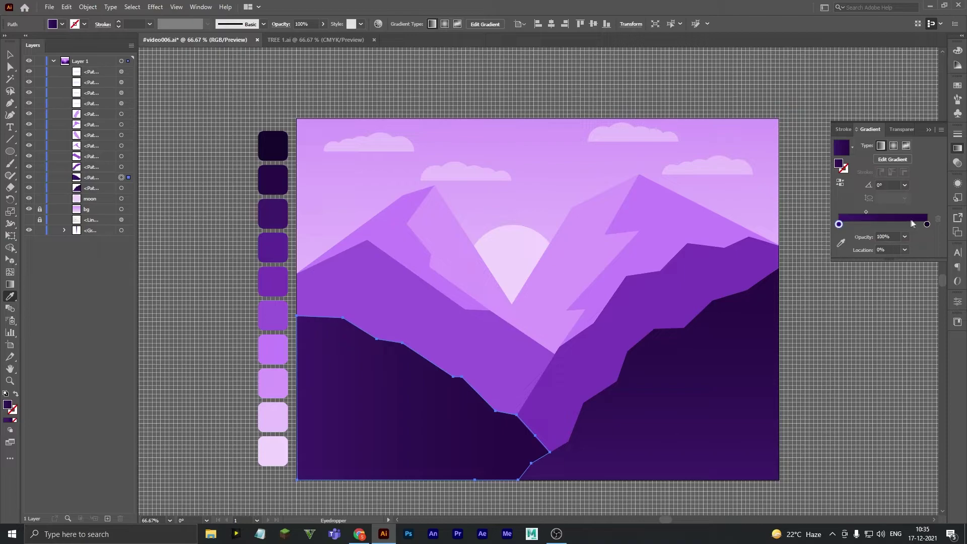
pyautogui.doubleClick(926, 224)
pyautogui.press('g')
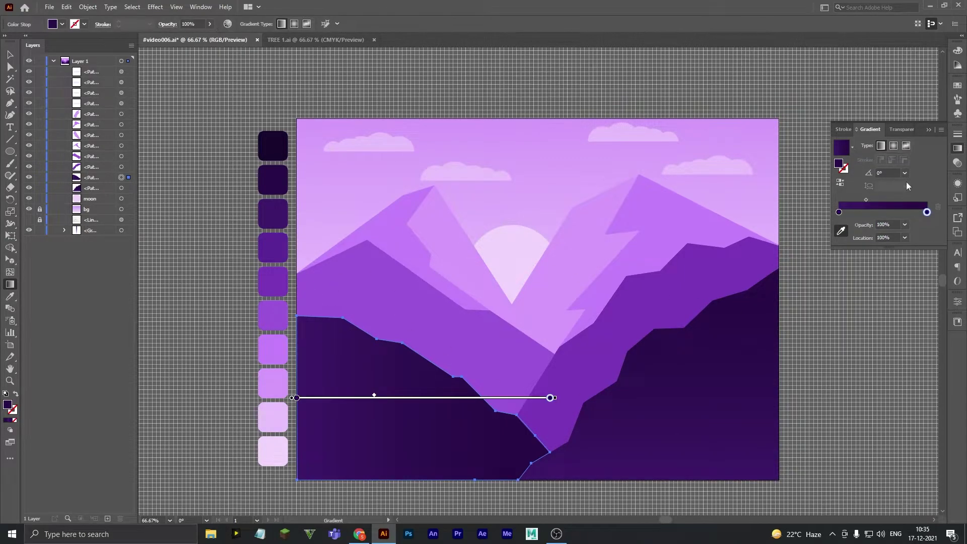
pyautogui.click(904, 172)
pyautogui.click(919, 216)
pyautogui.click(283, 217)
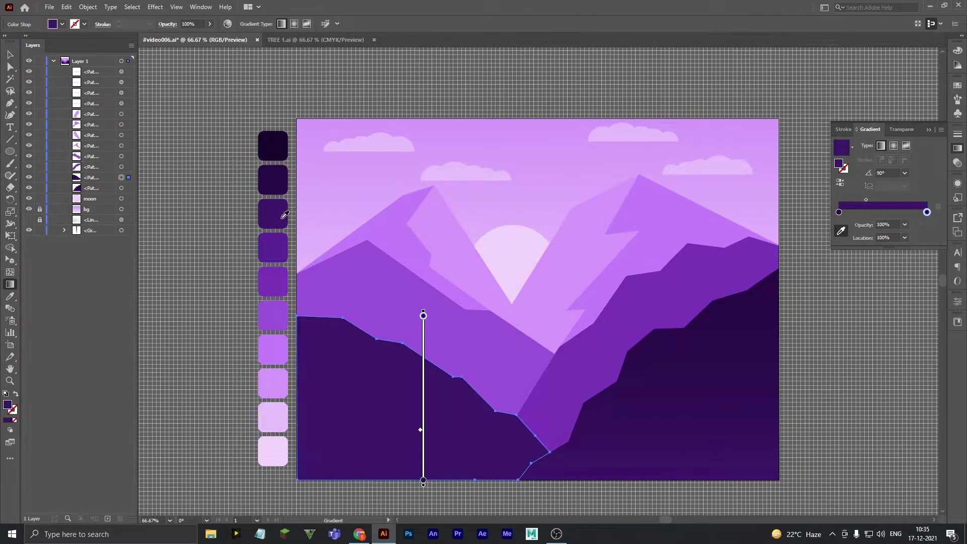
pyautogui.doubleClick(838, 212)
pyautogui.click(285, 251)
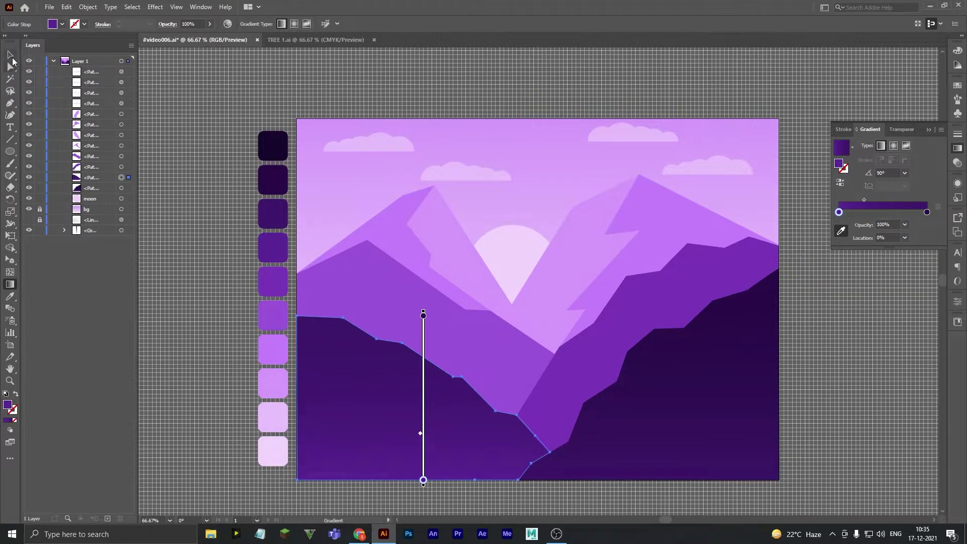
# - Copy the front mountain's gradient onto the right middle mountain, set it to 90° with purple swatch stops, and drop the extra stop
pyautogui.click(11, 56)
pyautogui.click(182, 265)
pyautogui.click(574, 384)
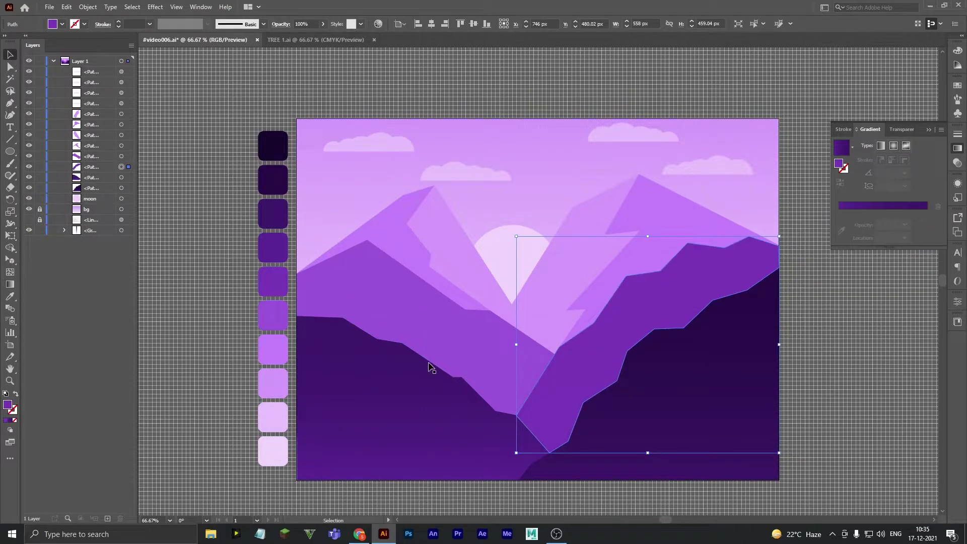
pyautogui.press('i')
pyautogui.click(429, 366)
pyautogui.doubleClick(927, 224)
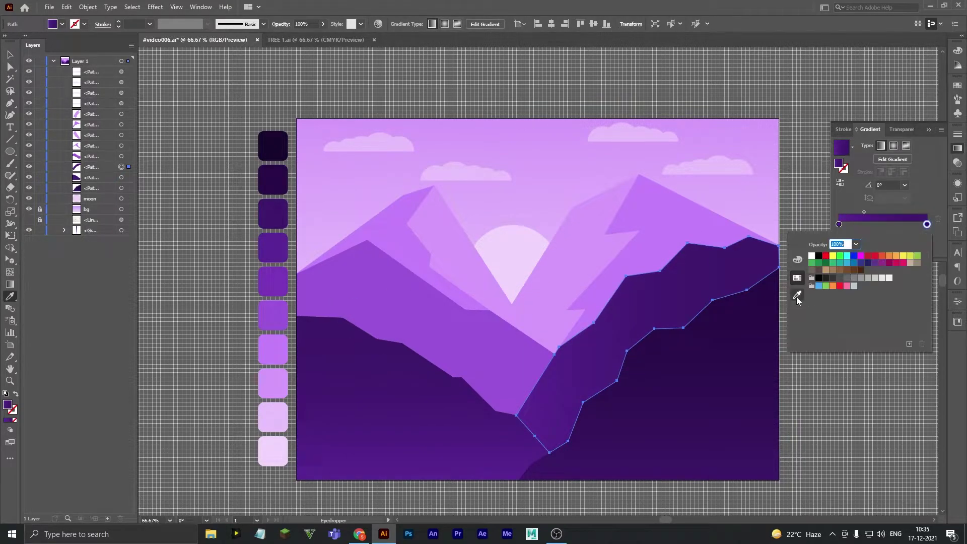
pyautogui.press('g')
pyautogui.click(905, 172)
pyautogui.click(891, 222)
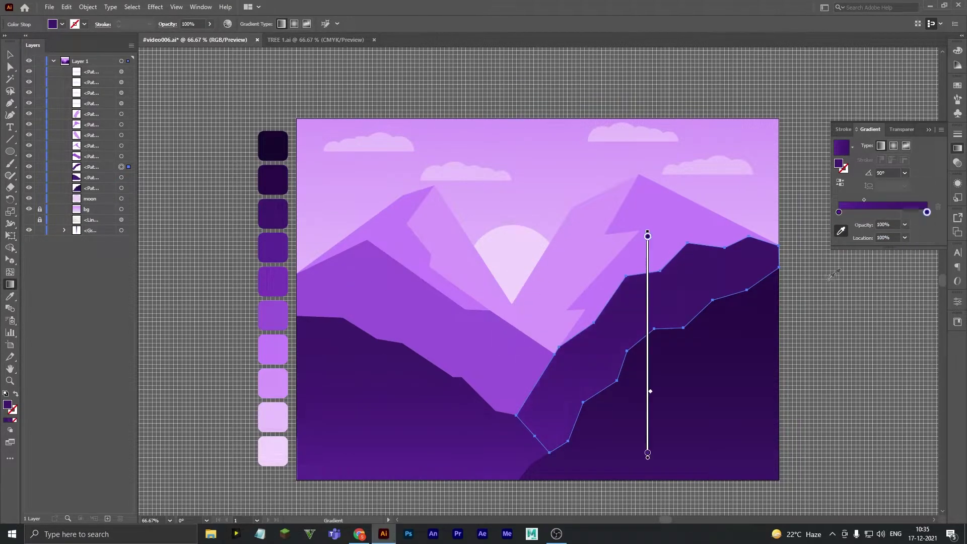
pyautogui.click(277, 256)
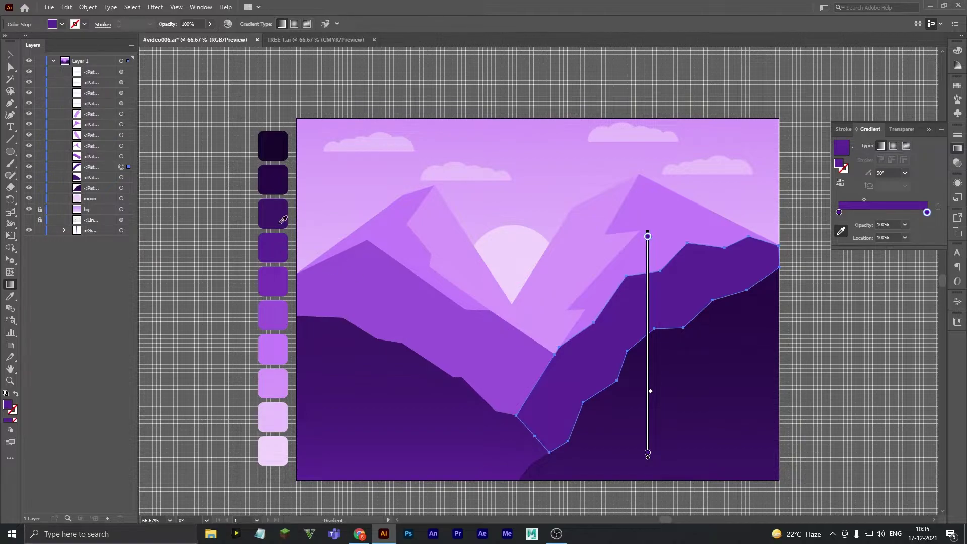
pyautogui.doubleClick(838, 212)
pyautogui.click(283, 284)
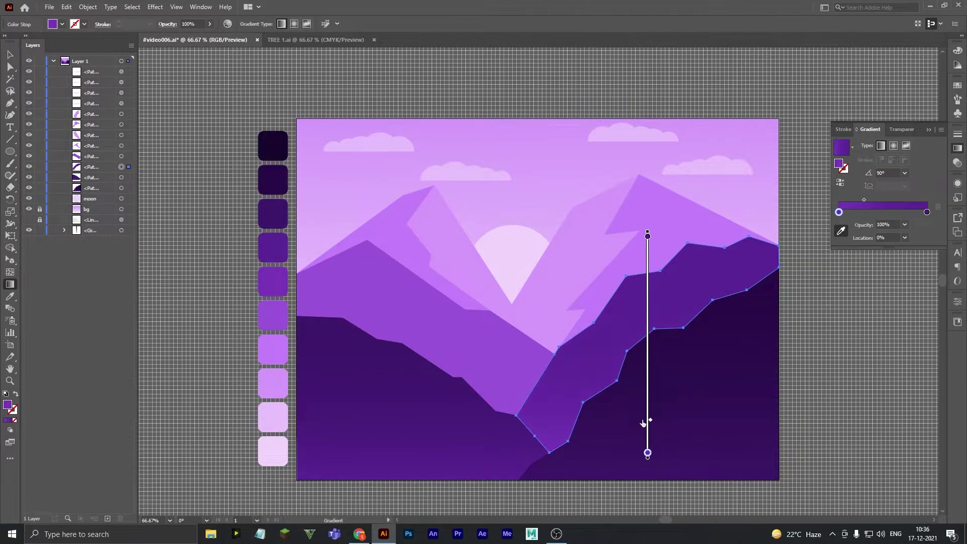
pyautogui.moveTo(862, 212)
pyautogui.mouseDown()
pyautogui.moveTo(890, 213)
pyautogui.moveTo(867, 200)
pyautogui.mouseUp()
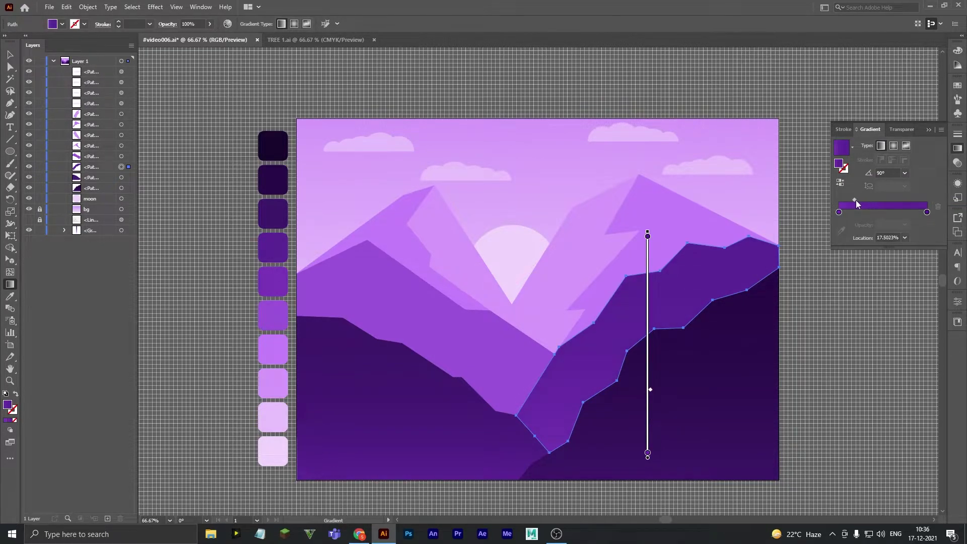
# - Copy the purple gradient onto the left middle mountain, set it to 90°, and use a lighter purple swatch for the left stop
pyautogui.press('v')
pyautogui.click(387, 300)
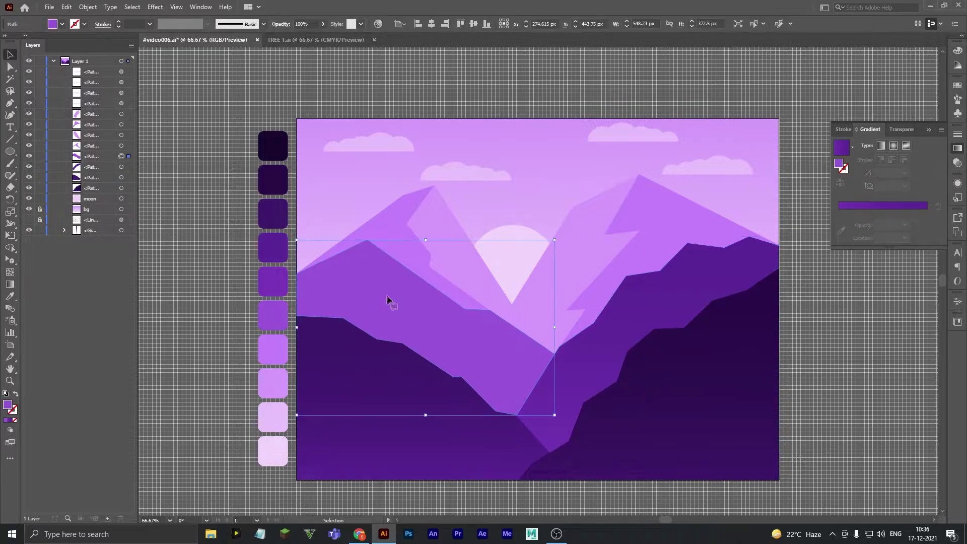
pyautogui.press('i')
pyautogui.click(675, 299)
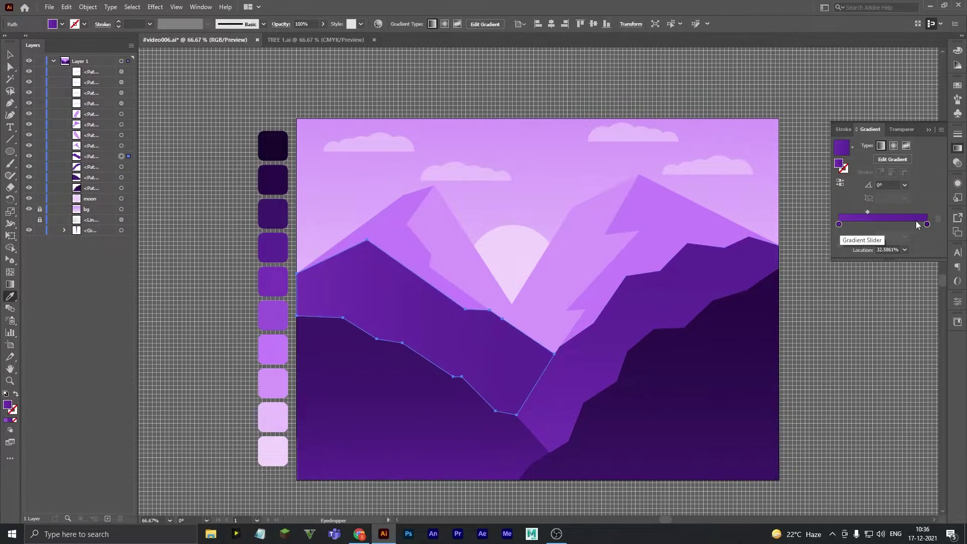
pyautogui.click(926, 224)
pyautogui.doubleClick(926, 212)
pyautogui.click(793, 347)
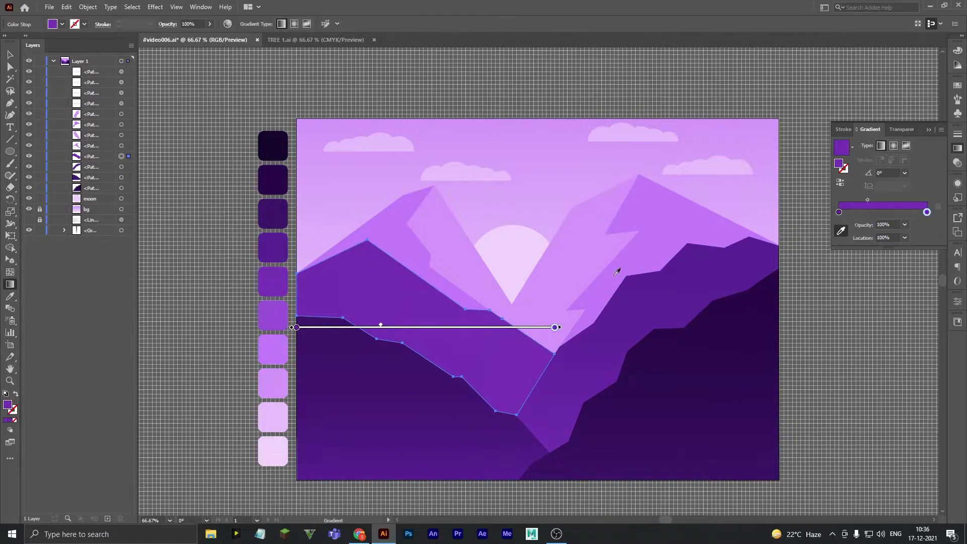
pyautogui.click(905, 173)
pyautogui.click(886, 318)
pyautogui.doubleClick(838, 212)
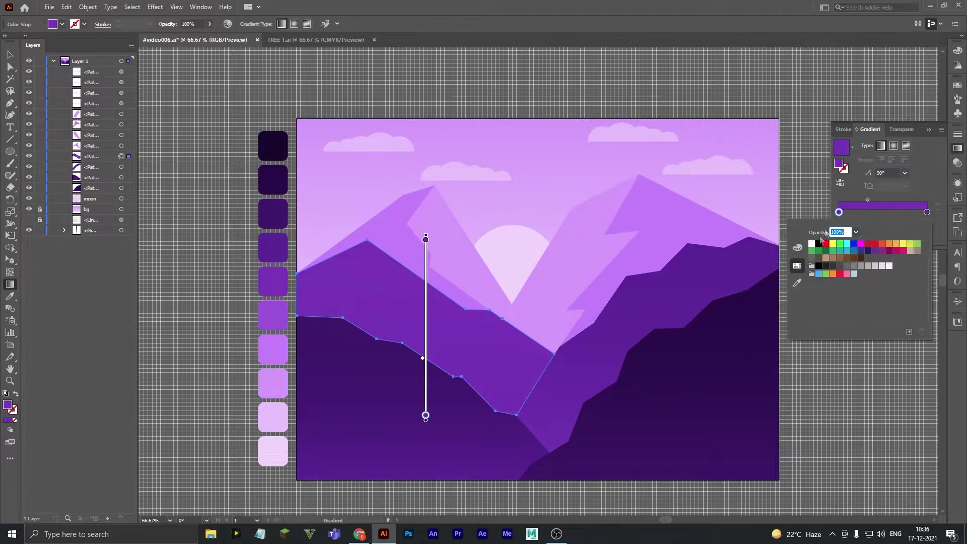
pyautogui.click(793, 335)
pyautogui.click(272, 310)
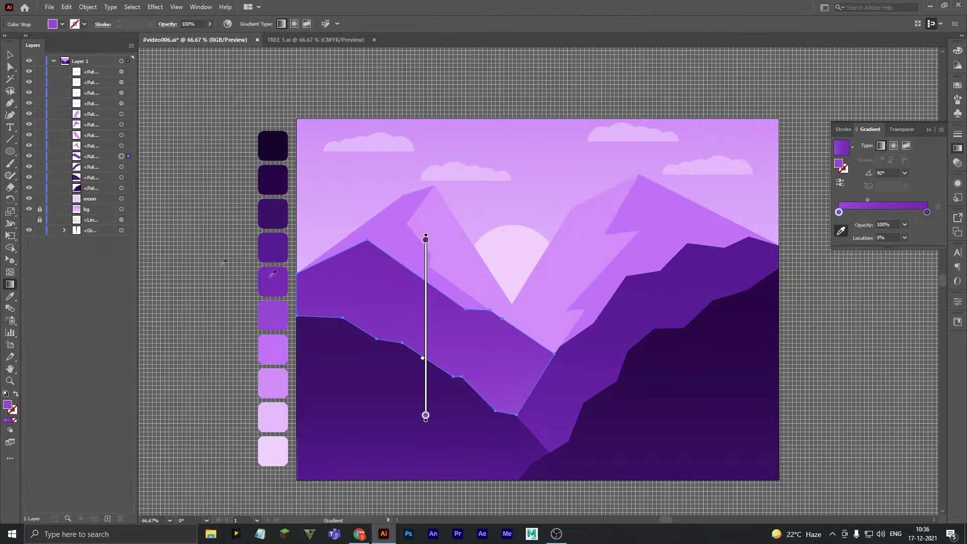
# - Give the right back mountain a horizontal lilac gradient with a medium purple stop and a 50% midpoint
pyautogui.click(13, 55)
pyautogui.click(151, 203)
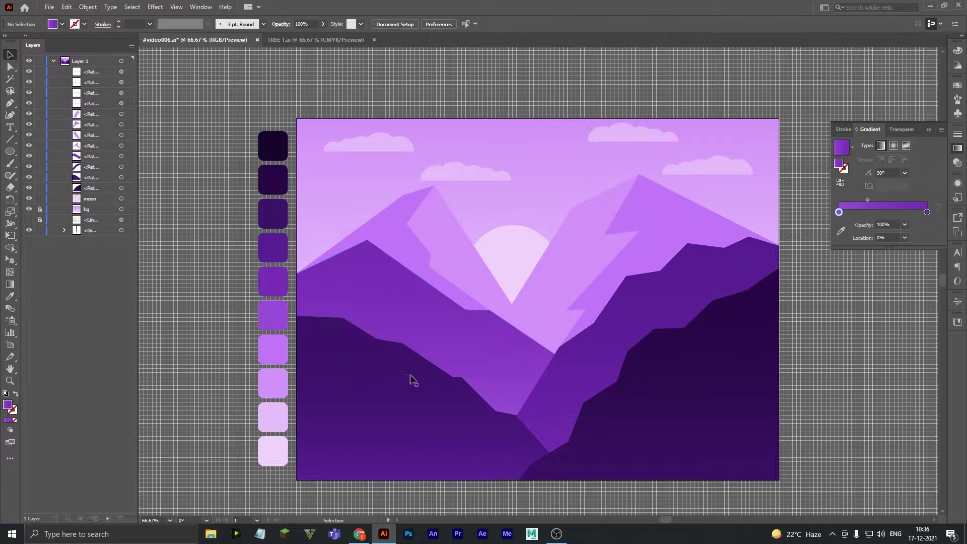
pyautogui.click(663, 238)
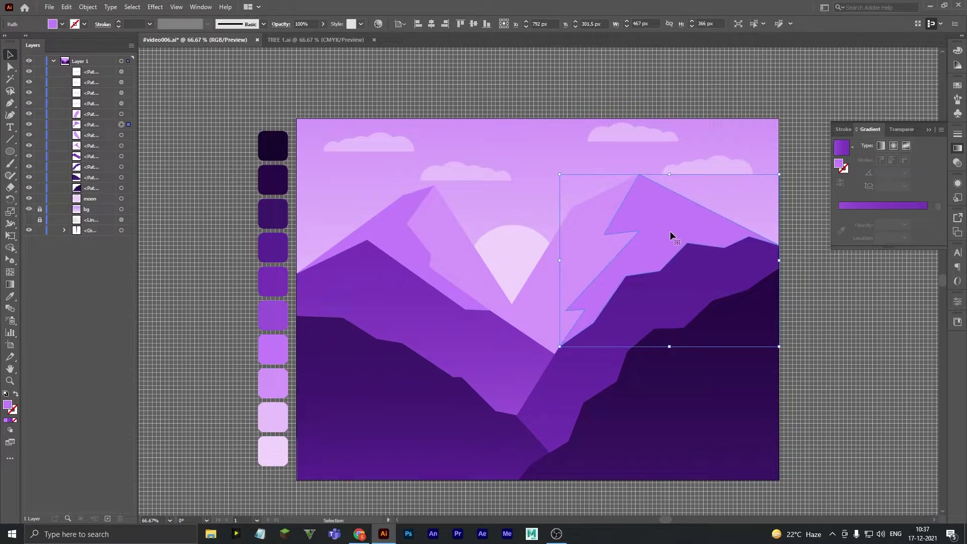
pyautogui.press('g')
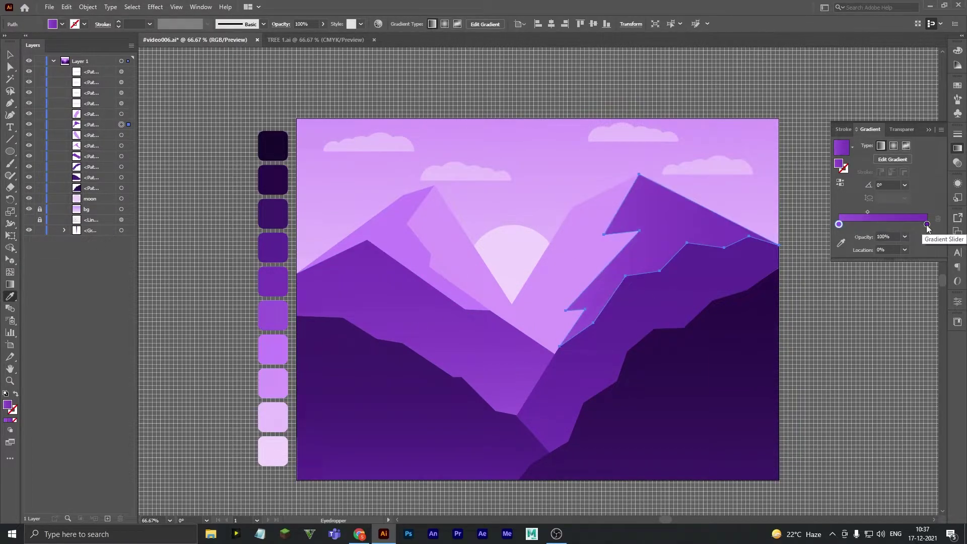
pyautogui.doubleClick(927, 212)
pyautogui.click(797, 297)
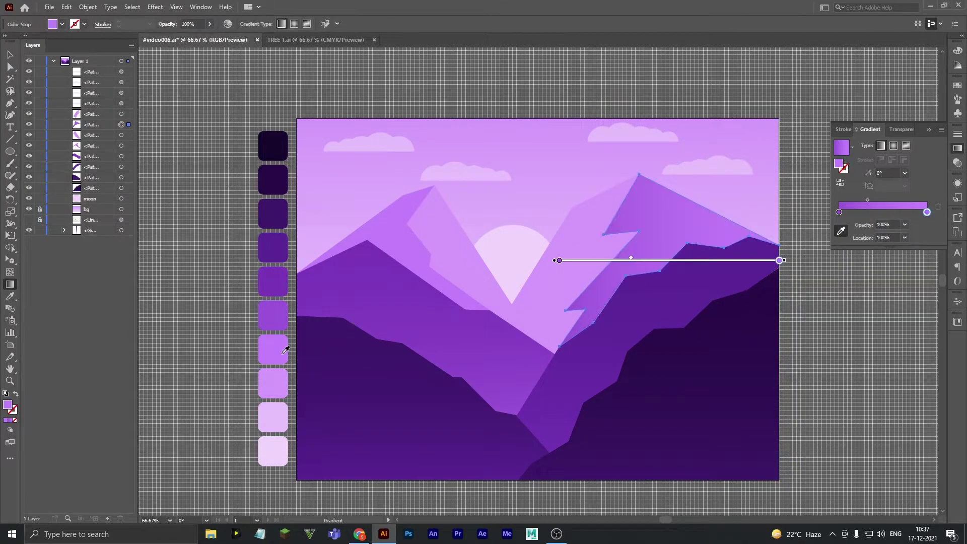
pyautogui.doubleClick(838, 212)
pyautogui.click(736, 320)
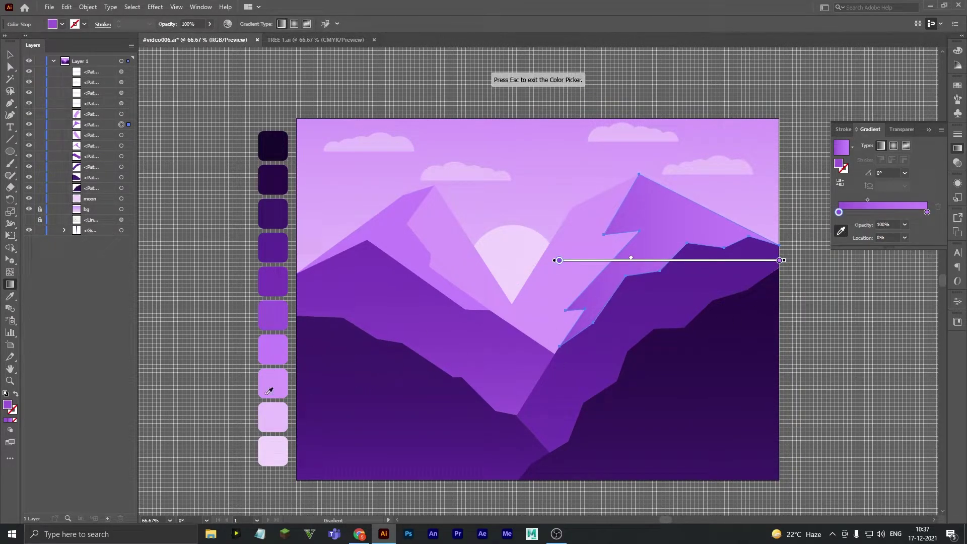
pyautogui.click(280, 315)
pyautogui.press('v')
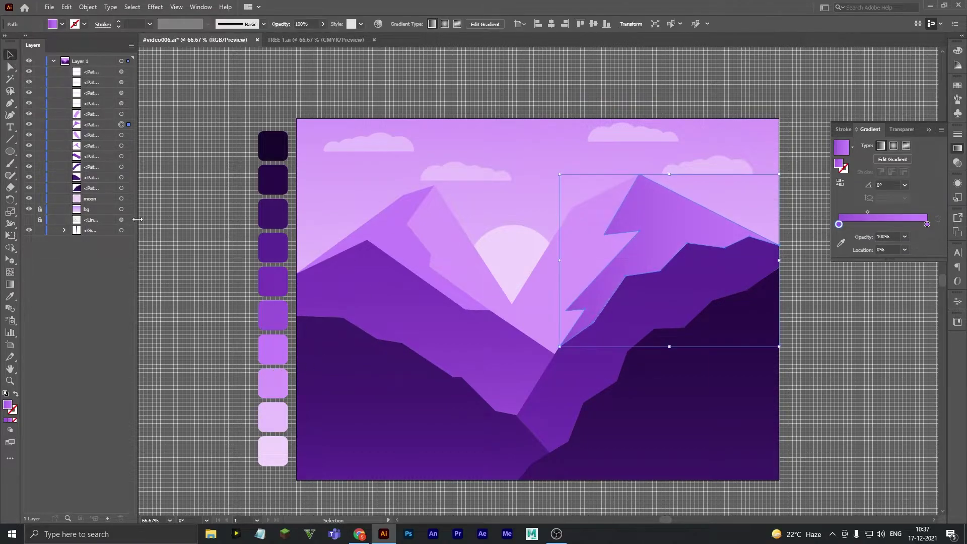
pyautogui.moveTo(867, 212); pyautogui.dragTo(883, 212)
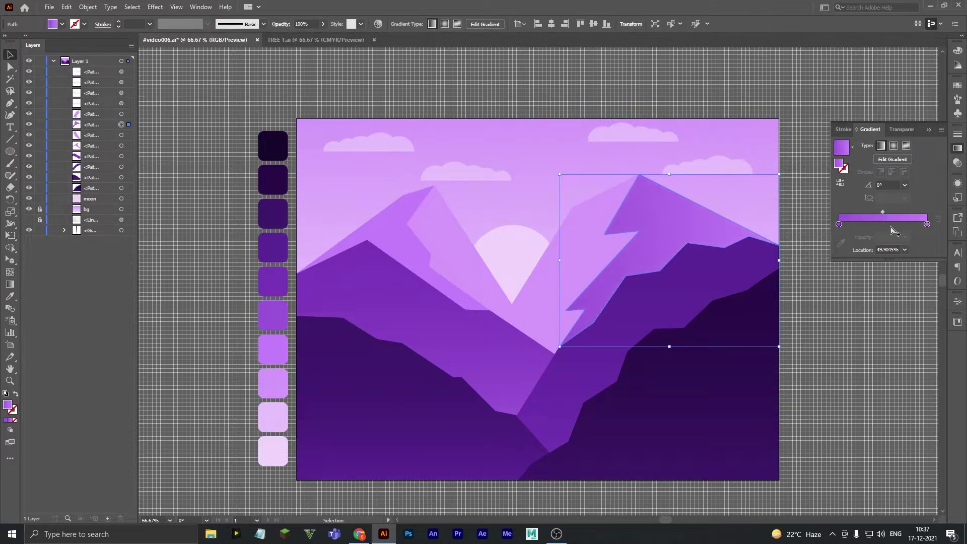
pyautogui.click(904, 250)
# - Recolour the left back mountain with a fill sampled from another mountain
pyautogui.click(397, 229)
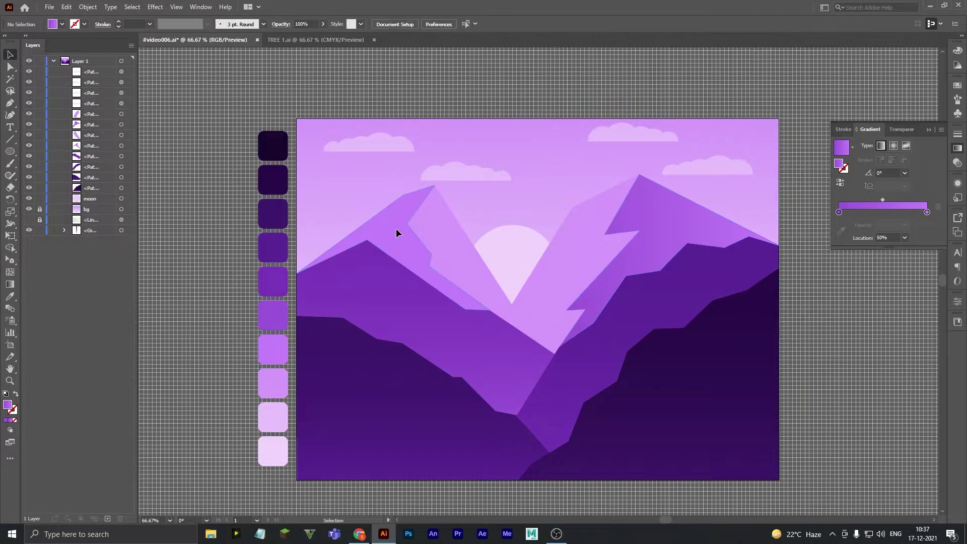
pyautogui.press('i')
pyautogui.click(658, 215)
pyautogui.press('v')
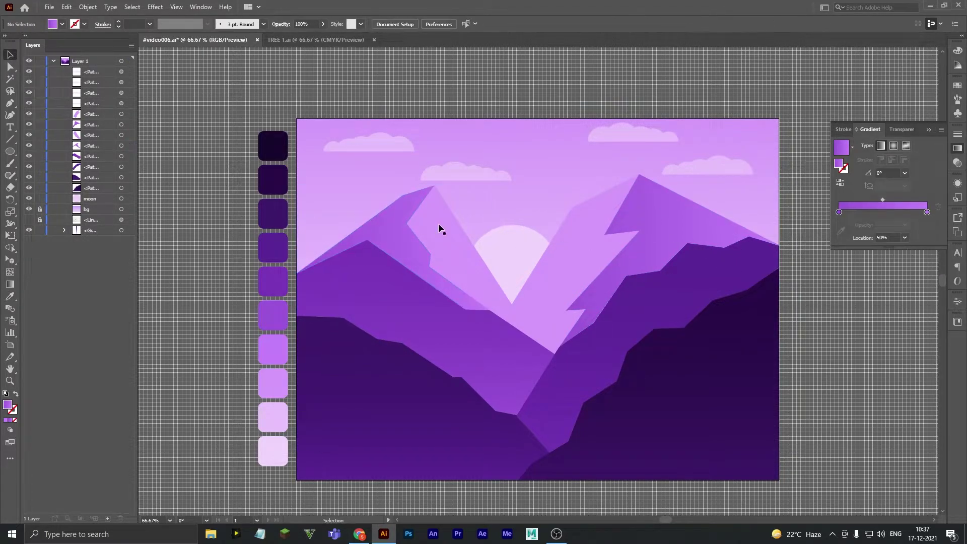
# - Copy the left mountain's gradient onto the left peak's pale facet, using pale and light lilac swatch stops
pyautogui.click(438, 223)
pyautogui.press('i')
pyautogui.click(392, 242)
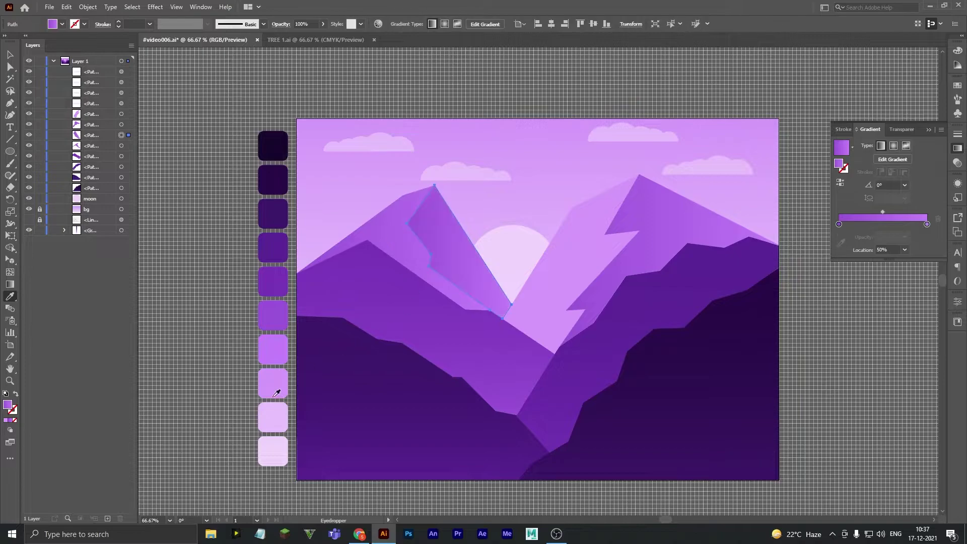
pyautogui.click(926, 223)
pyautogui.doubleClick(926, 212)
pyautogui.press('Escape')
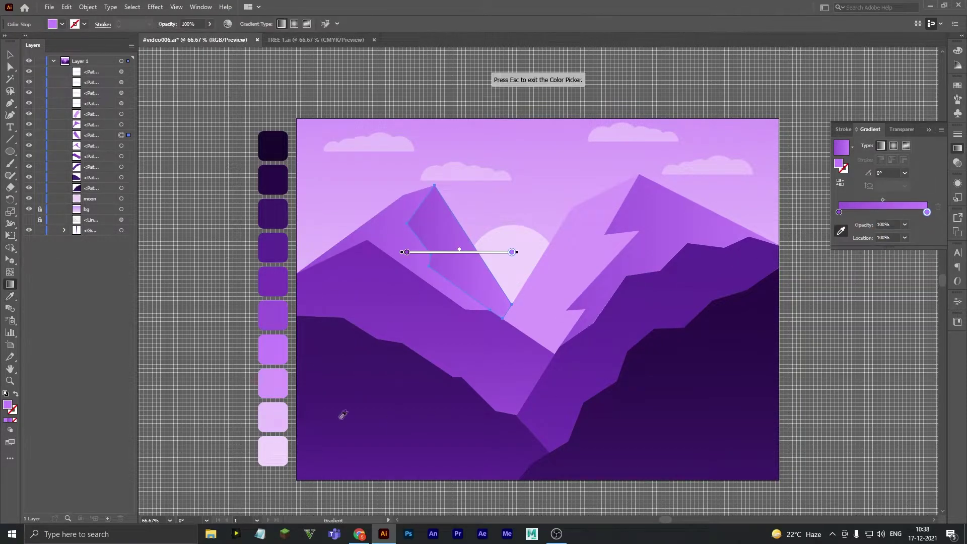
pyautogui.click(282, 421)
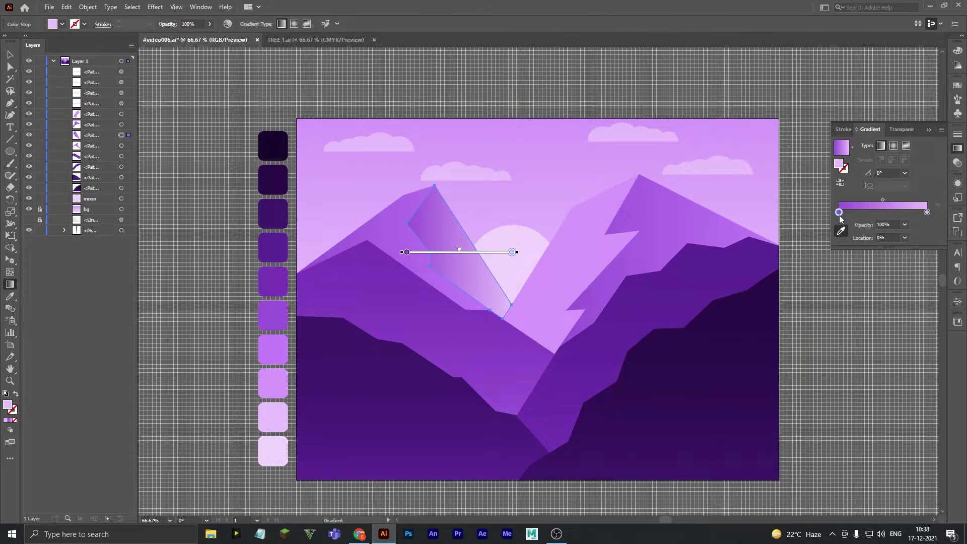
pyautogui.click(272, 378)
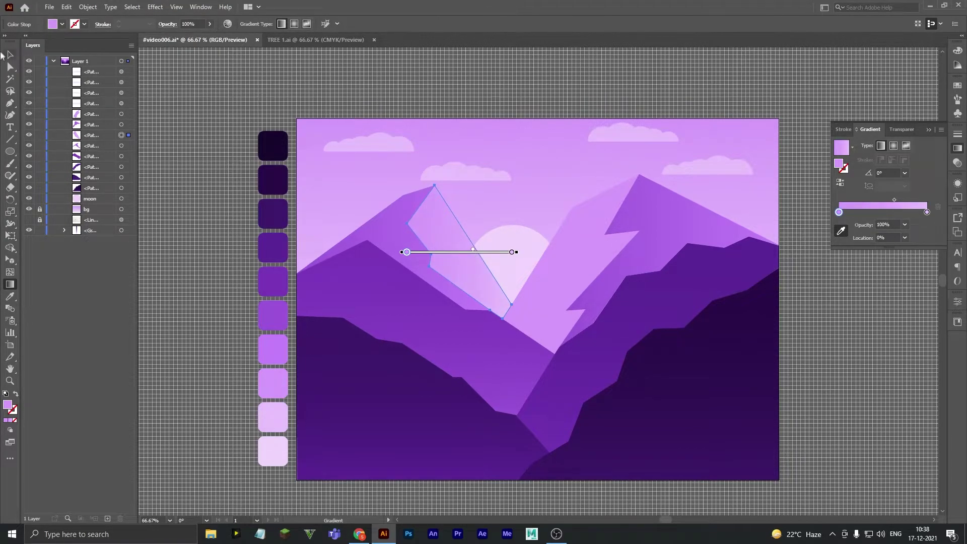
# - Select the pale right facet and set its gradient angle to -135°
pyautogui.click(10, 55)
pyautogui.hotkey('ctrl', 'shift', 'a')
pyautogui.click(467, 254)
pyautogui.click(537, 286)
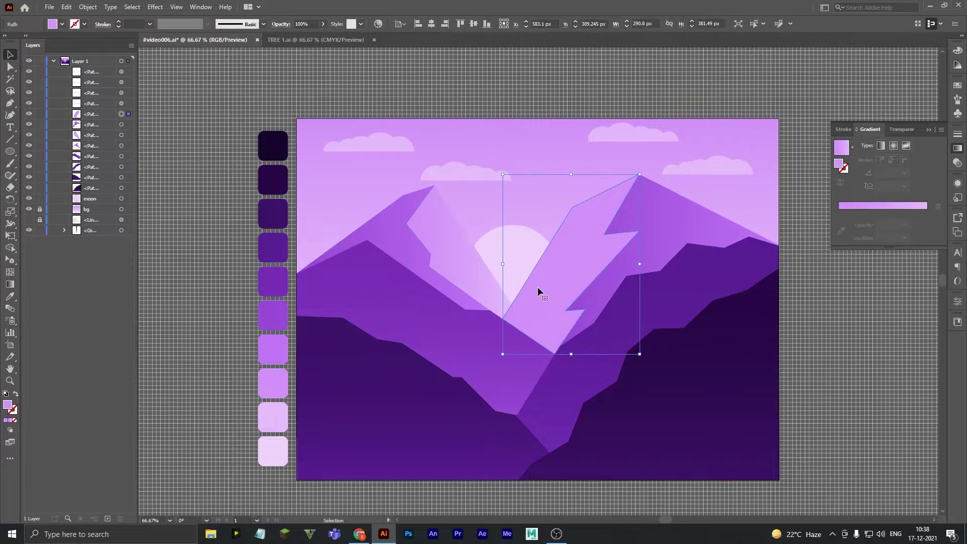
pyautogui.press('i')
pyautogui.click(905, 185)
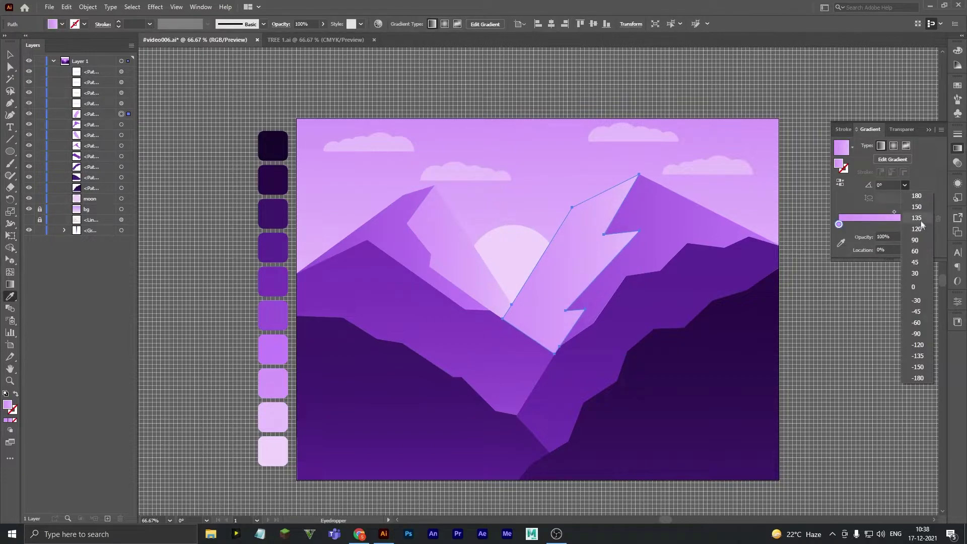
pyautogui.click(917, 200)
pyautogui.click(904, 184)
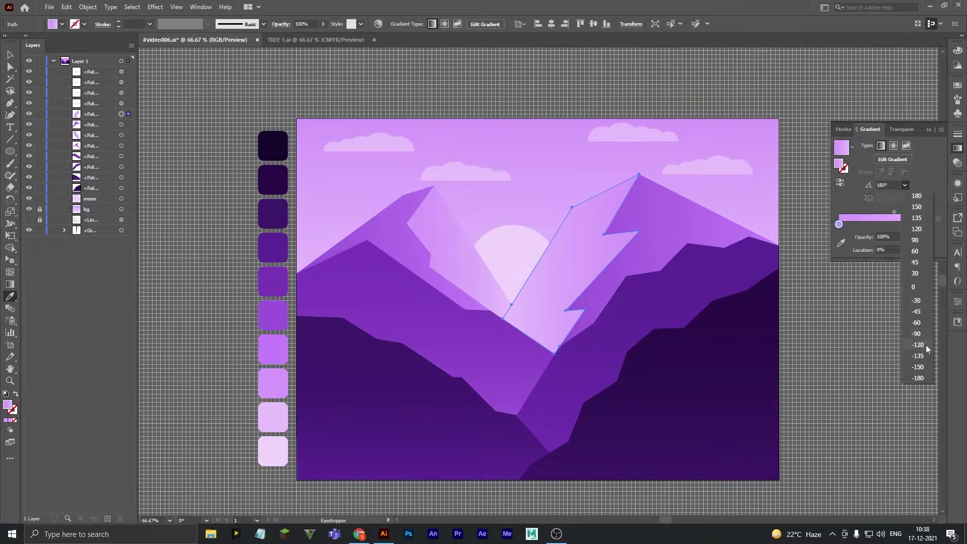
pyautogui.click(917, 356)
pyautogui.click(904, 185)
pyautogui.press('Escape')
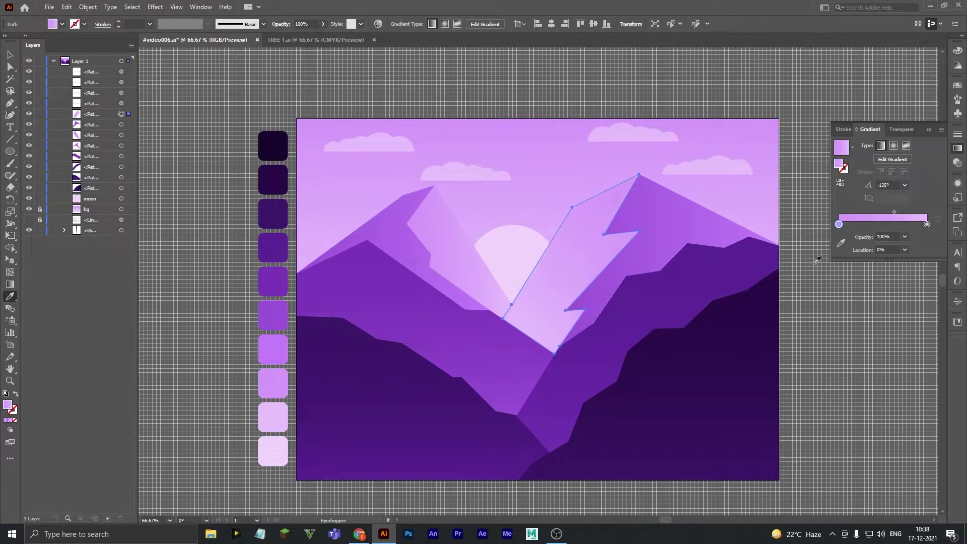
pyautogui.press('g')
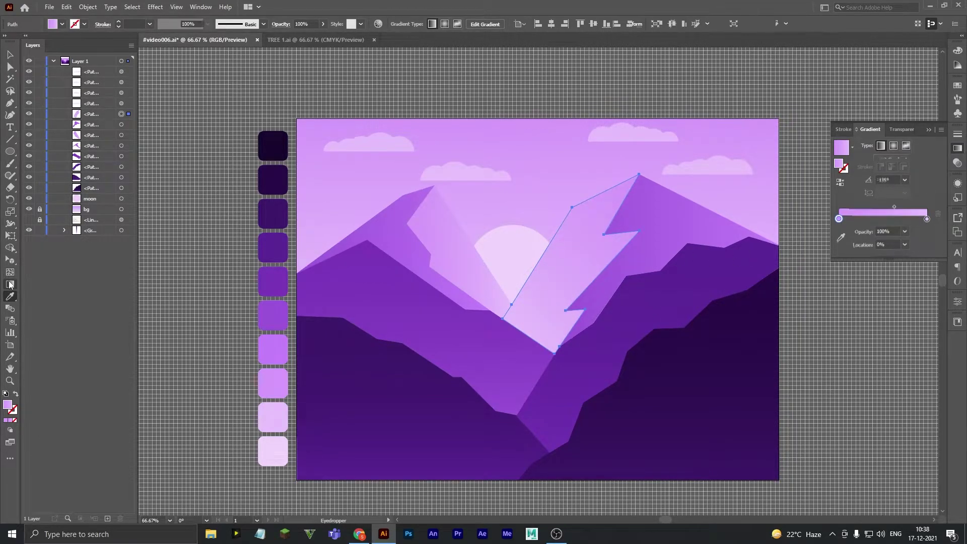
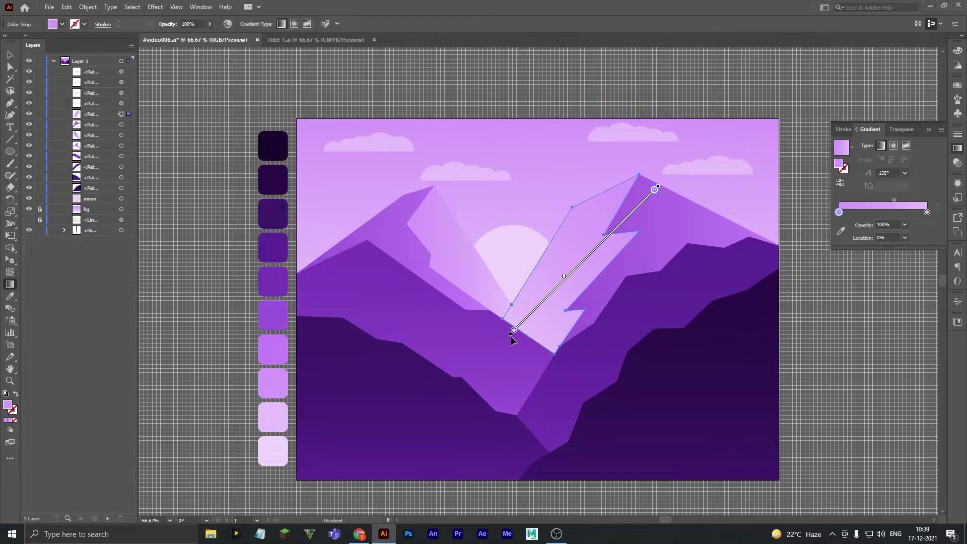
# - Re-angle the gradient across the mountain facet
pyautogui.moveTo(510, 327); pyautogui.dragTo(660, 195)
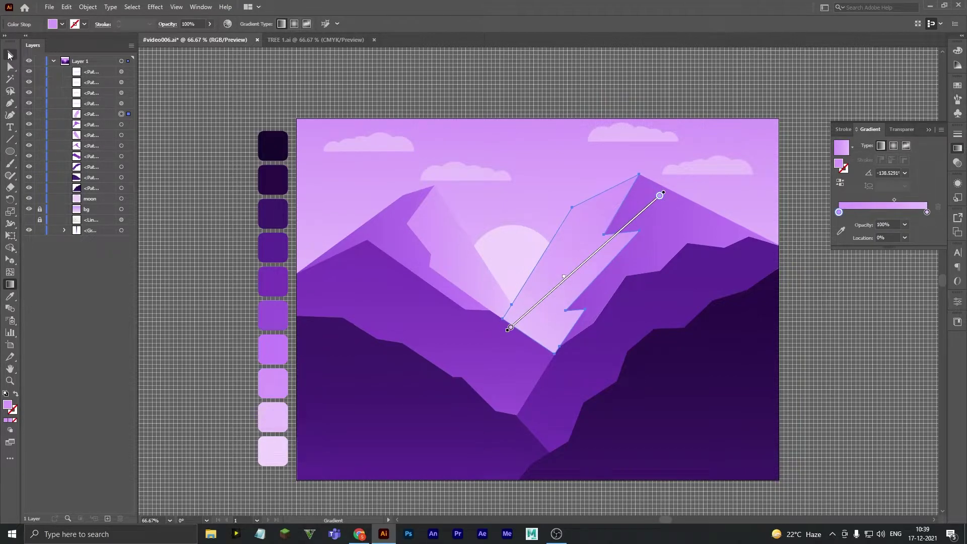
pyautogui.click(9, 55)
pyautogui.click(433, 416)
# - Paste a copy of the moon in front, enlarge it around its centre, and set its opacity to 30%
pyautogui.click(518, 265)
pyautogui.press('a')
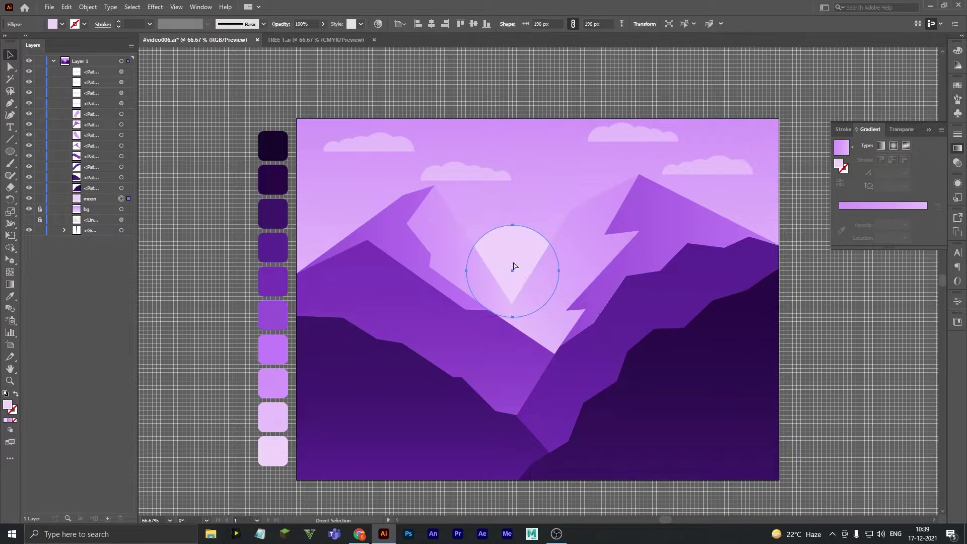
pyautogui.hotkey('ctrl', 'c')
pyautogui.hotkey('ctrl', 'f')
pyautogui.press('v')
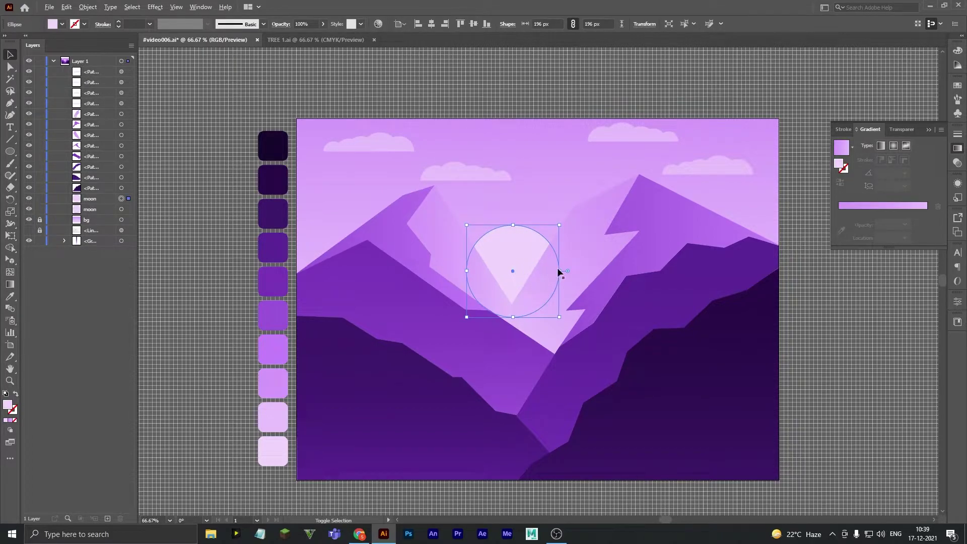
pyautogui.moveTo(558, 271); pyautogui.dragTo(570, 271)
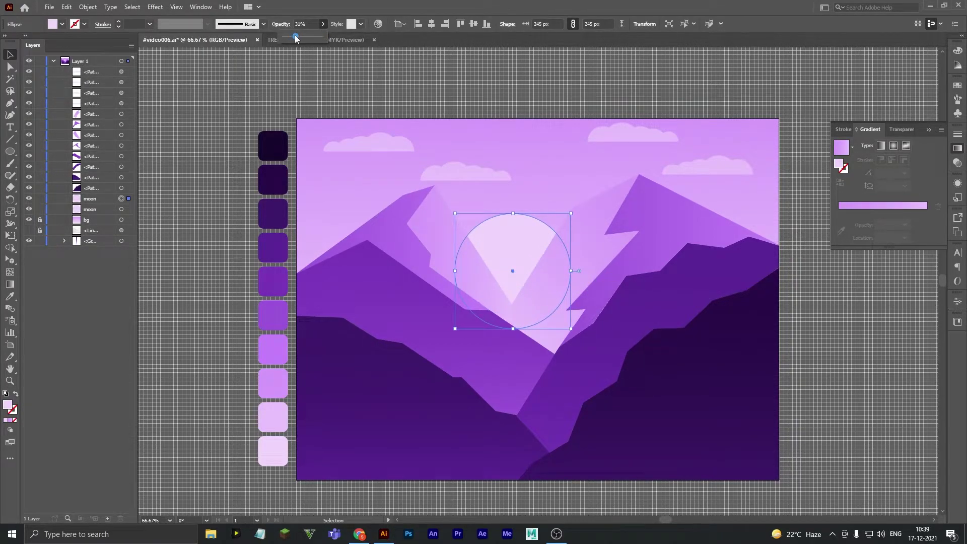
pyautogui.moveTo(296, 38); pyautogui.dragTo(293, 39)
pyautogui.click(200, 209)
pyautogui.click(518, 227)
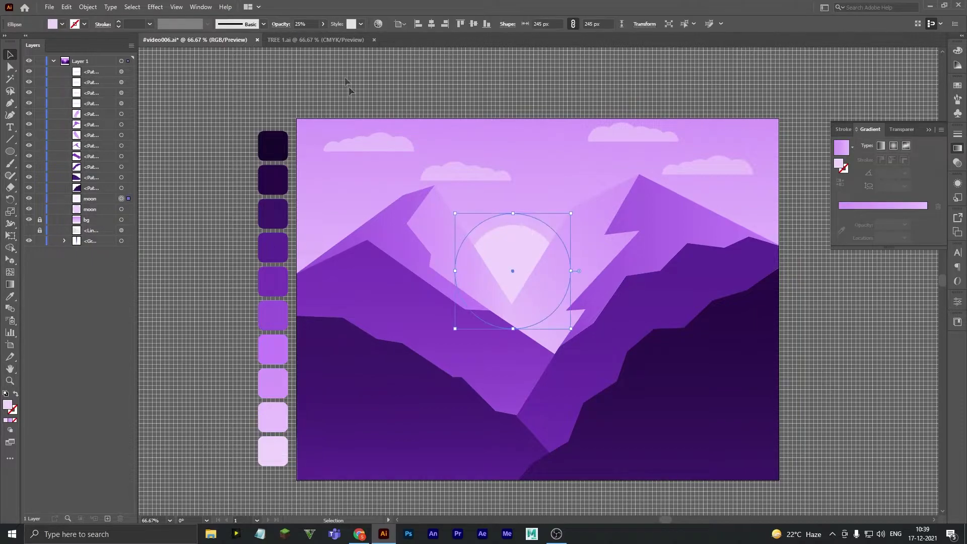
pyautogui.click(322, 23)
pyautogui.moveTo(293, 38); pyautogui.dragTo(297, 38)
pyautogui.click(210, 162)
pyautogui.click(512, 221)
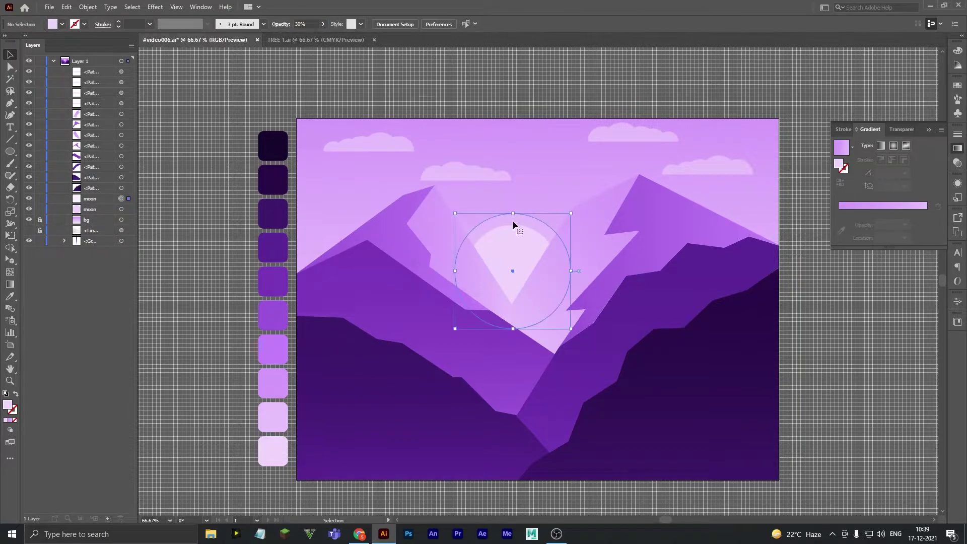
# - Add further, larger faint rings around the moon from copies of the ring
pyautogui.hotkey('ctrl', 'c')
pyautogui.hotkey('ctrl', 'f')
pyautogui.moveTo(570, 270); pyautogui.dragTo(592, 272)
pyautogui.hotkey('ctrl', 'shift', 'a')
pyautogui.click(546, 216)
pyautogui.press('a')
pyautogui.press('v')
pyautogui.hotkey('ctrl', 'c')
pyautogui.hotkey('ctrl', 'f')
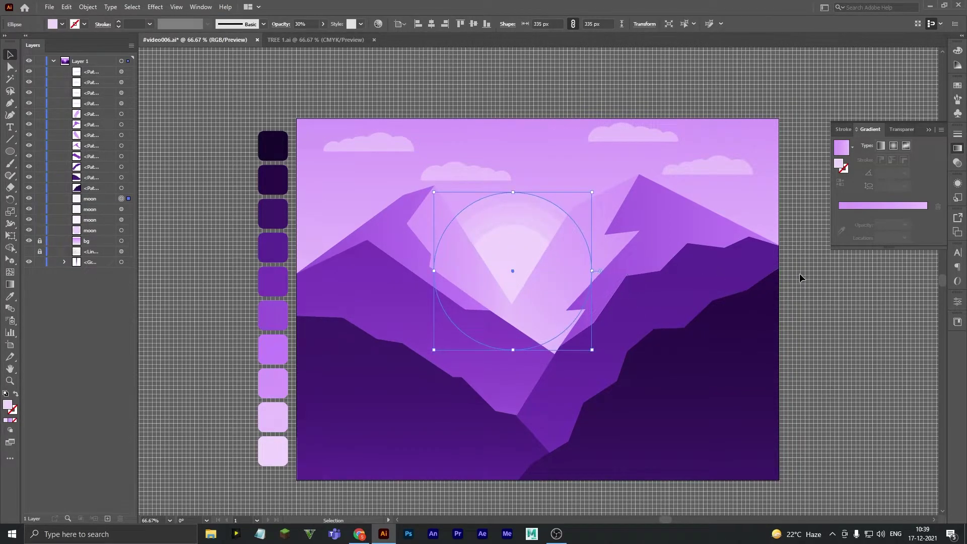
# - Group all the moon rings together
pyautogui.click(801, 278)
pyautogui.moveTo(525, 230); pyautogui.dragTo(524, 231)
pyautogui.hotkey('ctrl', 'g')
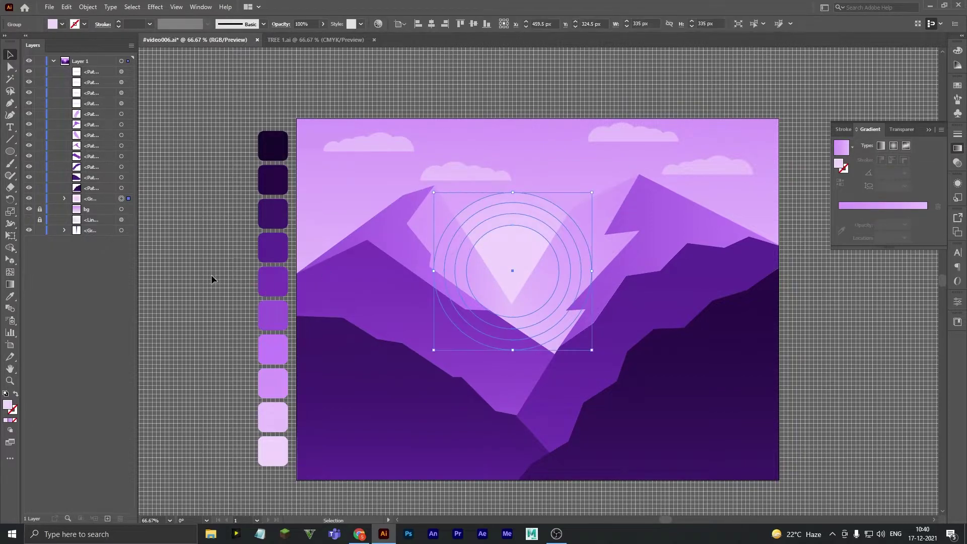
pyautogui.click(211, 277)
# - Set the left mountain's gradient angle to 180°
pyautogui.click(392, 225)
pyautogui.click(905, 185)
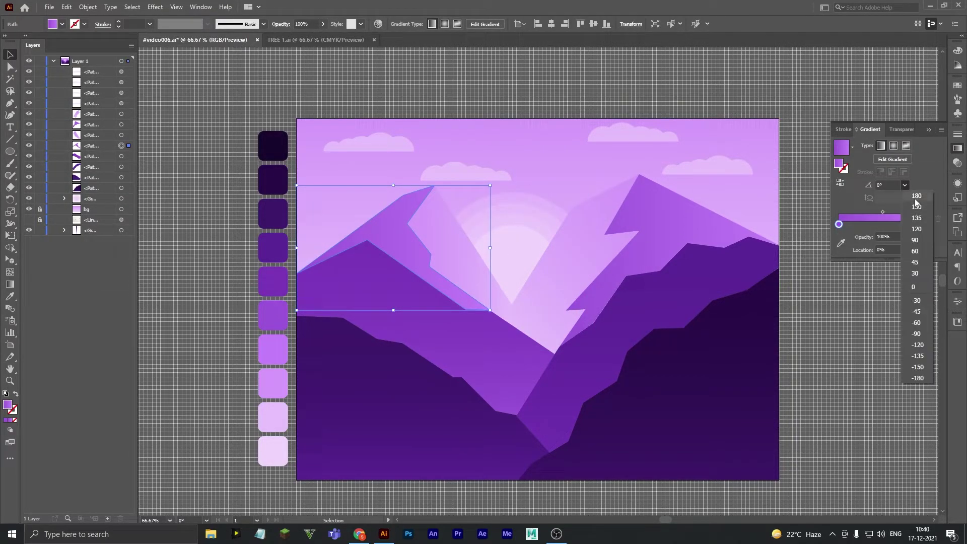
pyautogui.click(914, 202)
pyautogui.click(797, 181)
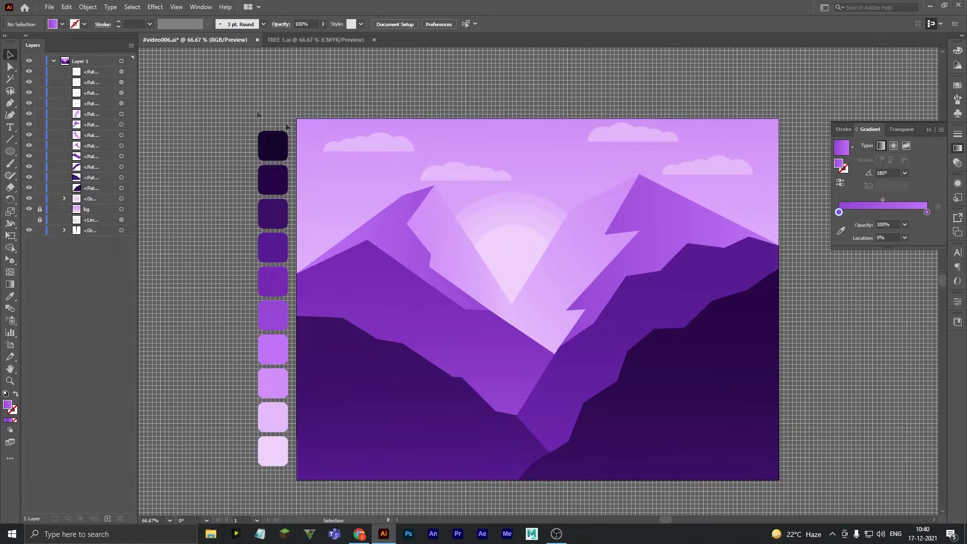
pyautogui.click(315, 40)
# - Copy the pine tree from TREE 1.ai and paste it into the landscape
pyautogui.click(559, 234)
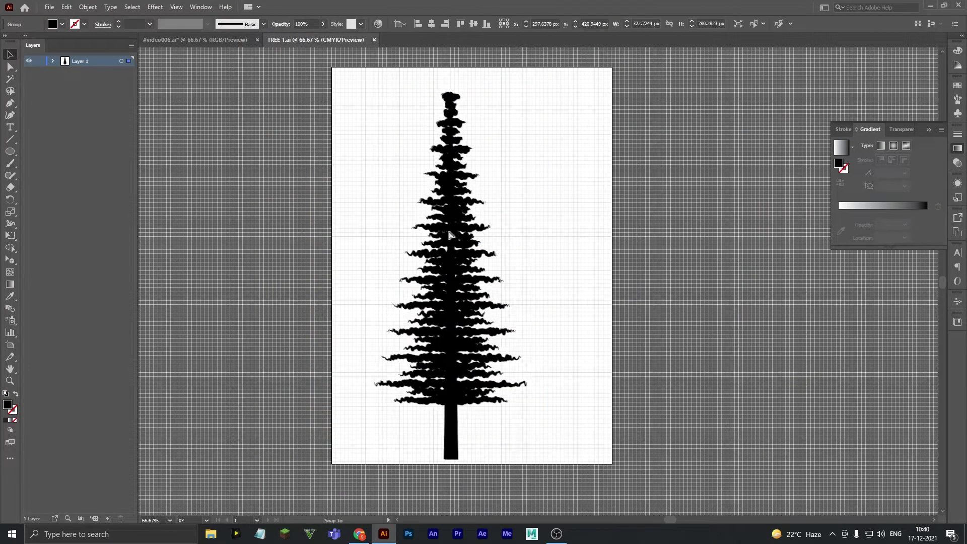
pyautogui.moveTo(468, 224); pyautogui.dragTo(464, 227)
pyautogui.hotkey('ctrl', 'c')
pyautogui.hotkey('ctrl', 'Tab')
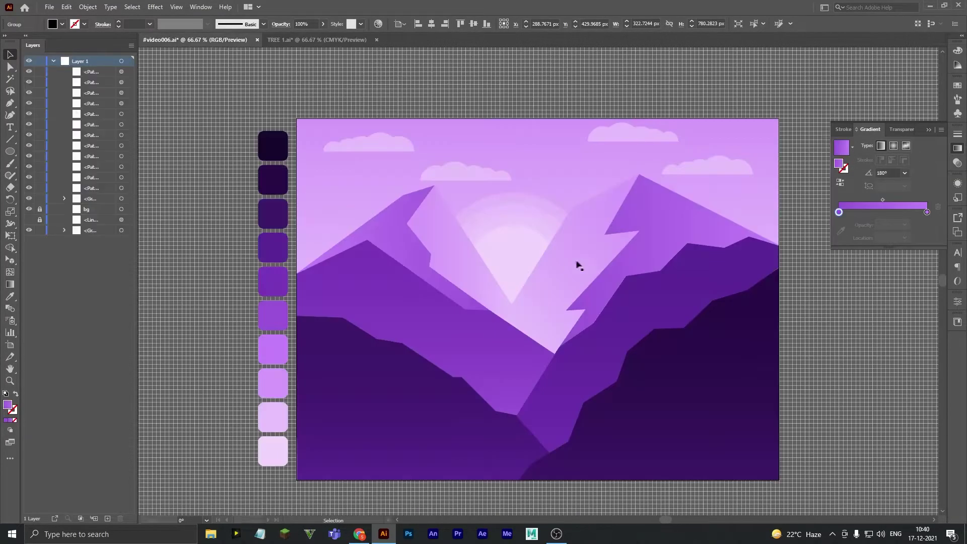
pyautogui.hotkey('ctrl', 'v')
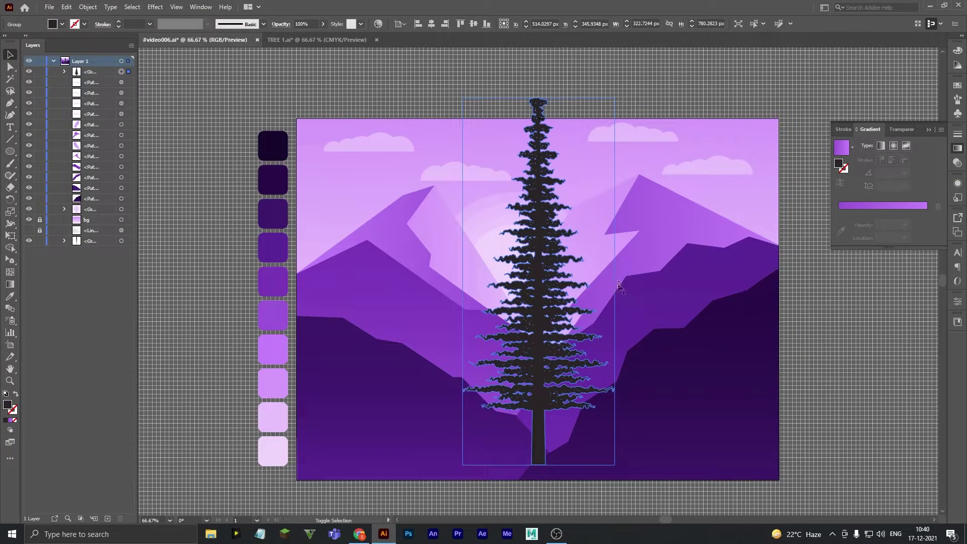
# - Shrink the tree at the right edge and recolour it dark purple with the Eyedropper
pyautogui.moveTo(619, 285)
pyautogui.mouseDown()
pyautogui.moveTo(587, 302)
pyautogui.moveTo(755, 255)
pyautogui.mouseUp()
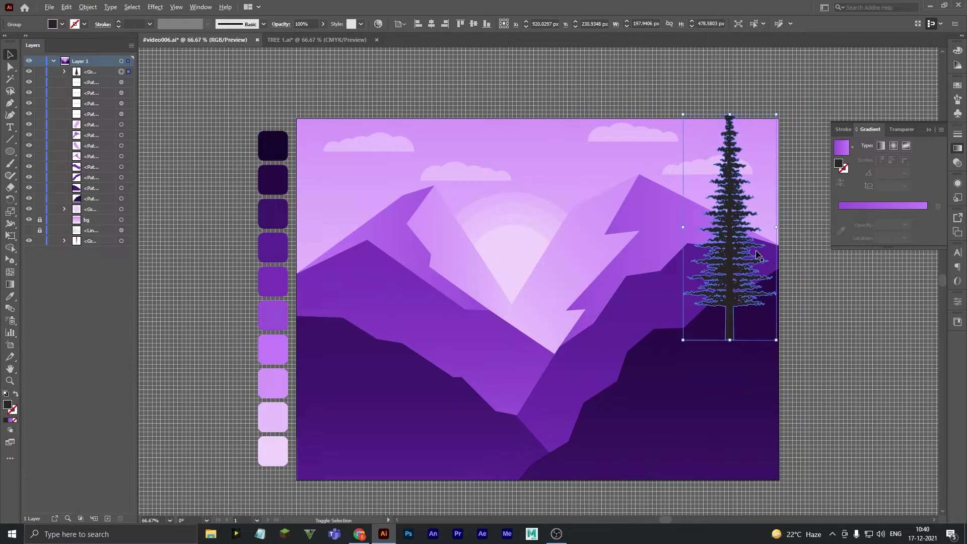
pyautogui.moveTo(776, 340); pyautogui.dragTo(759, 298)
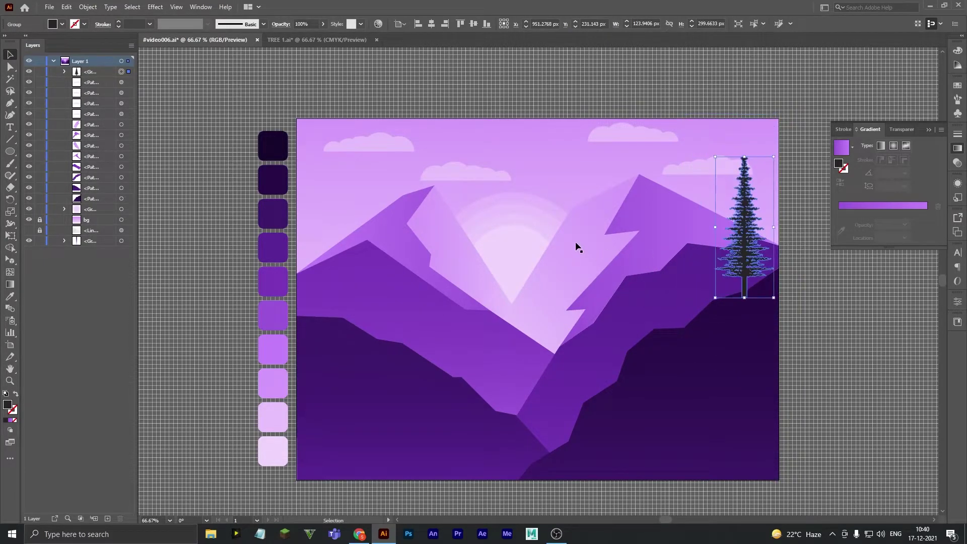
pyautogui.press('i')
pyautogui.click(272, 146)
pyautogui.click(10, 55)
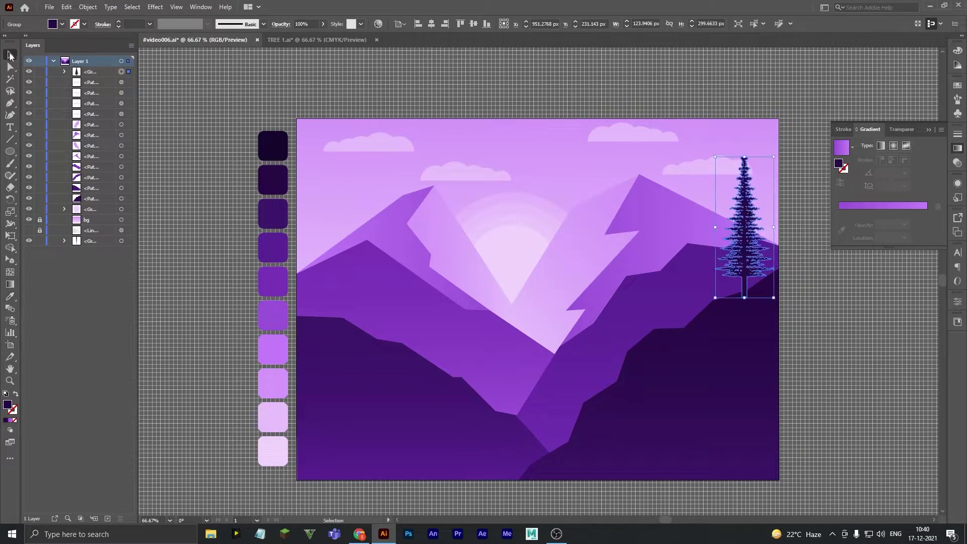
# - Place several tree copies beside the first along the right slope
pyautogui.press('a')
pyautogui.click(744, 254)
pyautogui.press('v')
pyautogui.moveTo(744, 254)
pyautogui.mouseDown()
pyautogui.moveTo(714, 273)
pyautogui.moveTo(532, 308)
pyautogui.moveTo(681, 288)
pyautogui.mouseUp()
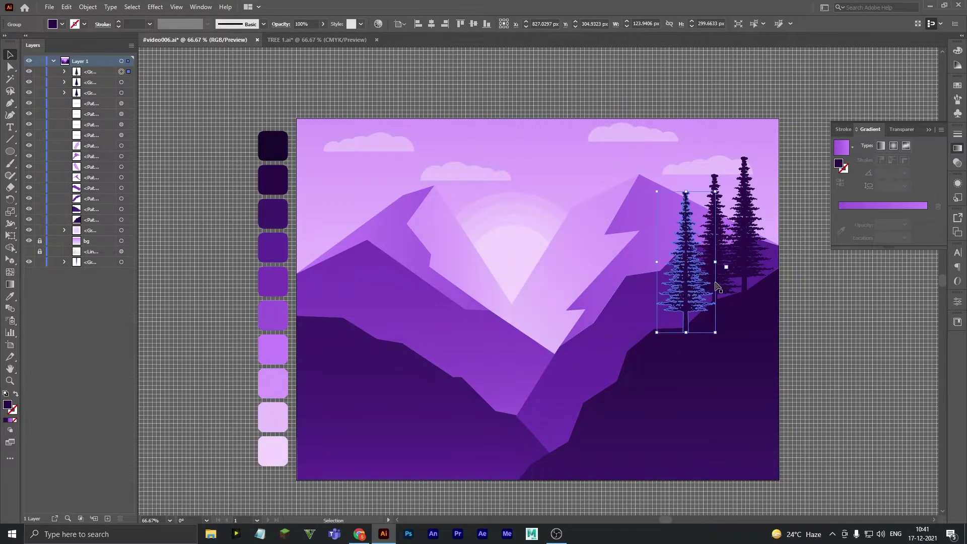
pyautogui.click(560, 289)
pyautogui.moveTo(570, 283)
pyautogui.mouseDown()
pyautogui.moveTo(550, 287)
pyautogui.moveTo(732, 261)
pyautogui.mouseUp()
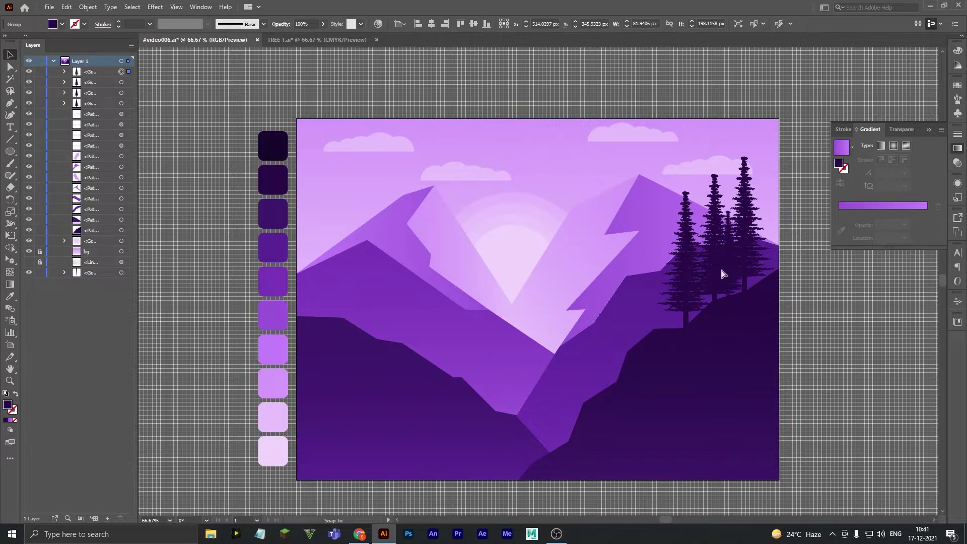
pyautogui.hotkey('ctrl', 'v')
pyautogui.moveTo(543, 313); pyautogui.dragTo(668, 292)
# - Add smaller tree copies further down the right slope
pyautogui.click(657, 298)
pyautogui.click(146, 327)
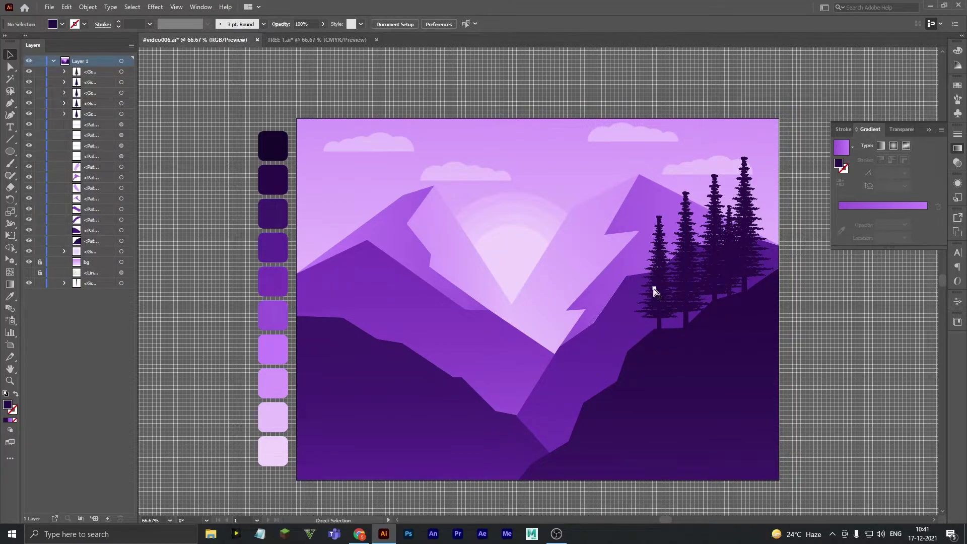
pyautogui.moveTo(657, 292)
pyautogui.mouseDown()
pyautogui.moveTo(627, 322)
pyautogui.moveTo(635, 315)
pyautogui.mouseUp()
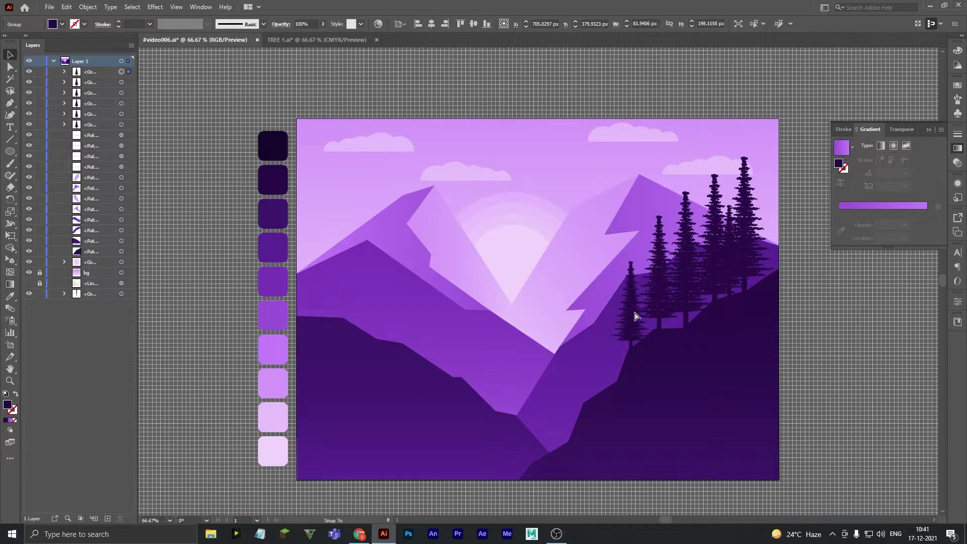
pyautogui.moveTo(610, 360)
pyautogui.mouseDown()
pyautogui.moveTo(615, 338)
pyautogui.moveTo(612, 356)
pyautogui.mouseUp()
pyautogui.click(674, 407)
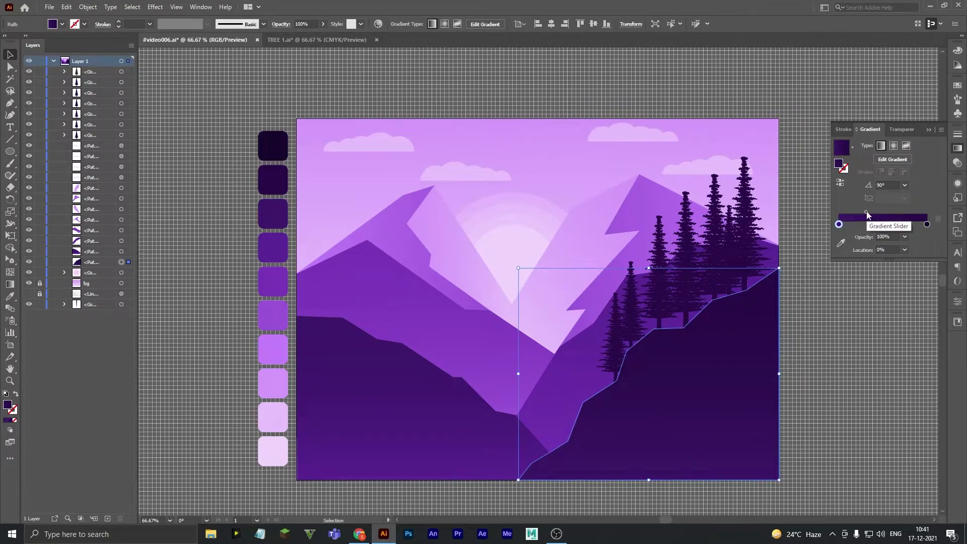
# - Move the dark right hill's gradient midpoint left to 13%
pyautogui.moveTo(866, 212); pyautogui.dragTo(857, 211)
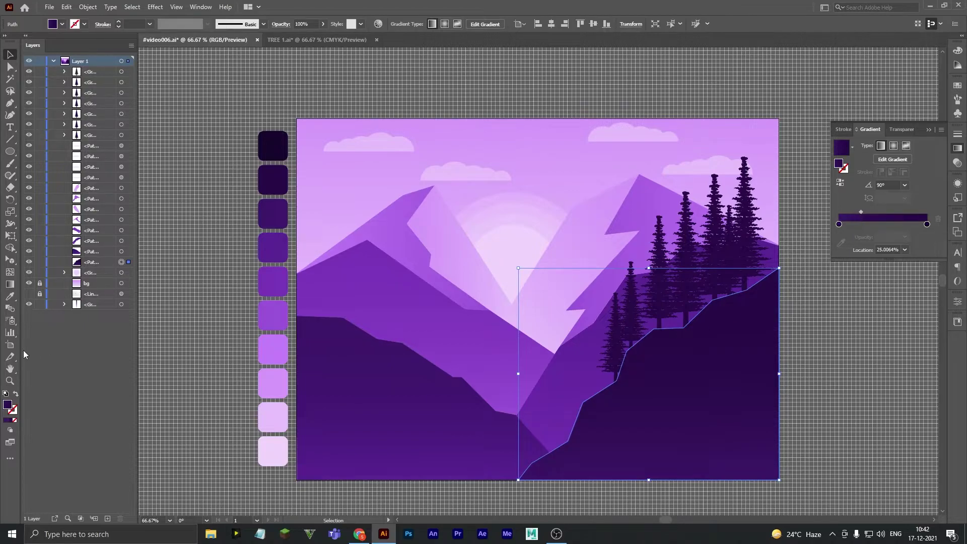
pyautogui.click(10, 283)
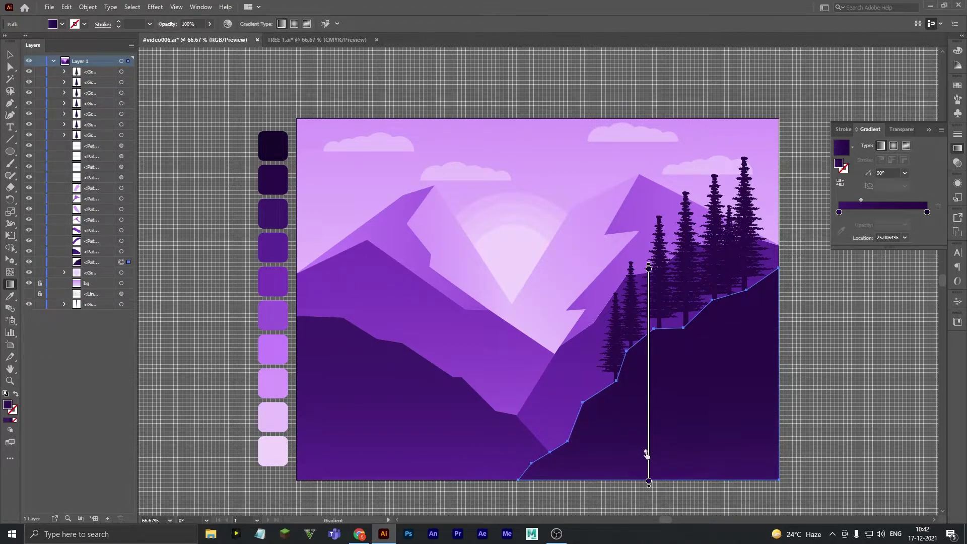
pyautogui.click(10, 53)
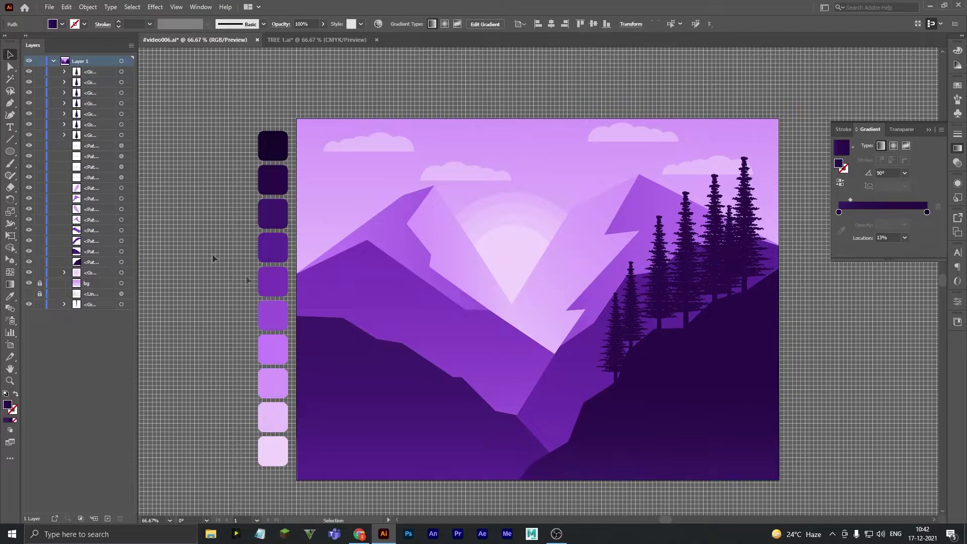
pyautogui.click(353, 282)
# - Nudge one slope tree slightly right, then copy the slope trees
pyautogui.click(612, 340)
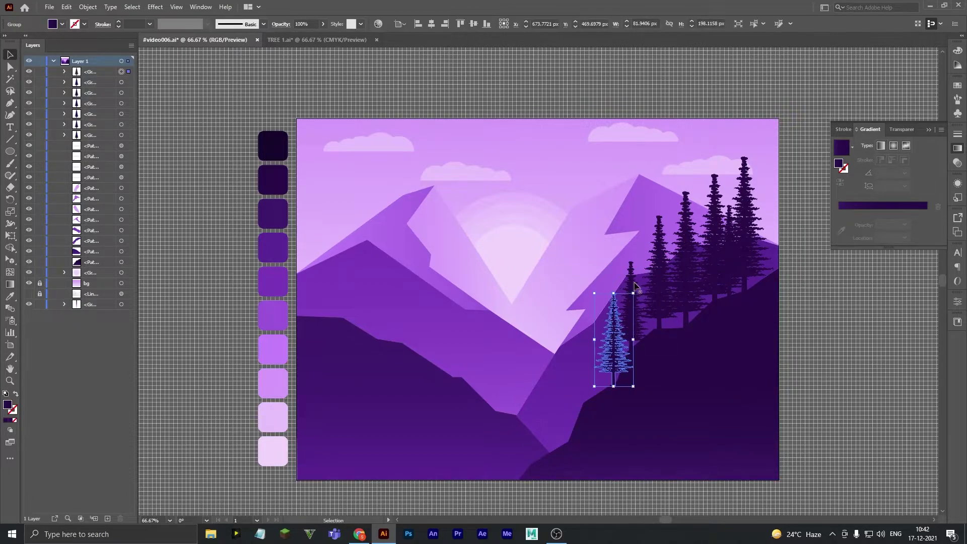
pyautogui.moveTo(630, 302); pyautogui.dragTo(637, 300)
pyautogui.click(873, 388)
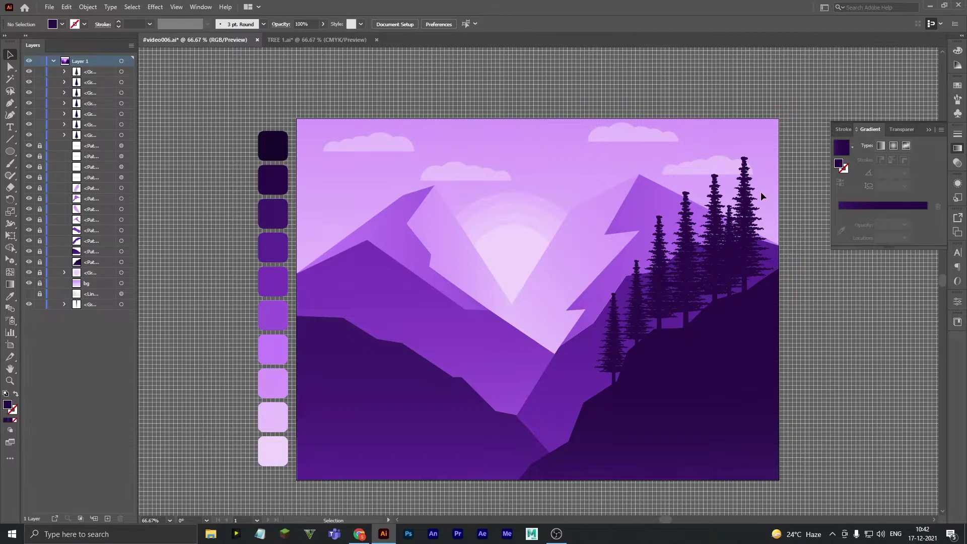
pyautogui.moveTo(598, 335); pyautogui.dragTo(597, 339)
pyautogui.hotkey('ctrl', 'c')
# - Paste the trees, mirror them horizontally, and move them onto the left slope
pyautogui.hotkey('ctrl', 'v')
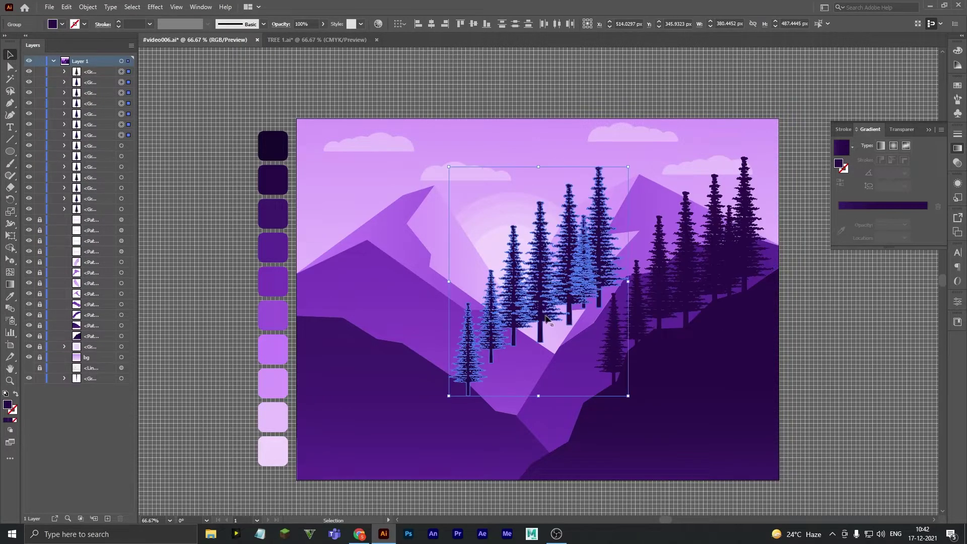
pyautogui.rightClick(537, 309)
pyautogui.moveTo(568, 425)
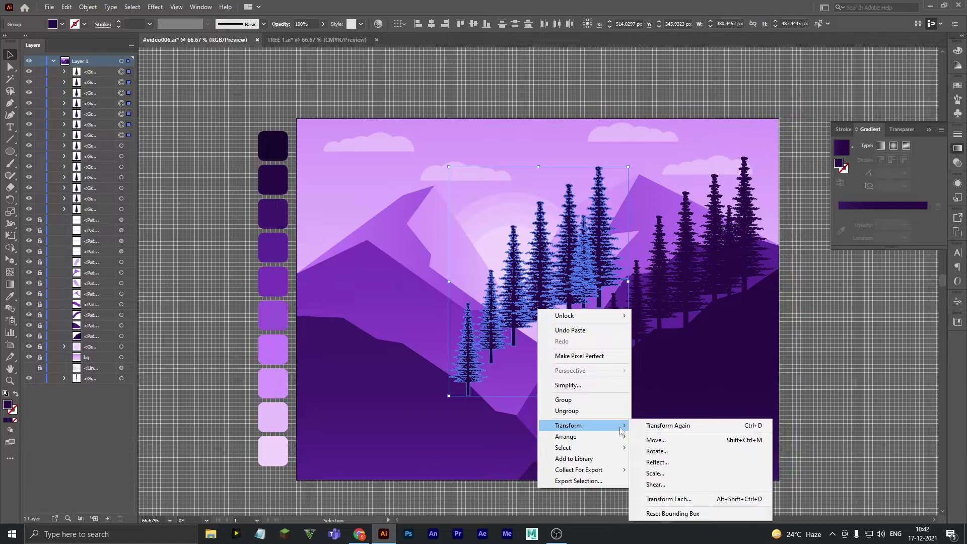
pyautogui.click(658, 463)
pyautogui.click(486, 330)
pyautogui.moveTo(574, 313)
pyautogui.mouseDown()
pyautogui.moveTo(458, 336)
pyautogui.moveTo(428, 326)
pyautogui.mouseUp()
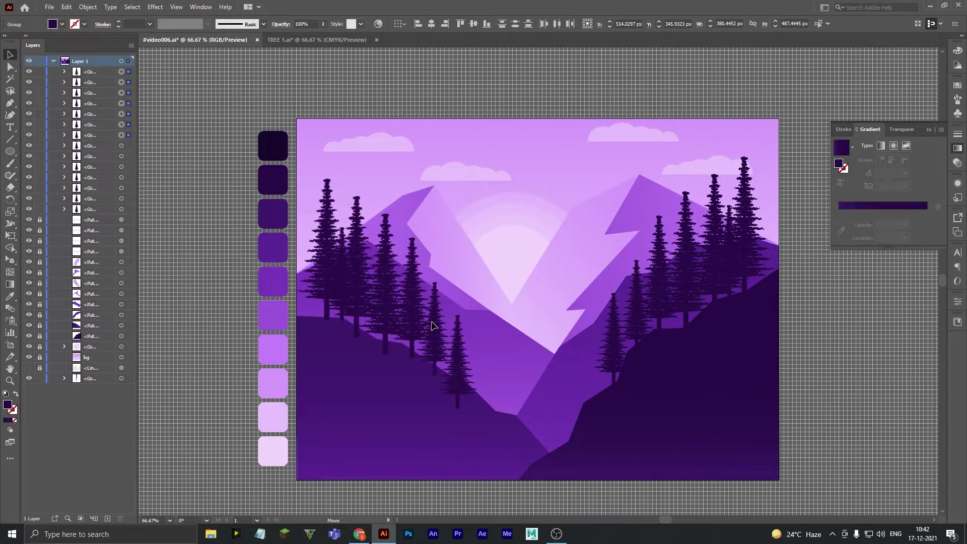
# - Recolour the left-slope trees dark purple and raise the smallest tree up the hillside
pyautogui.press('i')
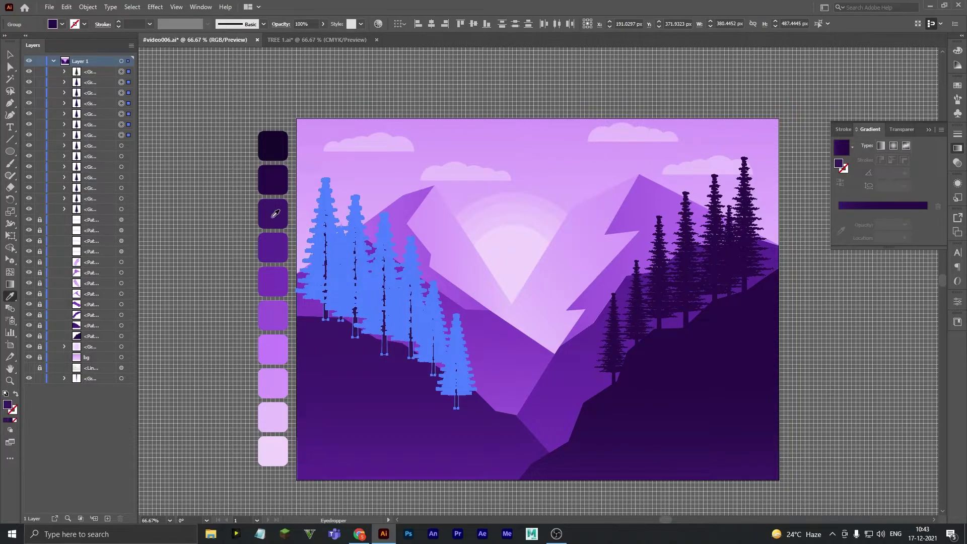
pyautogui.click(10, 55)
pyautogui.click(404, 405)
pyautogui.click(460, 367)
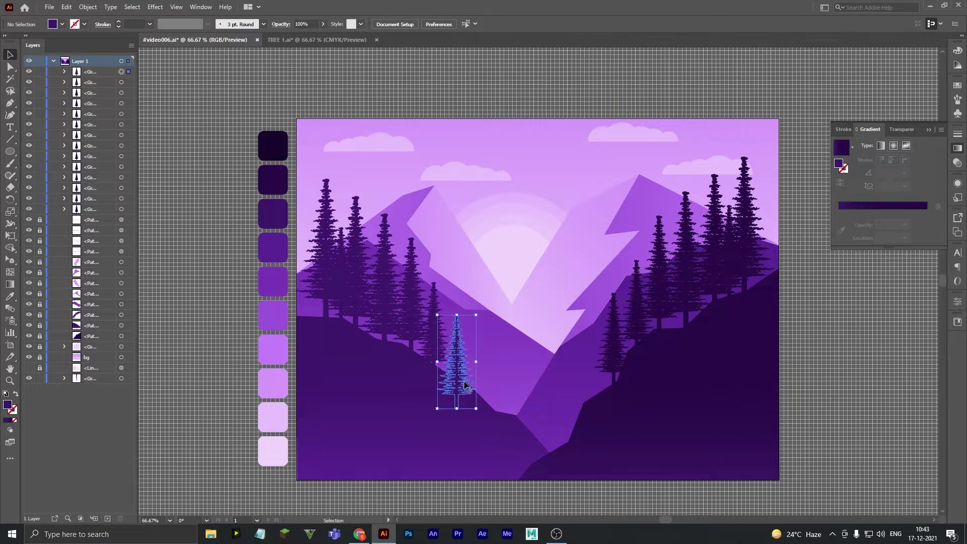
pyautogui.moveTo(463, 372); pyautogui.dragTo(468, 348)
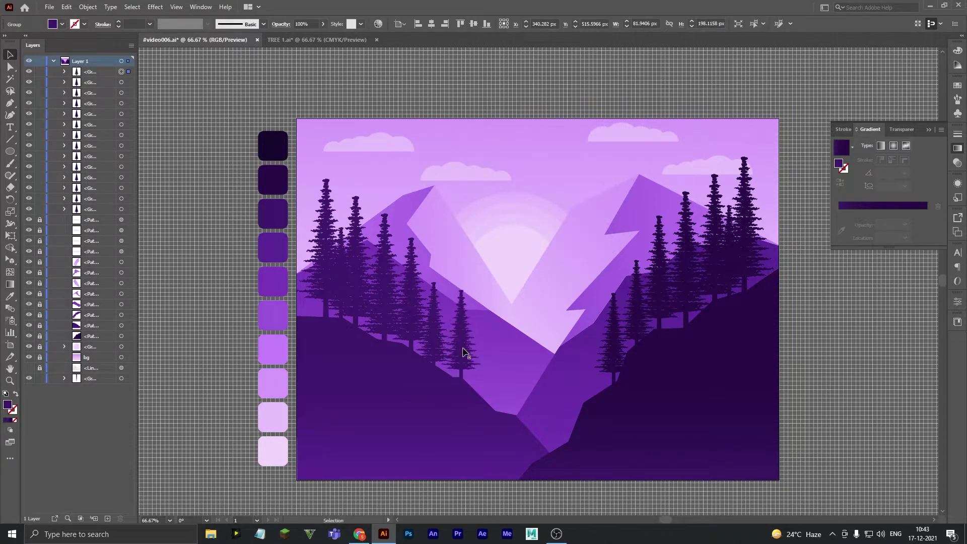
pyautogui.click(430, 421)
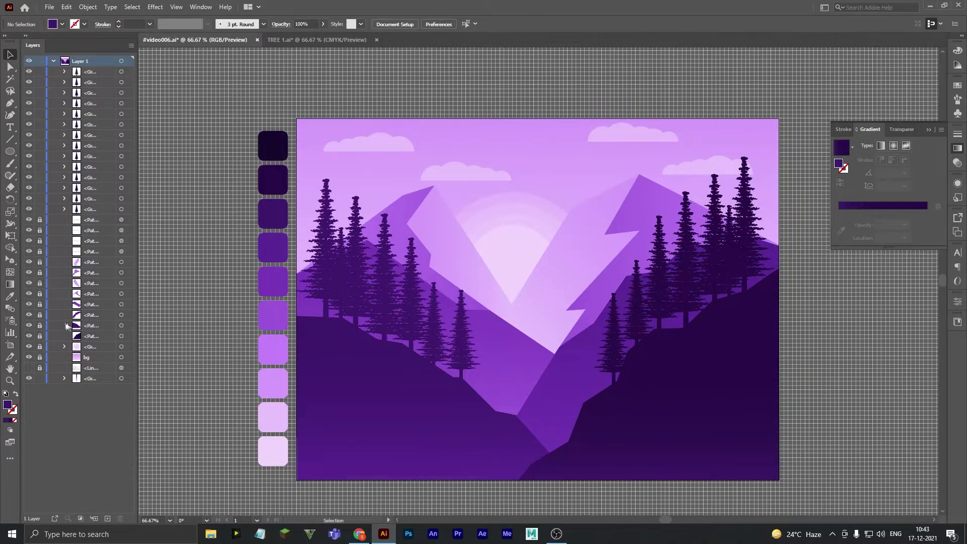
# - Give the front left hill a 90° vertical gradient shortened toward its bottom
pyautogui.click(121, 325)
pyautogui.click(8, 287)
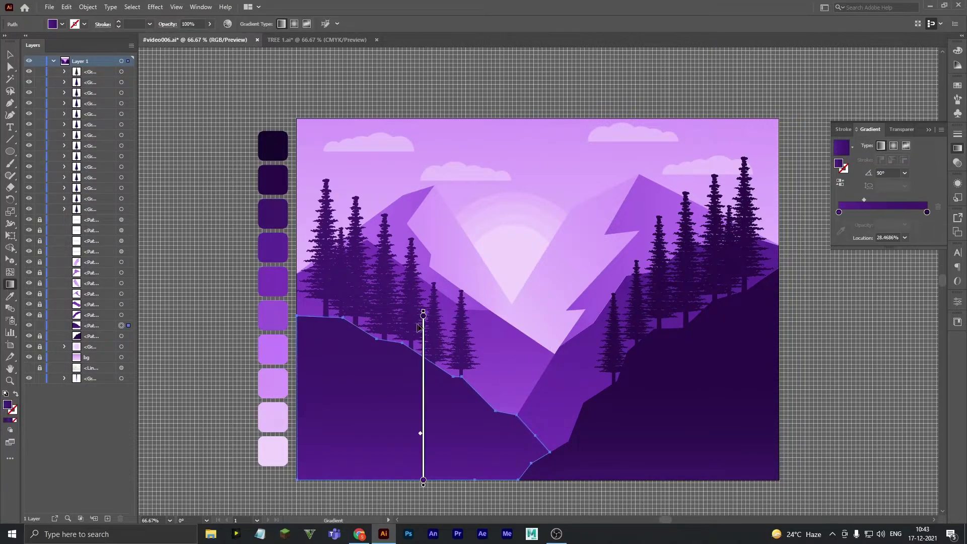
pyautogui.click(904, 173)
pyautogui.click(916, 205)
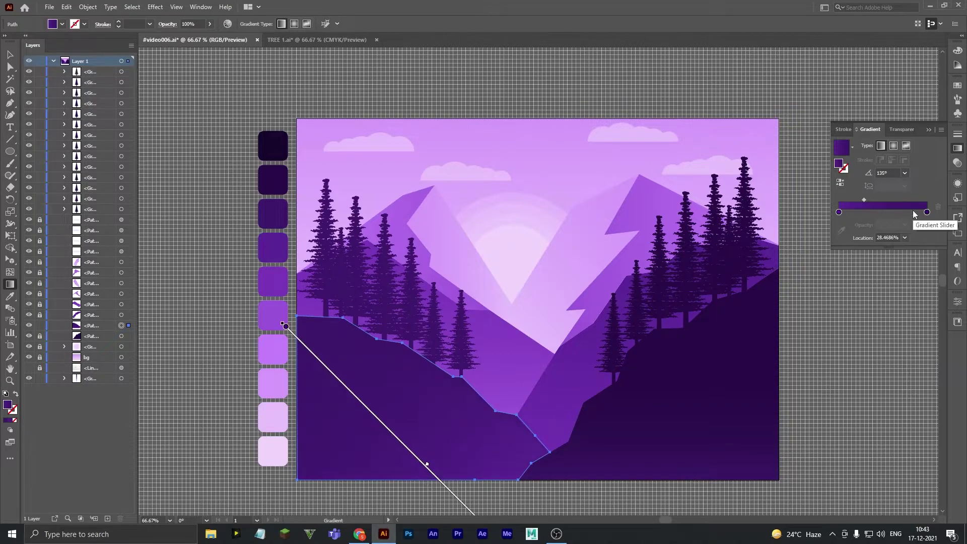
pyautogui.click(904, 173)
pyautogui.click(913, 274)
pyautogui.write('90')
pyautogui.press('Return')
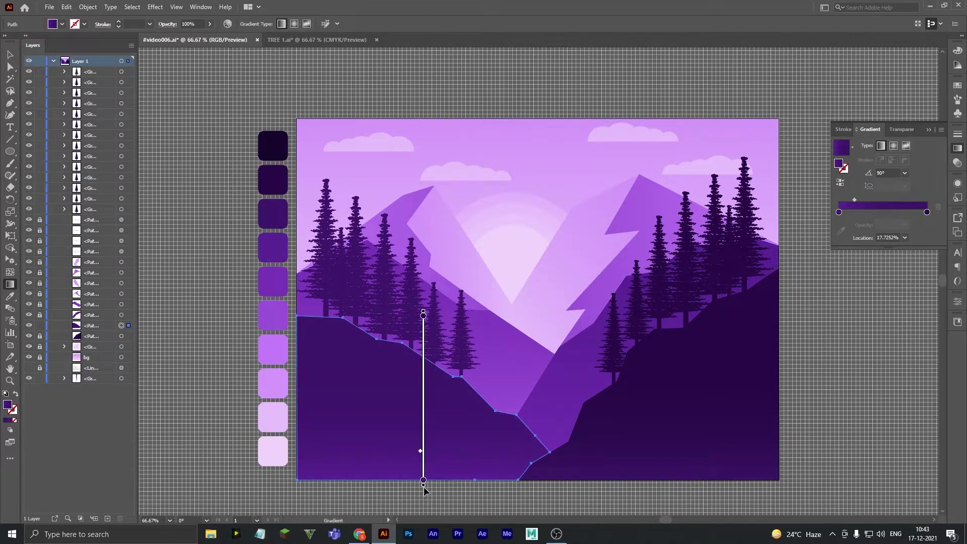
pyautogui.moveTo(423, 313); pyautogui.dragTo(419, 389)
pyautogui.press('v')
pyautogui.click(198, 218)
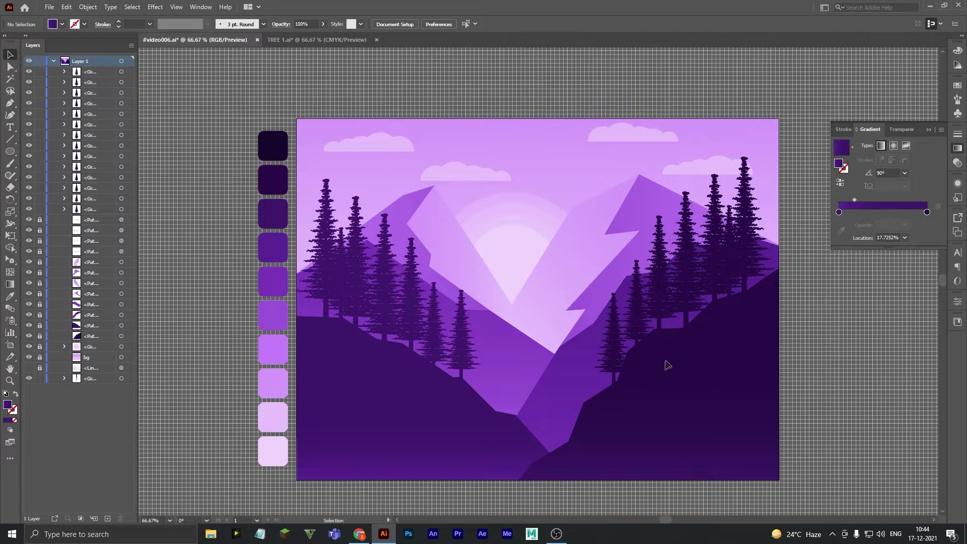
# - Paste a trial copy of the tree group mid-valley, then delete it
pyautogui.click(121, 315)
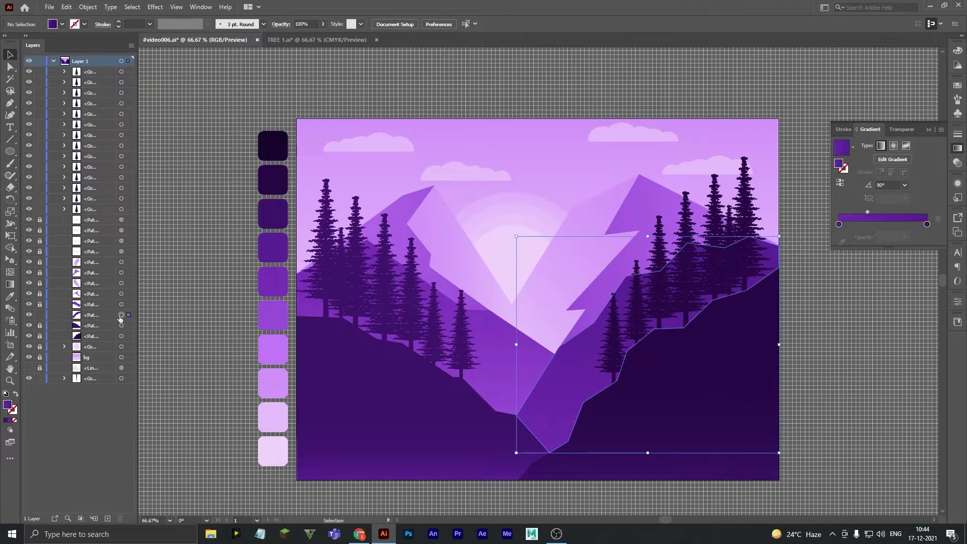
pyautogui.click(806, 213)
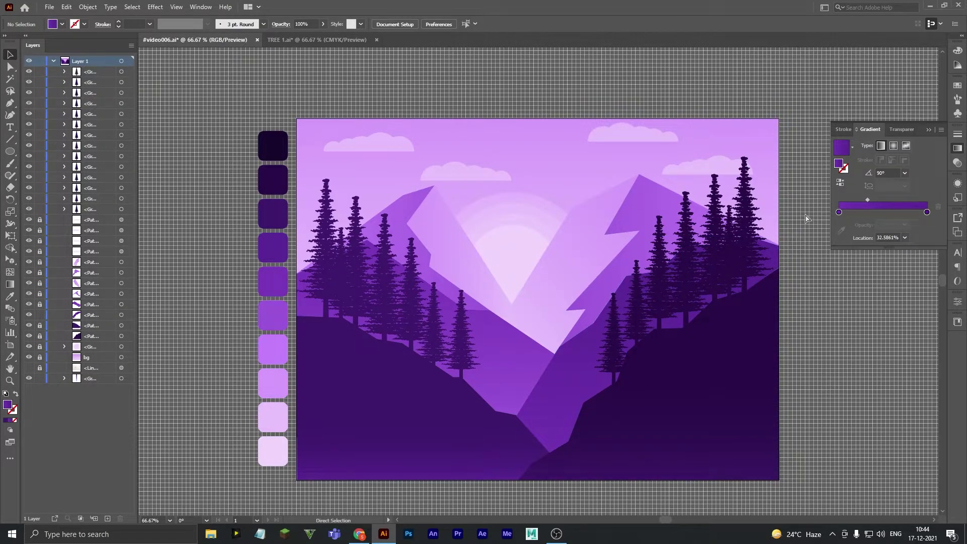
pyautogui.hotkey('ctrl', 'v')
pyautogui.moveTo(544, 314); pyautogui.dragTo(538, 311)
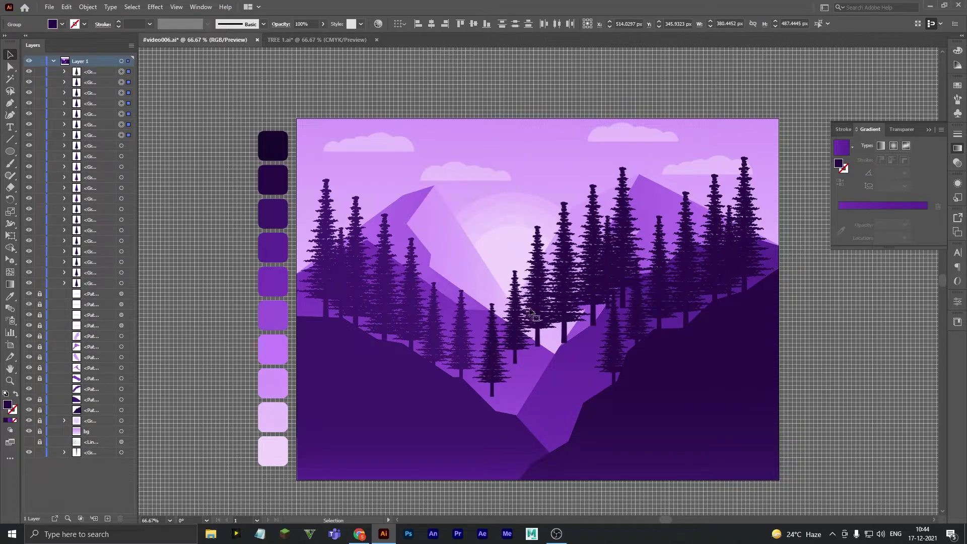
pyautogui.press('Delete')
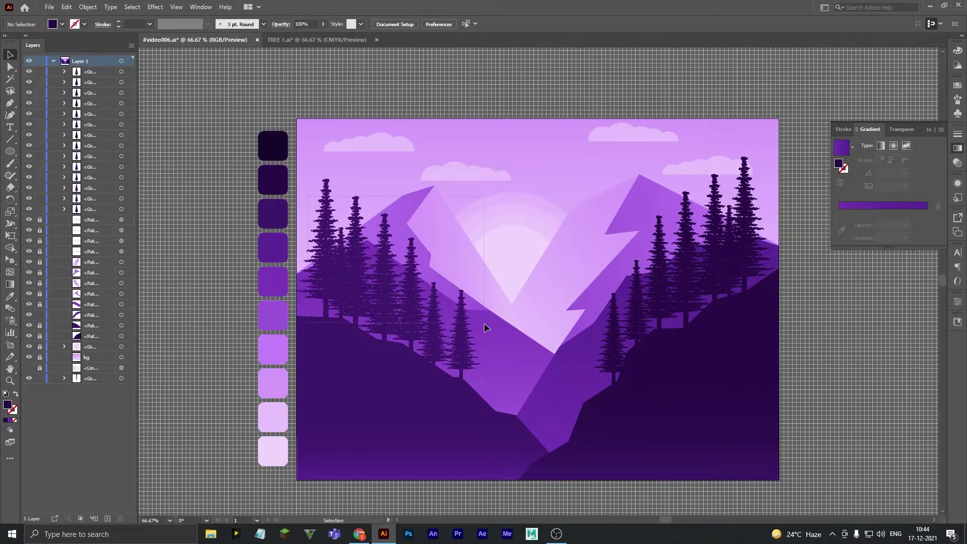
# - Lock the left-slope tree layers, then select all the right-slope trees
pyautogui.moveTo(308, 196); pyautogui.dragTo(484, 327)
pyautogui.moveTo(39, 125); pyautogui.dragTo(40, 71)
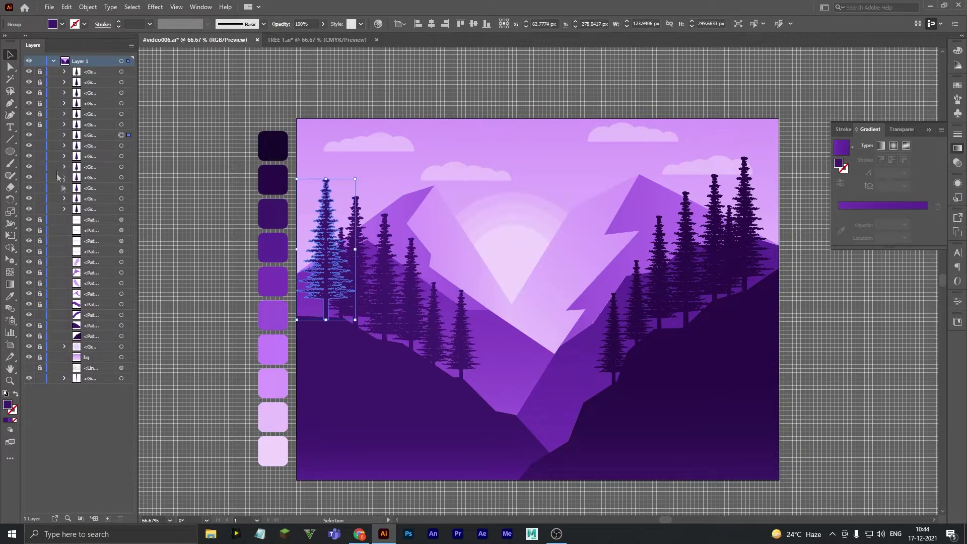
pyautogui.click(43, 135)
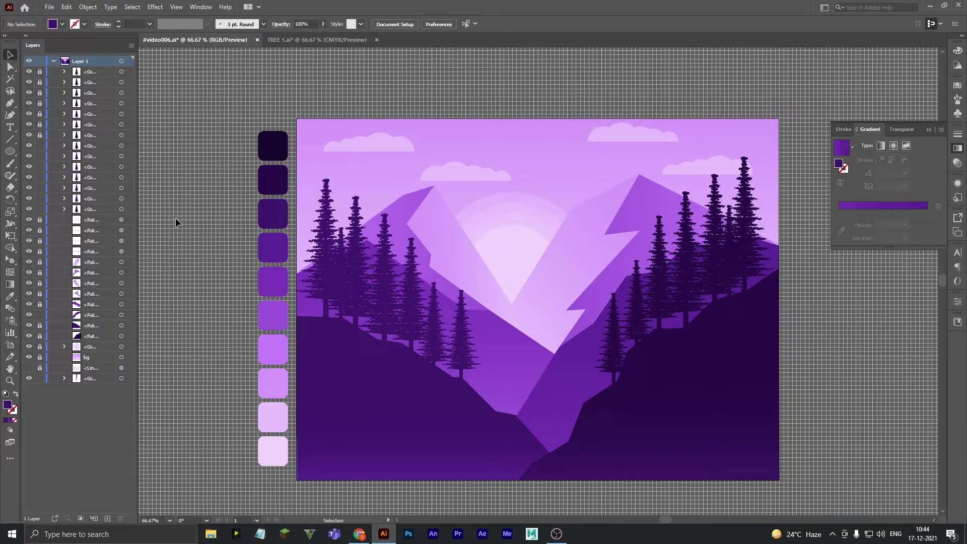
pyautogui.click(768, 336)
pyautogui.click(145, 294)
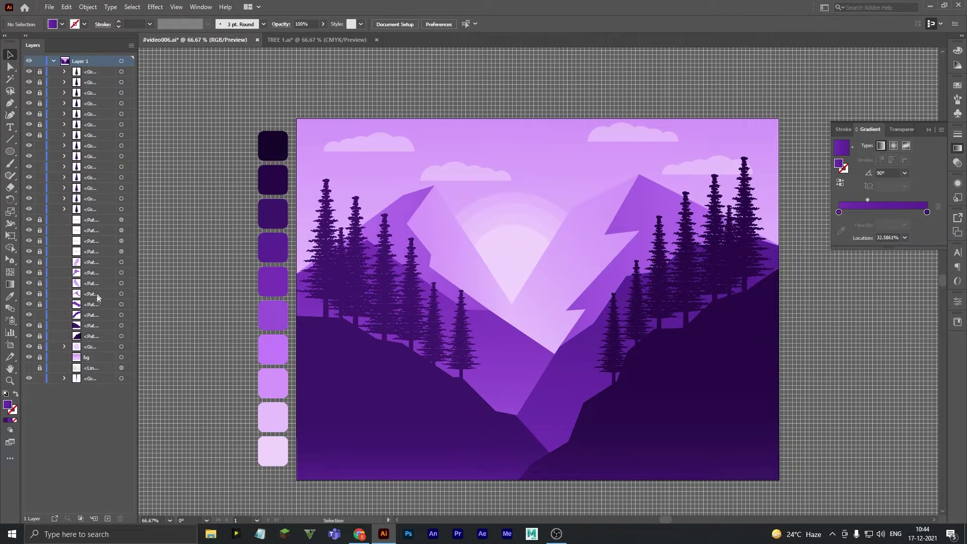
pyautogui.moveTo(765, 328); pyautogui.dragTo(766, 330)
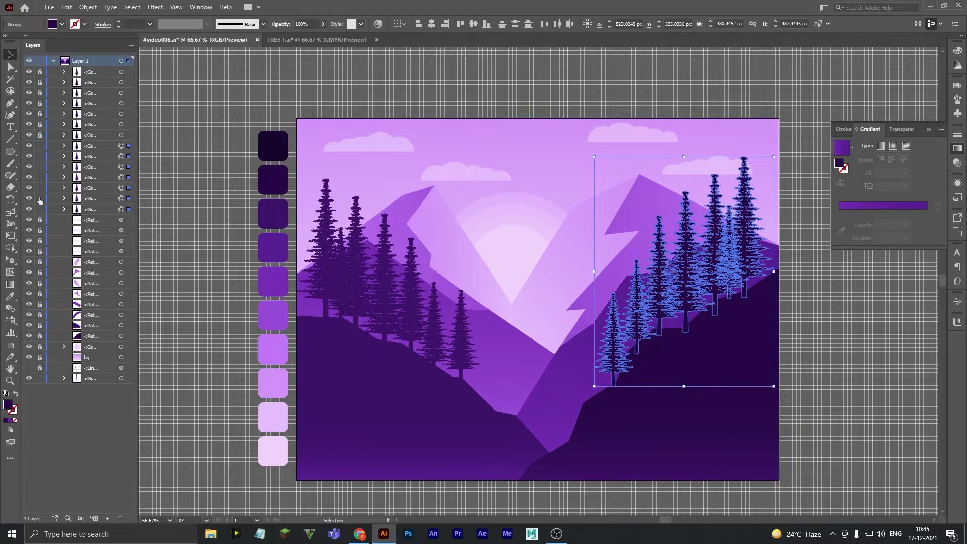
# - Group the right-slope trees and the left-slope trees into separate groups
pyautogui.hotkey('ctrl', 'g')
pyautogui.hotkey('ctrl', 'shift', 'a')
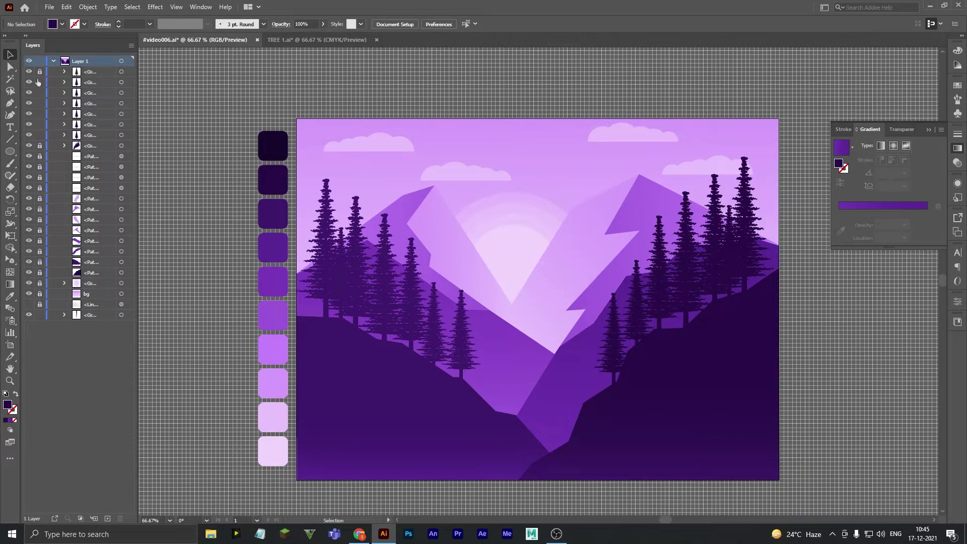
pyautogui.moveTo(315, 191); pyautogui.dragTo(477, 380)
pyautogui.hotkey('ctrl', 'g')
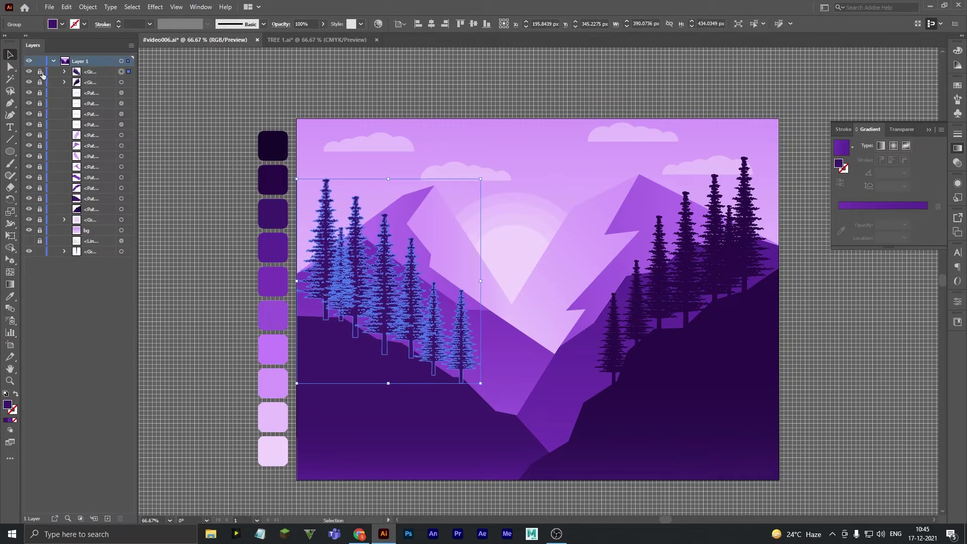
pyautogui.hotkey('ctrl', 'shift', 'a')
# - Paste a copy of the tree group over the valley and recolour one tree with sampled purple
pyautogui.hotkey('ctrl', 'v')
pyautogui.moveTo(544, 370); pyautogui.dragTo(548, 267)
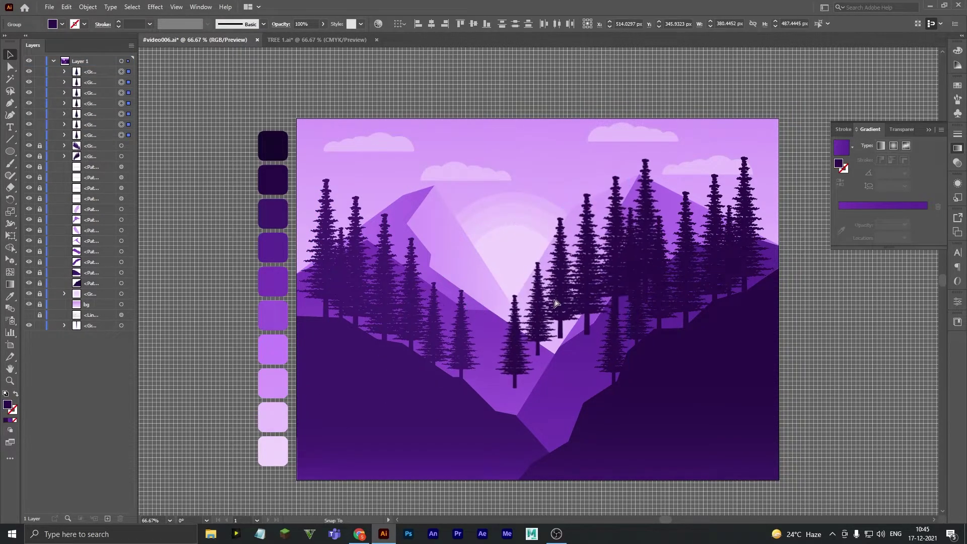
pyautogui.hotkey('ctrl', 'shift', 'a')
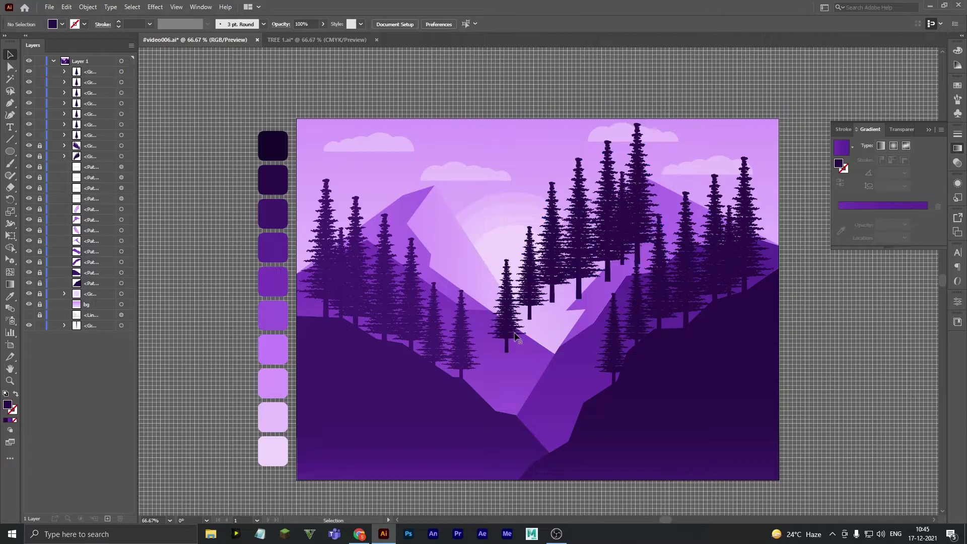
pyautogui.moveTo(507, 333); pyautogui.dragTo(544, 359)
pyautogui.press('i')
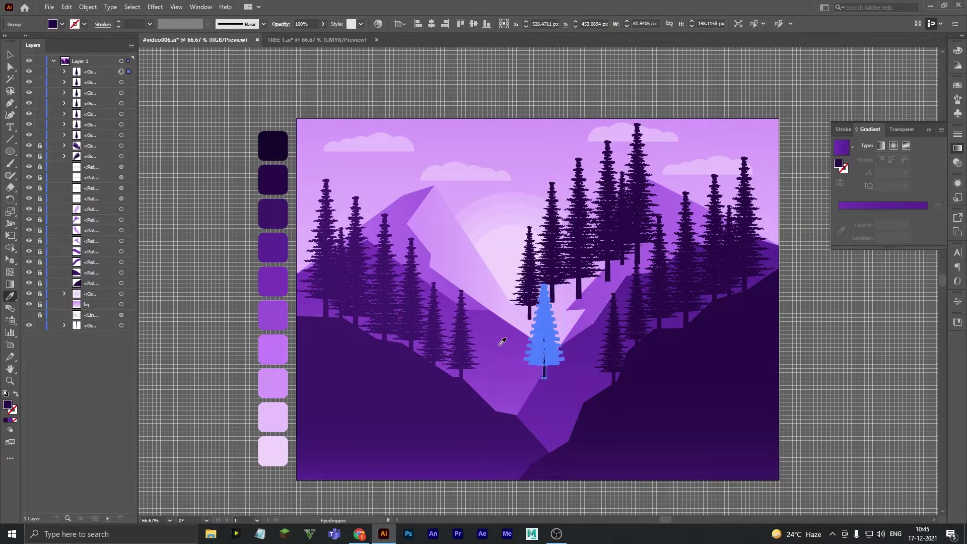
pyautogui.click(272, 252)
pyautogui.click(7, 56)
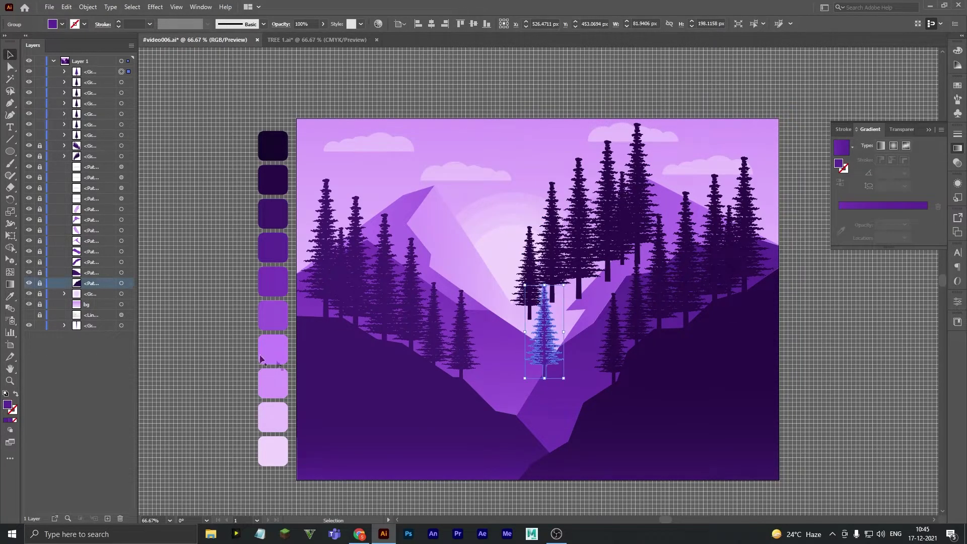
pyautogui.click(230, 320)
# - Recolour the tallest central tree a lighter purple with the Eyedropper
pyautogui.click(529, 267)
pyautogui.keyDown('shift'); pyautogui.click(551, 242); pyautogui.keyUp('shift')
pyautogui.keyDown('shift'); pyautogui.click(578, 226); pyautogui.keyUp('shift')
pyautogui.keyDown('shift'); pyautogui.click(607, 212); pyautogui.keyUp('shift')
pyautogui.keyDown('shift'); pyautogui.click(622, 227); pyautogui.keyUp('shift')
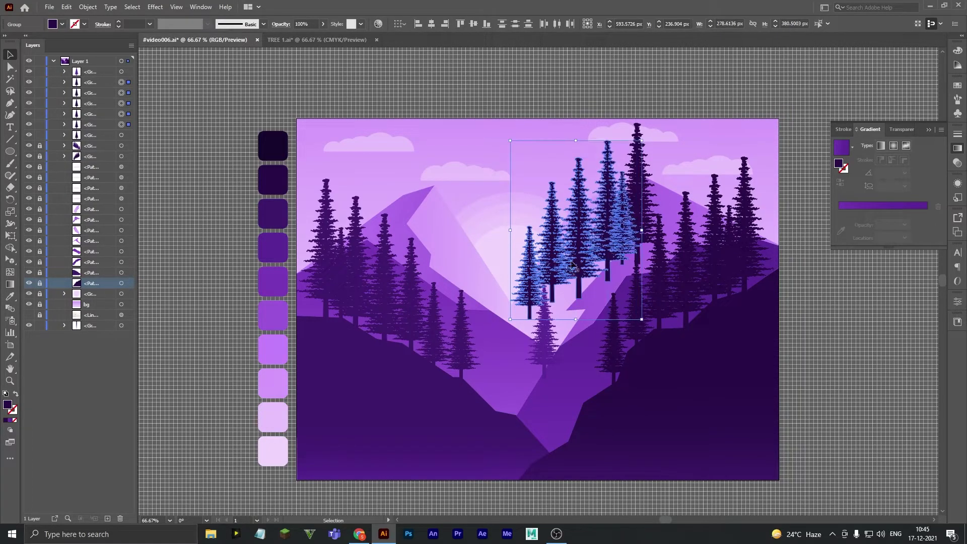
pyautogui.click(639, 182)
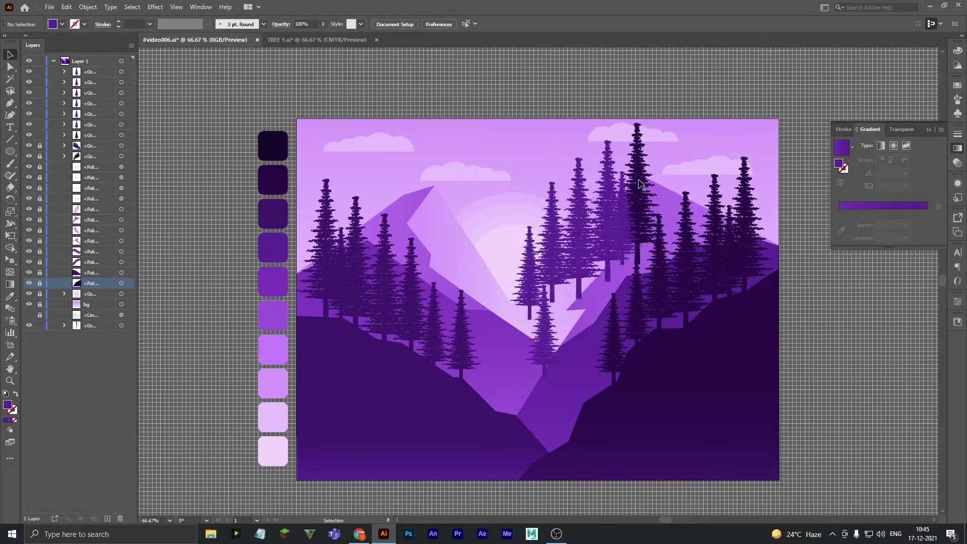
pyautogui.click(625, 224)
pyautogui.press('i')
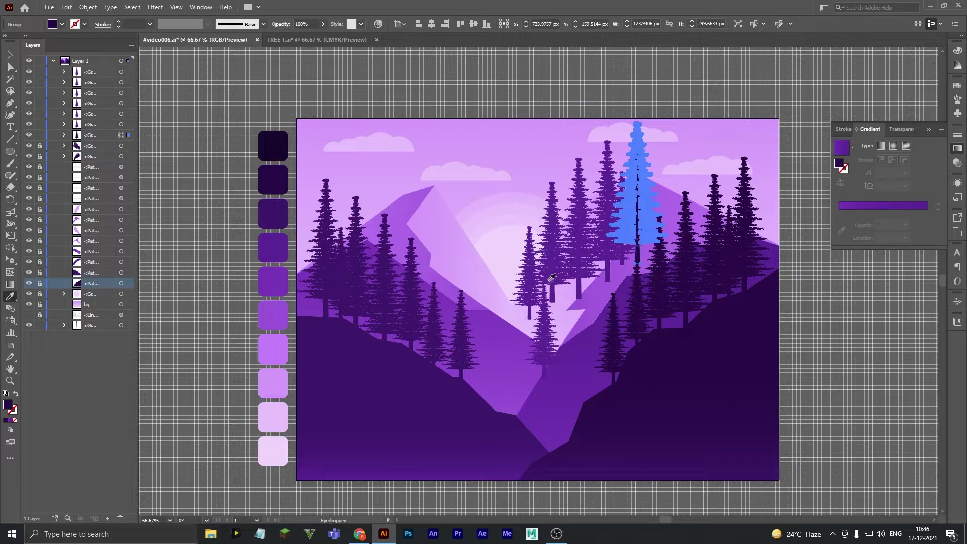
pyautogui.click(549, 282)
# - Move the tall tree toward the right edge, then shrink it and place it further left
pyautogui.click(10, 54)
pyautogui.moveTo(663, 207)
pyautogui.mouseDown()
pyautogui.moveTo(781, 199)
pyautogui.moveTo(770, 187)
pyautogui.moveTo(769, 201)
pyautogui.moveTo(725, 208)
pyautogui.mouseUp()
pyautogui.hotkey('ctrl', 'z')
pyautogui.hotkey('ctrl', 'z')
pyautogui.moveTo(733, 265)
pyautogui.mouseDown()
pyautogui.moveTo(722, 237)
pyautogui.moveTo(673, 204)
pyautogui.moveTo(679, 215)
pyautogui.mouseUp()
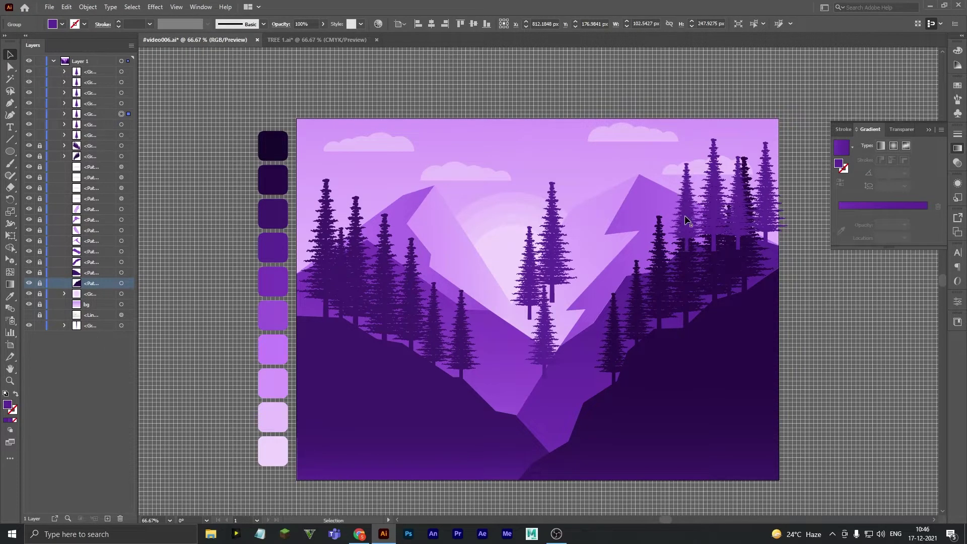
# - Reposition the right-slope pines, then group them and send the group behind the others
pyautogui.moveTo(679, 215)
pyautogui.mouseDown()
pyautogui.moveTo(589, 308)
pyautogui.moveTo(619, 250)
pyautogui.mouseUp()
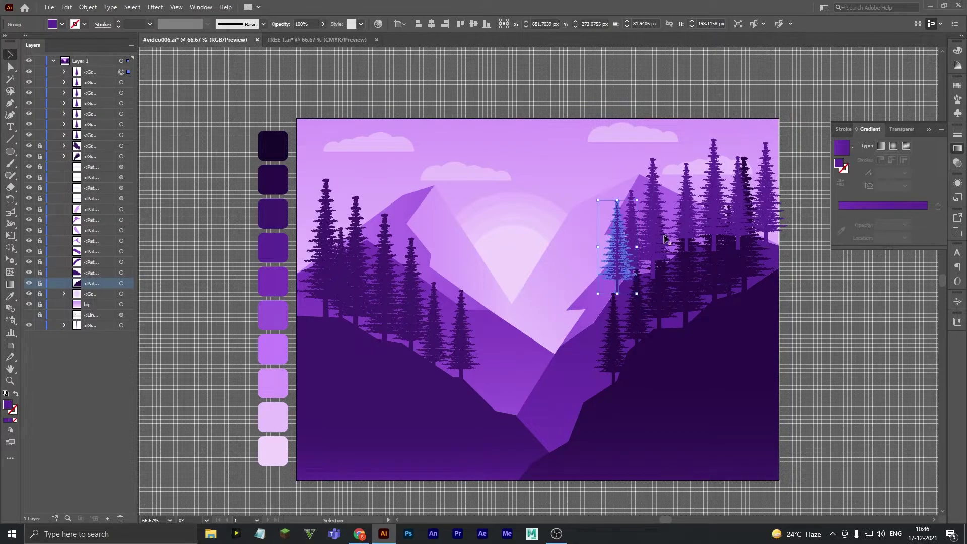
pyautogui.click(531, 267)
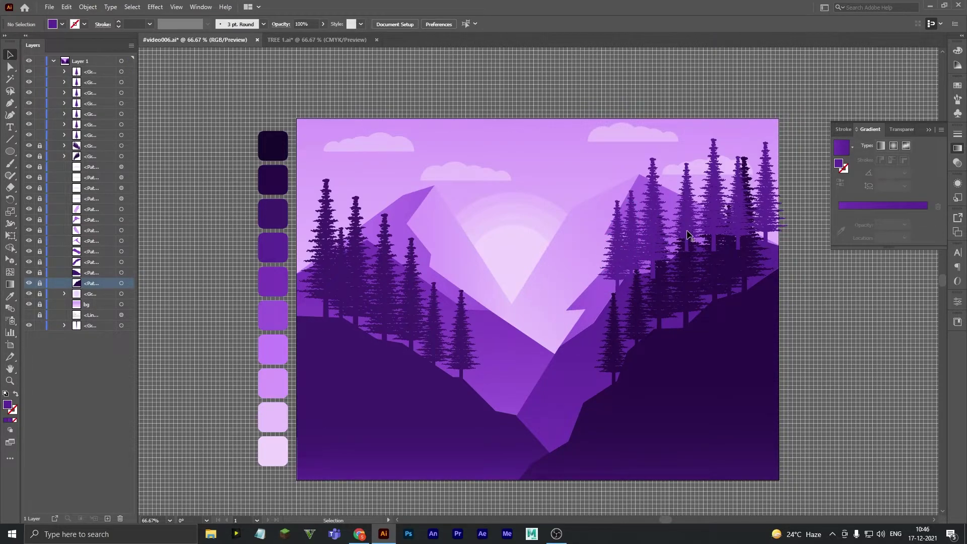
pyautogui.moveTo(688, 234); pyautogui.dragTo(727, 224)
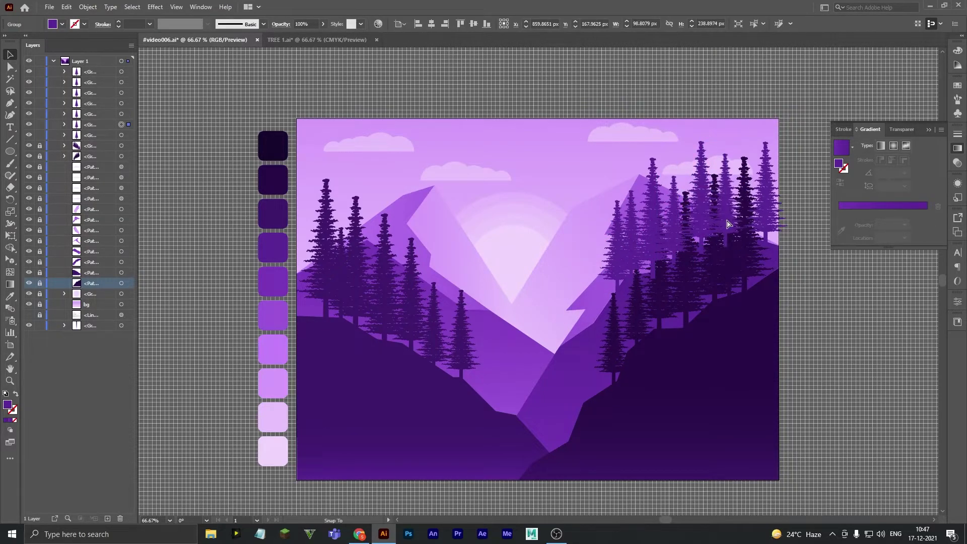
pyautogui.keyDown('shift'); pyautogui.click(618, 258); pyautogui.keyUp('shift')
pyautogui.keyDown('shift'); pyautogui.click(653, 242); pyautogui.keyUp('shift')
pyautogui.keyDown('shift'); pyautogui.click(674, 237); pyautogui.keyUp('shift')
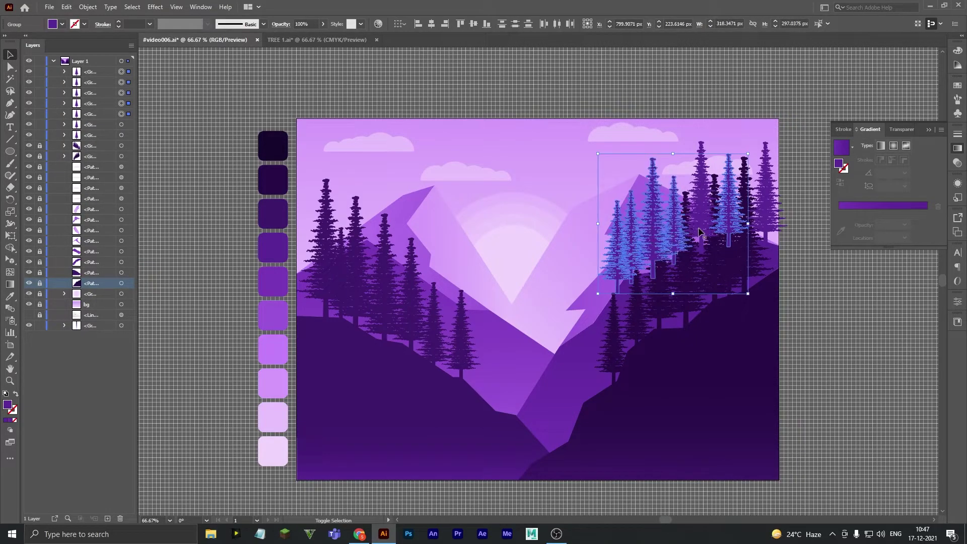
pyautogui.keyDown('shift'); pyautogui.click(766, 222); pyautogui.keyUp('shift')
pyautogui.hotkey('ctrl', 'g')
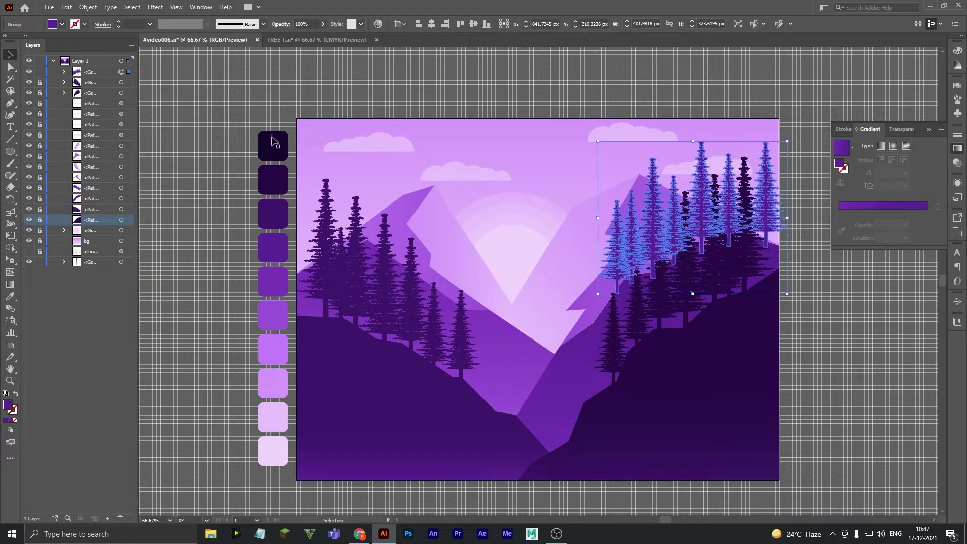
pyautogui.hotkey('ctrl', '[')
pyautogui.hotkey('ctrl', '[')
pyautogui.click(838, 355)
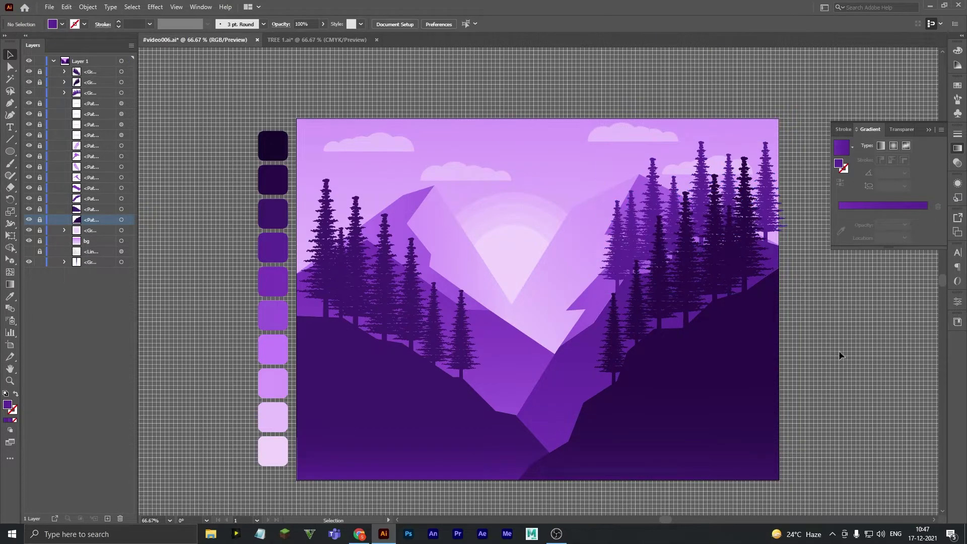
# - Ungroup the right tree cluster and Alt-duplicate single trees lower toward the valley
pyautogui.press('a')
pyautogui.rightClick(626, 262)
pyautogui.click(654, 320)
pyautogui.click(627, 266)
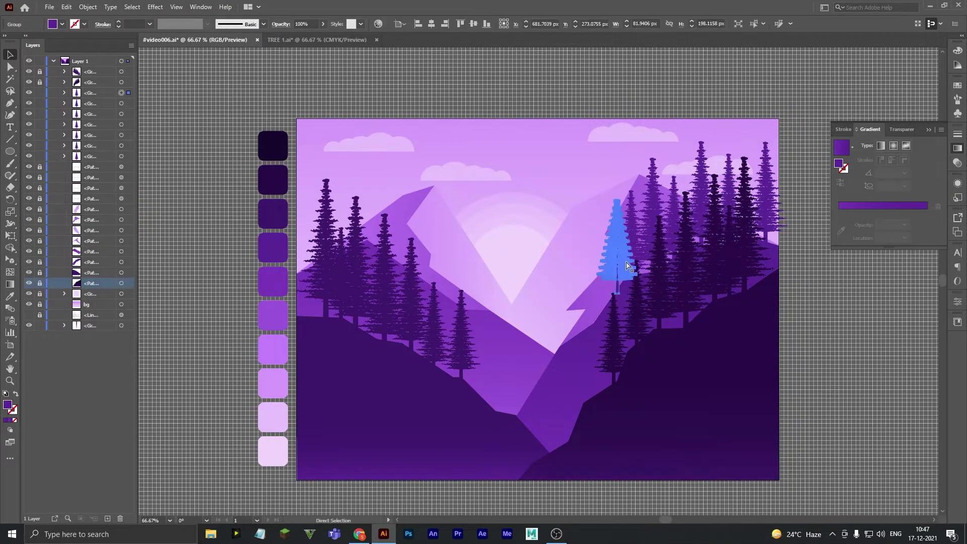
pyautogui.moveTo(627, 265); pyautogui.dragTo(604, 289)
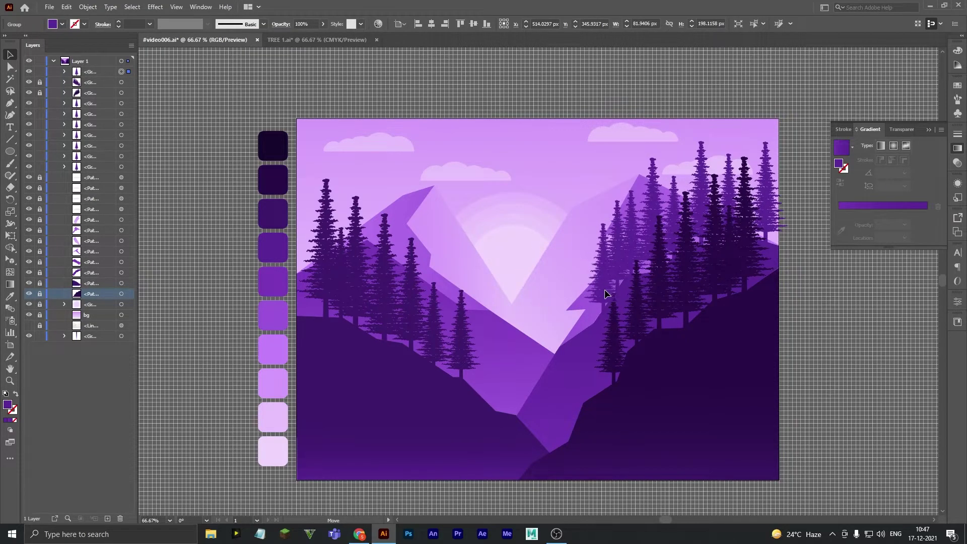
pyautogui.click(740, 328)
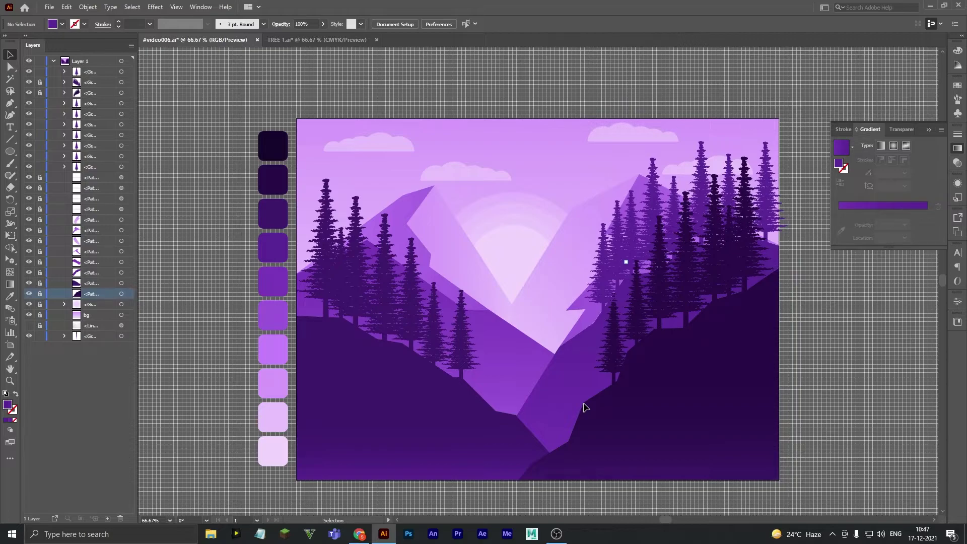
pyautogui.moveTo(604, 271); pyautogui.dragTo(590, 285)
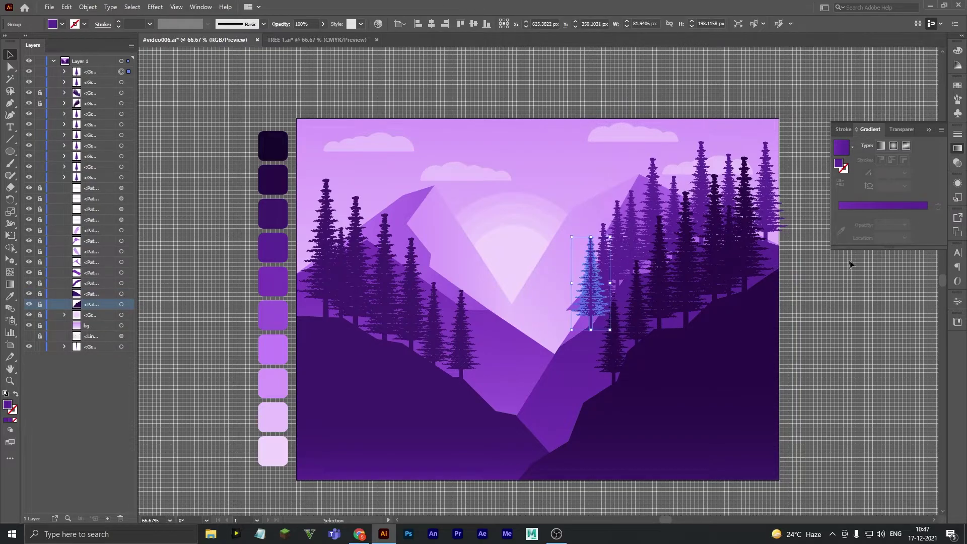
# - Redraw the dark right slope's gradient diagonally at about 104.6° with the Gradient tool
pyautogui.click(121, 283)
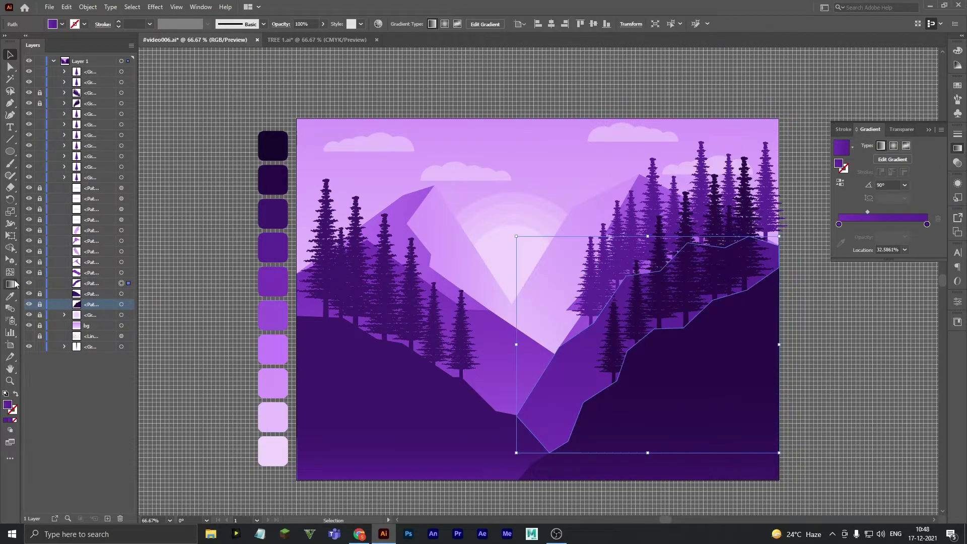
pyautogui.press('g')
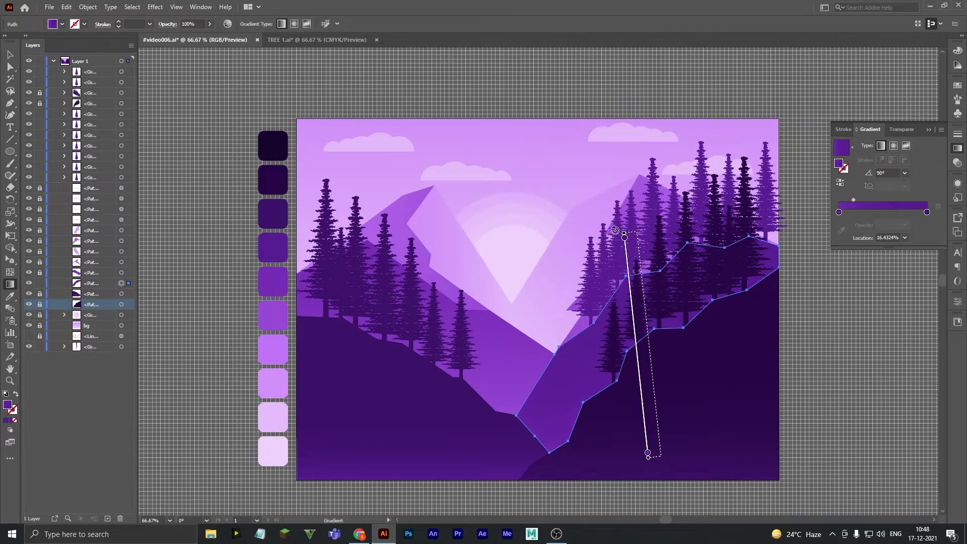
pyautogui.moveTo(622, 233); pyautogui.dragTo(678, 445)
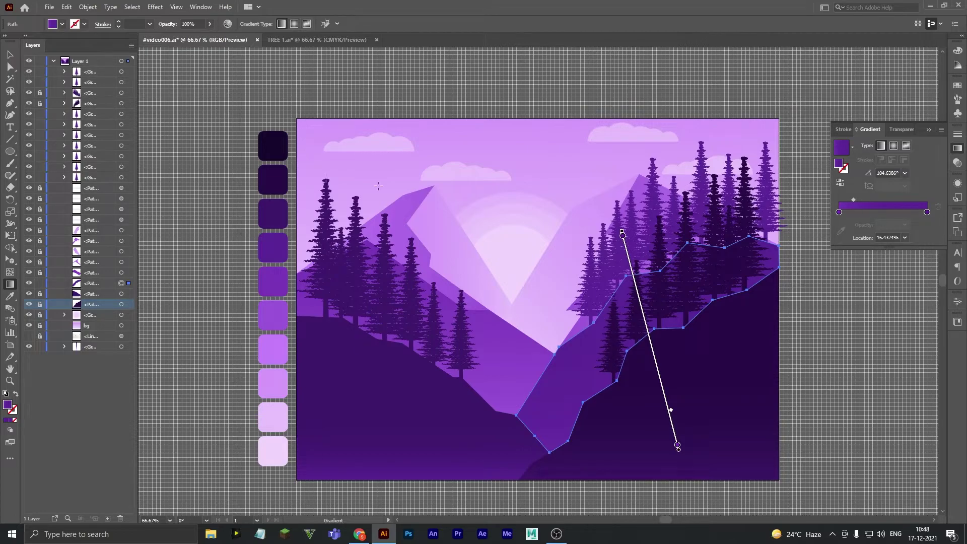
pyautogui.press('v')
pyautogui.click(827, 355)
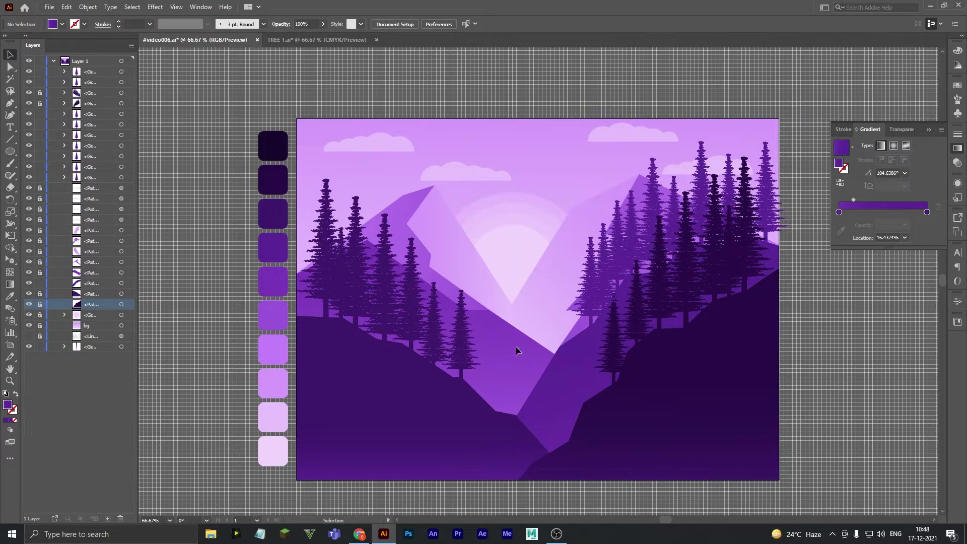
pyautogui.click(587, 287)
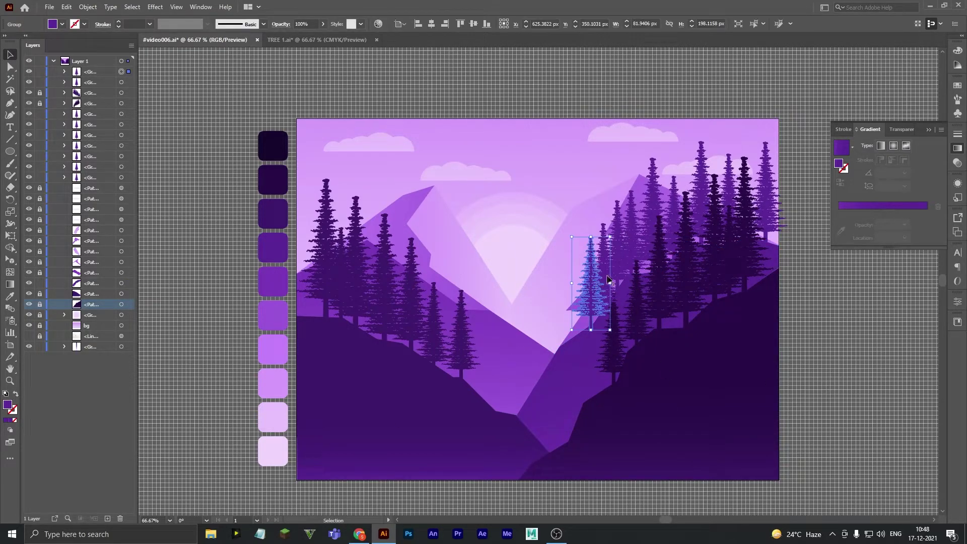
pyautogui.keyDown('shift'); pyautogui.click(700, 229); pyautogui.keyUp('shift')
pyautogui.click(889, 356)
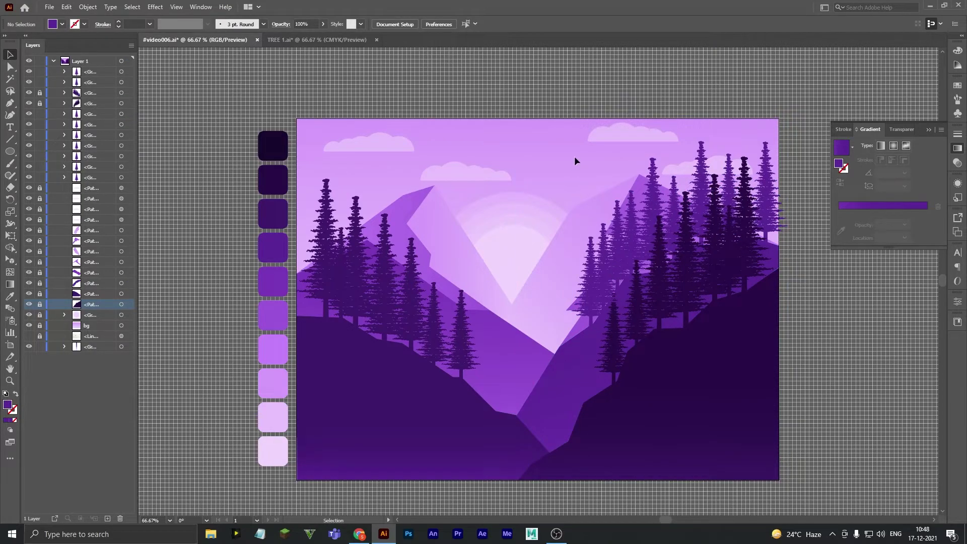
# - Copy and paste the right-slope trees and reflect the copy vertically
pyautogui.moveTo(798, 257); pyautogui.dragTo(799, 258)
pyautogui.hotkey('ctrl', 'c')
pyautogui.hotkey('ctrl', 'v')
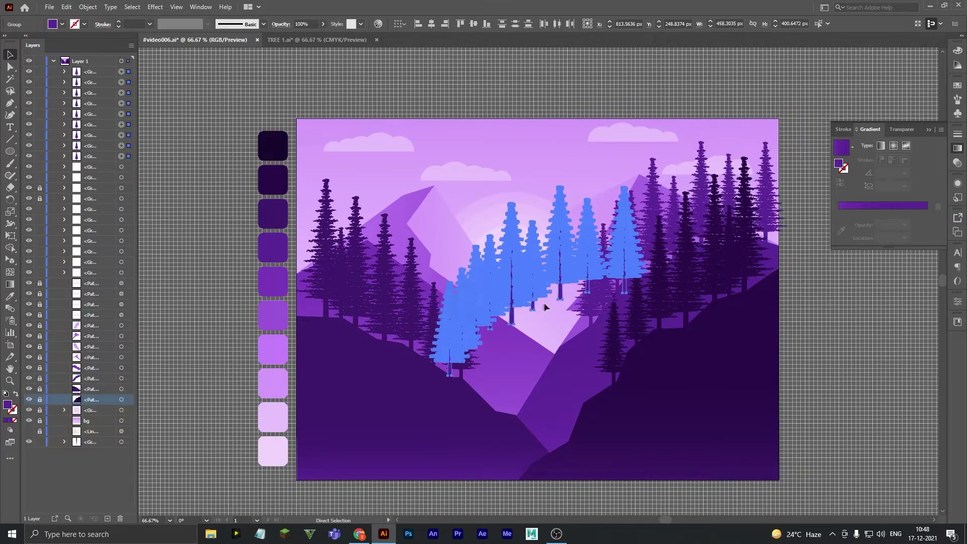
pyautogui.rightClick(505, 294)
pyautogui.click(615, 443)
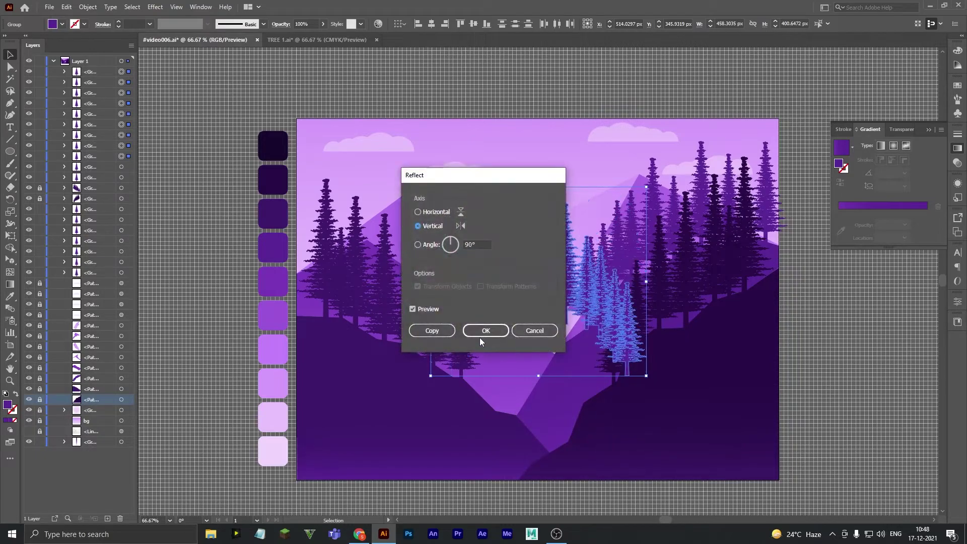
pyautogui.click(481, 335)
# - Recolour the mirrored trees light purple, move them to the left hillside, group and send back
pyautogui.press('i')
pyautogui.click(283, 283)
pyautogui.click(287, 314)
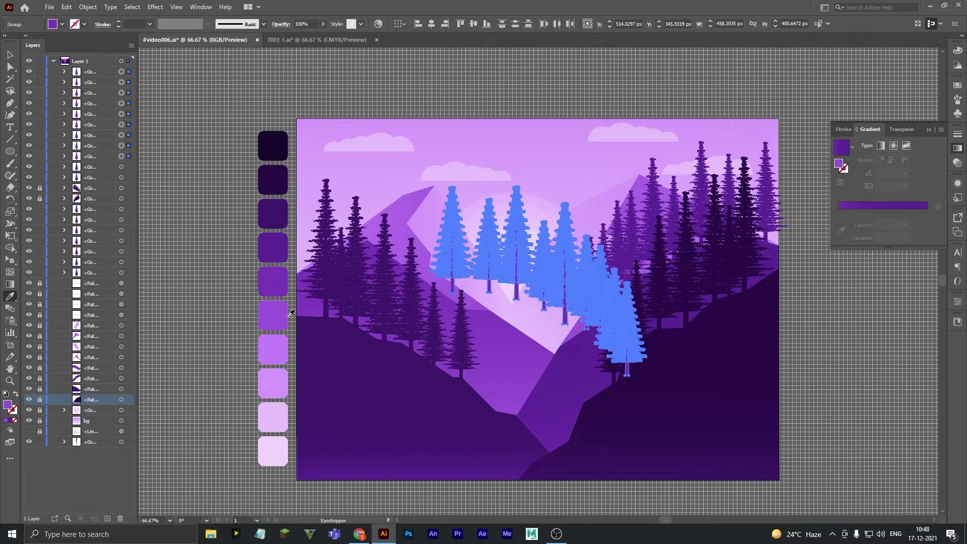
pyautogui.press('v')
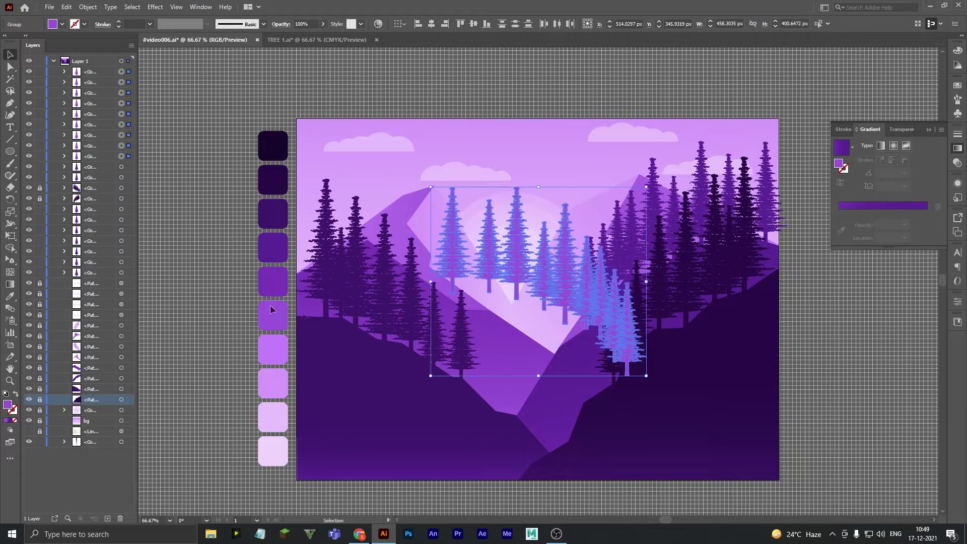
pyautogui.click(548, 275)
pyautogui.moveTo(548, 275); pyautogui.dragTo(450, 281)
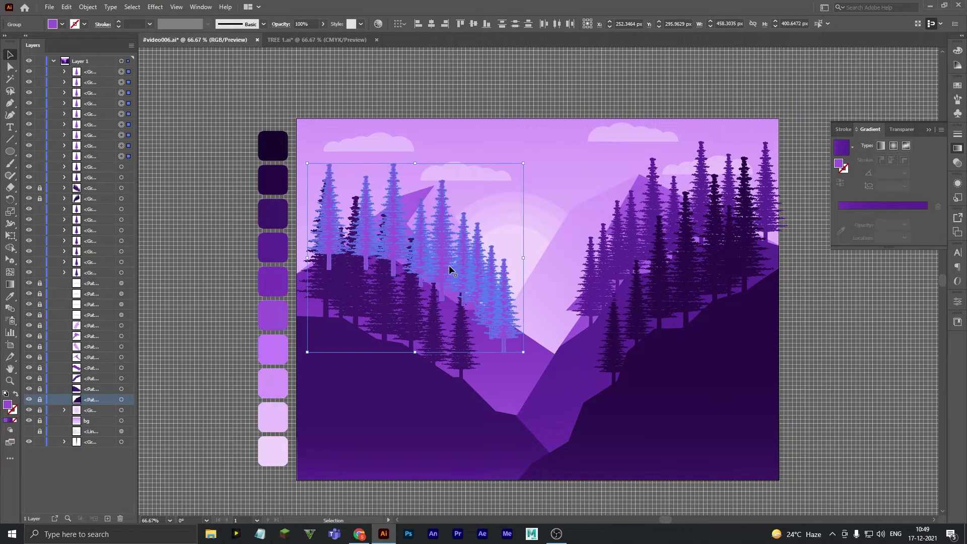
pyautogui.hotkey('ctrl', 'g')
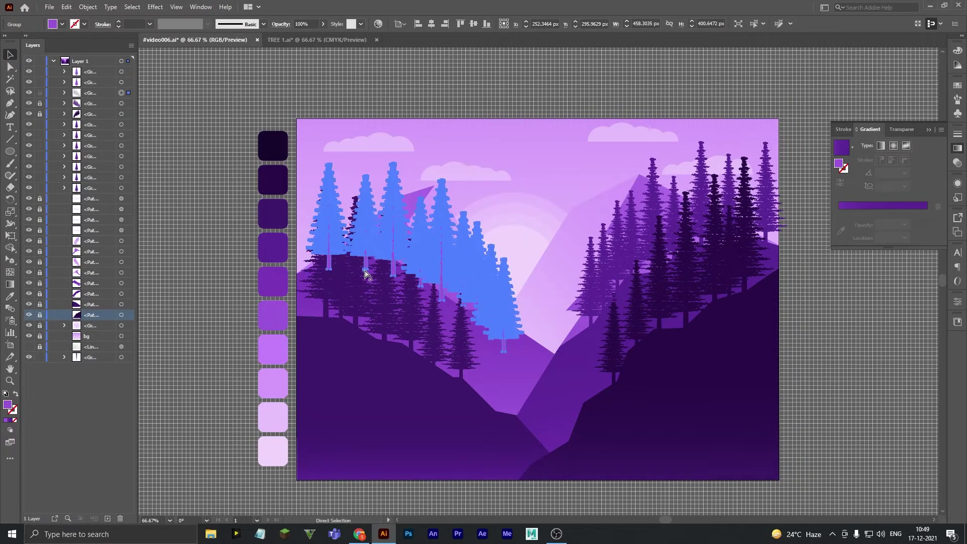
pyautogui.hotkey('ctrl', '[')
pyautogui.hotkey('ctrl', '[')
pyautogui.hotkey('ctrl', '[')
pyautogui.hotkey('ctrl', '[')
pyautogui.hotkey('ctrl', '[')
pyautogui.hotkey('ctrl', '[')
pyautogui.hotkey('ctrl', '[')
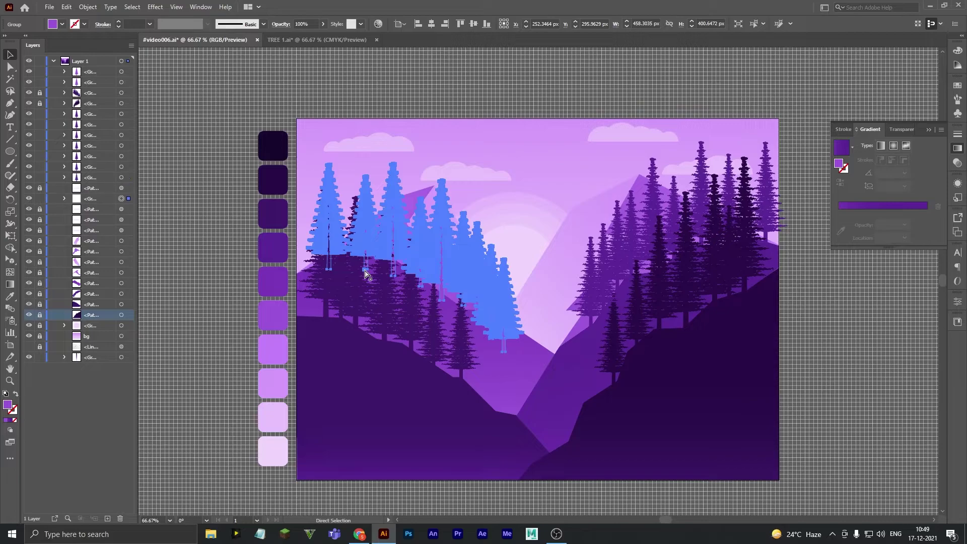
pyautogui.hotkey('ctrl', '[')
pyautogui.hotkey('ctrl', '[')
pyautogui.hotkey('ctrl', '[')
pyautogui.hotkey('ctrl', '[')
pyautogui.hotkey('ctrl', '[')
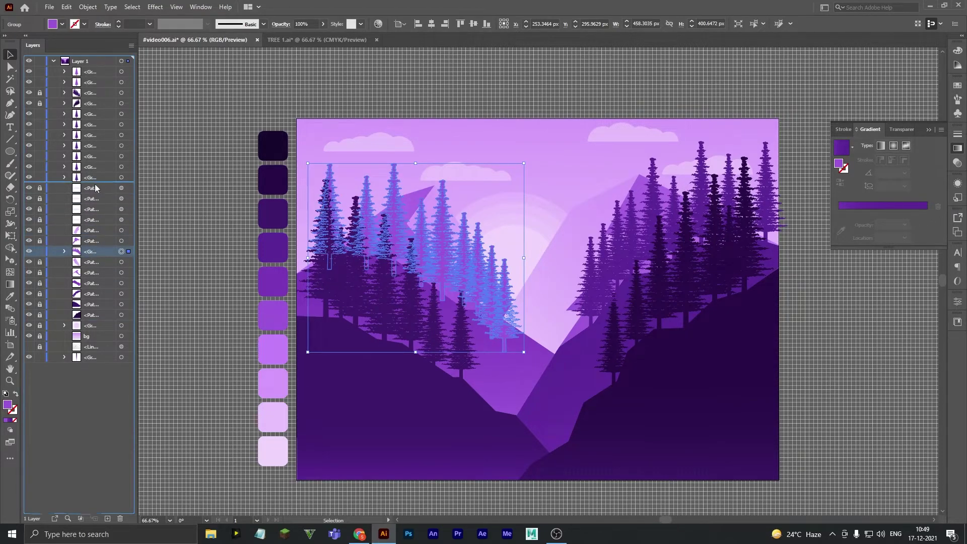
# - Restack the light trees behind the dark ones, nudge them left, and hide the dark trees
pyautogui.moveTo(94, 254); pyautogui.dragTo(94, 189)
pyautogui.click(197, 306)
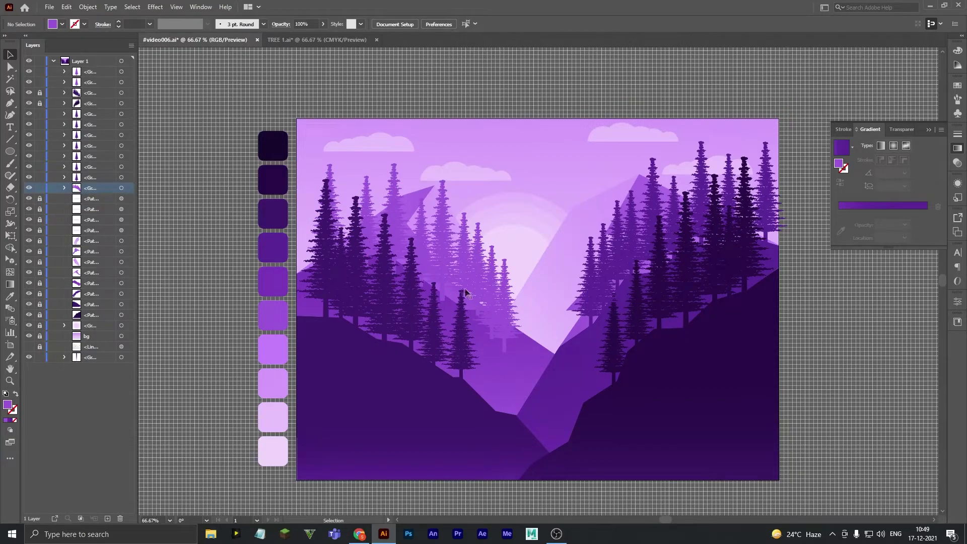
pyautogui.moveTo(464, 259); pyautogui.dragTo(447, 257)
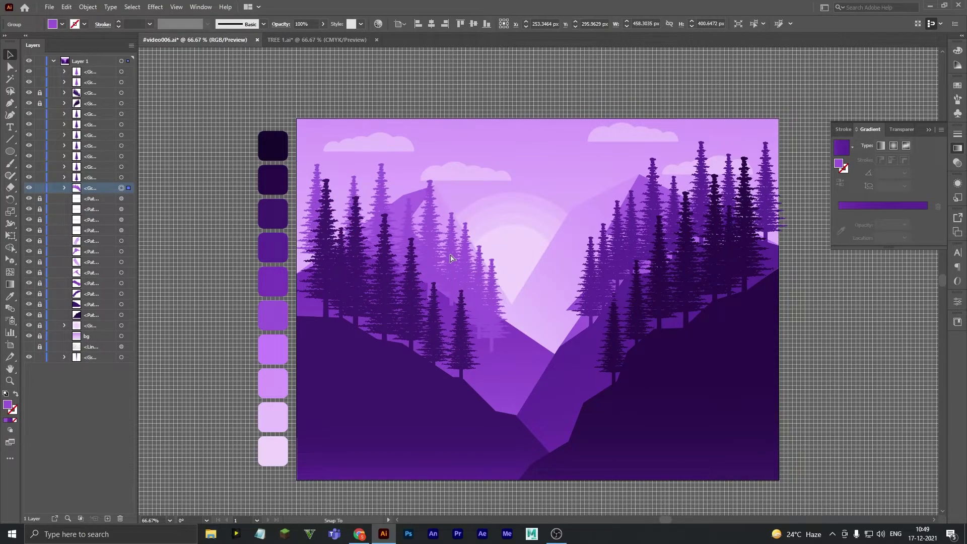
pyautogui.click(29, 93)
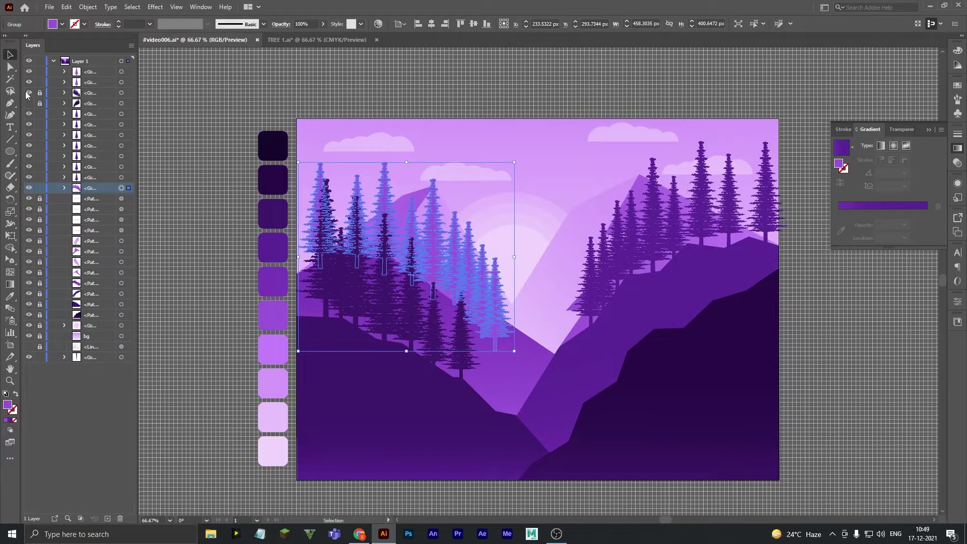
pyautogui.click(246, 284)
pyautogui.hotkey('ctrl', '=')
# - Ungroup the light tree group on the left hillside
pyautogui.hscroll(-4, 444, 283)
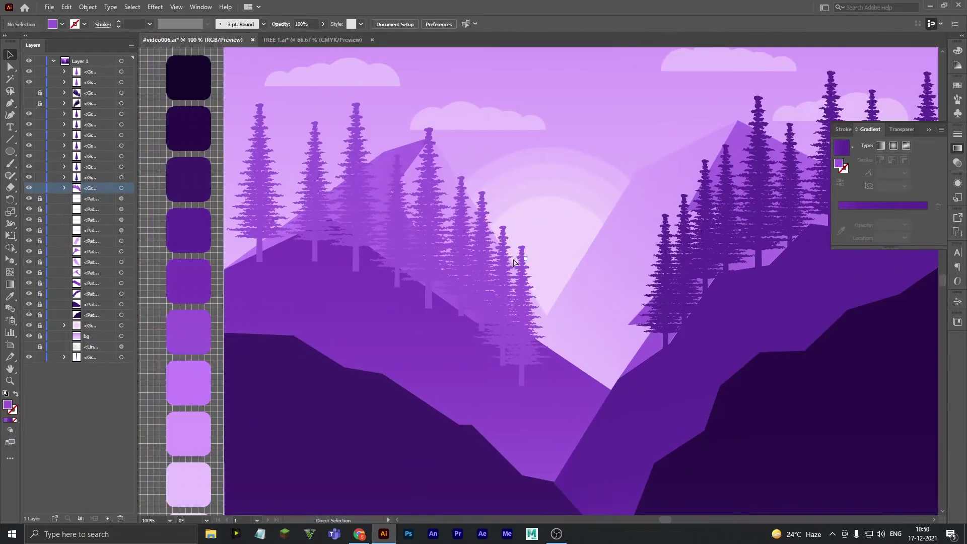
pyautogui.click(352, 227)
pyautogui.rightClick(324, 219)
pyautogui.click(358, 319)
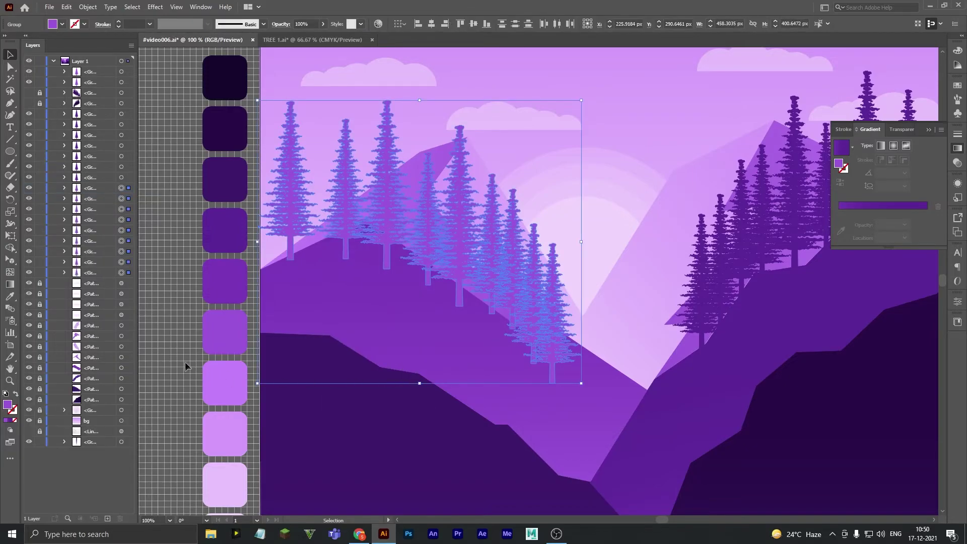
pyautogui.click(319, 302)
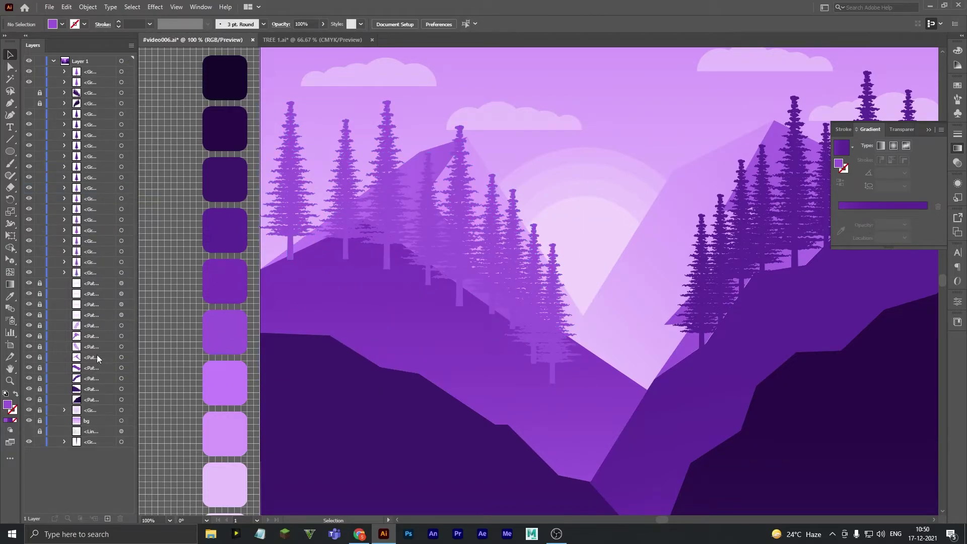
# - Unlock the middle mountain and move its top gradient stop to about 60%
pyautogui.click(40, 368)
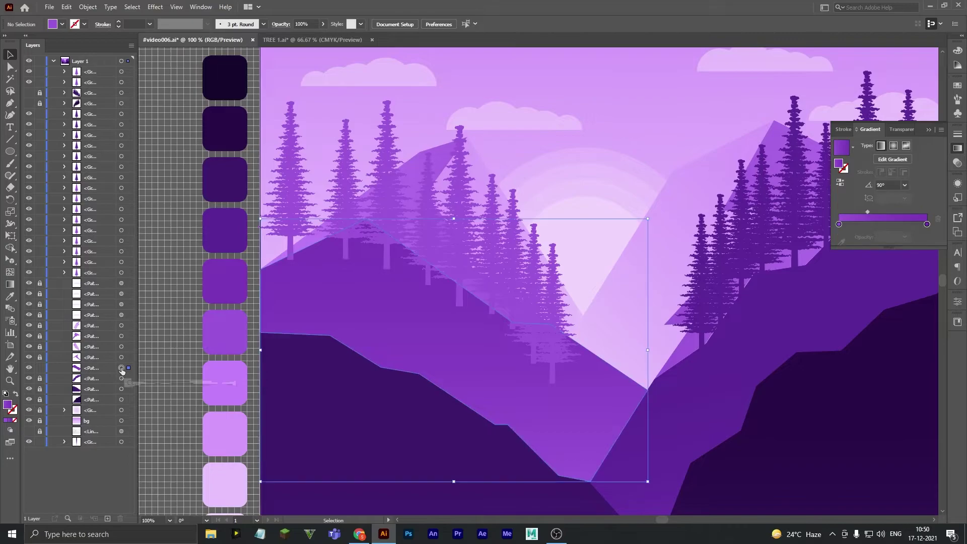
pyautogui.click(122, 368)
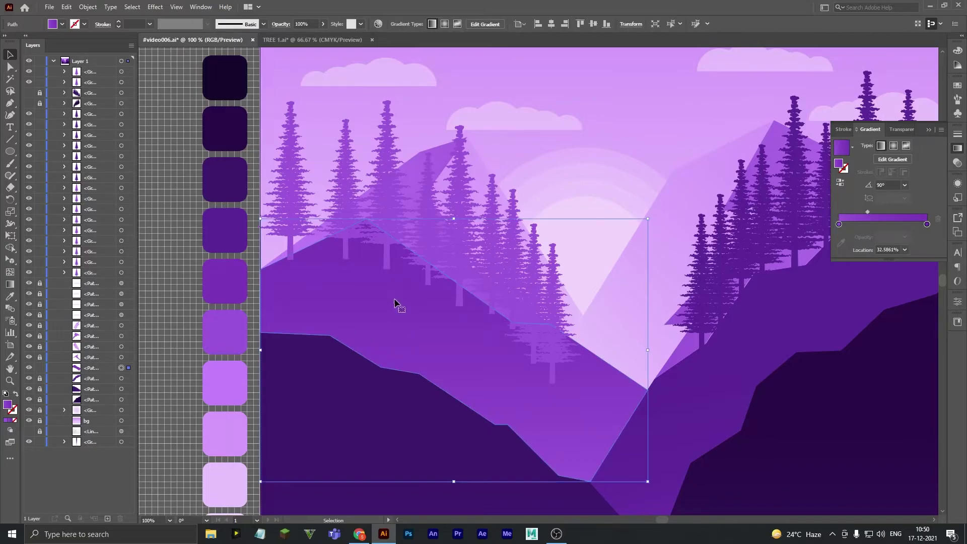
pyautogui.click(10, 284)
pyautogui.click(454, 218)
pyautogui.moveTo(452, 286); pyautogui.dragTo(454, 322)
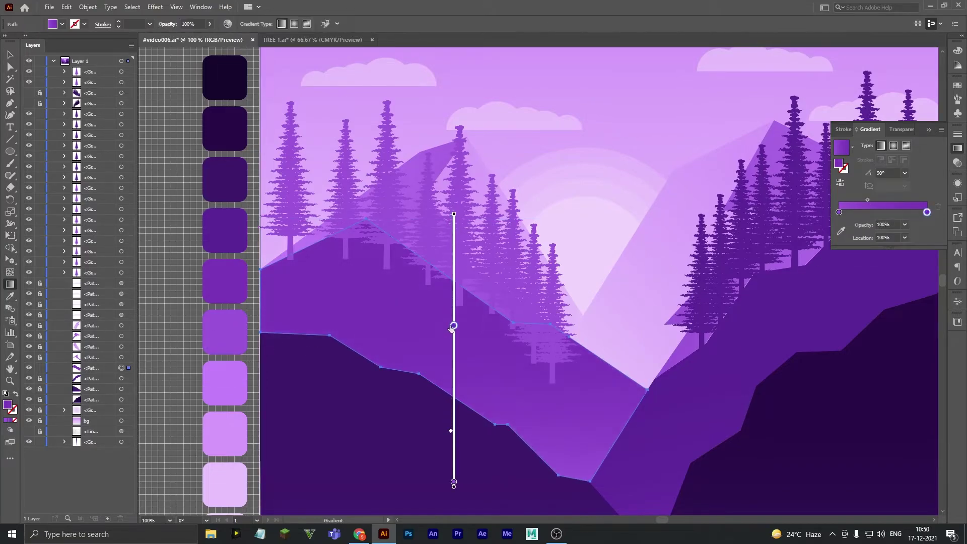
pyautogui.moveTo(453, 215); pyautogui.dragTo(519, 212)
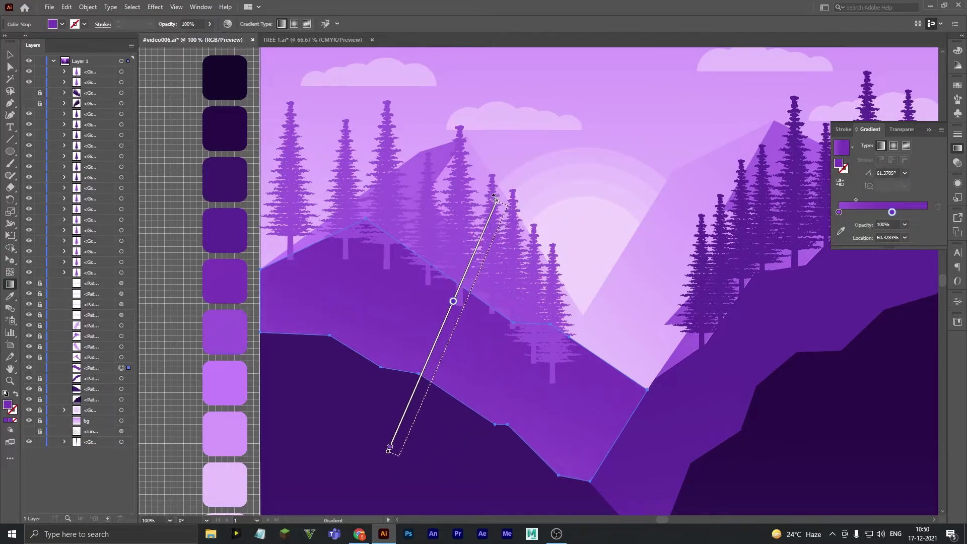
pyautogui.click(295, 211)
# - Recolour the leftmost tree with a purple swatch and check the eight left-slope trees
pyautogui.click(10, 55)
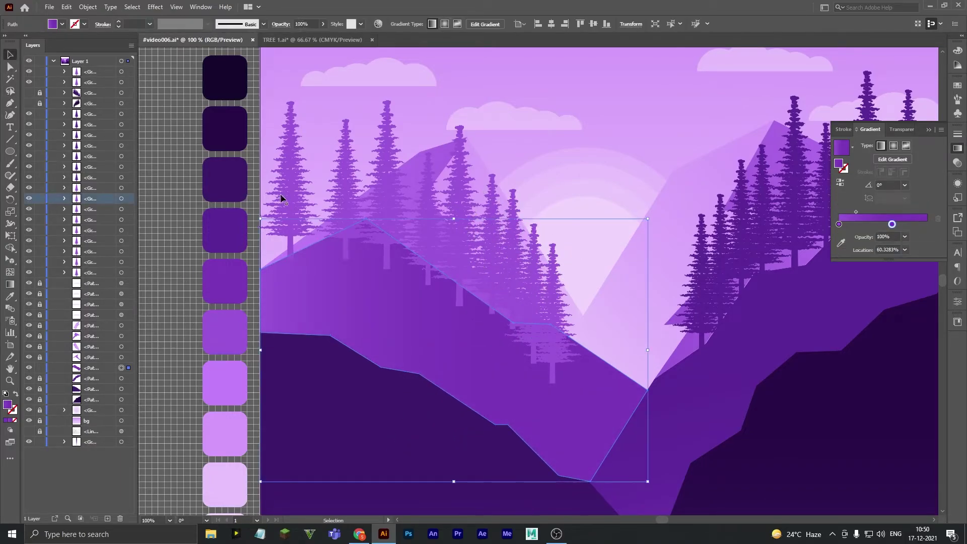
pyautogui.click(166, 215)
pyautogui.click(289, 201)
pyautogui.press('i')
pyautogui.click(233, 278)
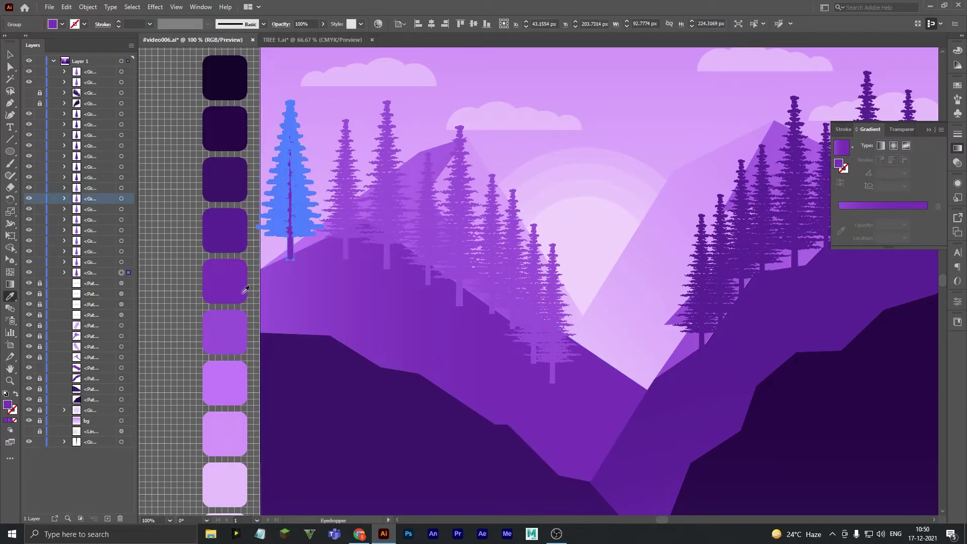
pyautogui.click(10, 59)
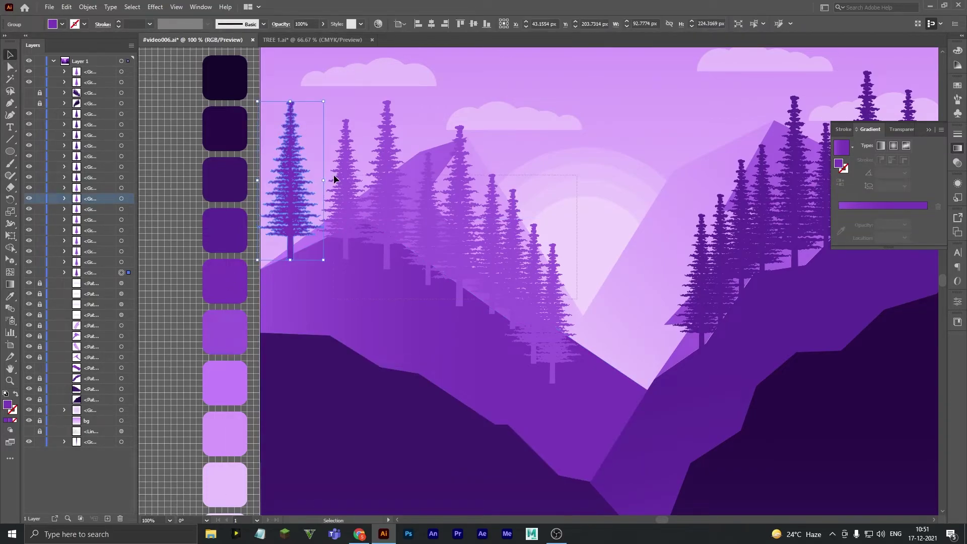
pyautogui.moveTo(564, 373); pyautogui.dragTo(348, 203)
pyautogui.click(180, 300)
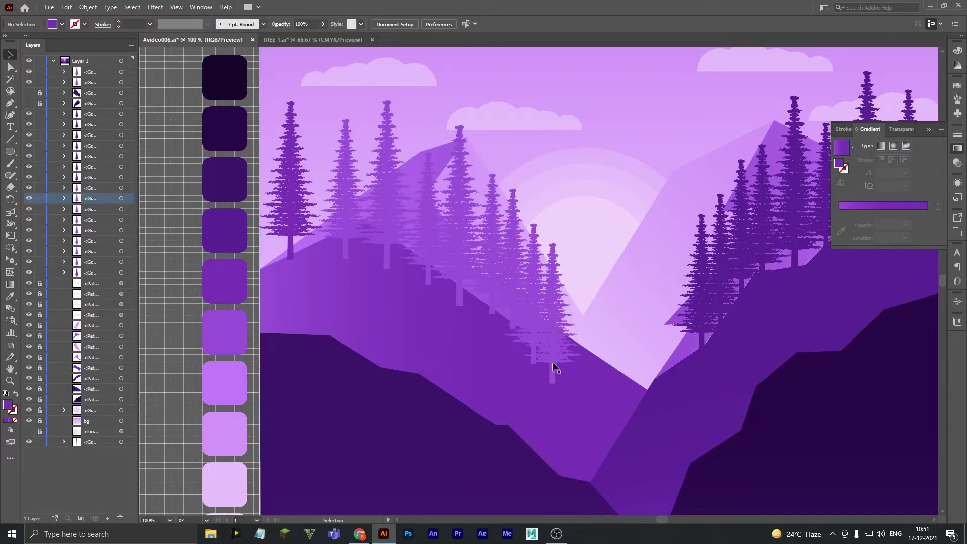
pyautogui.moveTo(554, 367); pyautogui.dragTo(346, 190)
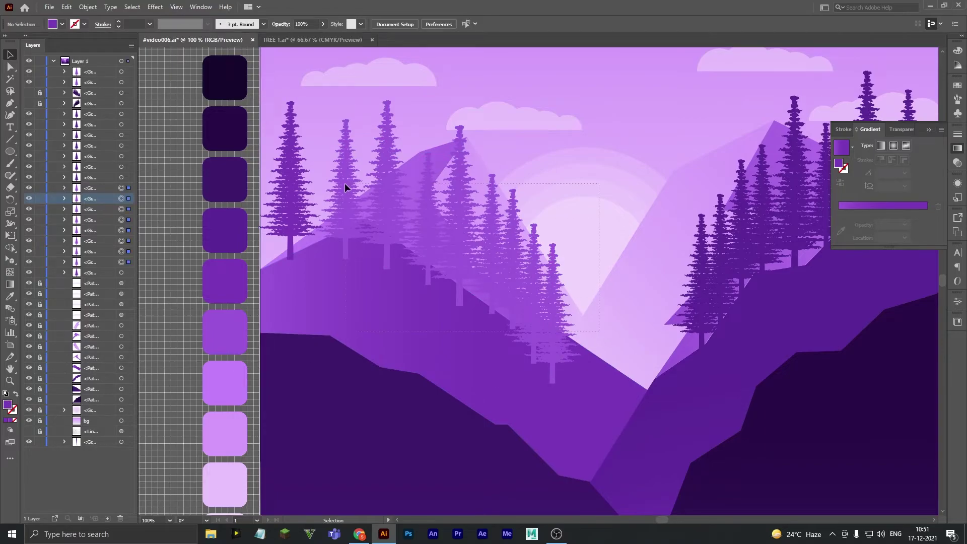
pyautogui.click(154, 219)
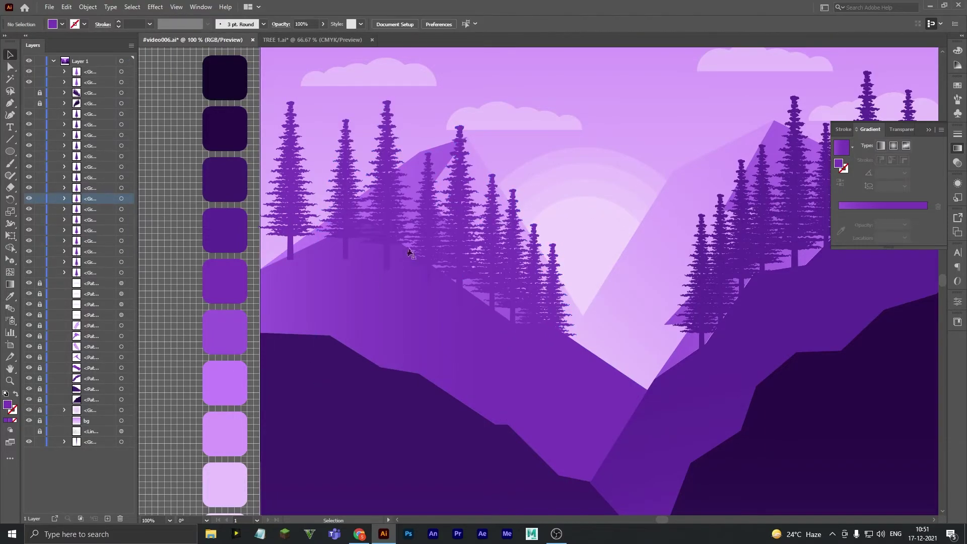
# - Tilt the middle hill's gradient to about 65° along the slope
pyautogui.click(121, 368)
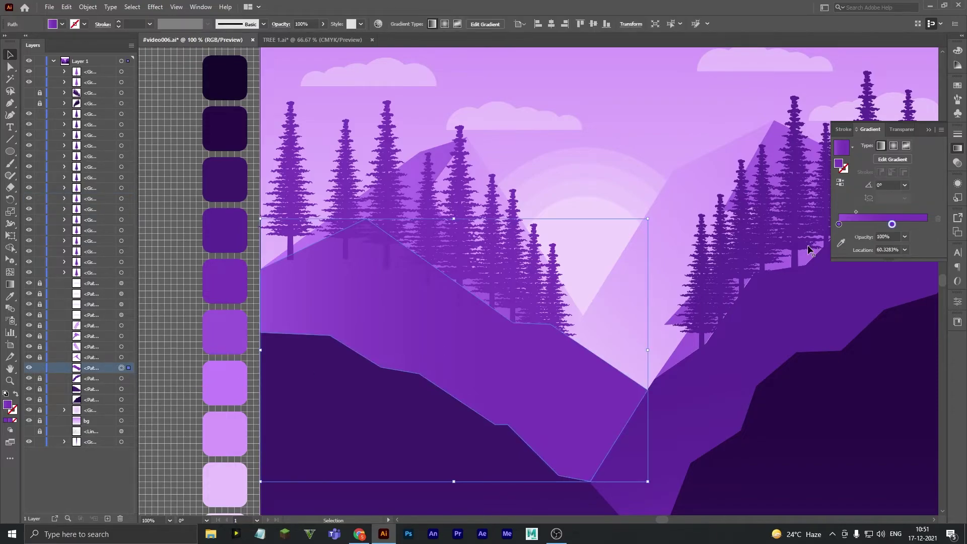
pyautogui.press('g')
pyautogui.click(904, 173)
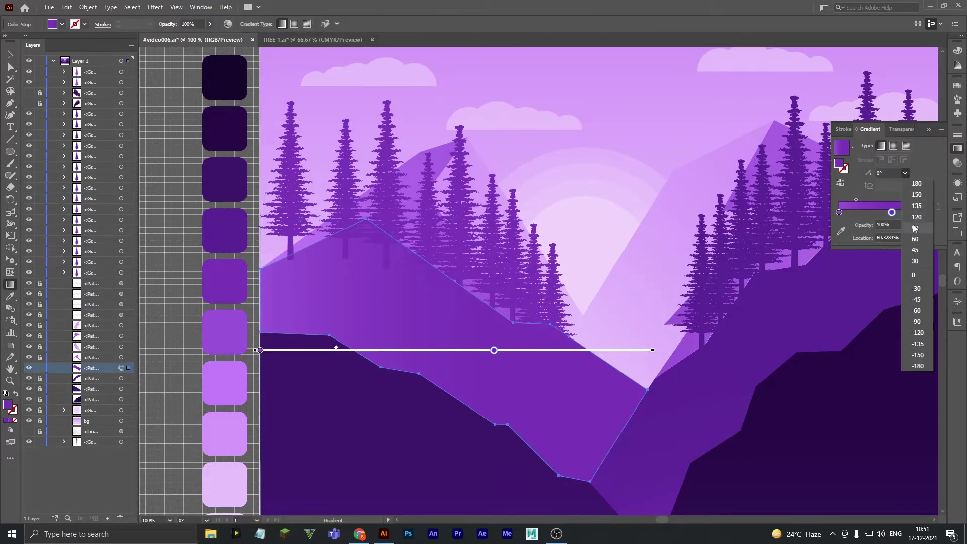
pyautogui.click(917, 227)
pyautogui.moveTo(457, 229)
pyautogui.mouseDown()
pyautogui.moveTo(487, 235)
pyautogui.moveTo(508, 216)
pyautogui.mouseUp()
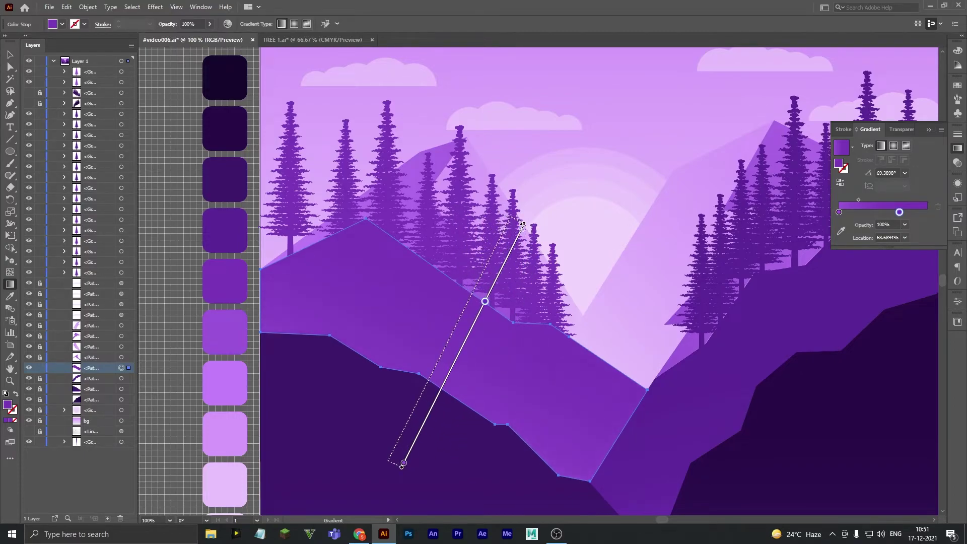
pyautogui.press('v')
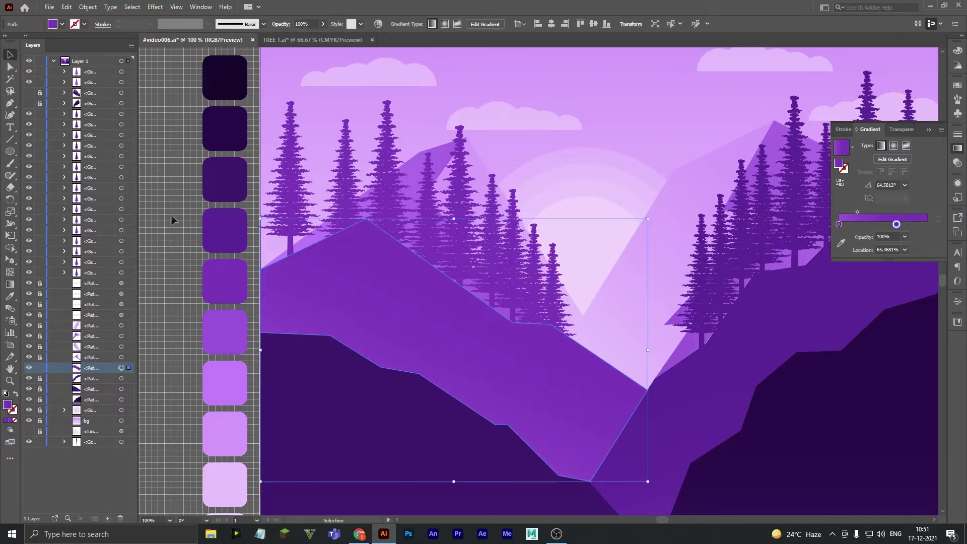
pyautogui.click(171, 221)
# - Shift and shrink the upper left-slope pines so they step down the ridge
pyautogui.moveTo(325, 201); pyautogui.dragTo(313, 189)
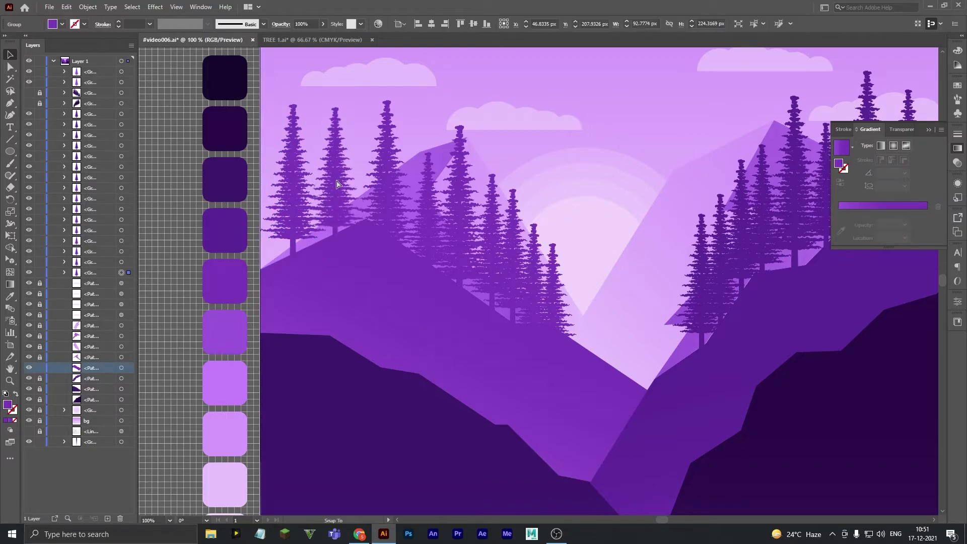
pyautogui.moveTo(385, 181)
pyautogui.mouseDown()
pyautogui.moveTo(383, 156)
pyautogui.moveTo(403, 166)
pyautogui.mouseUp()
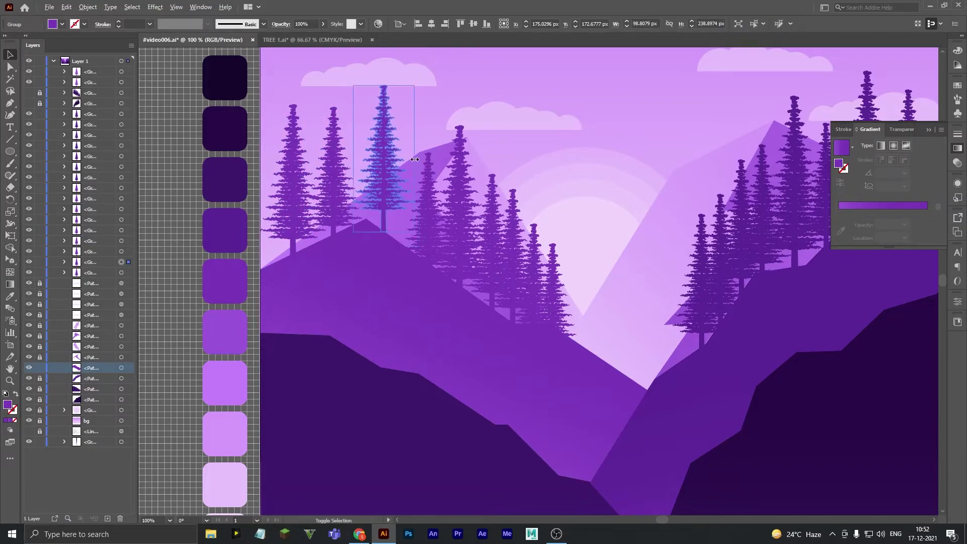
pyautogui.moveTo(429, 230); pyautogui.dragTo(409, 202)
pyautogui.moveTo(462, 249); pyautogui.dragTo(445, 235)
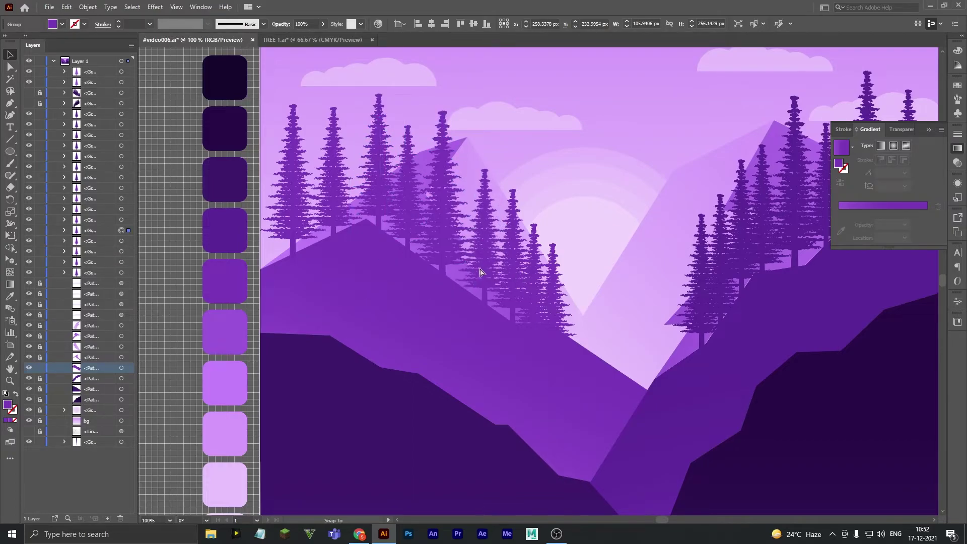
pyautogui.moveTo(486, 272); pyautogui.dragTo(471, 266)
pyautogui.moveTo(527, 297); pyautogui.dragTo(518, 292)
# - Reposition the lower upright pine, undoing a stray tilted copy, and nudge a neighbour right
pyautogui.click(553, 282)
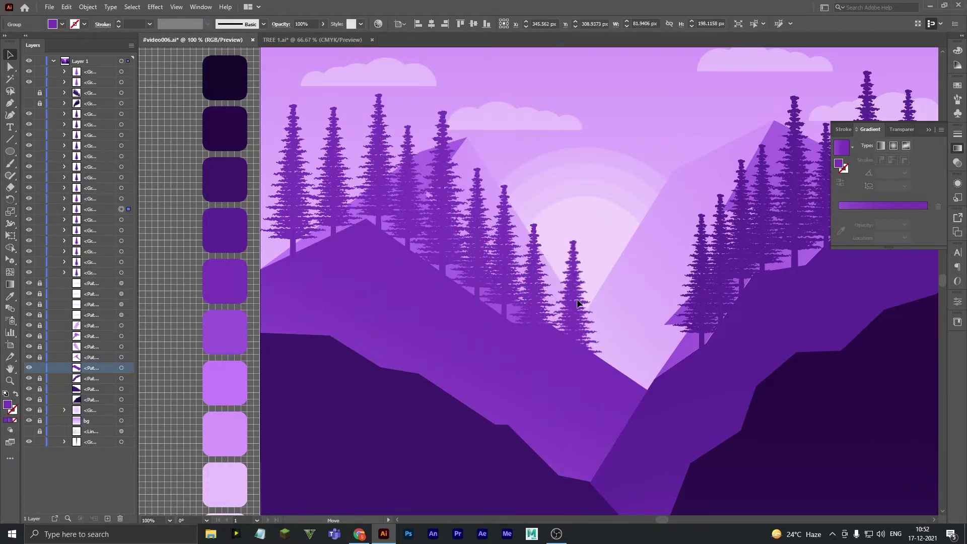
pyautogui.moveTo(578, 240); pyautogui.dragTo(592, 221)
pyautogui.hotkey('ctrl', 'z')
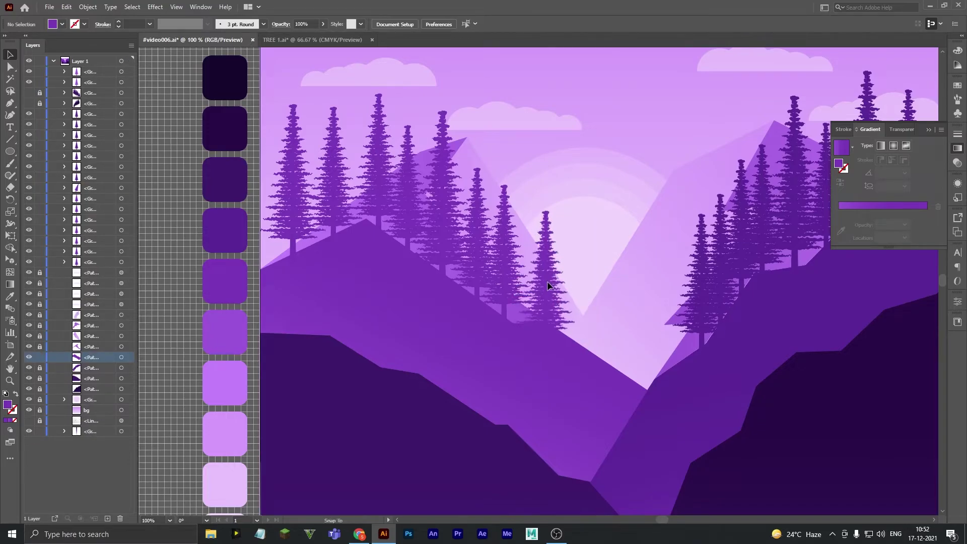
pyautogui.moveTo(535, 297); pyautogui.dragTo(549, 293)
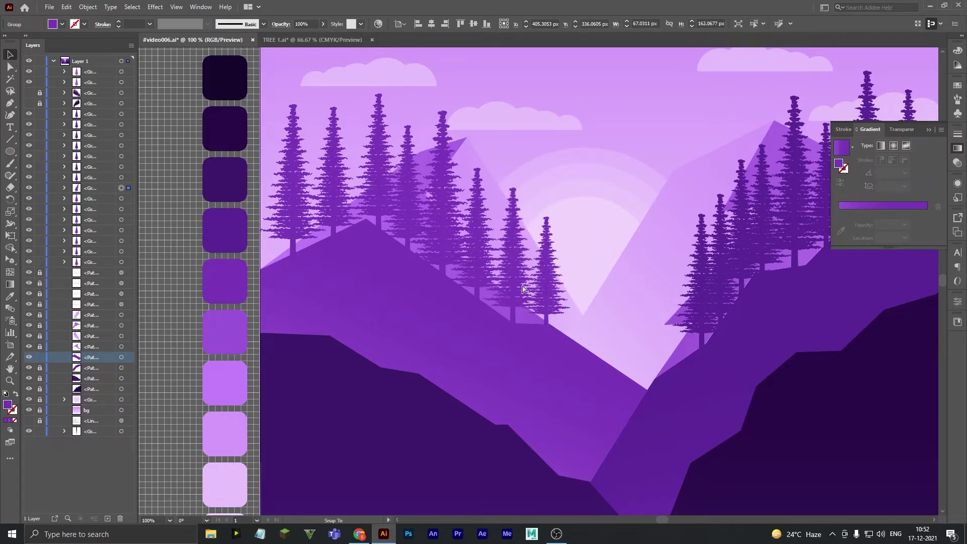
pyautogui.moveTo(504, 262); pyautogui.dragTo(512, 266)
pyautogui.click(181, 276)
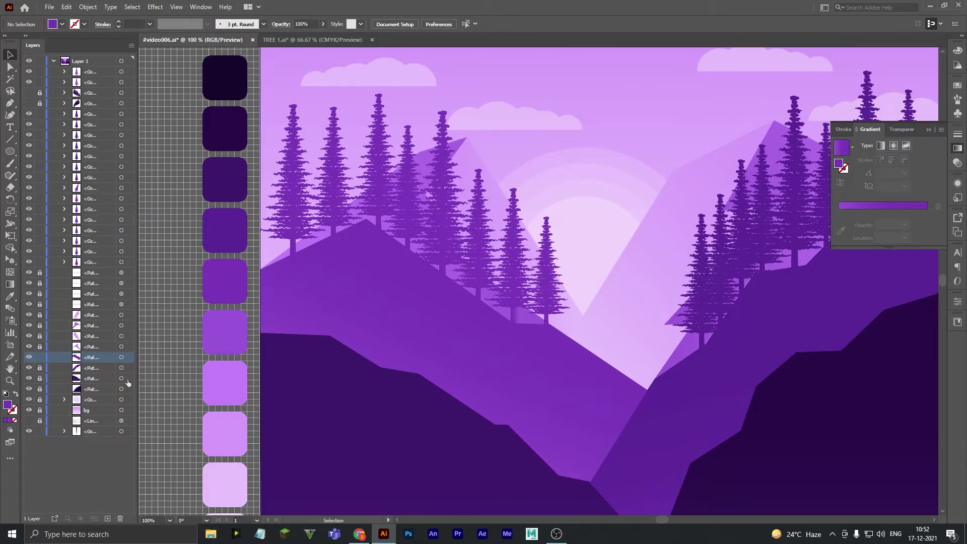
pyautogui.hotkey('ctrl', '-')
# - Group the left and right tree clusters, then show and lock the dark foreground tree groups
pyautogui.click(532, 276)
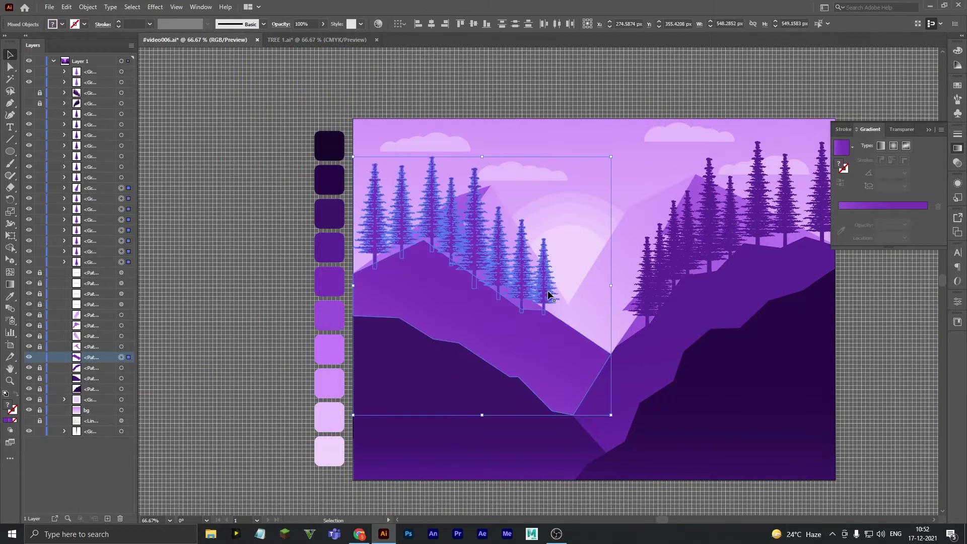
pyautogui.click(236, 321)
pyautogui.moveTo(509, 263); pyautogui.dragTo(564, 282)
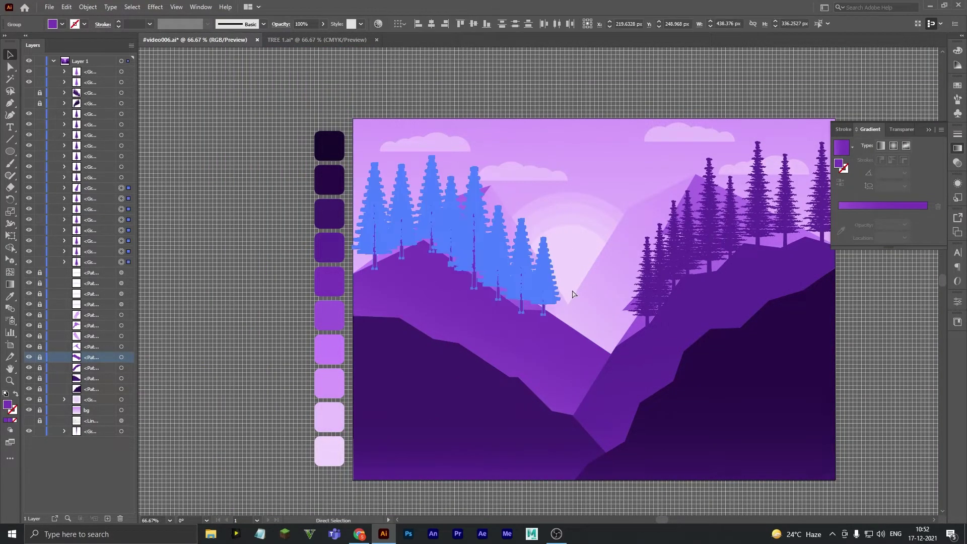
pyautogui.hotkey('ctrl', 'g')
pyautogui.moveTo(615, 173); pyautogui.dragTo(856, 279)
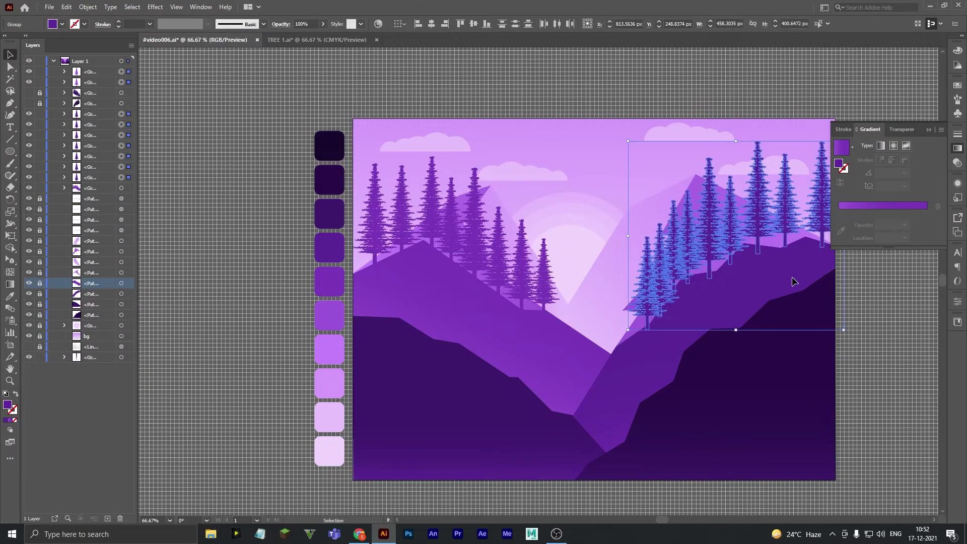
pyautogui.hotkey('ctrl', 'g')
pyautogui.hotkey('ctrl', 'shift', 'a')
pyautogui.click(29, 93)
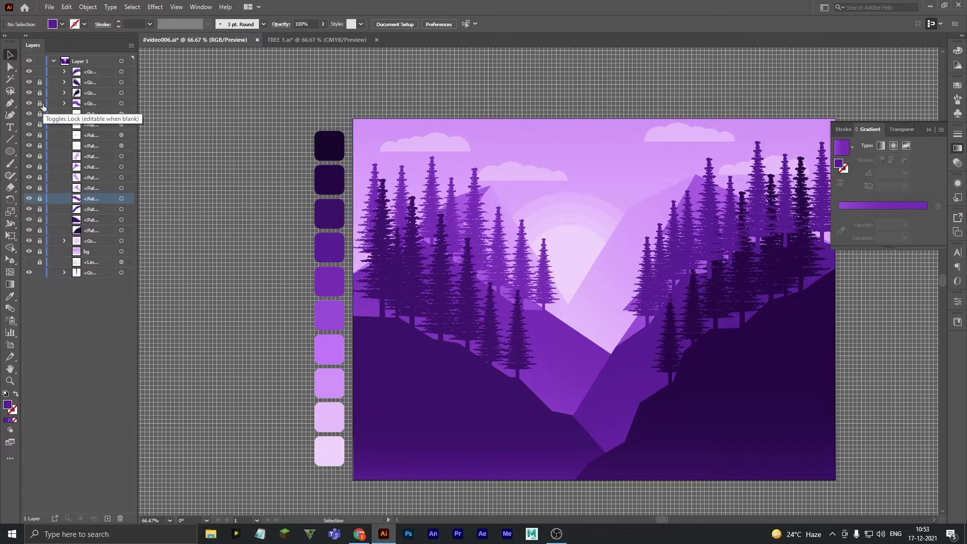
pyautogui.moveTo(39, 103); pyautogui.dragTo(39, 71)
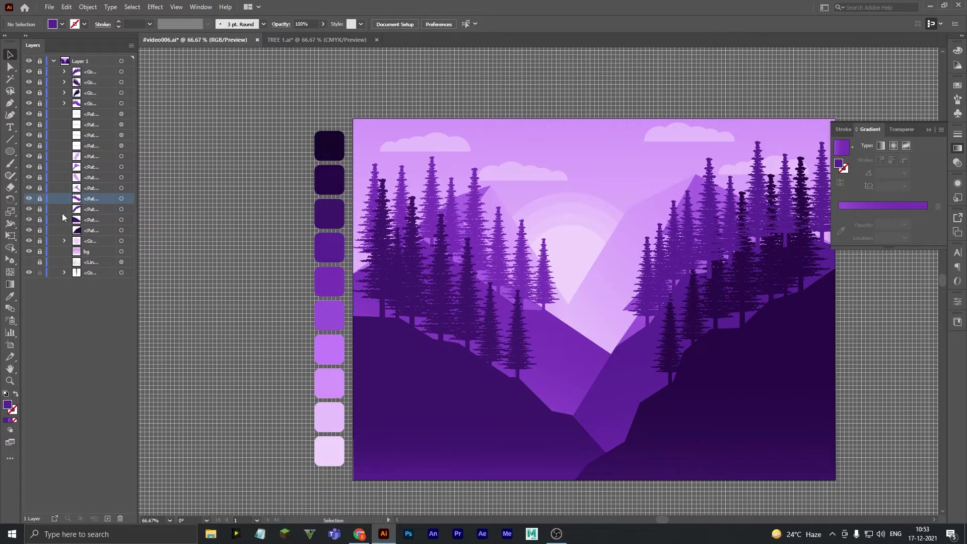
# - Unlock the lower-left hill path in Layers and select it with Direct Selection
pyautogui.moveTo(40, 220); pyautogui.dragTo(39, 198)
pyautogui.doubleClick(55, 63)
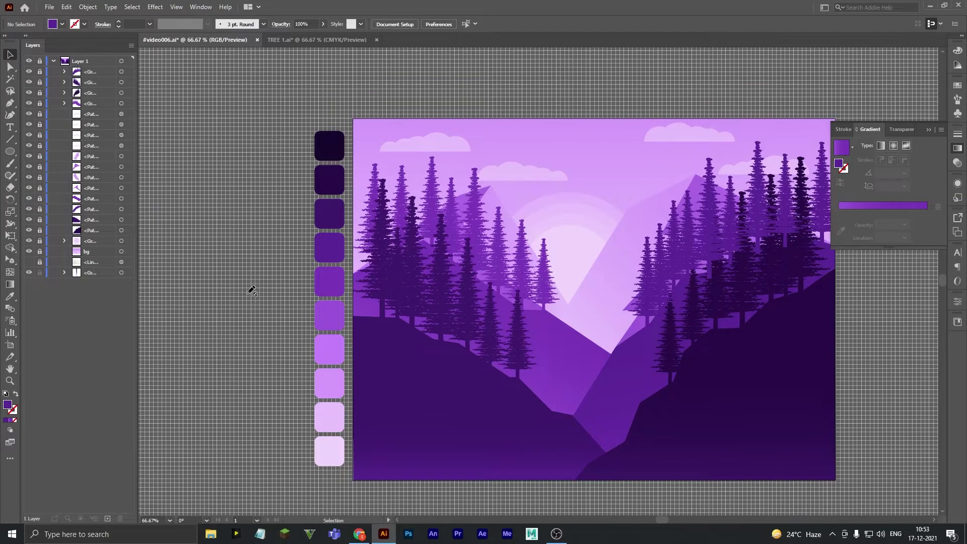
pyautogui.scroll(-1, 252, 287)
pyautogui.hscroll(3, 252, 282)
pyautogui.press('a')
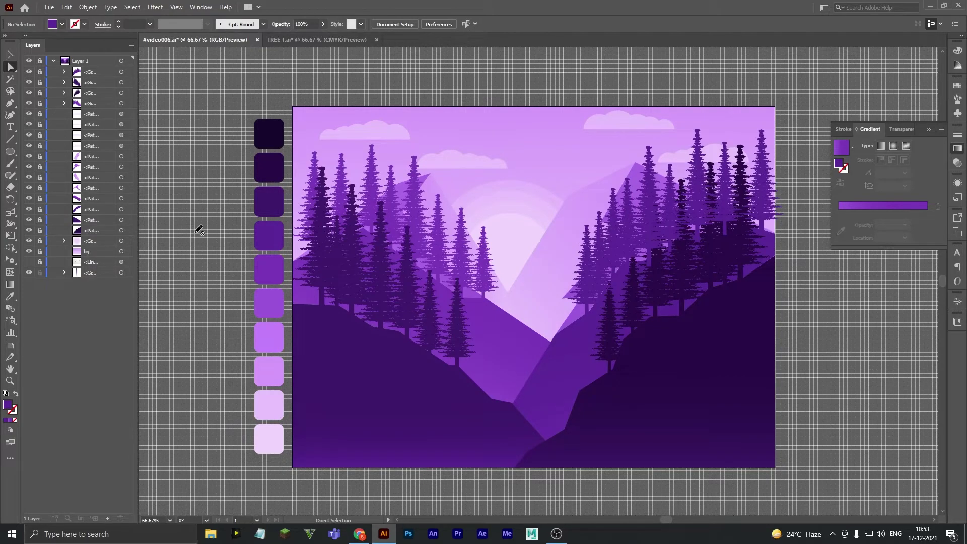
pyautogui.scroll(1, 199, 230)
pyautogui.hscroll(-1, 183, 243)
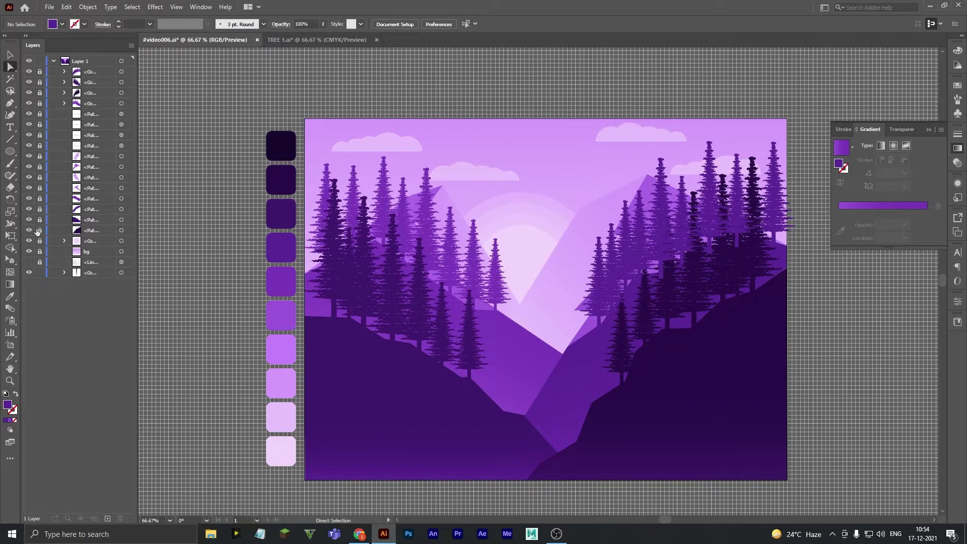
pyautogui.click(39, 209)
pyautogui.click(121, 199)
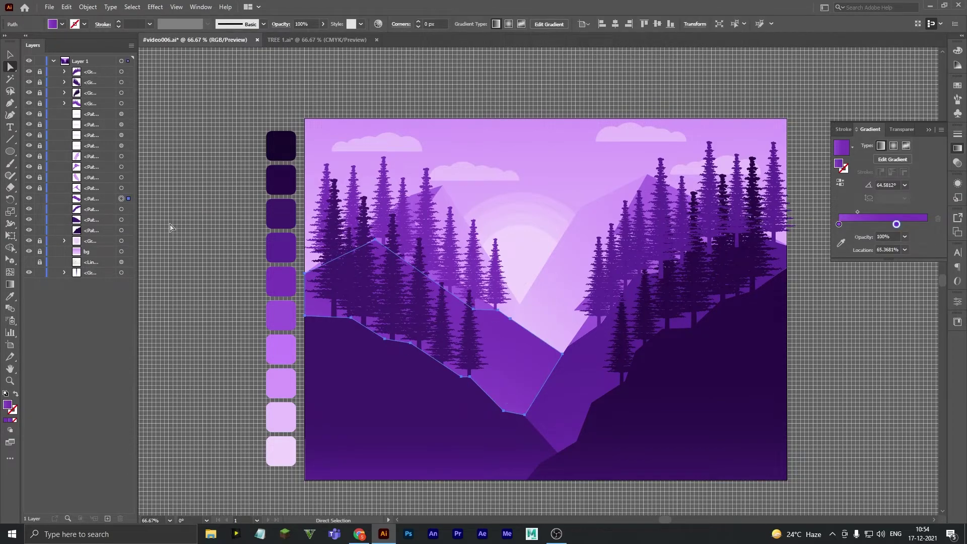
# - Redraw the lower-left hill gradient diagonally at about 61°, then paste a copy of the trees
pyautogui.click(398, 426)
pyautogui.click(11, 285)
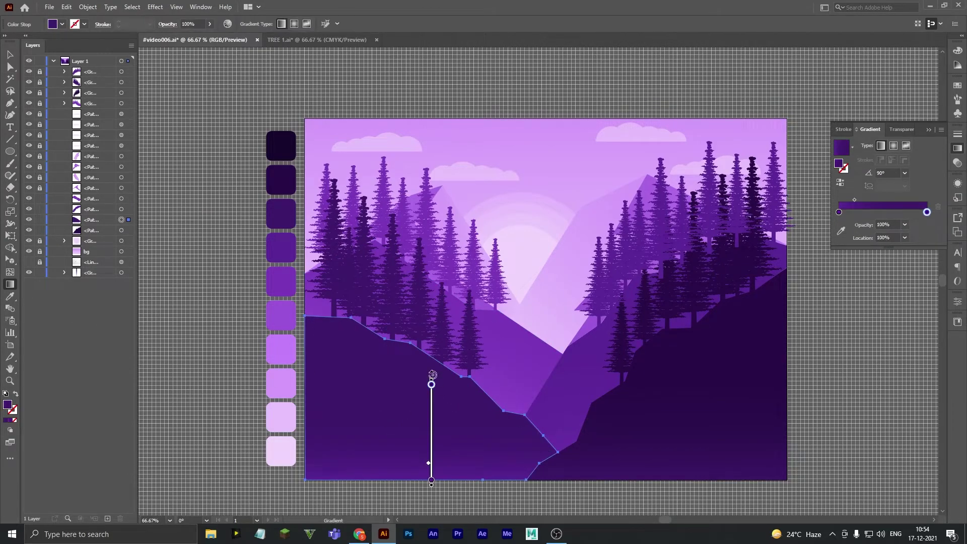
pyautogui.moveTo(434, 377); pyautogui.dragTo(383, 488)
pyautogui.moveTo(429, 391)
pyautogui.mouseDown()
pyautogui.moveTo(425, 399)
pyautogui.moveTo(450, 374)
pyautogui.mouseUp()
pyautogui.click(377, 481)
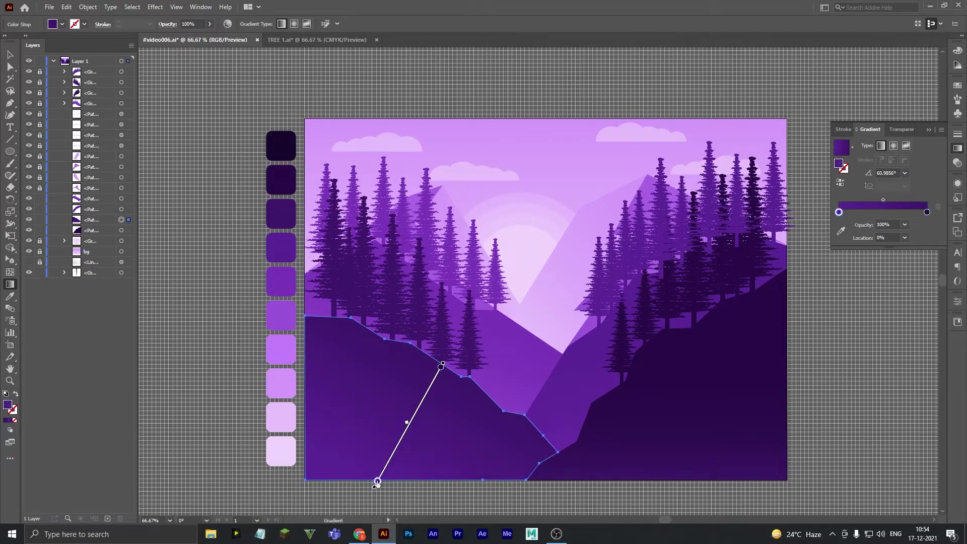
pyautogui.moveTo(406, 424)
pyautogui.mouseDown()
pyautogui.moveTo(374, 462)
pyautogui.moveTo(360, 450)
pyautogui.mouseUp()
pyautogui.press('v')
pyautogui.hotkey('ctrl', 'shift', 'a')
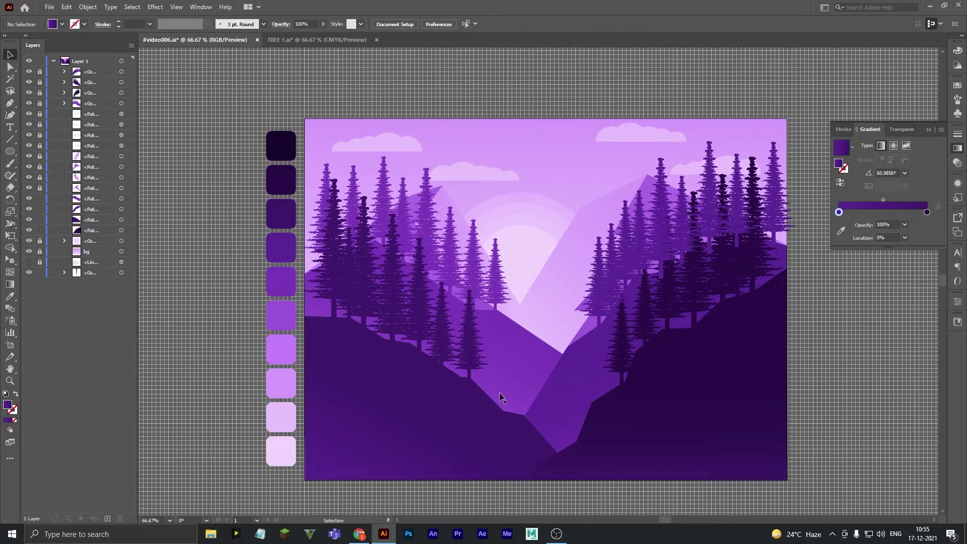
pyautogui.hotkey('ctrl', 'v')
# - Park the pasted tree group on the pasteboard left of the artboard
pyautogui.moveTo(556, 324)
pyautogui.mouseDown()
pyautogui.moveTo(578, 45)
pyautogui.moveTo(567, 281)
pyautogui.mouseUp()
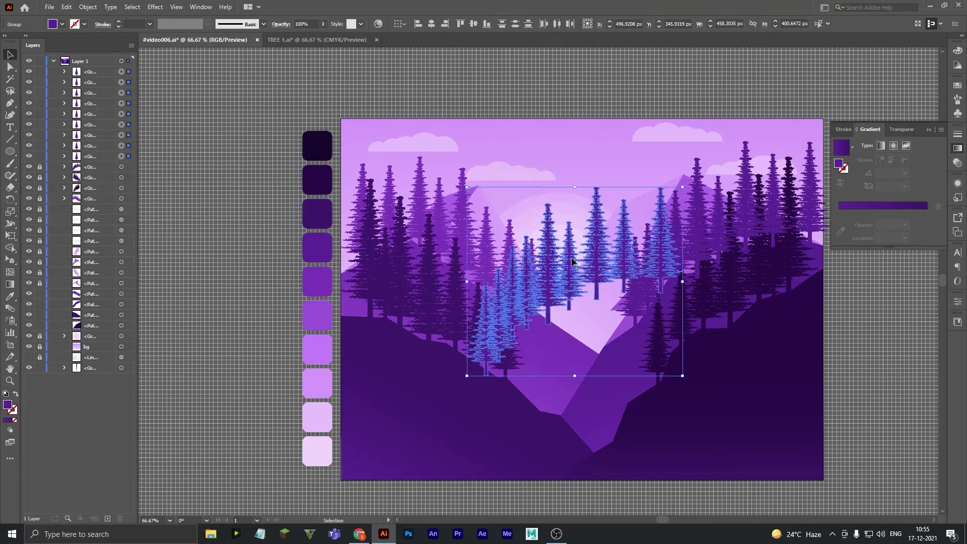
pyautogui.hscroll(-2, 567, 281)
pyautogui.hscroll(-3, 654, 281)
pyautogui.moveTo(705, 282); pyautogui.dragTo(267, 302)
pyautogui.hscroll(5, 267, 302)
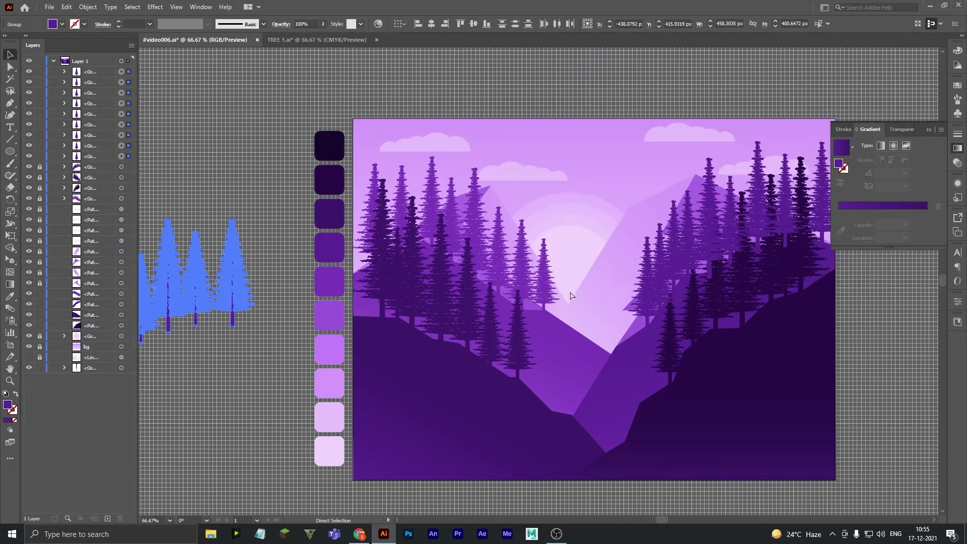
pyautogui.click(192, 332)
# - Bring a spare pine into the valley and recolour it dark purple from the valley floor
pyautogui.moveTo(201, 306); pyautogui.dragTo(564, 444)
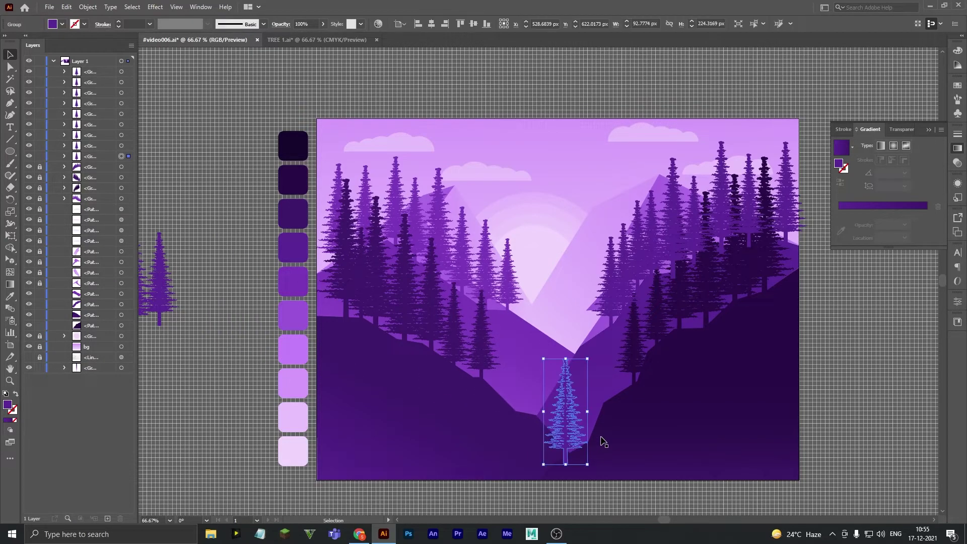
pyautogui.press('i')
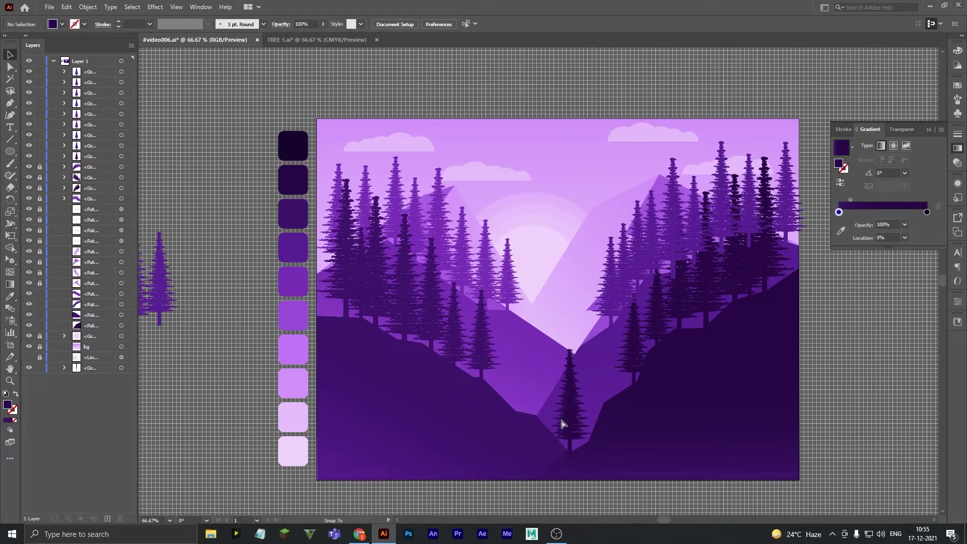
pyautogui.moveTo(566, 427); pyautogui.dragTo(567, 423)
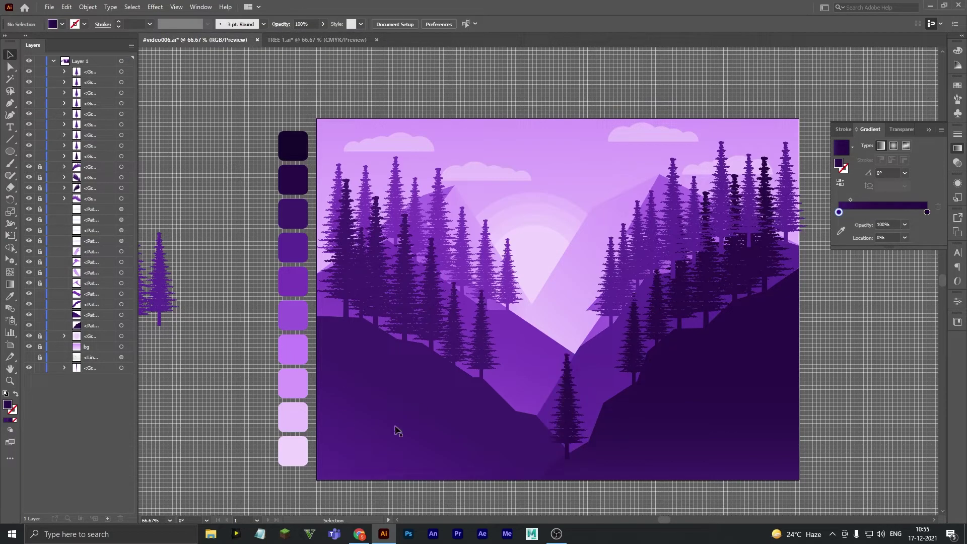
pyautogui.click(572, 328)
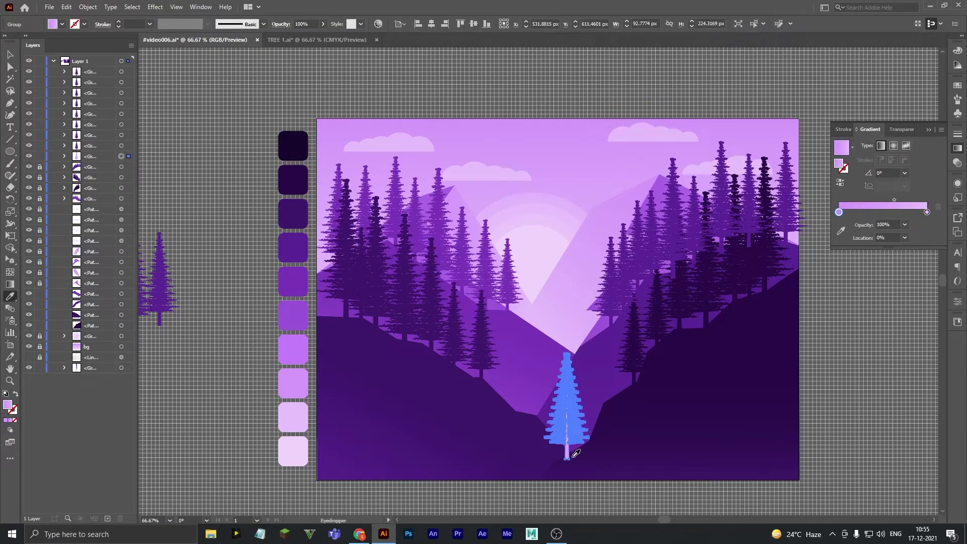
pyautogui.click(576, 453)
pyautogui.click(10, 54)
pyautogui.click(229, 288)
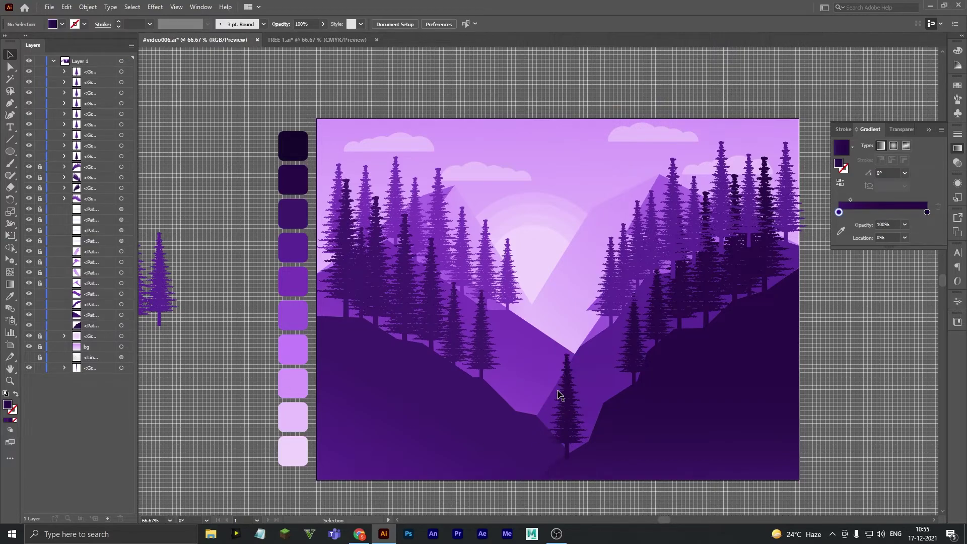
pyautogui.moveTo(560, 408); pyautogui.dragTo(557, 410)
pyautogui.click(566, 417)
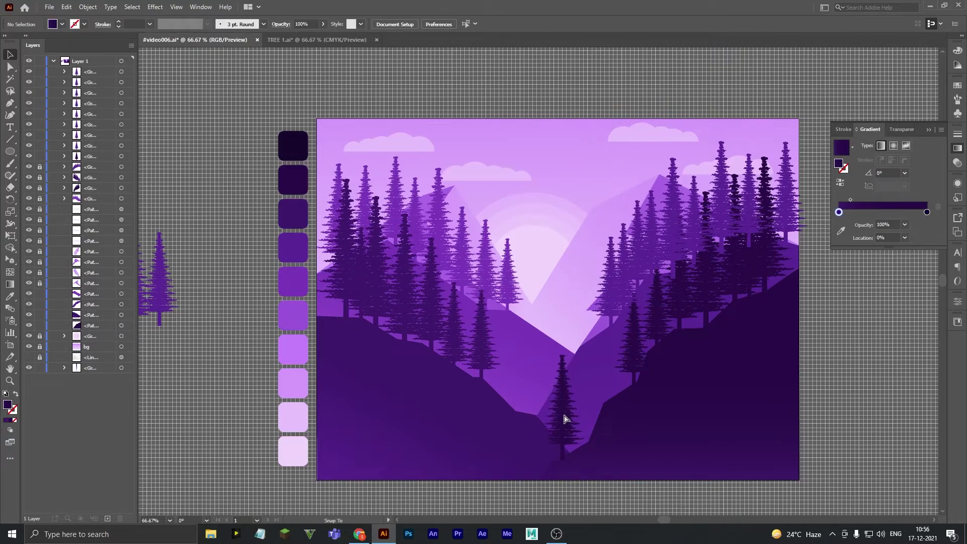
pyautogui.click(571, 426)
pyautogui.click(624, 474)
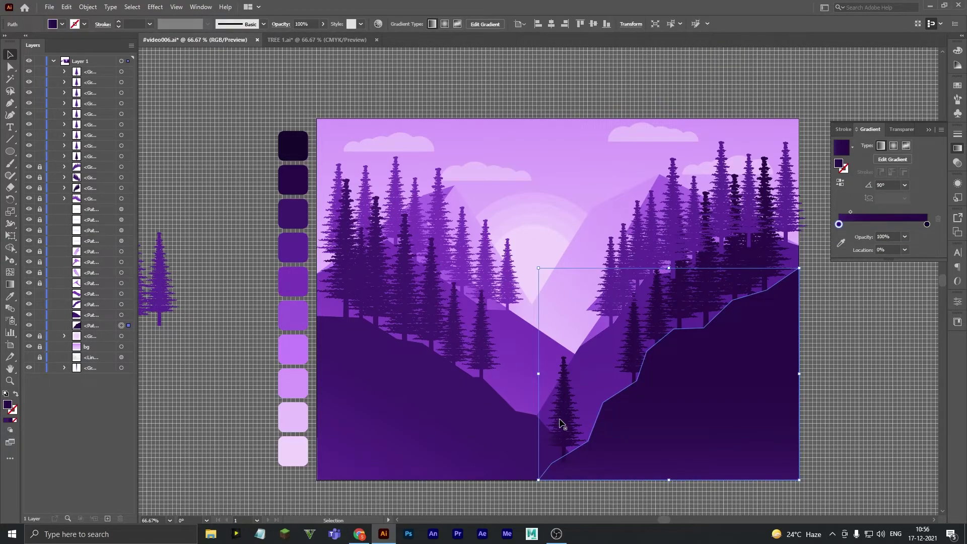
# - Nudge the valley tree, then tilt the right hillside's gradient to about 121°
pyautogui.moveTo(561, 423); pyautogui.dragTo(566, 419)
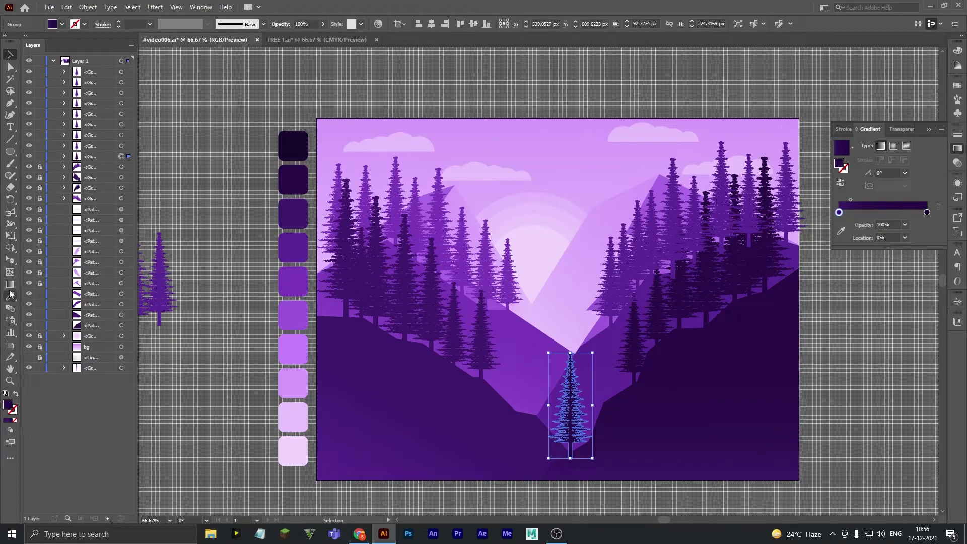
pyautogui.click(701, 475)
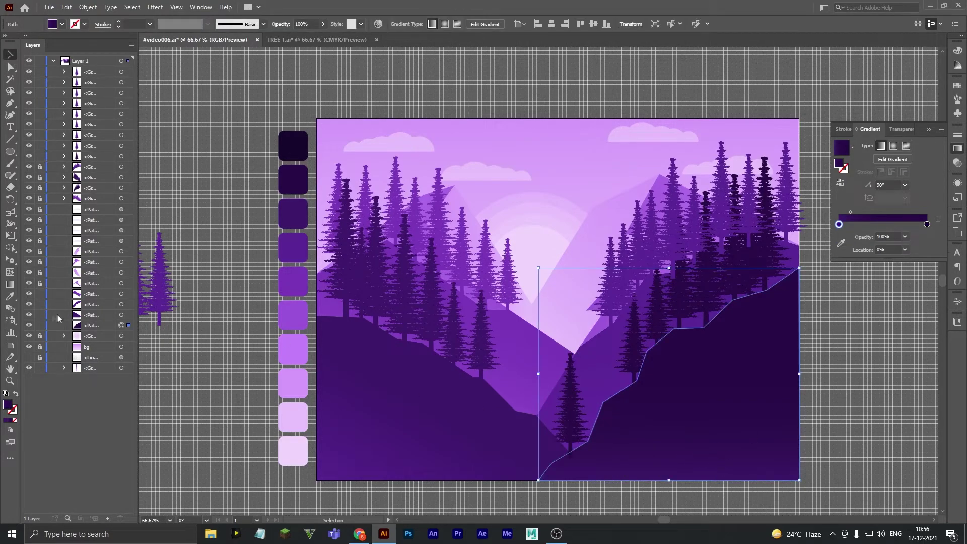
pyautogui.press('g')
pyautogui.moveTo(669, 267); pyautogui.dragTo(547, 281)
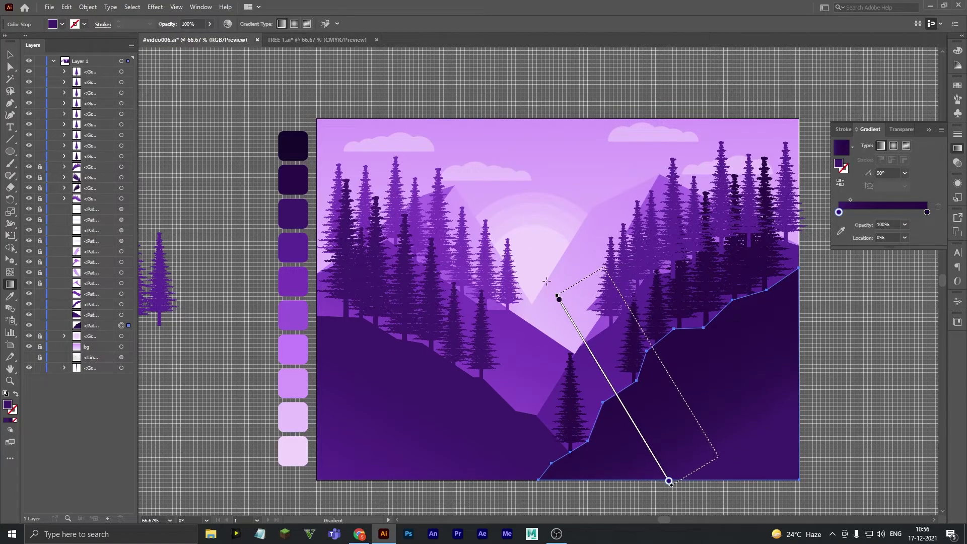
pyautogui.moveTo(630, 421)
pyautogui.mouseDown()
pyautogui.moveTo(677, 392)
pyautogui.moveTo(705, 436)
pyautogui.mouseUp()
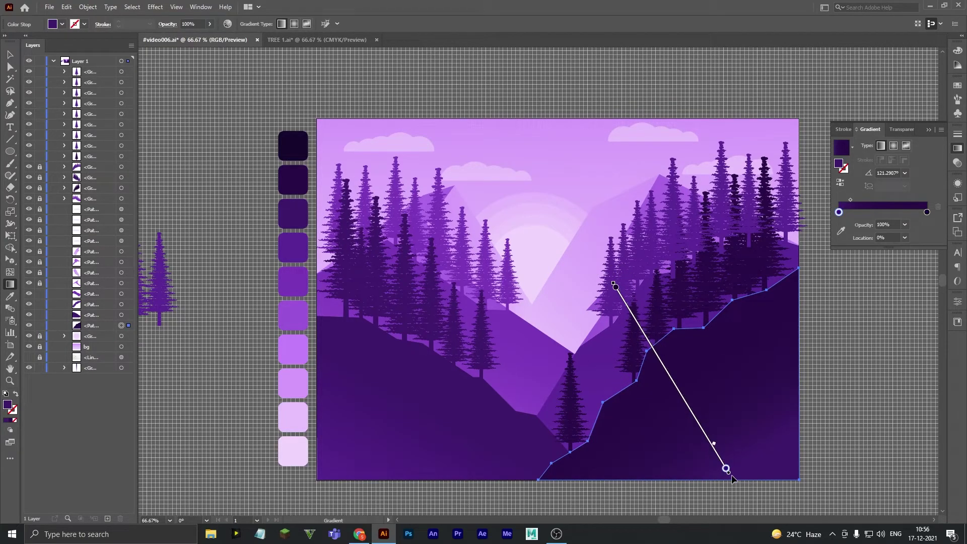
pyautogui.press('v')
pyautogui.click(842, 412)
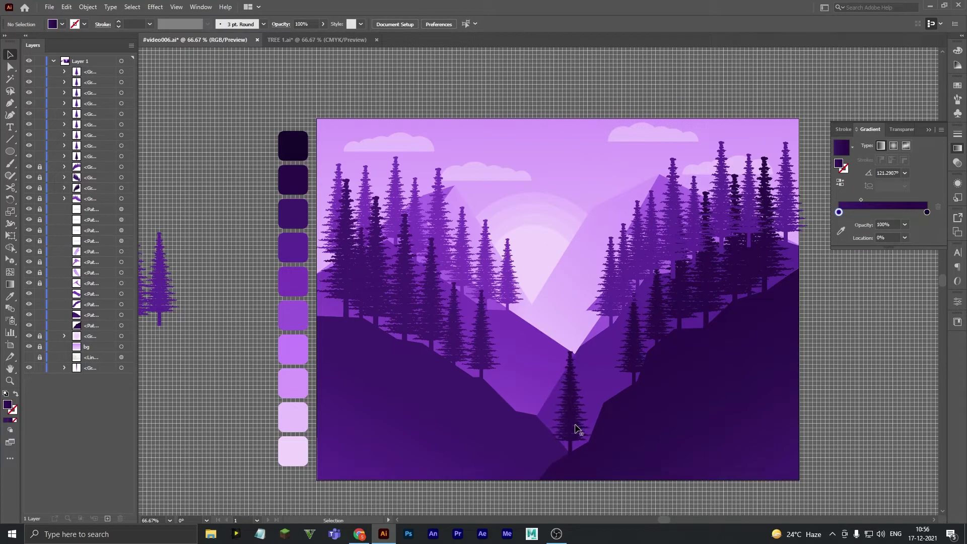
# - Recolour a spare tree dark purple and move it into the valley
pyautogui.click(576, 429)
pyautogui.press('i')
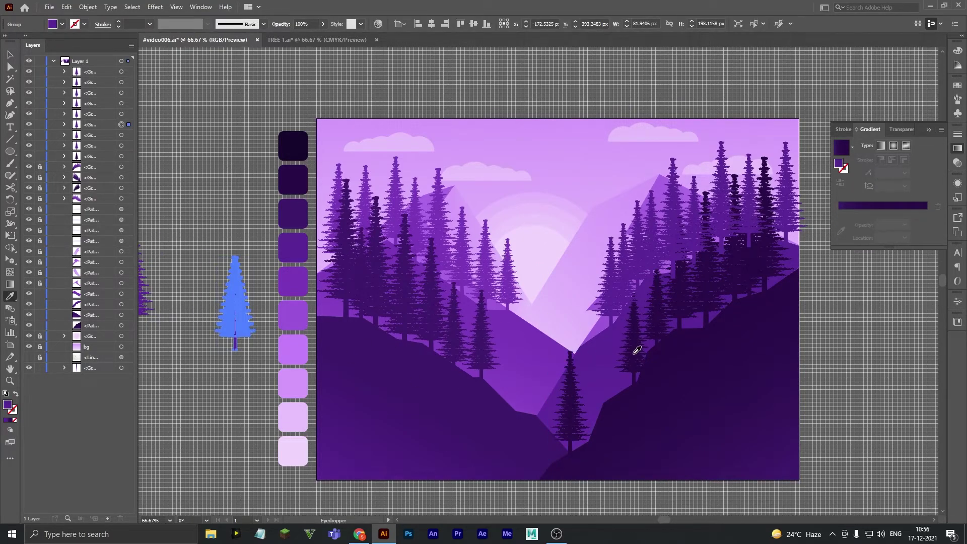
pyautogui.click(636, 350)
pyautogui.press('v')
pyautogui.moveTo(237, 329); pyautogui.dragTo(603, 389)
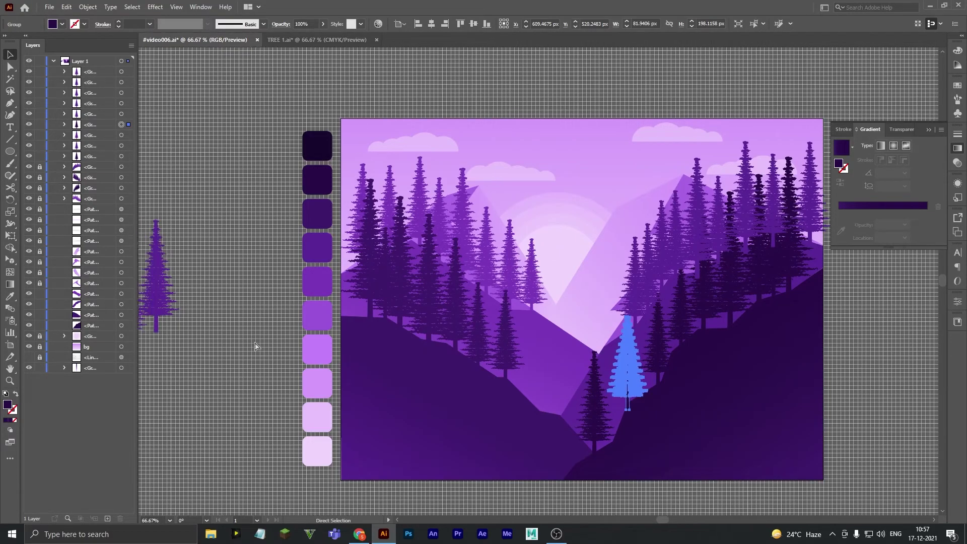
pyautogui.hscroll(-3, 604, 389)
pyautogui.click(270, 392)
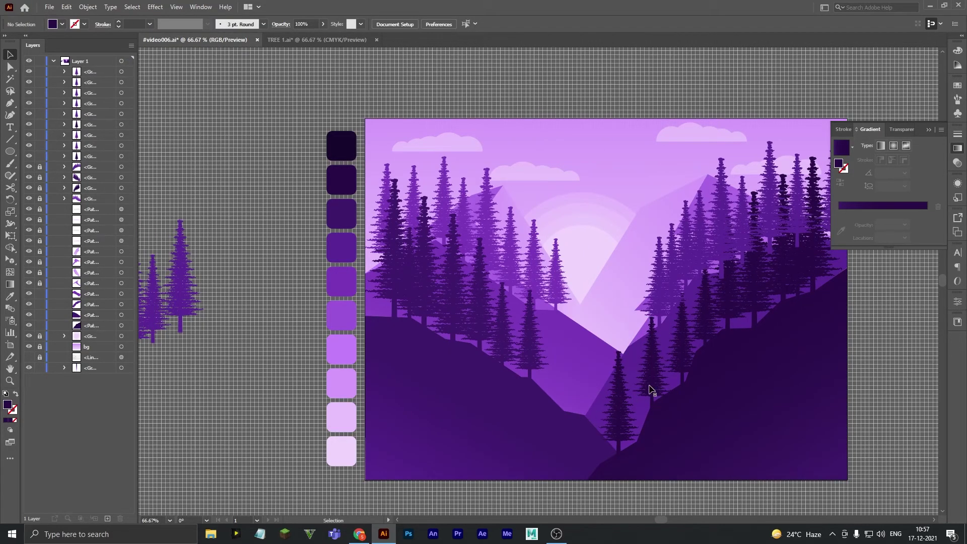
# - Bring the larger spare tree into the valley and duplicate a valley tree beside it
pyautogui.moveTo(195, 287)
pyautogui.mouseDown()
pyautogui.moveTo(580, 369)
pyautogui.moveTo(577, 359)
pyautogui.mouseUp()
pyautogui.press('i')
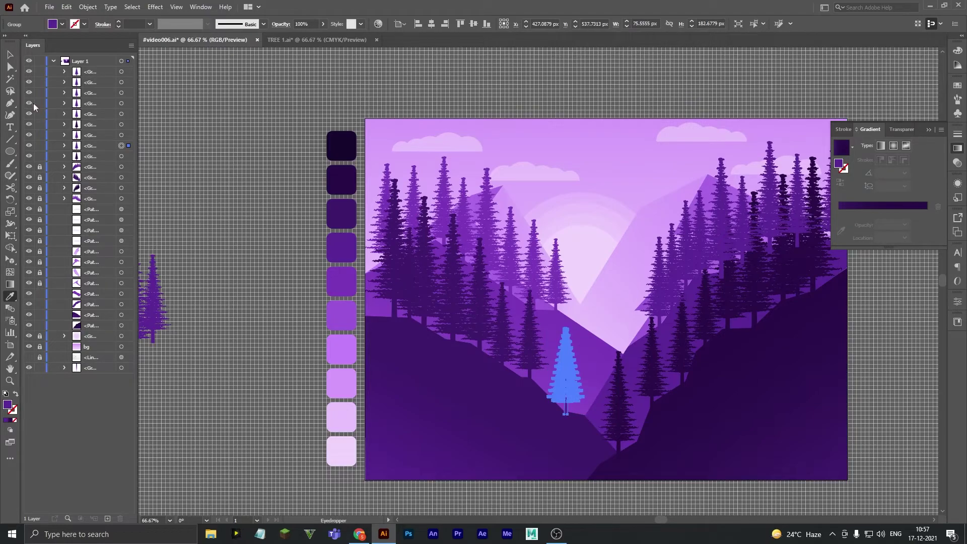
pyautogui.press('v')
pyautogui.click(363, 395)
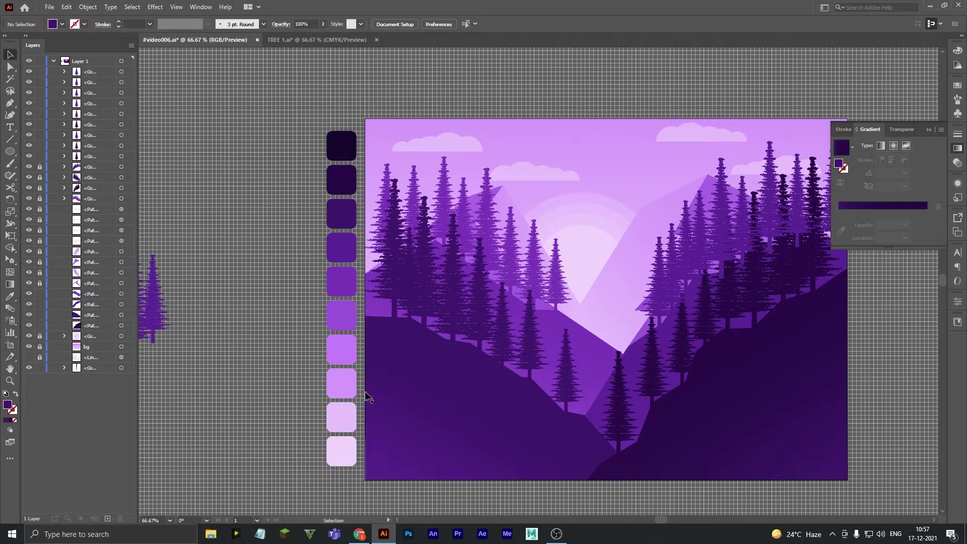
pyautogui.keyDown('alt'); pyautogui.moveTo(571, 381); pyautogui.dragTo(580, 388); pyautogui.keyUp('alt')
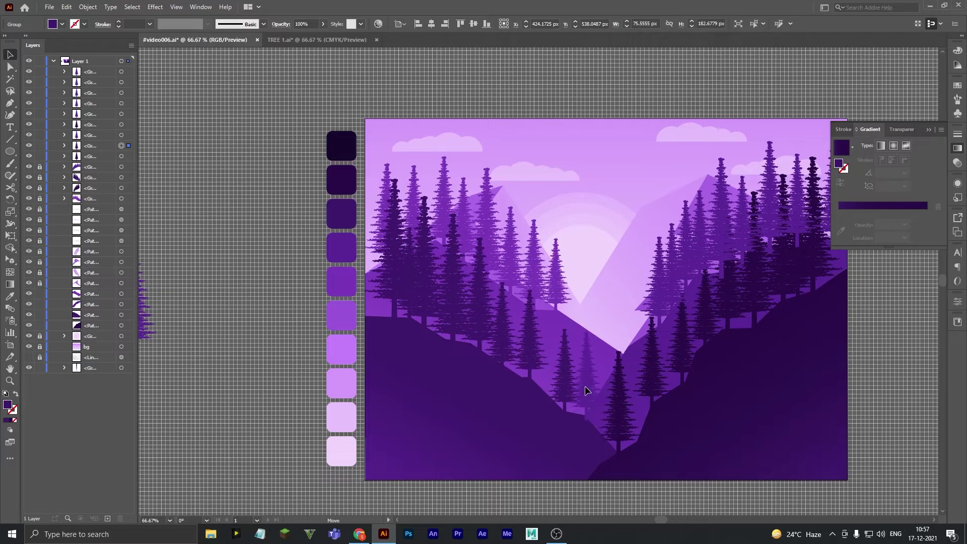
pyautogui.press('i')
pyautogui.press('v')
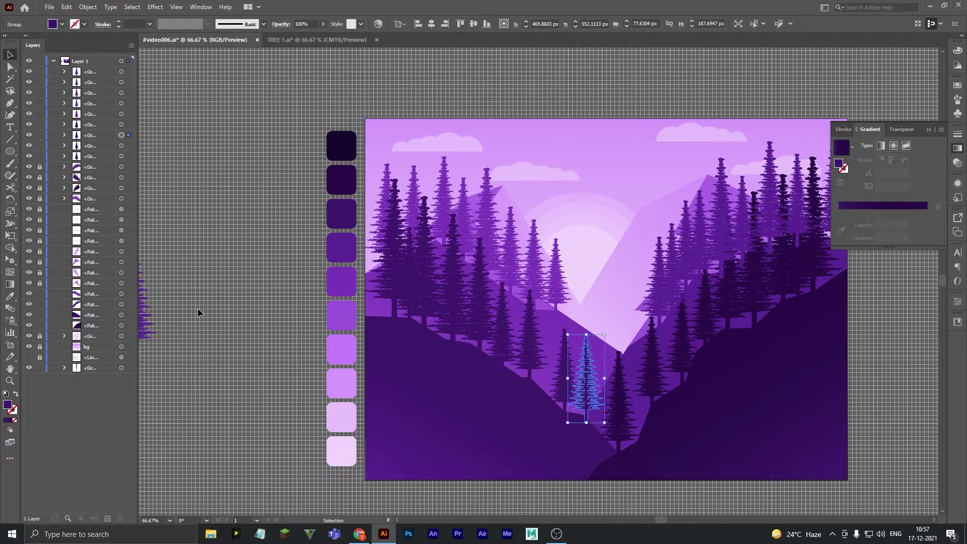
pyautogui.click(198, 313)
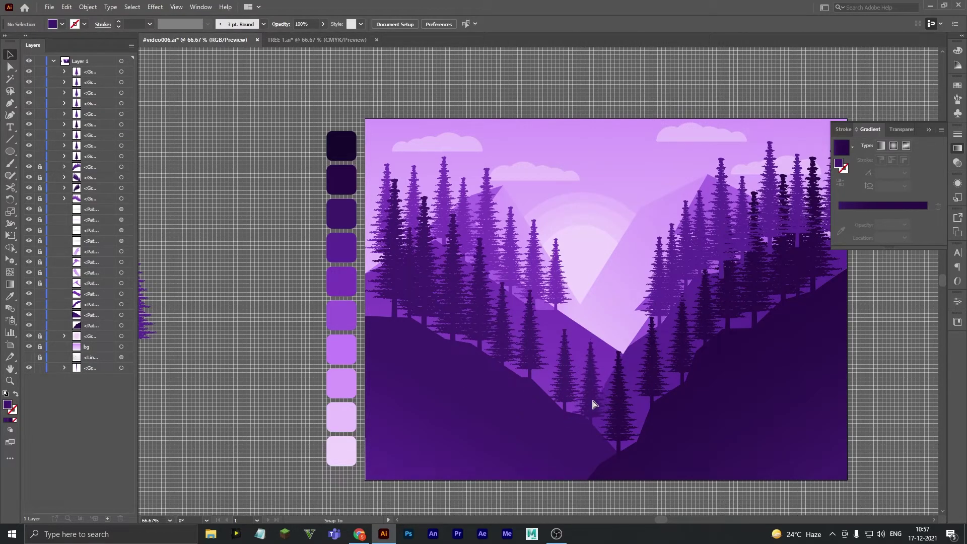
# - Fine-tune the positions of the new valley trees
pyautogui.moveTo(563, 398); pyautogui.dragTo(573, 403)
pyautogui.click(275, 379)
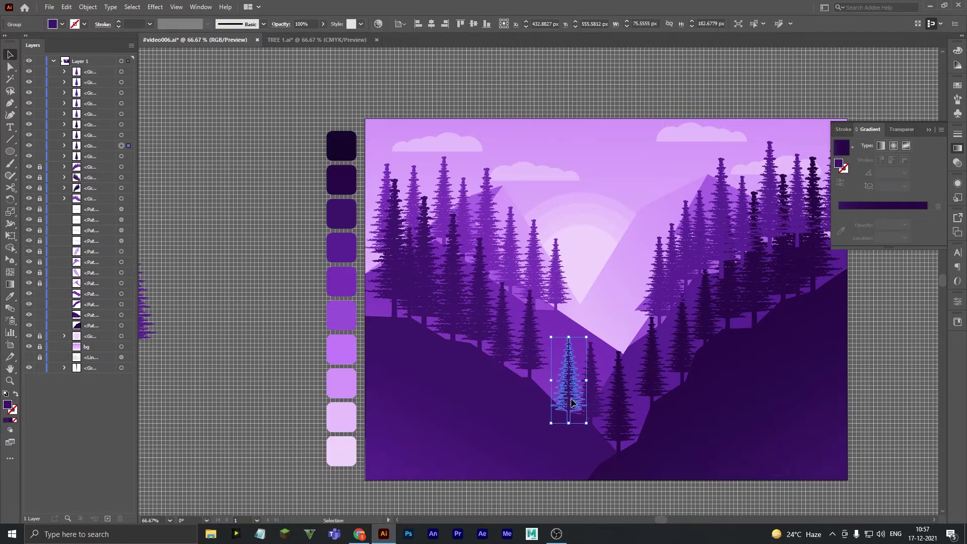
pyautogui.click(267, 412)
pyautogui.click(573, 386)
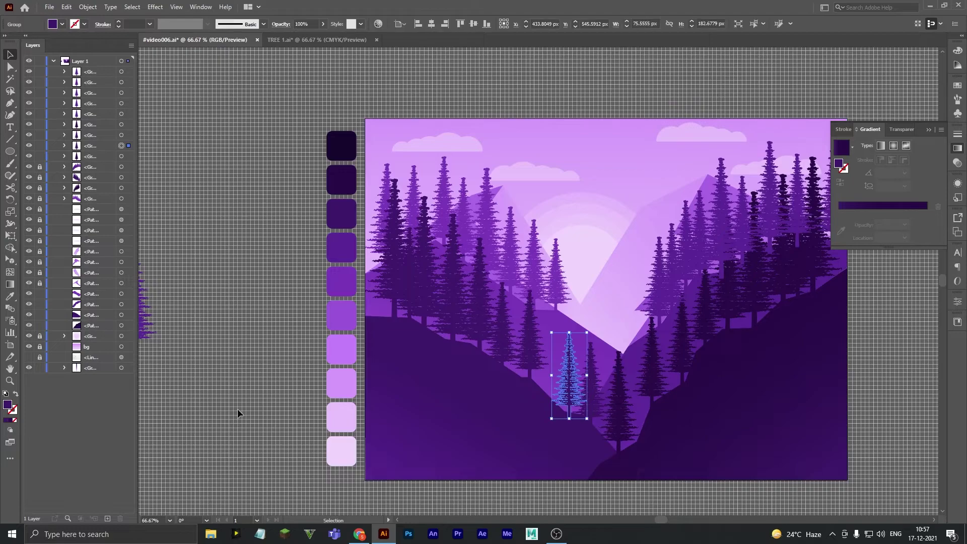
pyautogui.click(248, 410)
# - Move the spare tree group closer, then place the tallest spare tree in the valley in dark purple
pyautogui.hscroll(-3, 267, 354)
pyautogui.click(237, 322)
pyautogui.moveTo(237, 322); pyautogui.dragTo(357, 327)
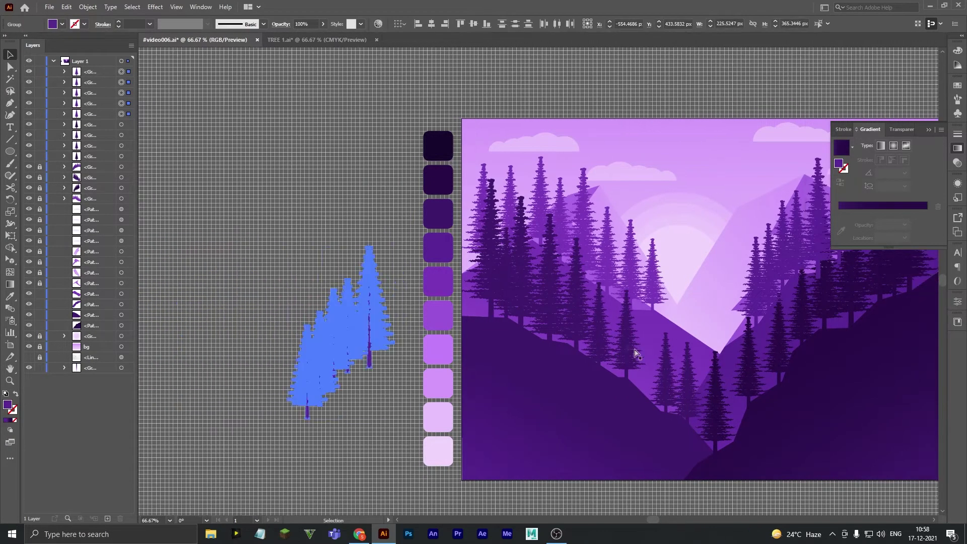
pyautogui.hscroll(4, 278, 298)
pyautogui.moveTo(241, 327); pyautogui.dragTo(578, 340)
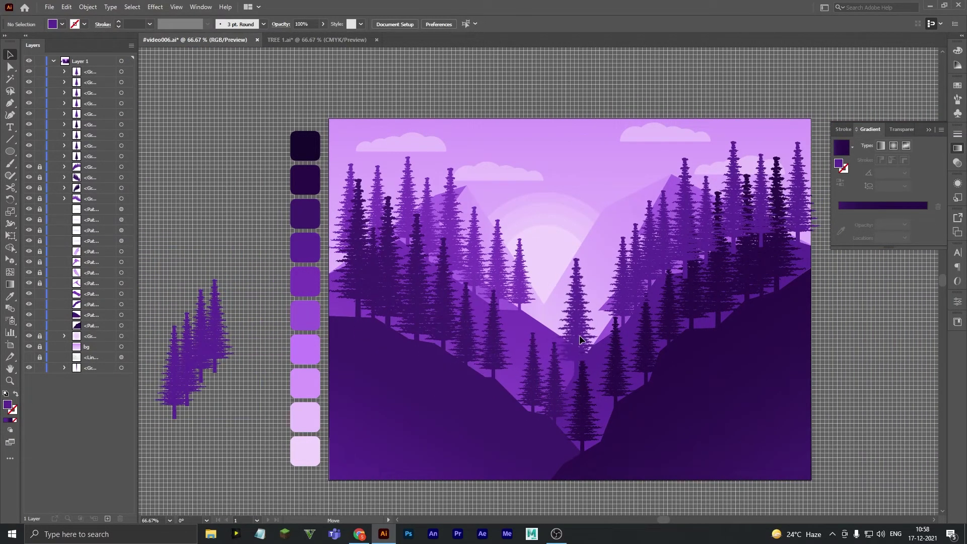
pyautogui.press('i')
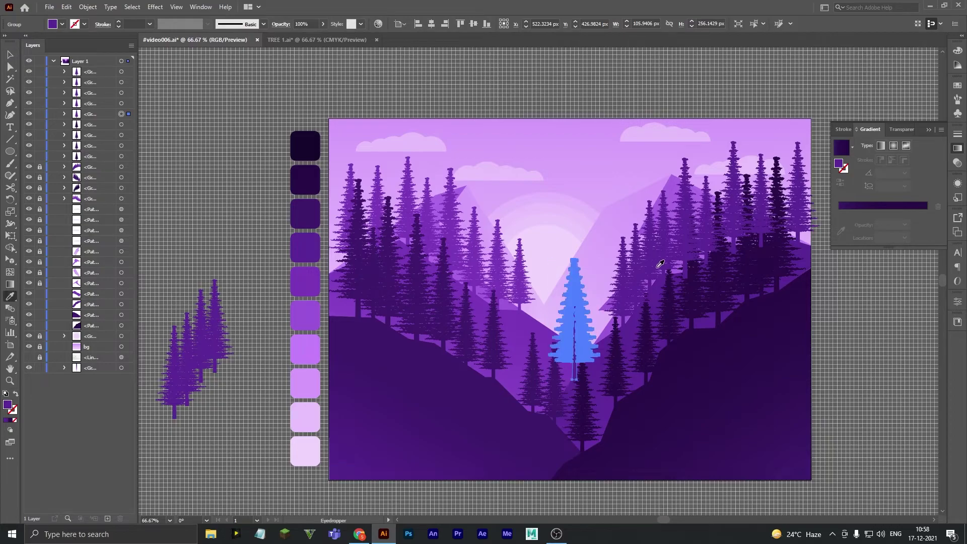
pyautogui.click(11, 55)
pyautogui.click(688, 267)
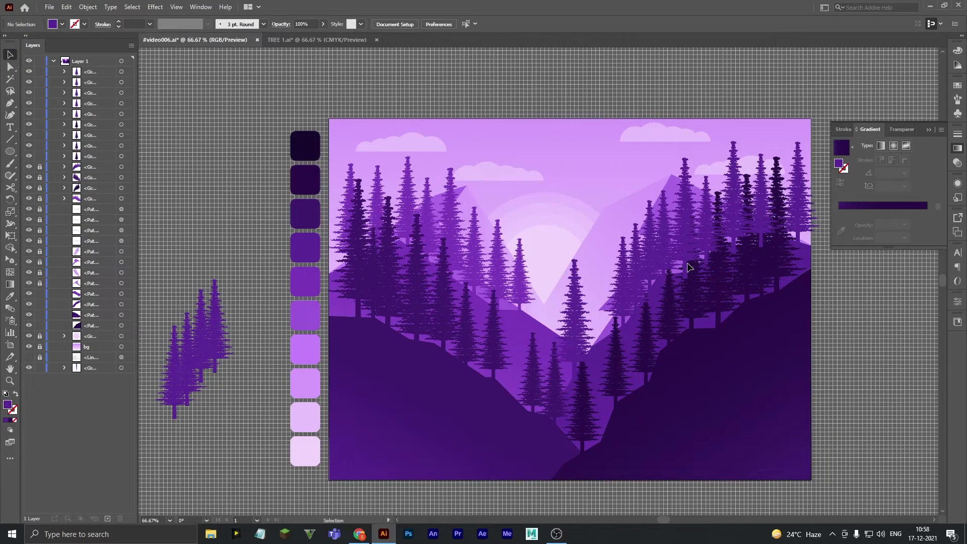
# - Shrink the tree in the middle of the scene to about 62 px wide
pyautogui.click(644, 289)
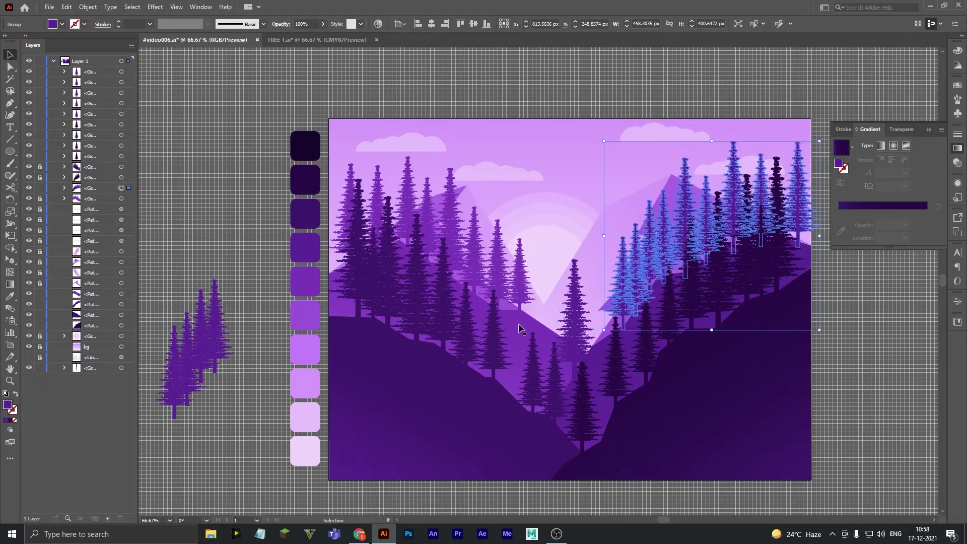
pyautogui.click(251, 267)
pyautogui.click(599, 308)
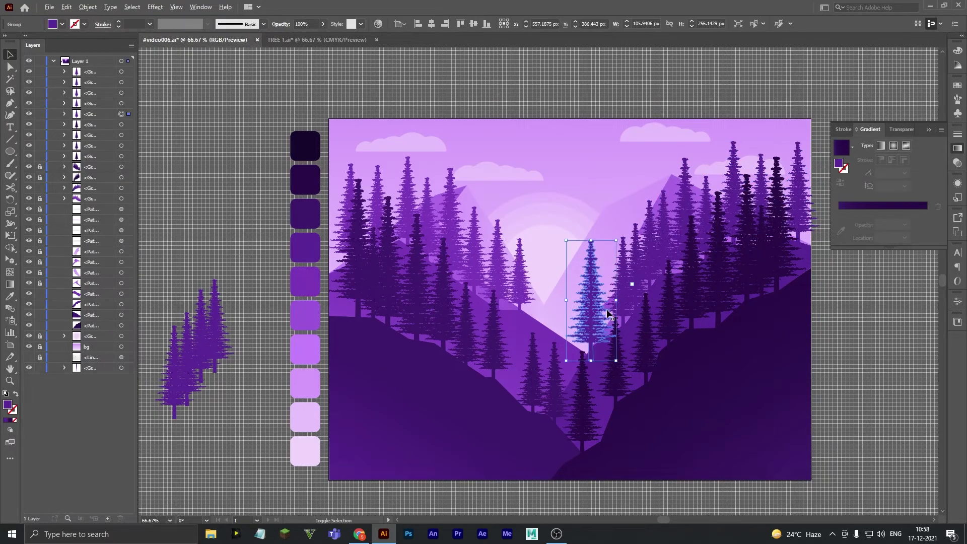
pyautogui.moveTo(610, 301); pyautogui.dragTo(604, 320)
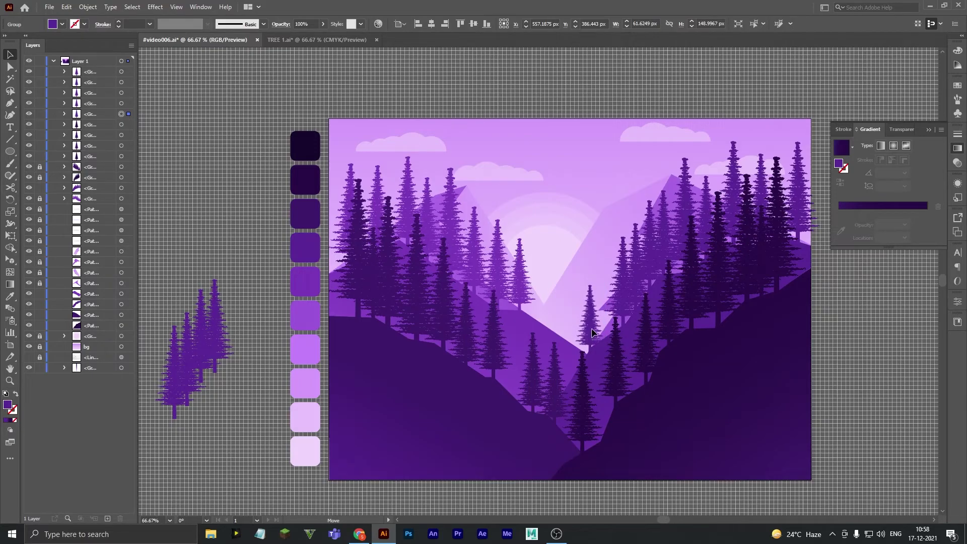
pyautogui.click(250, 313)
# - Move another spare pine into the valley and recolour it with the nearby dark purple
pyautogui.click(590, 330)
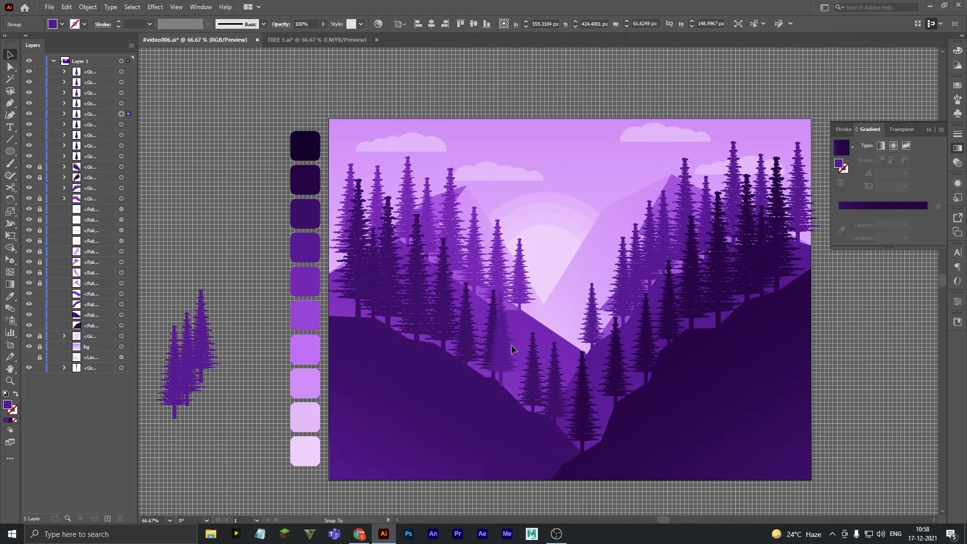
pyautogui.moveTo(226, 343); pyautogui.dragTo(584, 355)
pyautogui.press('i')
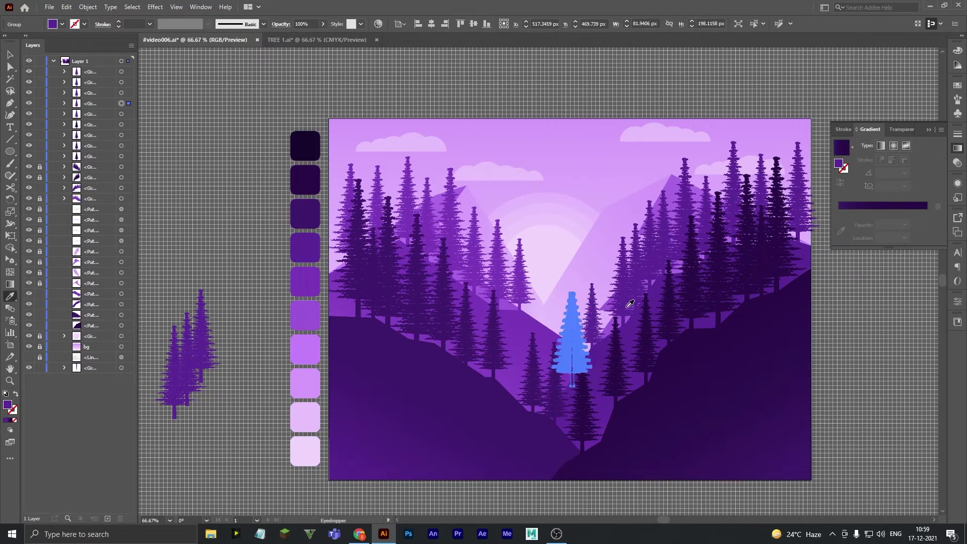
pyautogui.click(468, 287)
pyautogui.press('v')
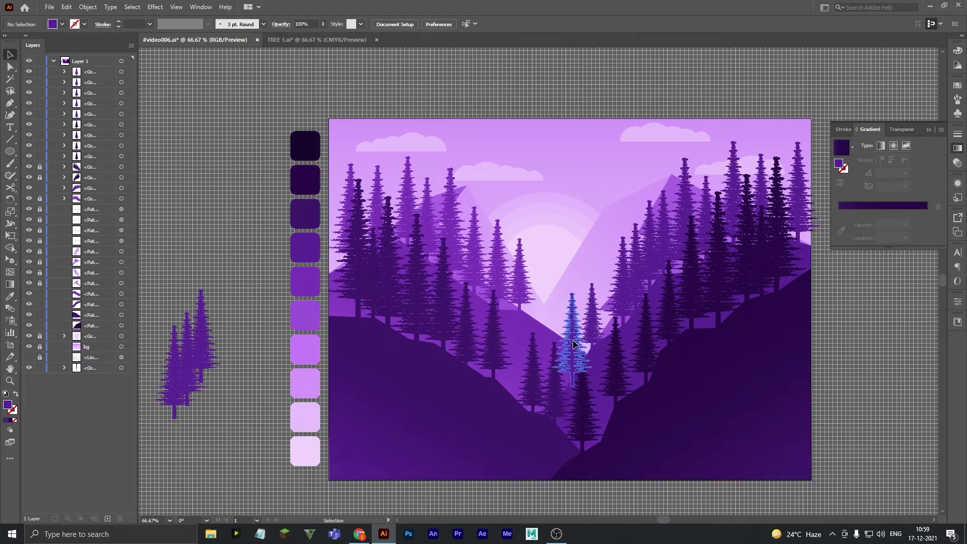
pyautogui.click(567, 361)
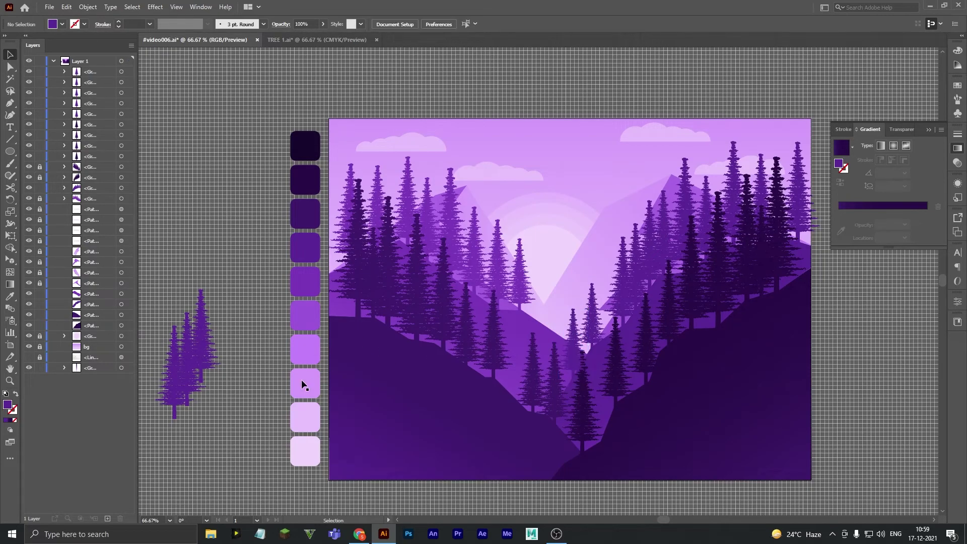
# - Bring the tallest spare tree into the valley, recolour it, and position it up and right
pyautogui.moveTo(201, 342)
pyautogui.mouseDown()
pyautogui.moveTo(465, 322)
pyautogui.moveTo(536, 276)
pyautogui.mouseUp()
pyautogui.press('i')
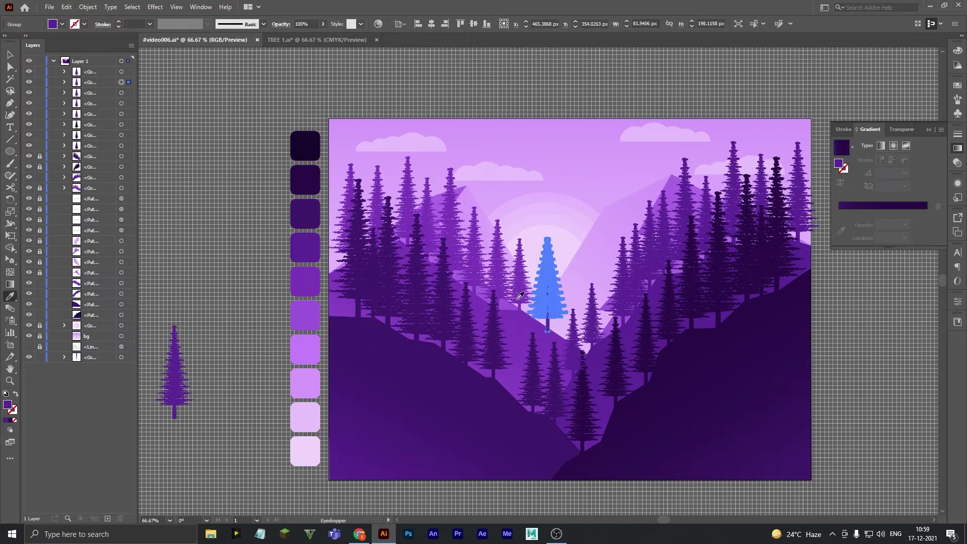
pyautogui.press('v')
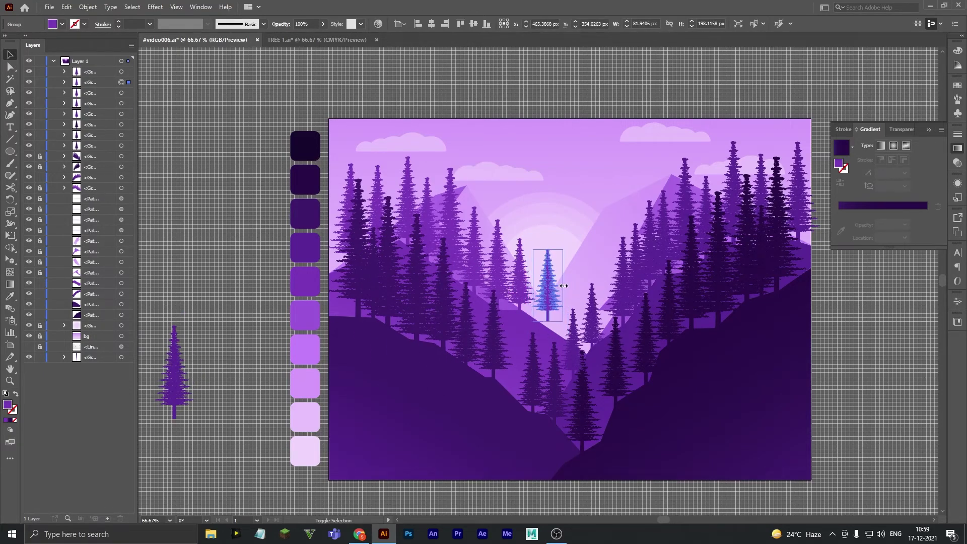
pyautogui.moveTo(570, 288); pyautogui.dragTo(538, 318)
pyautogui.hotkey('ctrl', 'z')
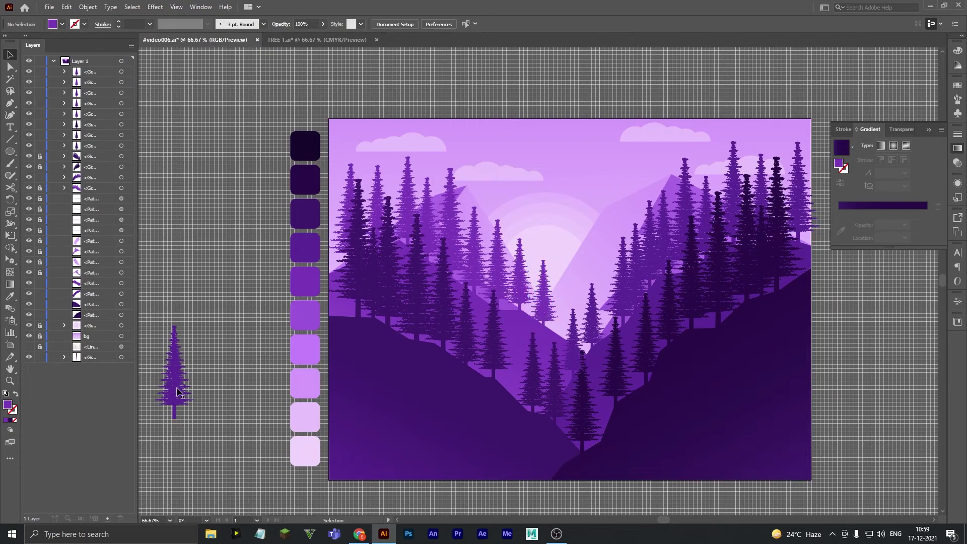
pyautogui.press('i')
pyautogui.click(11, 54)
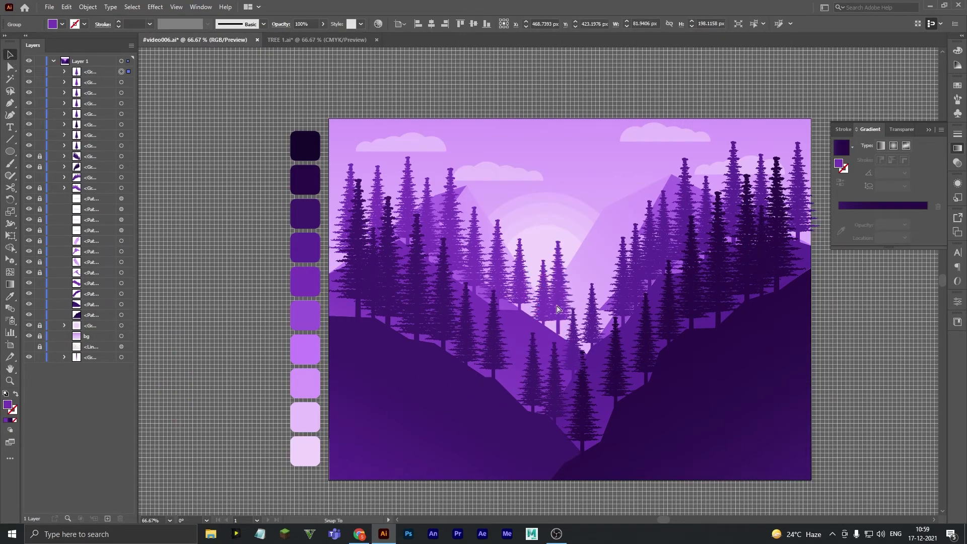
pyautogui.moveTo(567, 324); pyautogui.dragTo(584, 304)
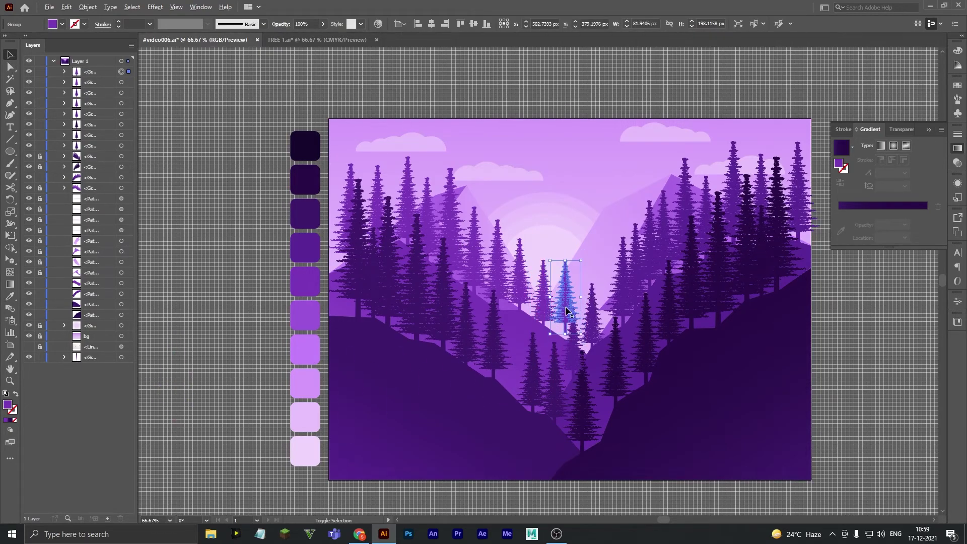
# - Select the valley tree group and inspect its individual paths with Direct Selection
pyautogui.rightClick(547, 322)
pyautogui.click(497, 309)
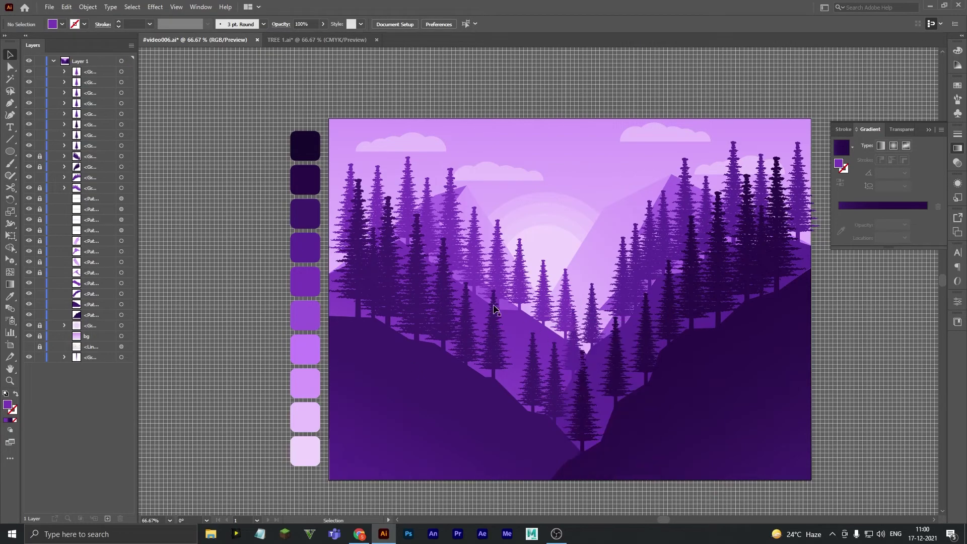
pyautogui.click(564, 305)
pyautogui.press('a')
pyautogui.click(557, 306)
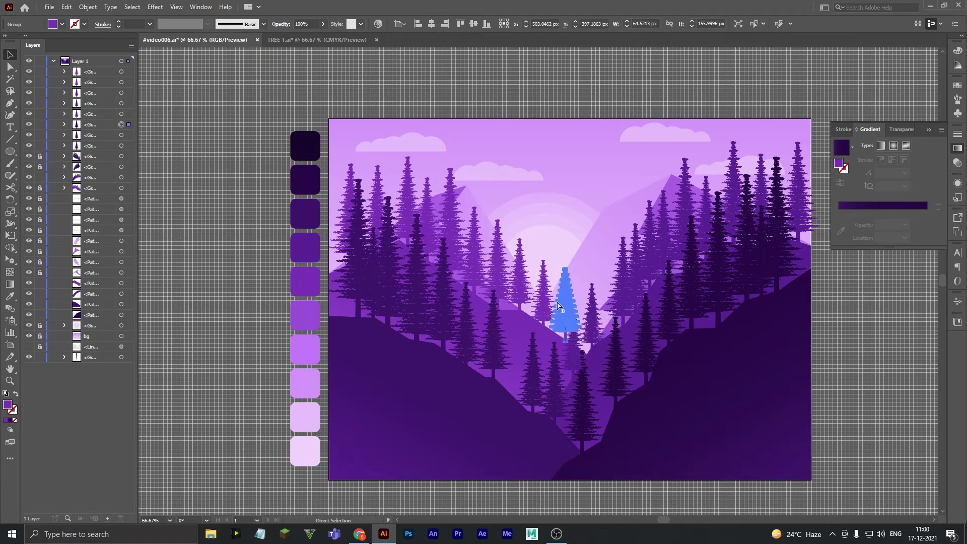
pyautogui.press('v')
pyautogui.click(228, 359)
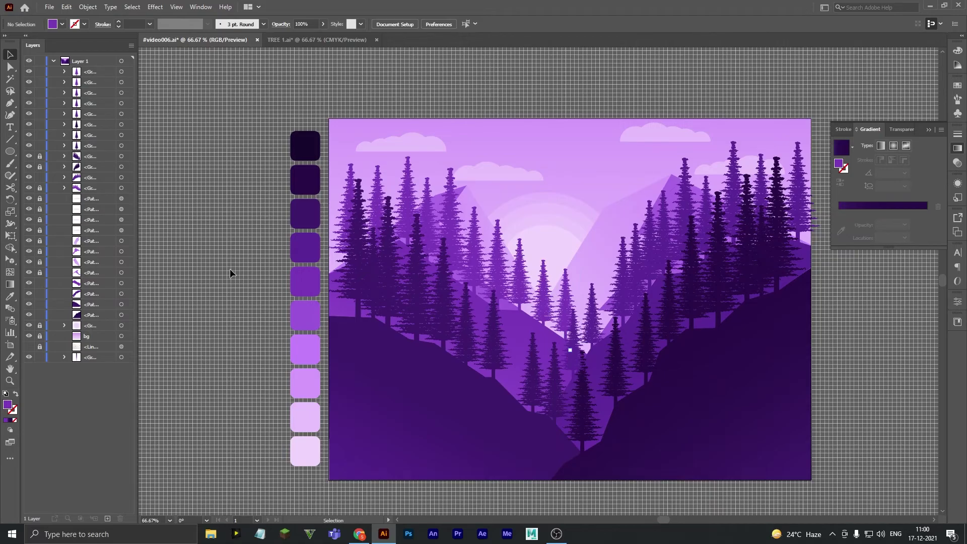
# - Draw a V-shaped bird path in the sky with no fill and round cap and join
pyautogui.press('p')
pyautogui.click(577, 174)
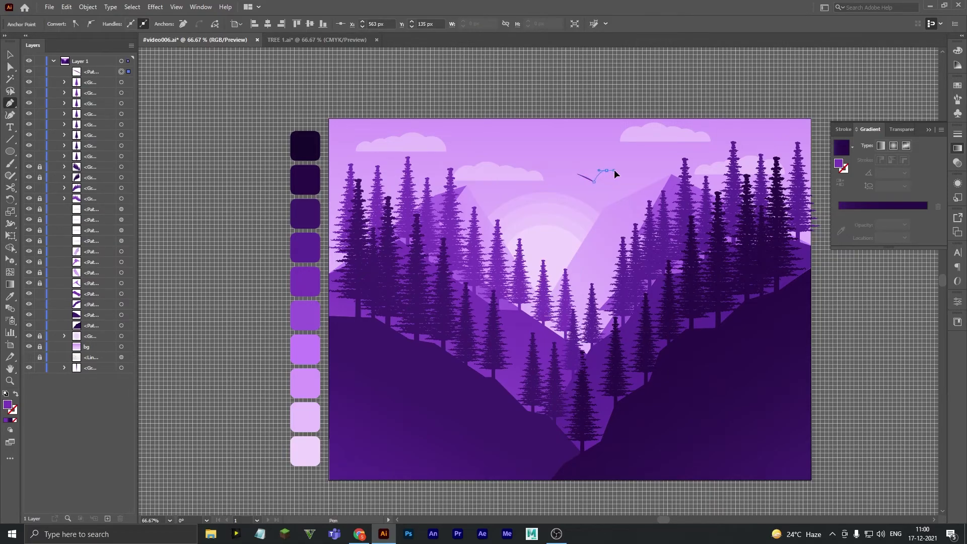
pyautogui.moveTo(615, 174); pyautogui.dragTo(614, 171)
pyautogui.press('v')
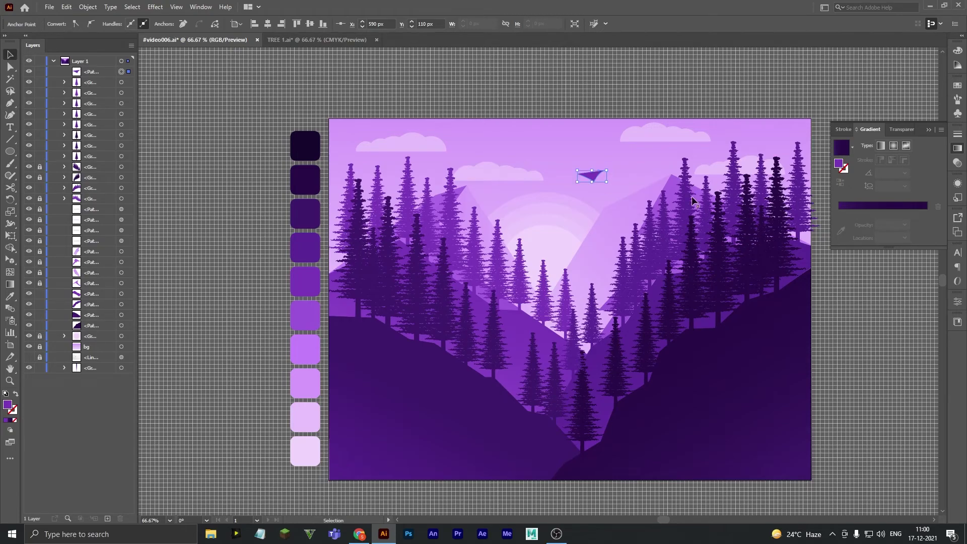
pyautogui.click(6, 419)
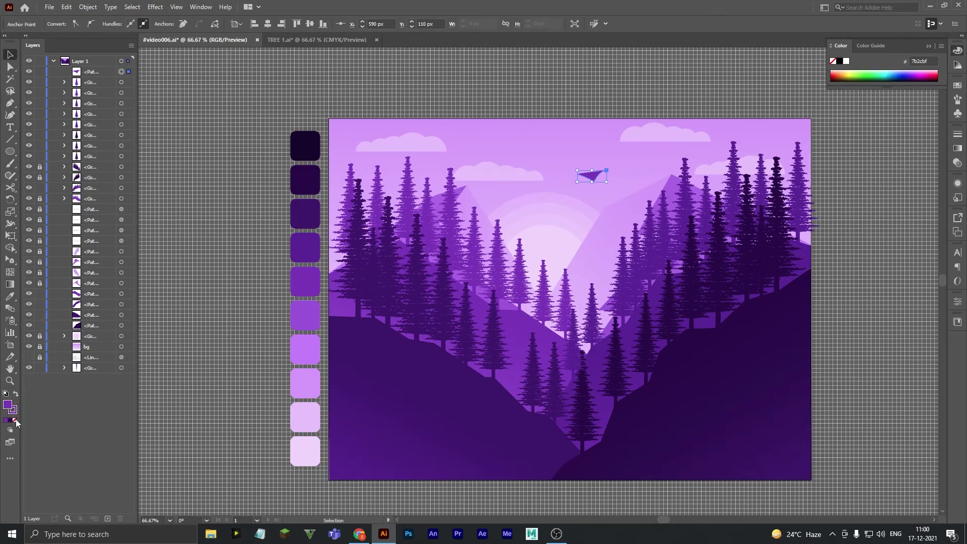
pyautogui.click(14, 420)
pyautogui.click(957, 134)
pyautogui.click(880, 158)
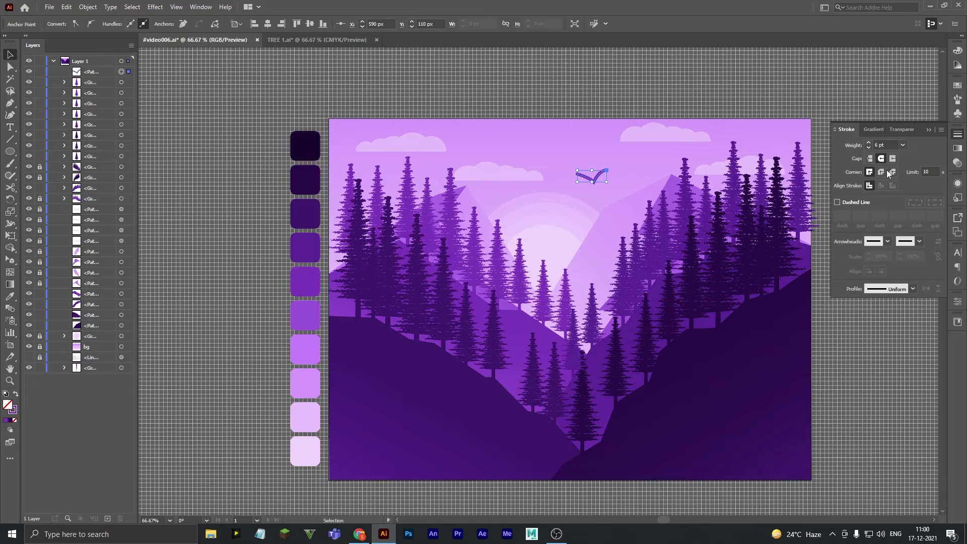
# - Taper both ends of the bird stroke with the Width tool, then zoom back out
pyautogui.click(10, 223)
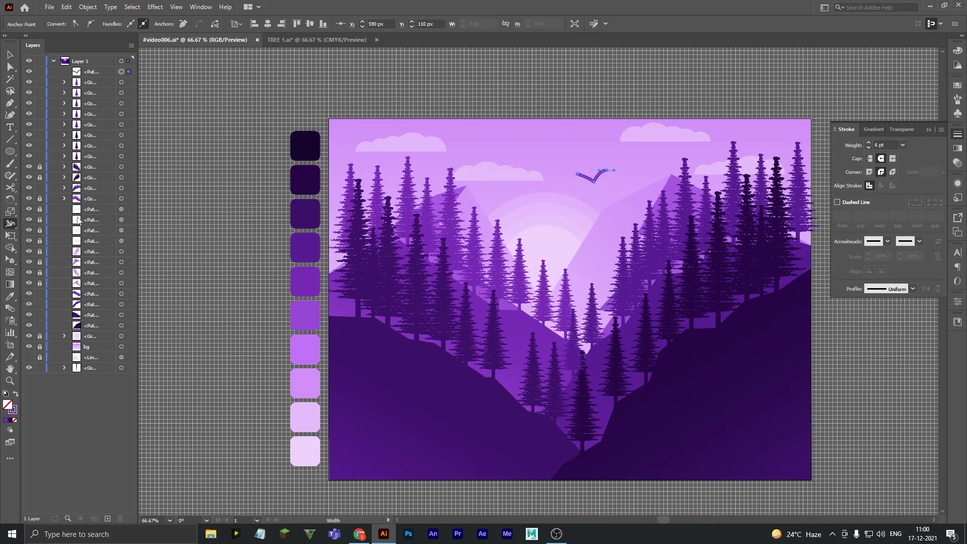
pyautogui.hotkey('ctrl', '=')
pyautogui.hotkey('ctrl', '=')
pyautogui.hotkey('ctrl', '=')
pyautogui.moveTo(538, 281); pyautogui.dragTo(539, 283)
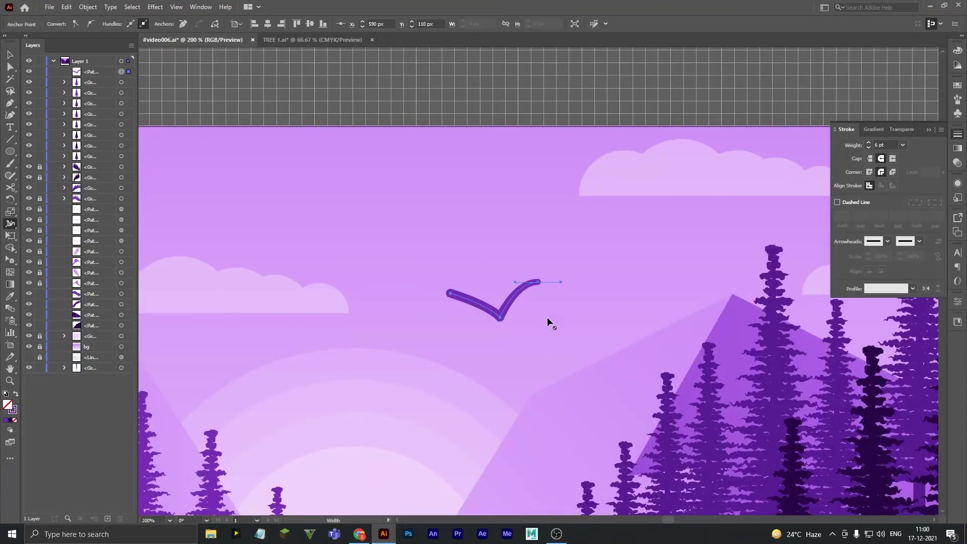
pyautogui.moveTo(450, 293); pyautogui.dragTo(451, 296)
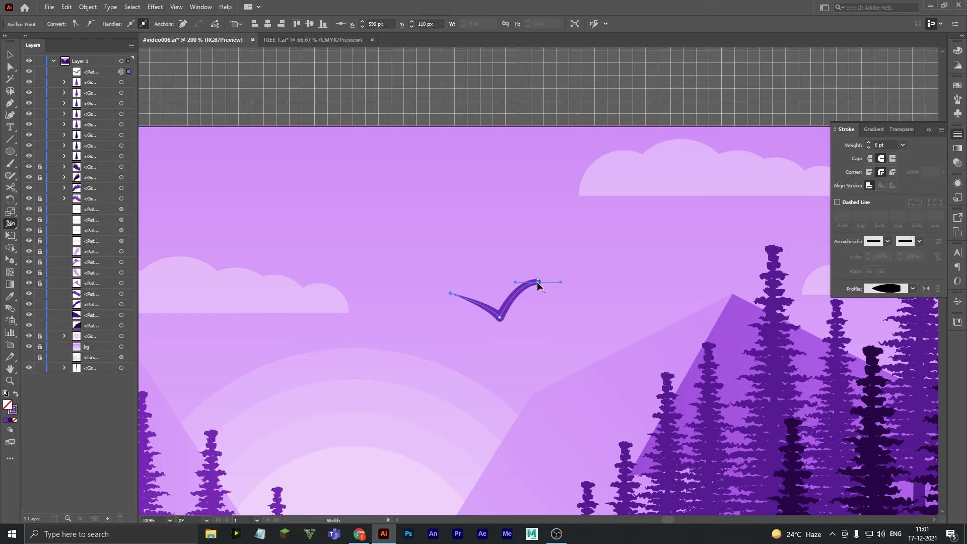
pyautogui.press('a')
pyautogui.click(523, 264)
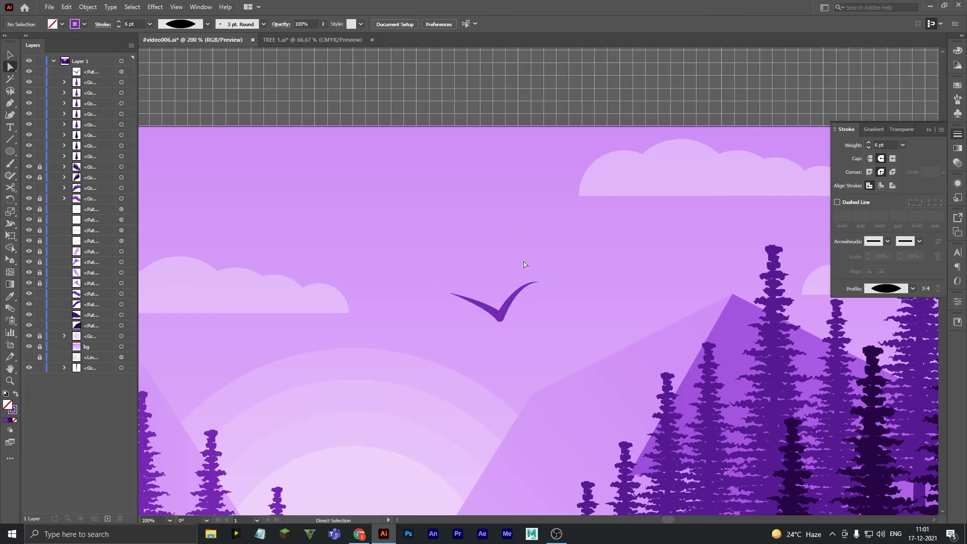
pyautogui.click(537, 282)
pyautogui.hotkey('ctrl', '-')
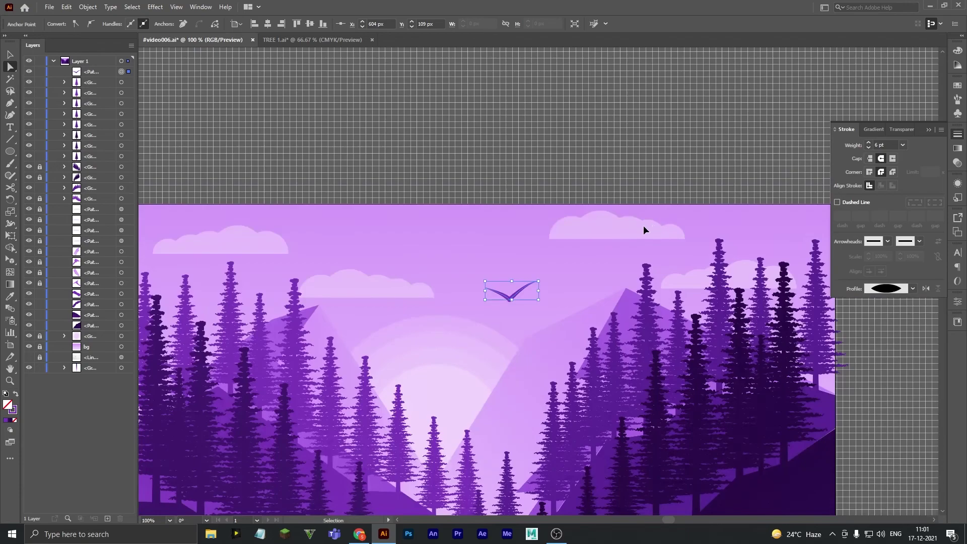
pyautogui.hotkey('ctrl', '-')
pyautogui.scroll(-1, 650, 151)
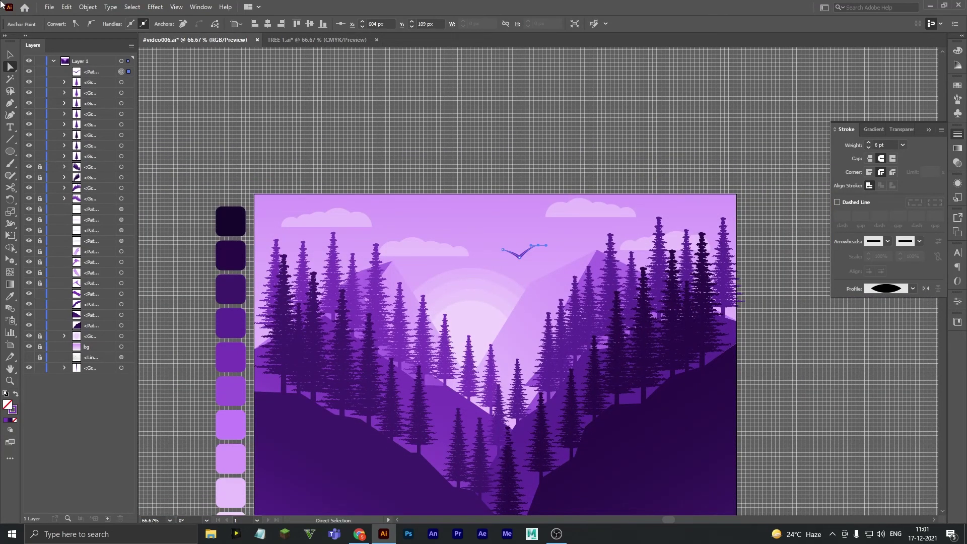
# - Make two more birds from copies, scaling, tilting and placing them near the first
pyautogui.press('v')
pyautogui.moveTo(520, 257)
pyautogui.mouseDown()
pyautogui.moveTo(537, 287)
pyautogui.moveTo(545, 268)
pyautogui.mouseUp()
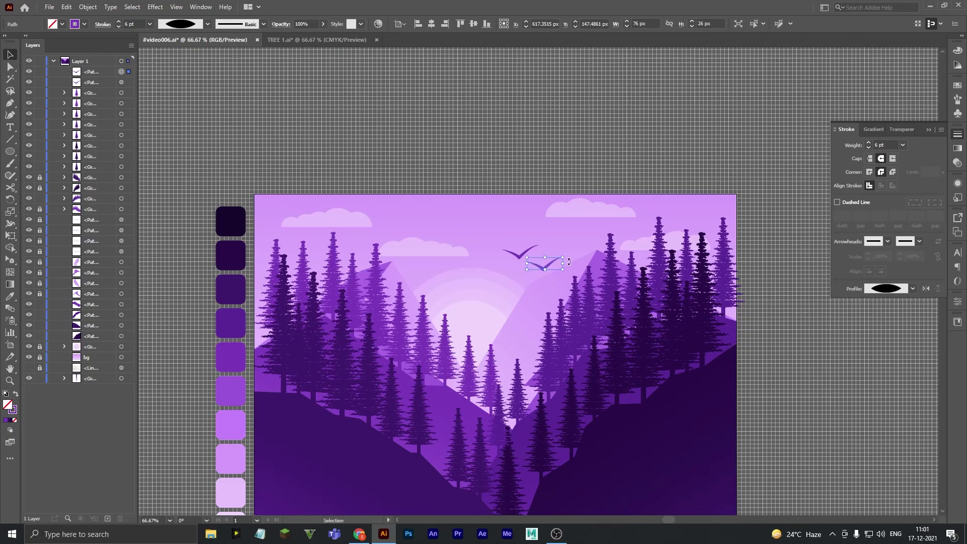
pyautogui.moveTo(550, 267); pyautogui.dragTo(555, 257)
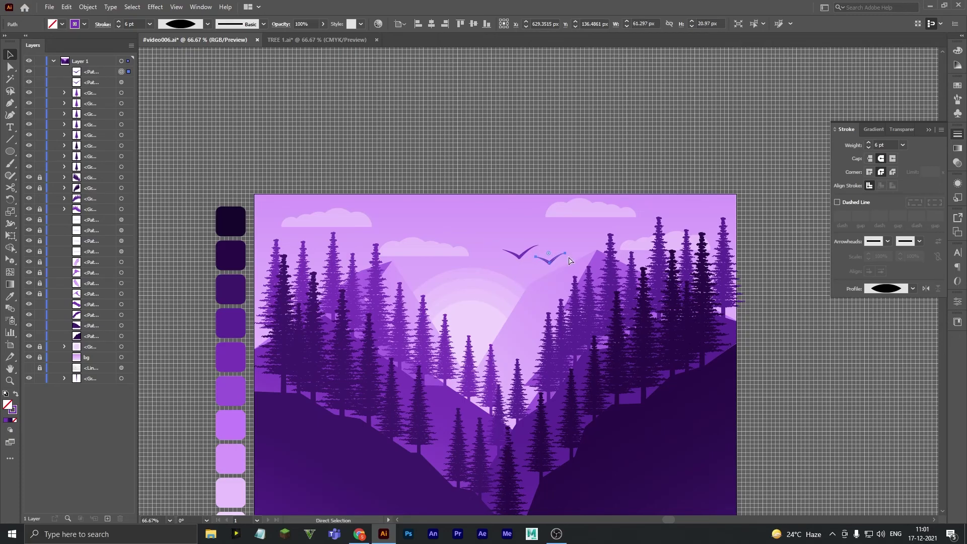
pyautogui.hotkey('ctrl', 'v')
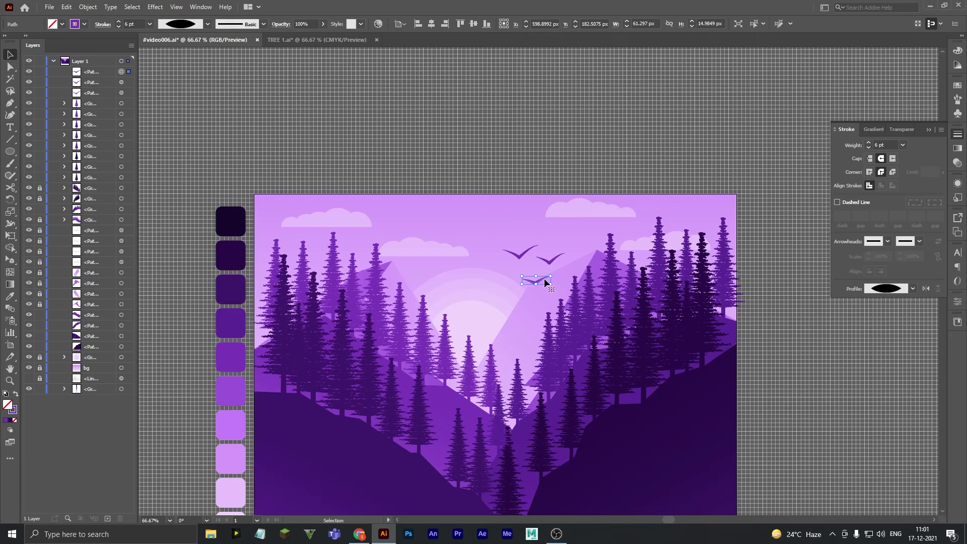
pyautogui.moveTo(544, 282)
pyautogui.mouseDown()
pyautogui.moveTo(562, 235)
pyautogui.moveTo(535, 245)
pyautogui.mouseUp()
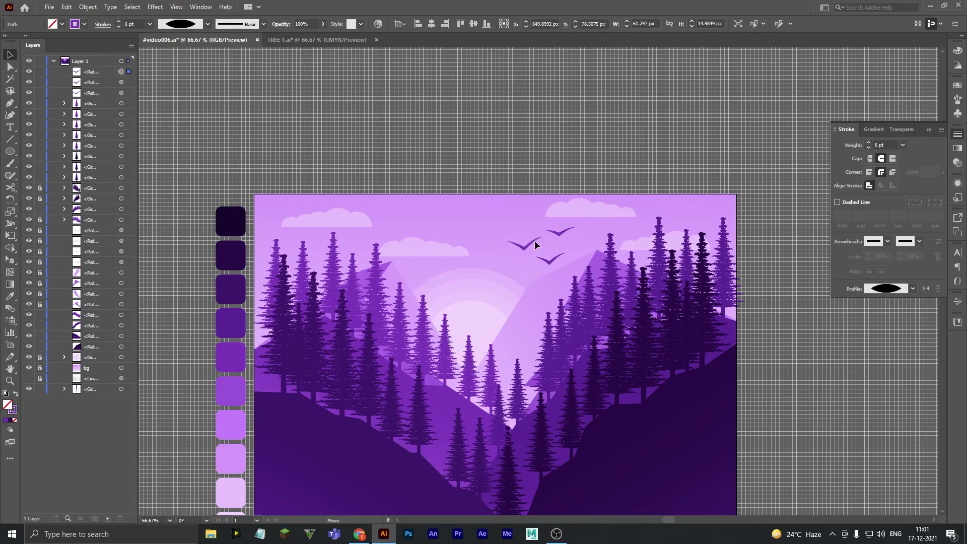
# - Colour all three birds with the dark purple swatch
pyautogui.keyDown('shift'); pyautogui.click(550, 259); pyautogui.keyUp('shift')
pyautogui.keyDown('shift'); pyautogui.click(559, 232); pyautogui.keyUp('shift')
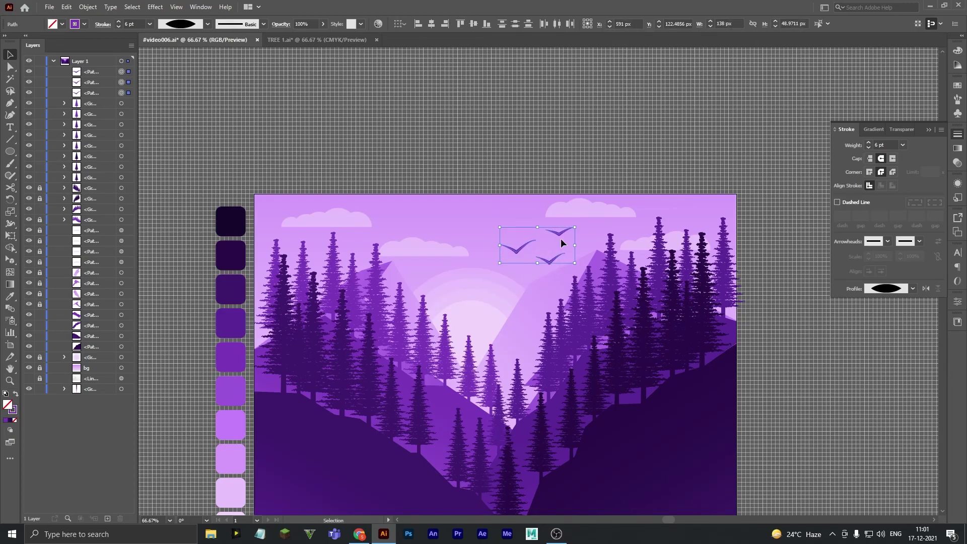
pyautogui.press('i')
pyautogui.click(230, 257)
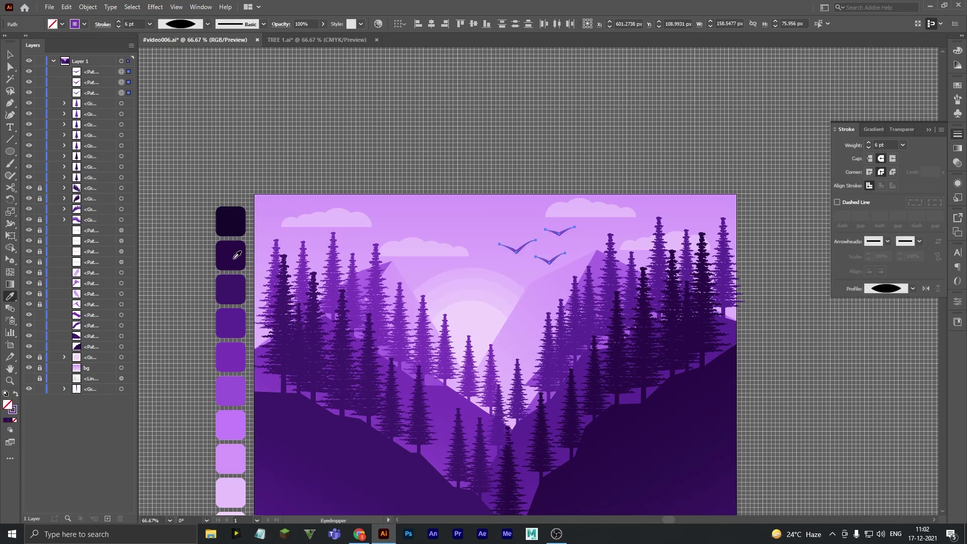
pyautogui.press('v')
pyautogui.click(198, 200)
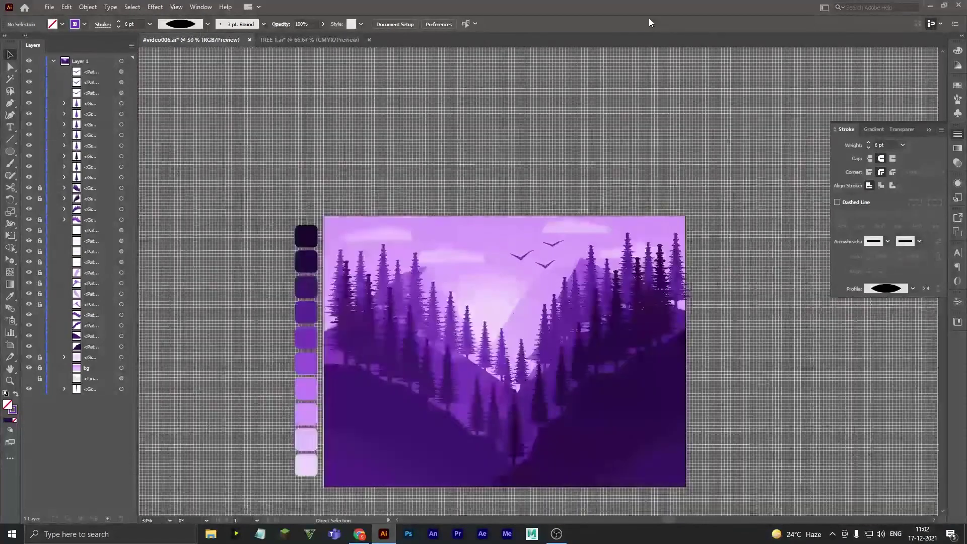